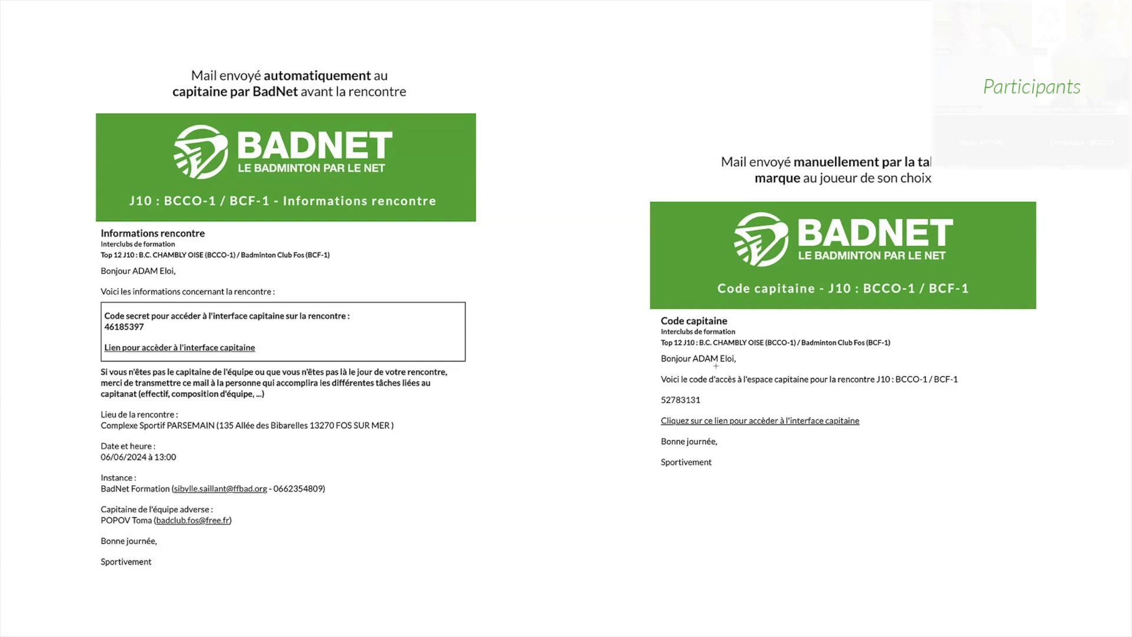
# - Open the form for resending captain interface codes, review the selectable captains of B.C. CHAMBLY OISE, and abandon it without sending
pyautogui.hotkey('ctrl', 'Left')
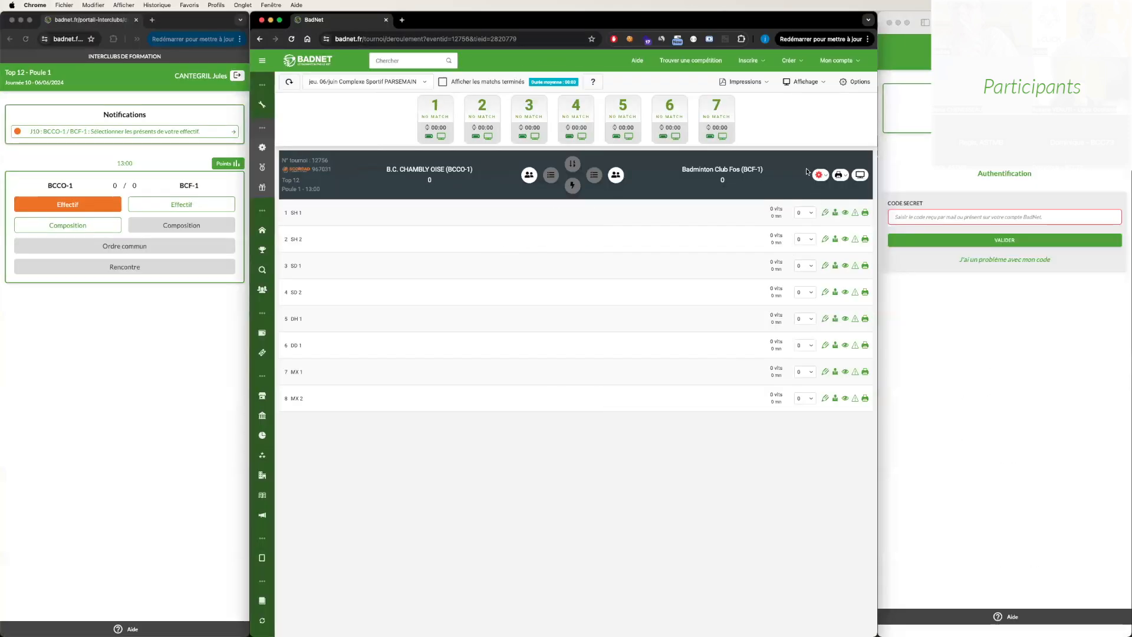
pyautogui.click(818, 175)
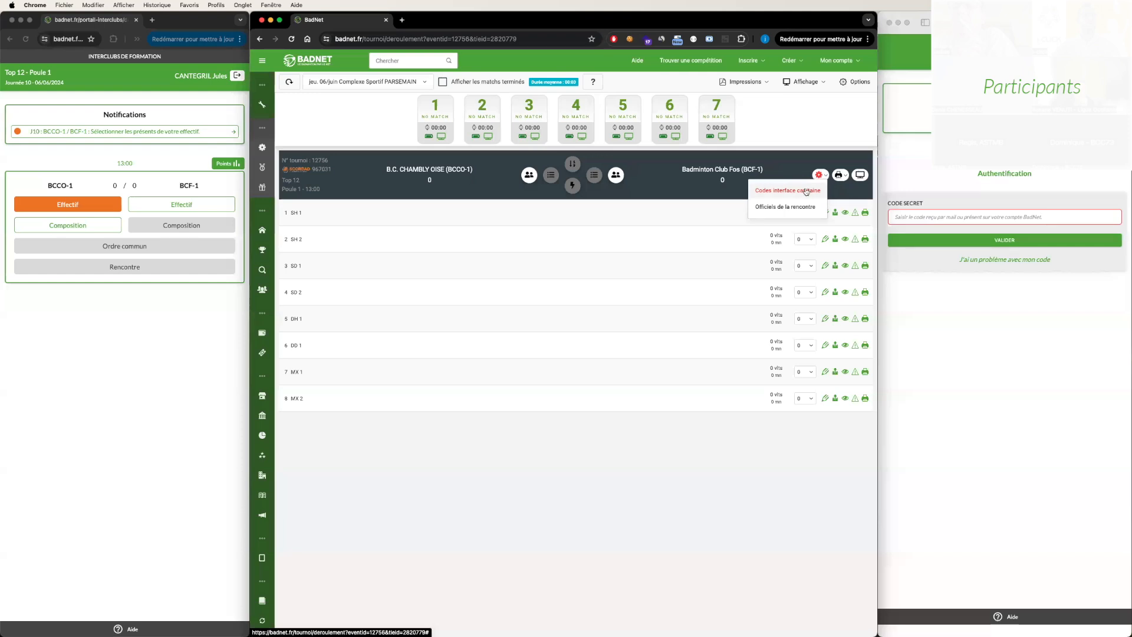
pyautogui.click(806, 191)
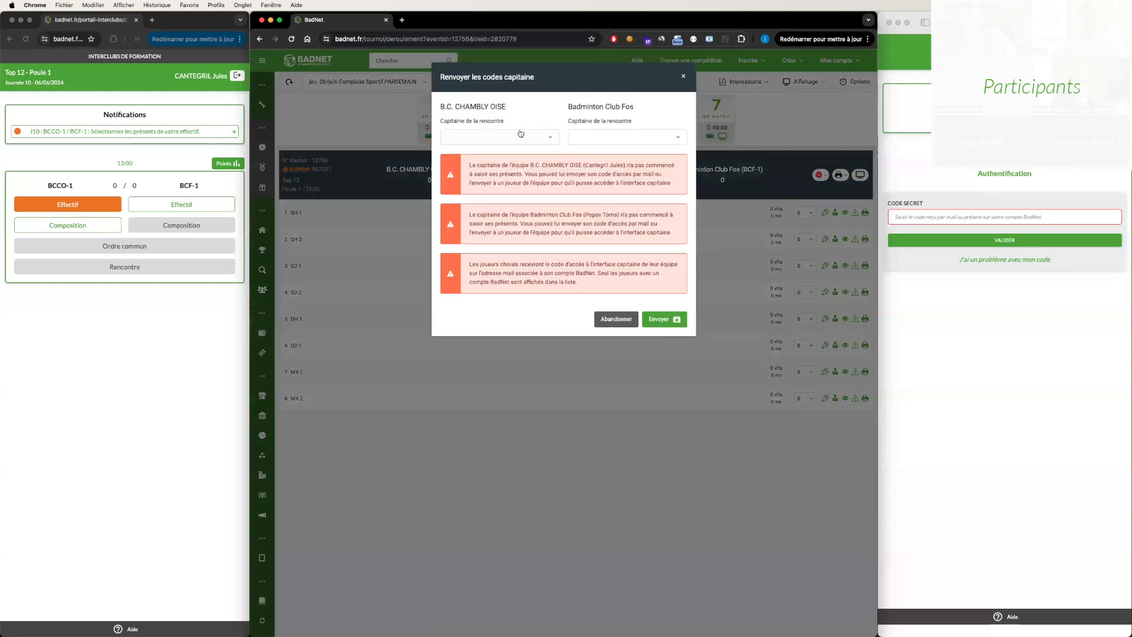
pyautogui.click(520, 138)
pyautogui.scroll(-3, 518, 230)
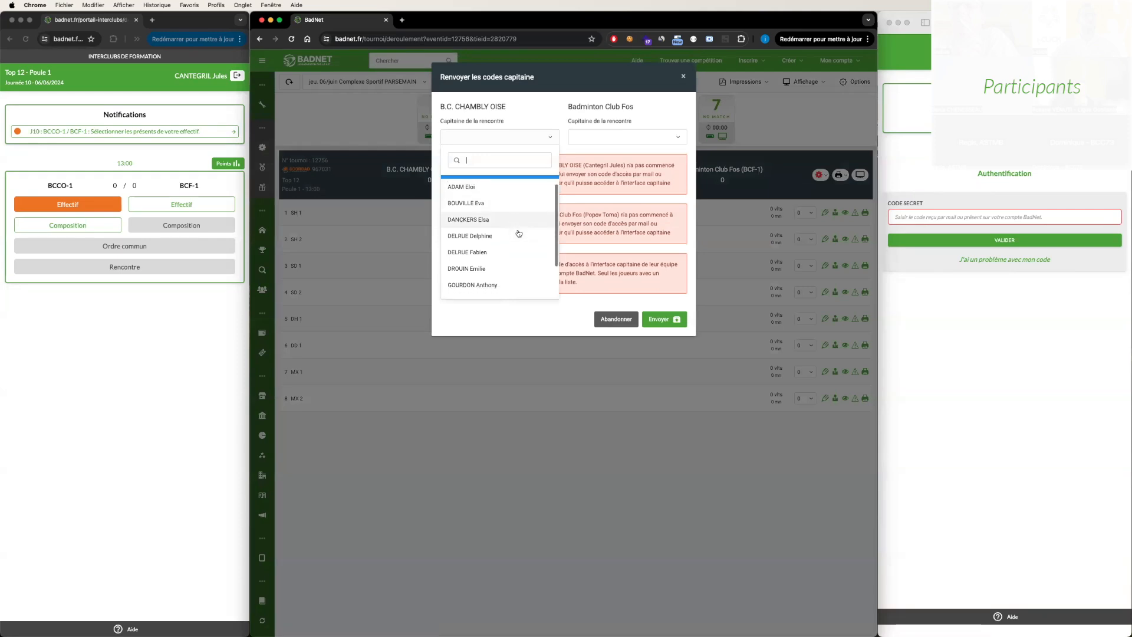
pyautogui.scroll(3, 518, 230)
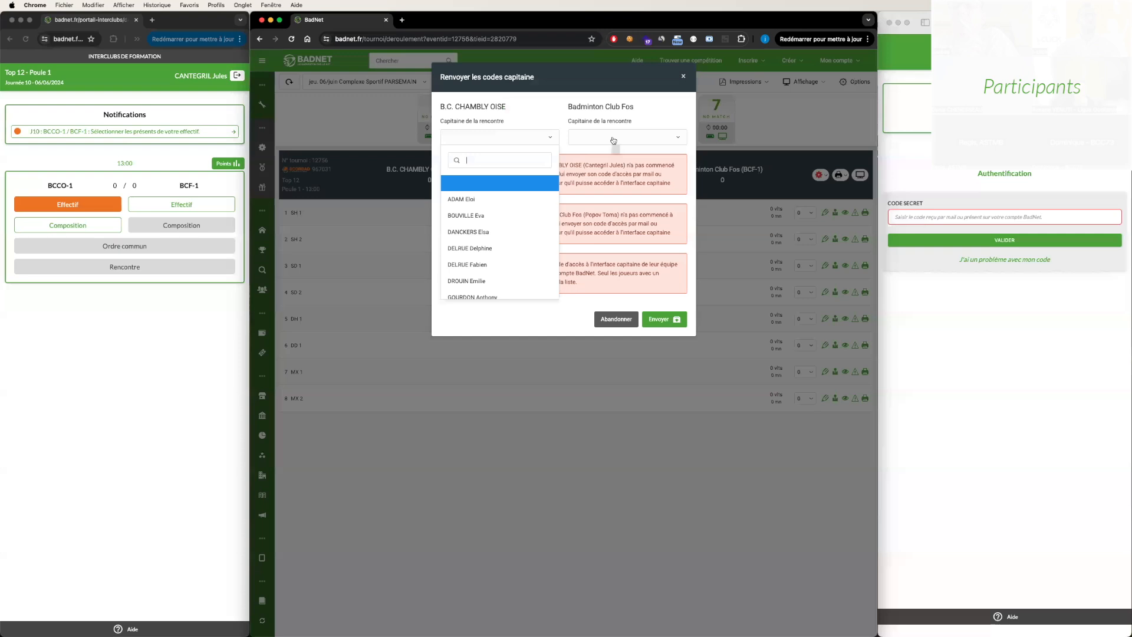
pyautogui.scroll(-3, 498, 197)
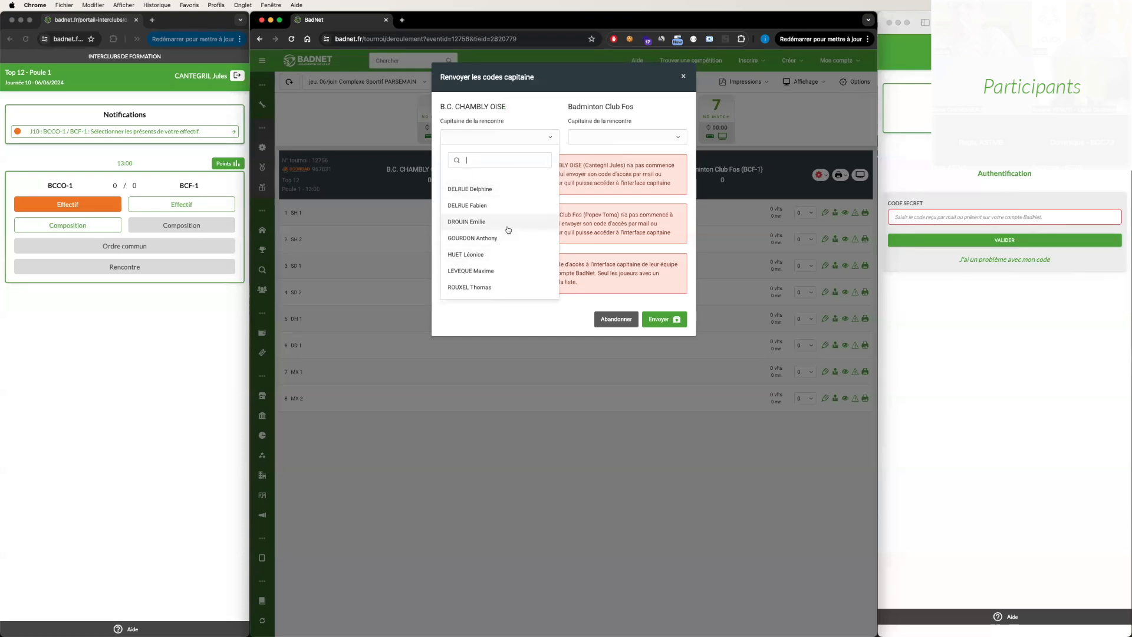
pyautogui.click(603, 189)
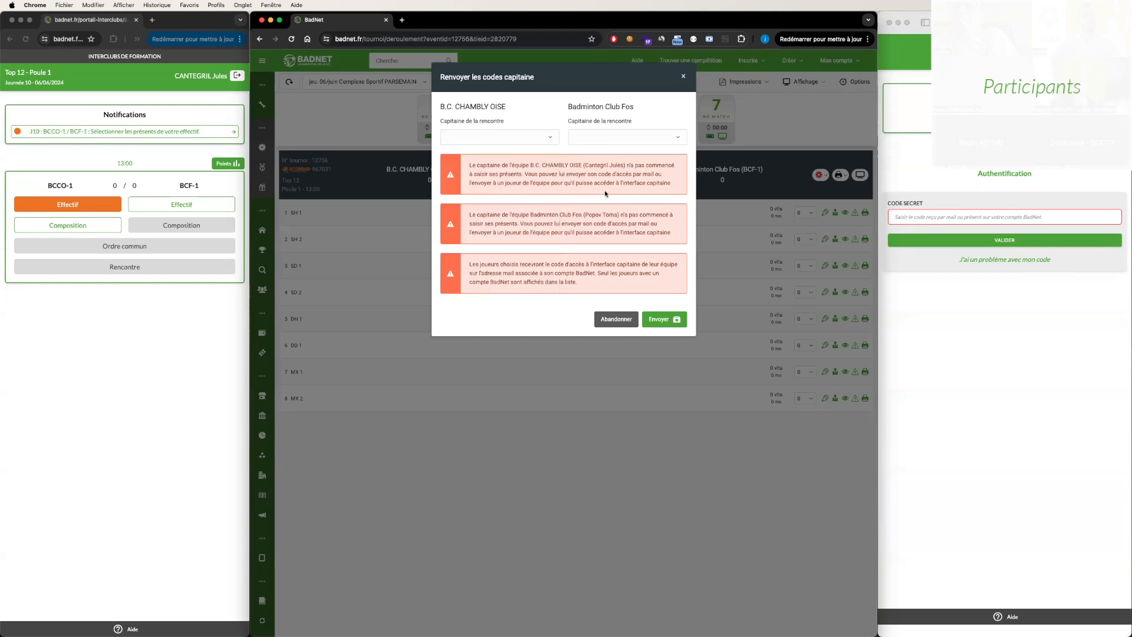
pyautogui.click(615, 319)
pyautogui.click(820, 175)
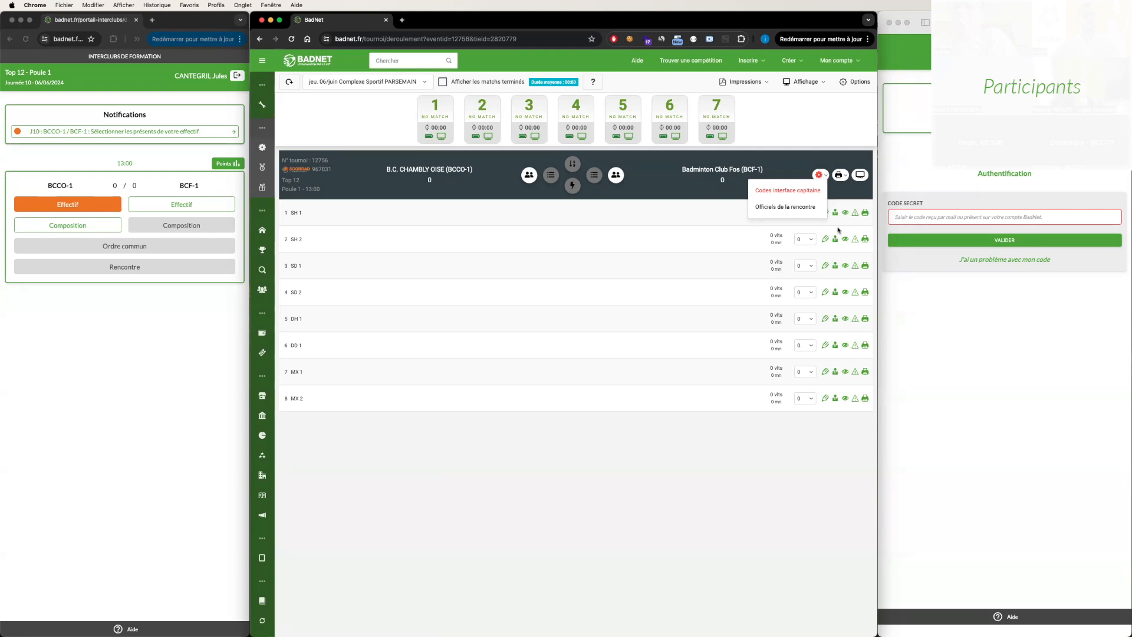
pyautogui.hotkey('ctrl', 'Right')
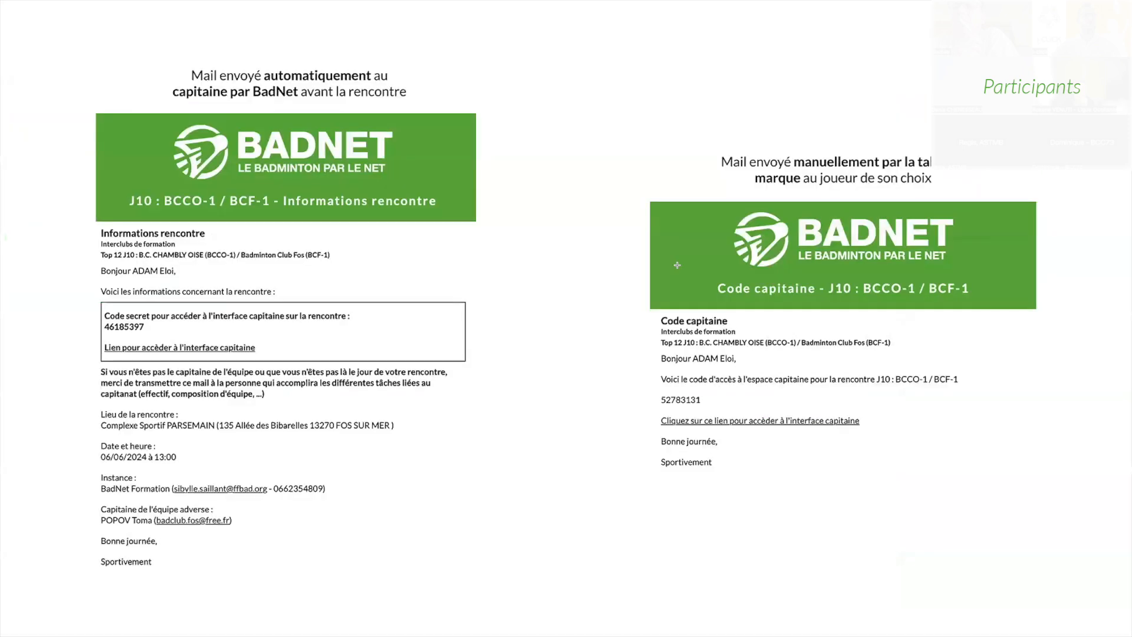
pyautogui.hotkey('ctrl', 'Left')
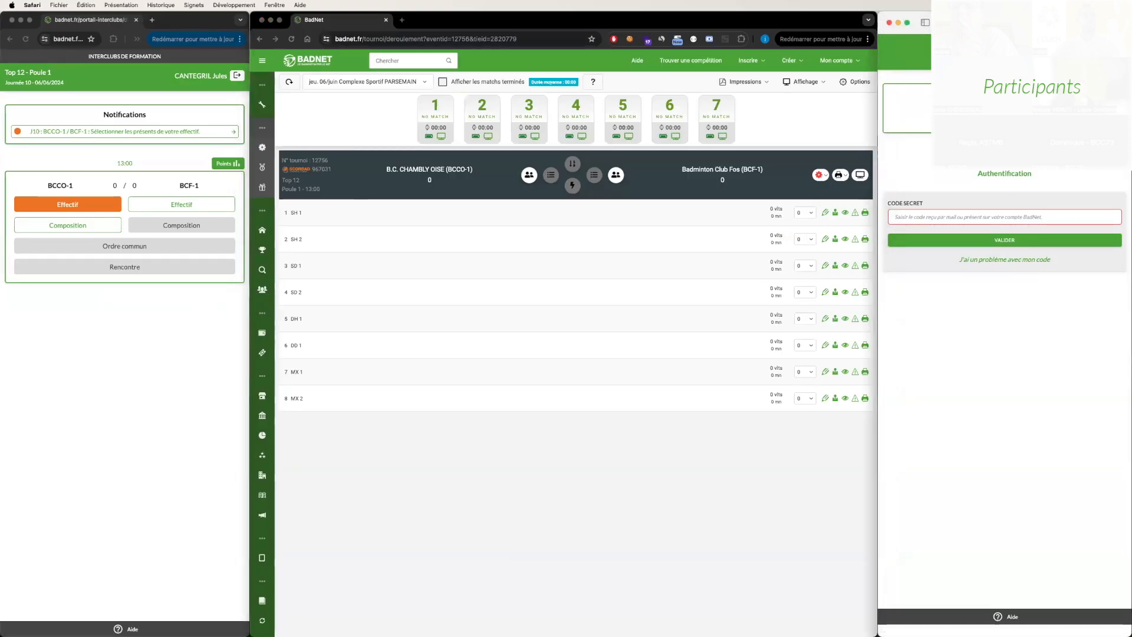
# - Try to authenticate in the BCF-1 captain interface with a made-up secret code
pyautogui.click(951, 215)
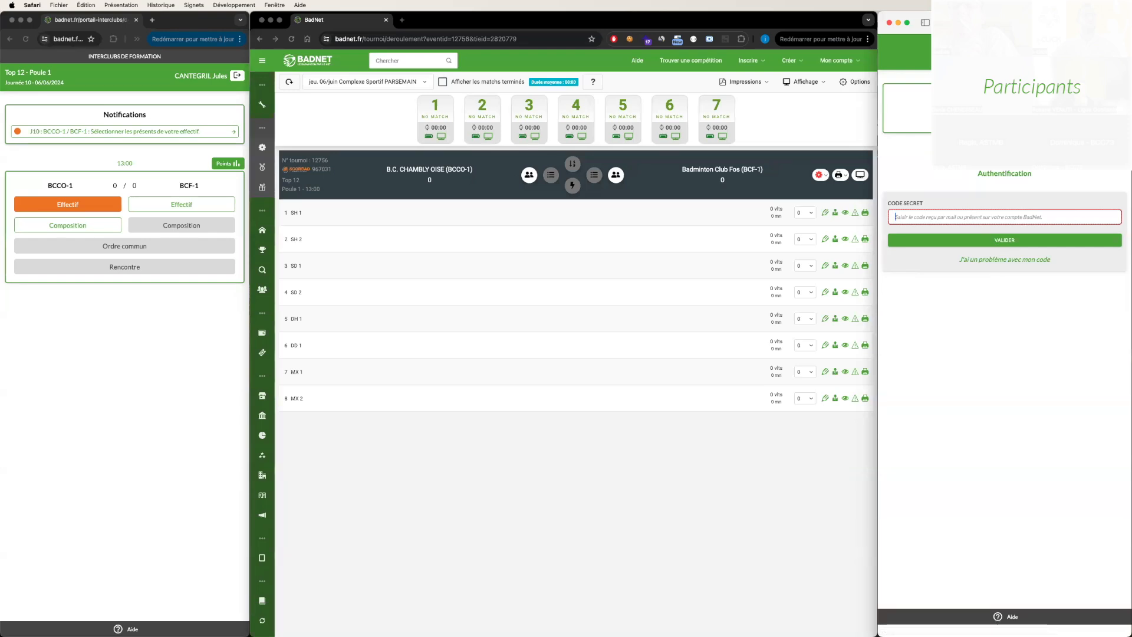
pyautogui.write('12345')
pyautogui.click(943, 240)
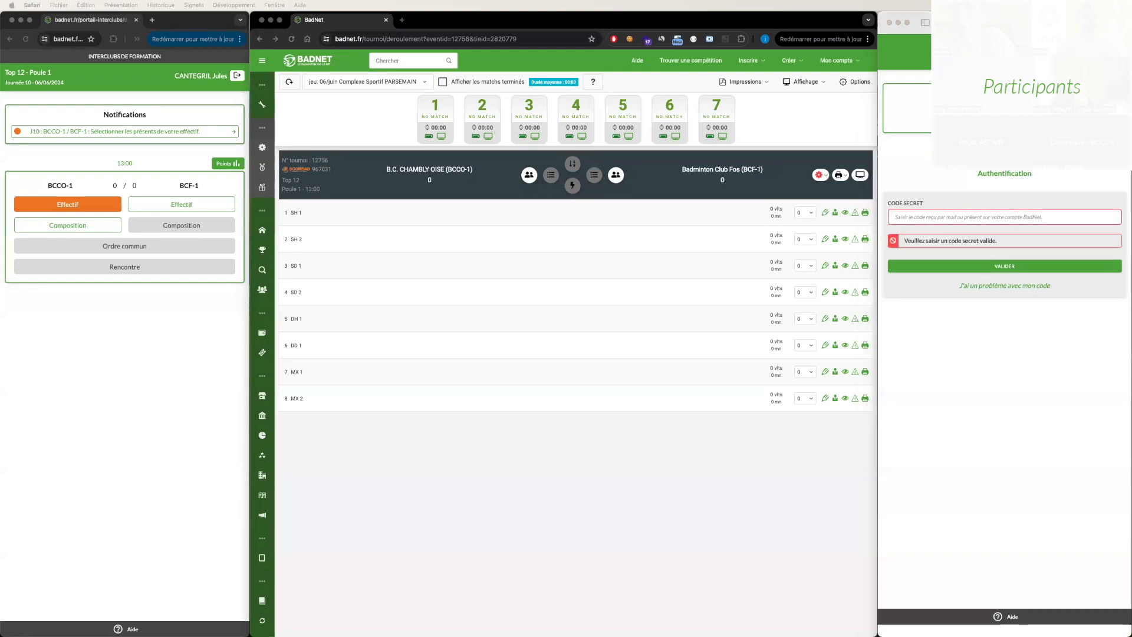
# - Authenticate in the BCF-1 captain interface by pasting the secret code received for the meeting
pyautogui.click(967, 217)
pyautogui.press('super+v')
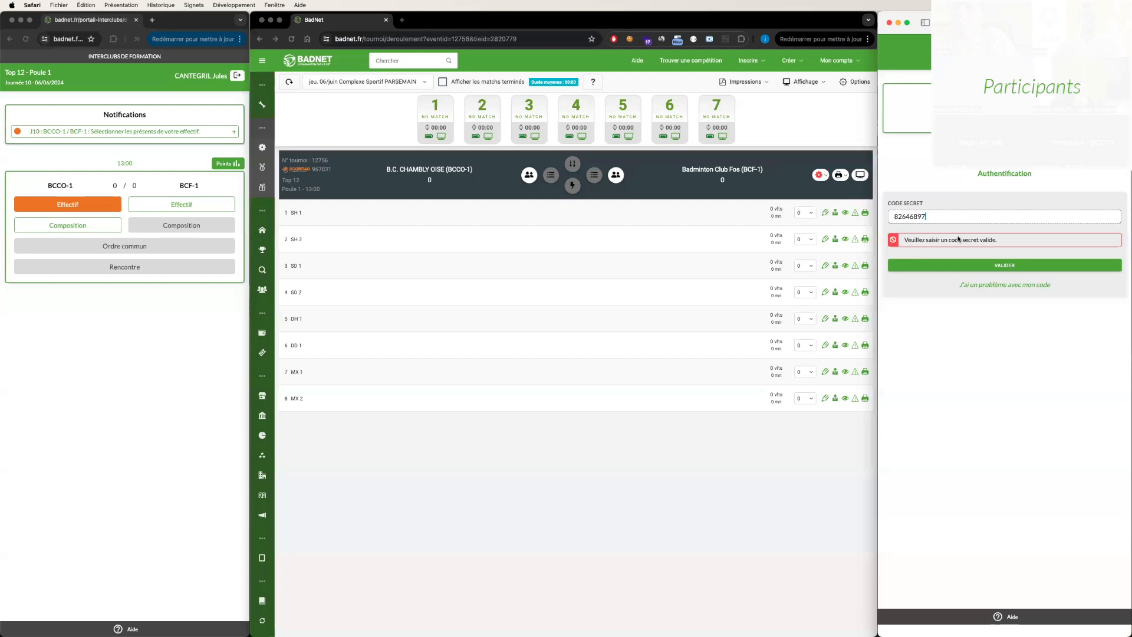
pyautogui.click(995, 267)
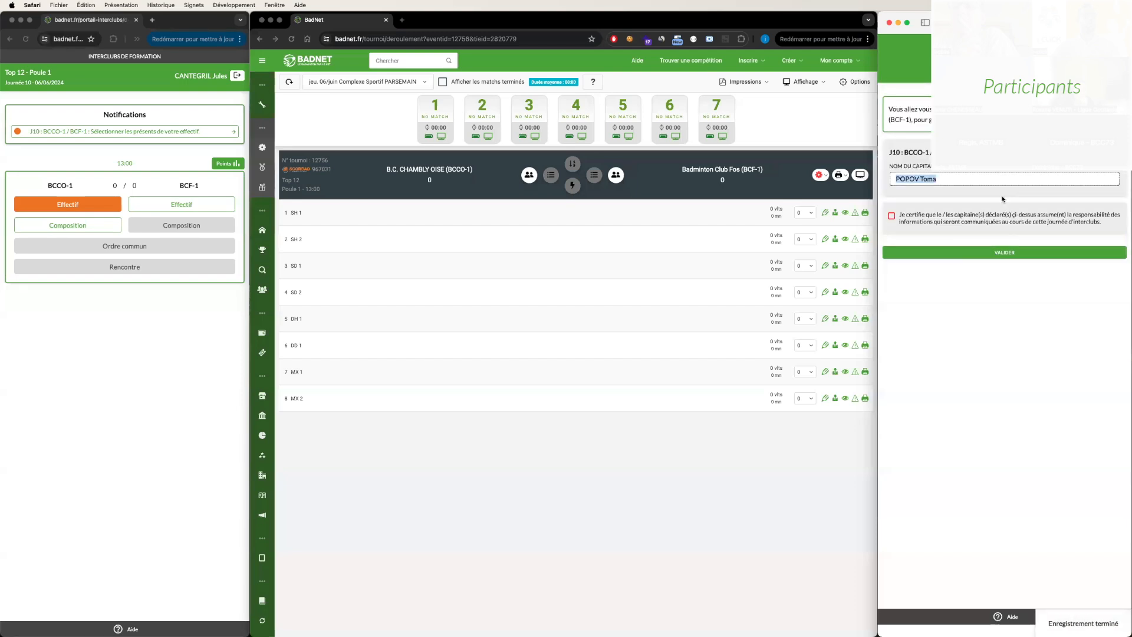
# - Certify that the declared BCF-1 captain takes responsibility for the submitted information, keep the prefilled captain name, and validate the declaration
pyautogui.click(945, 217)
pyautogui.doubleClick(928, 179)
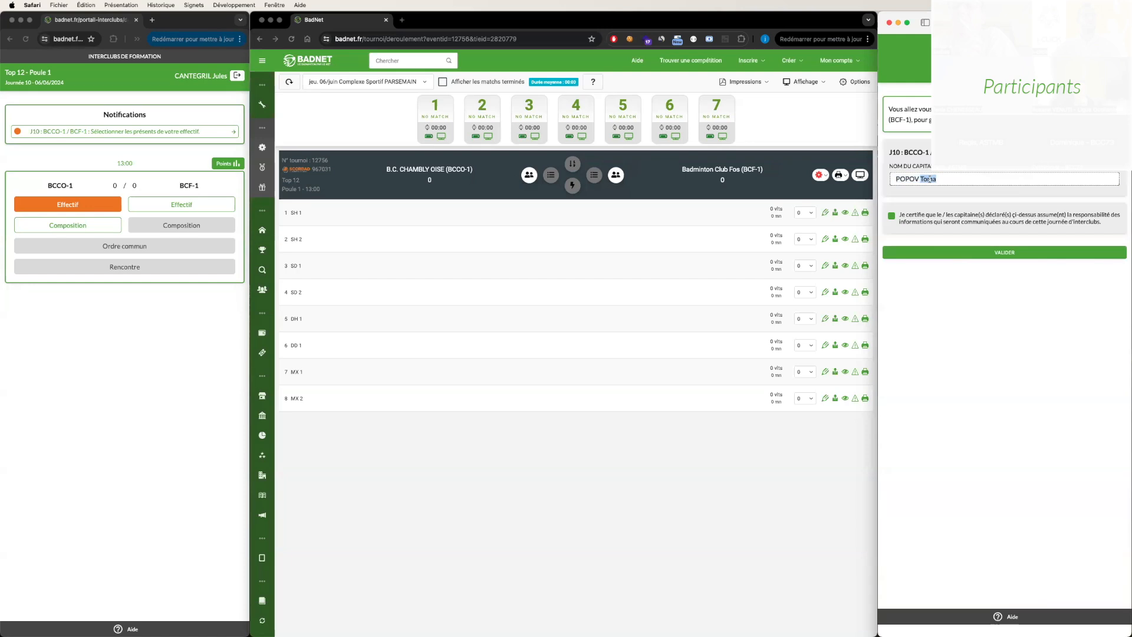
pyautogui.click(1014, 252)
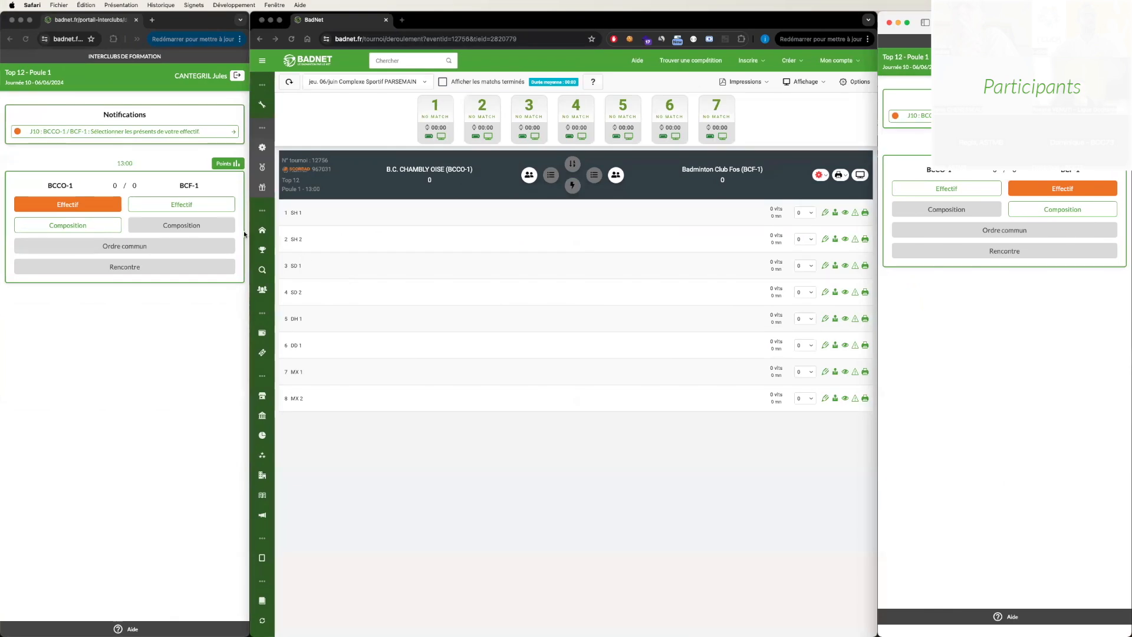
# - Open the Effectif selection of present players in both captain interfaces, for BCCO-1 and for BCF-1
pyautogui.click(102, 149)
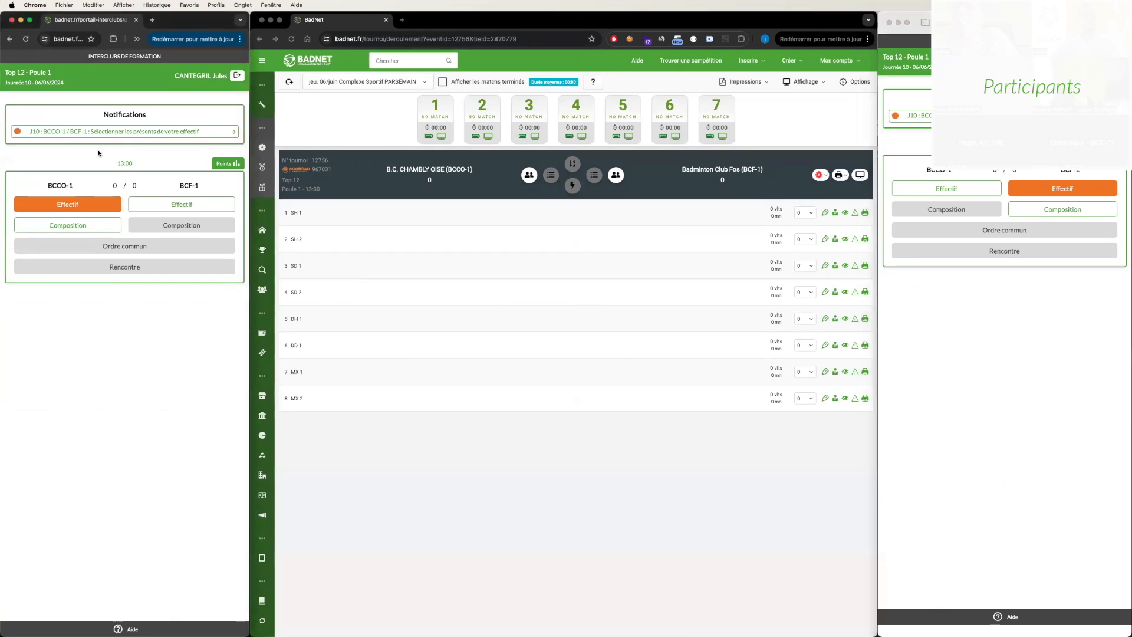
pyautogui.click(62, 205)
pyautogui.click(1053, 173)
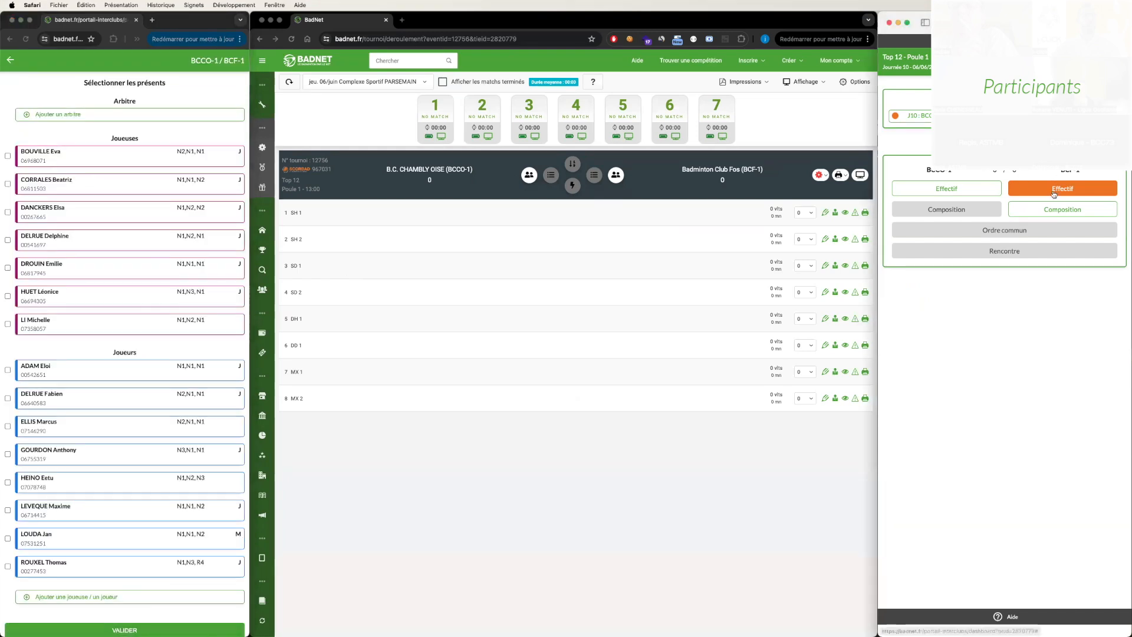
pyautogui.click(1052, 190)
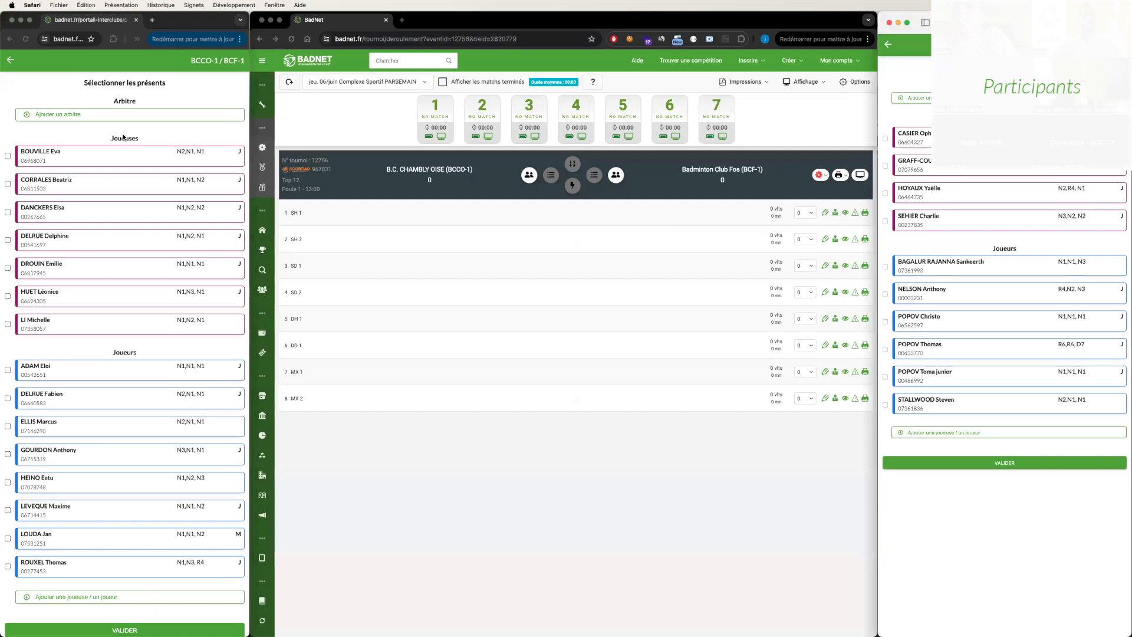
# - Mark the first four female players in the BCCO-1 roster as present
pyautogui.scroll(-1, 123, 137)
pyautogui.scroll(1, 132, 190)
pyautogui.click(149, 155)
pyautogui.click(133, 160)
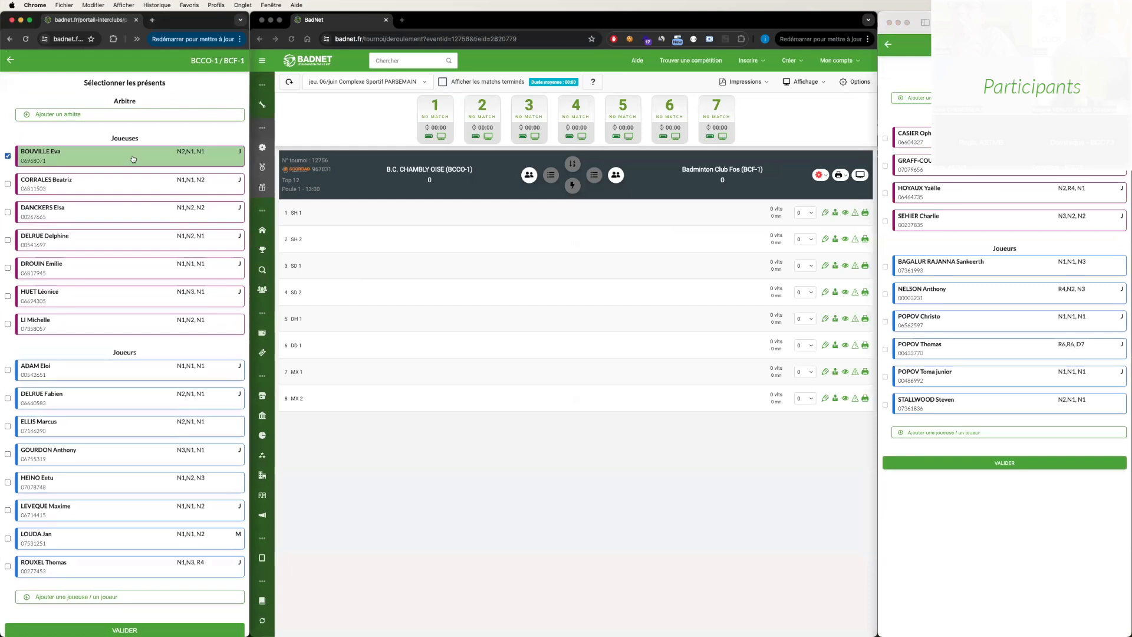
pyautogui.click(140, 191)
pyautogui.click(129, 211)
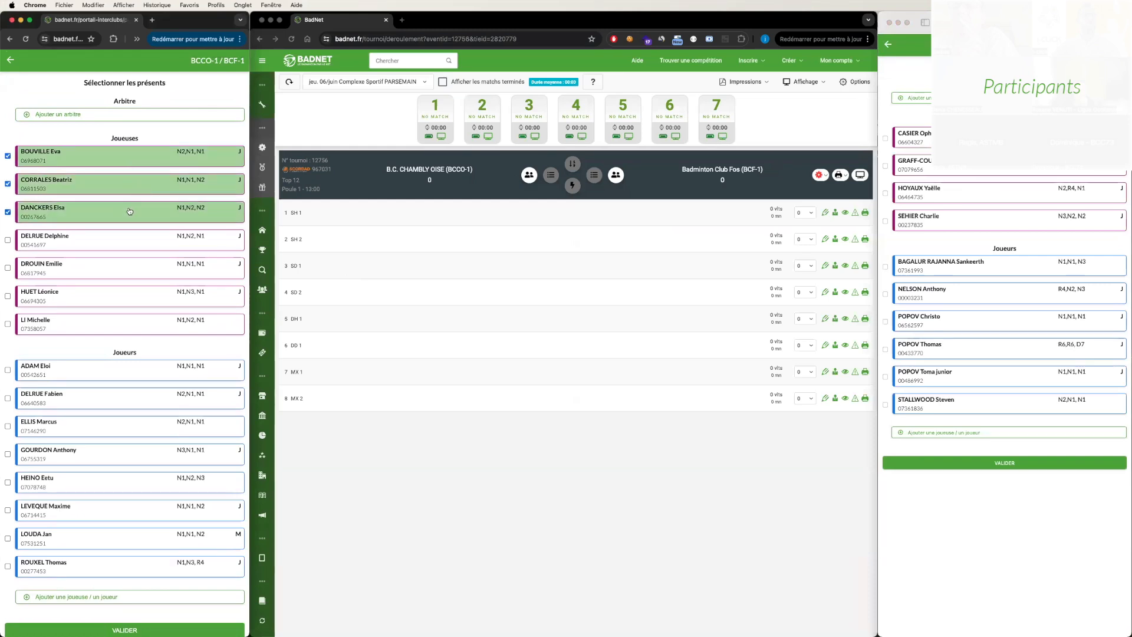
pyautogui.click(119, 248)
# - Mark the first six male players and the fifth female player in the BCCO-1 roster as present
pyautogui.click(84, 375)
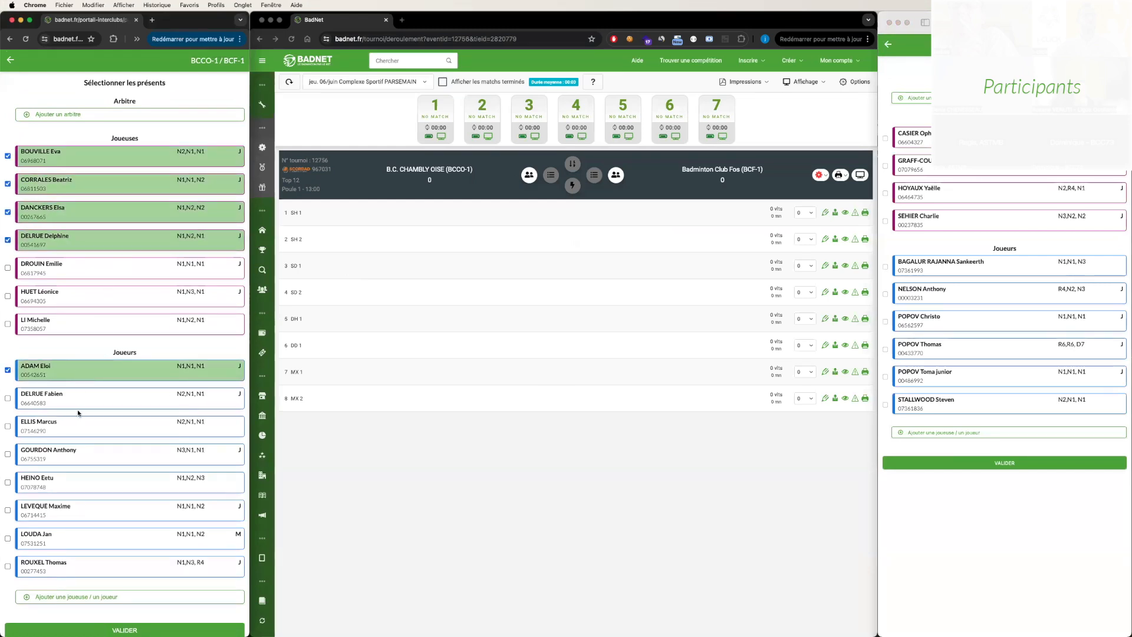
pyautogui.click(78, 410)
pyautogui.click(79, 423)
pyautogui.click(71, 459)
pyautogui.click(71, 485)
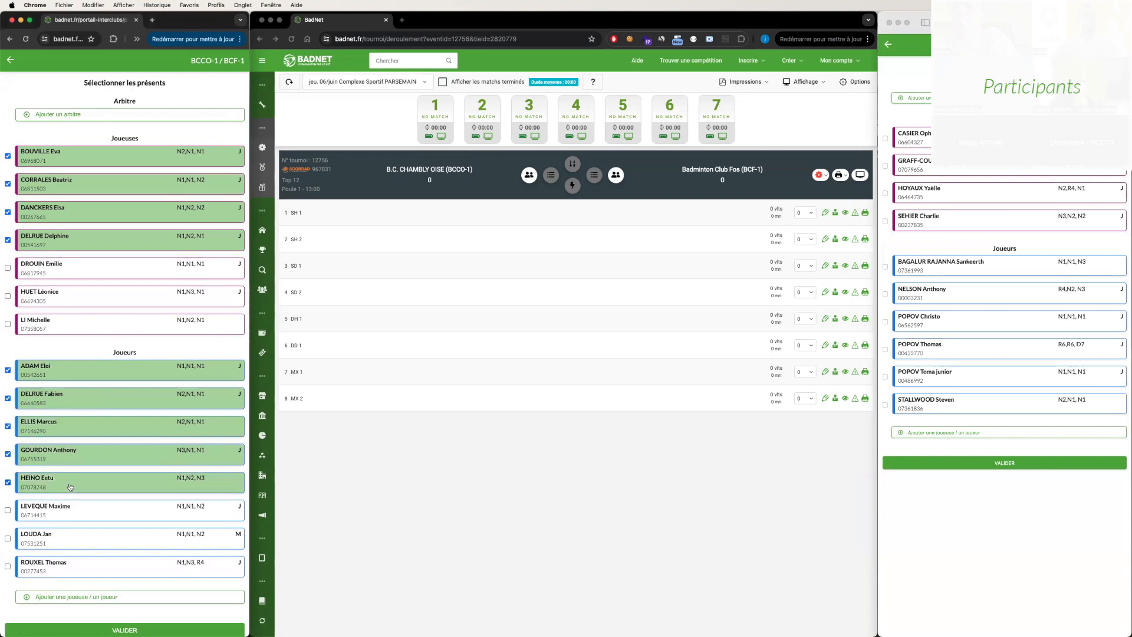
pyautogui.click(72, 502)
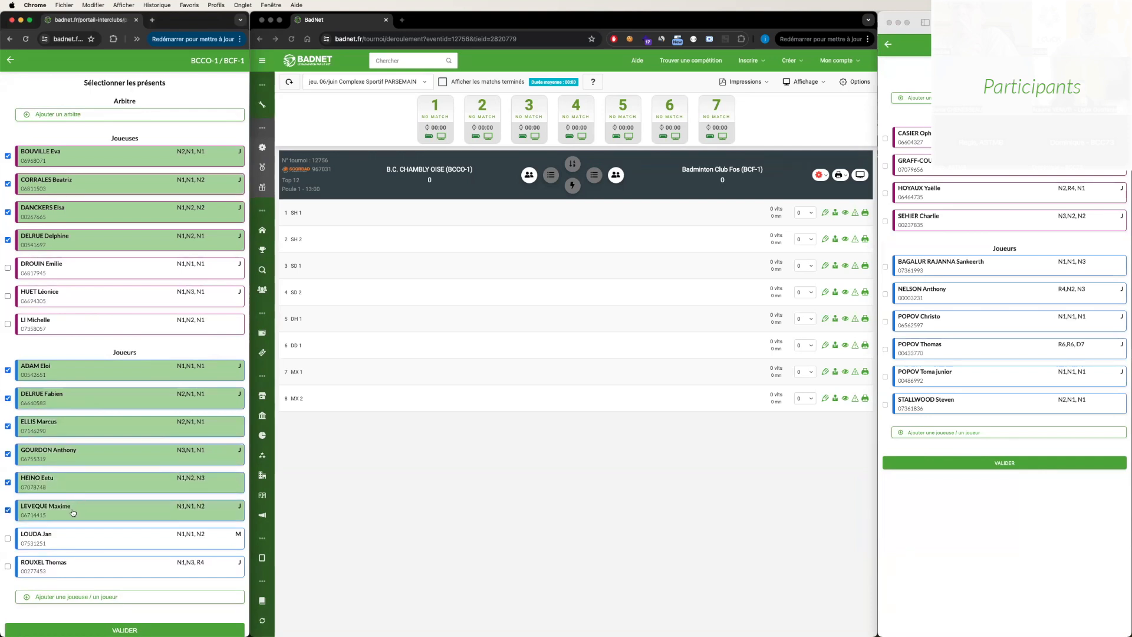
pyautogui.click(184, 278)
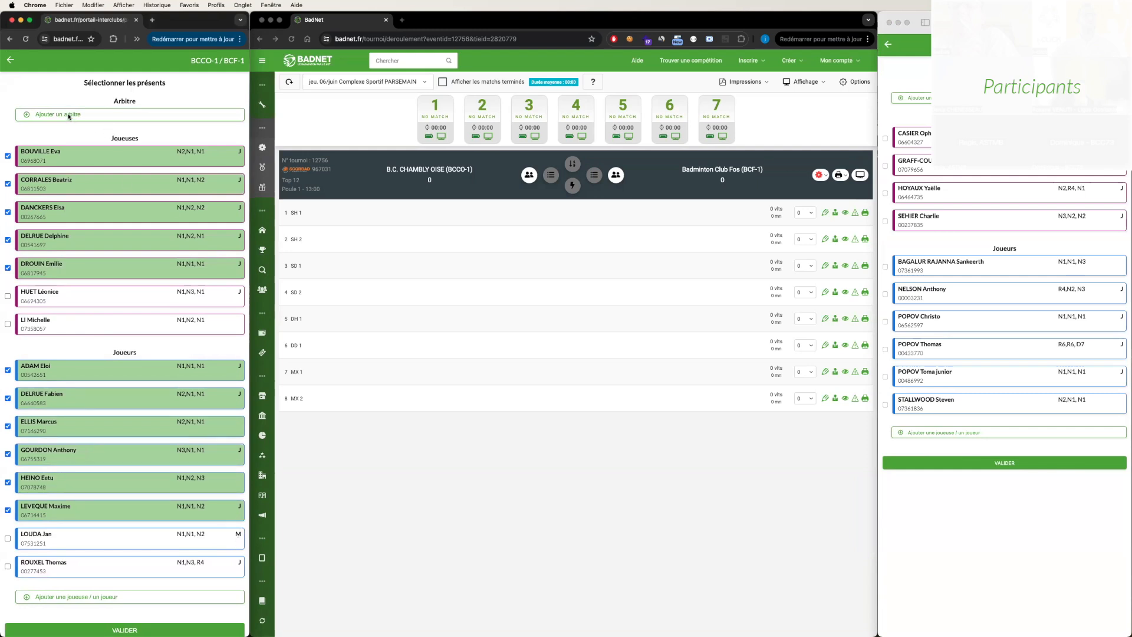
# - Open the form for adding a player to the BCCO-1 roster and abandon it
pyautogui.click(102, 596)
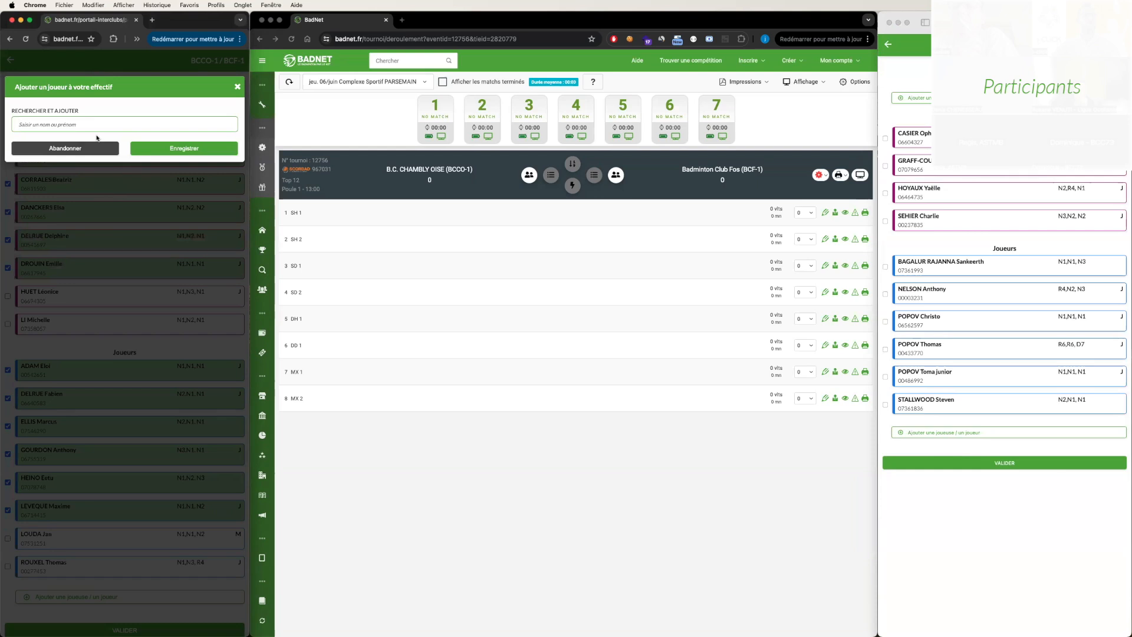
pyautogui.click(87, 149)
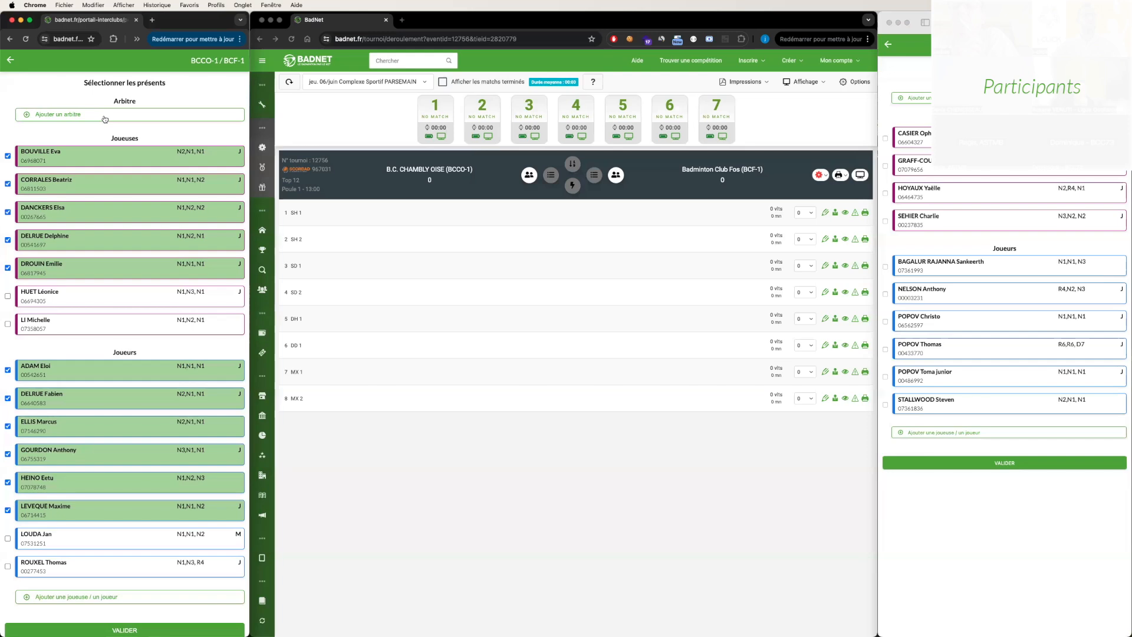
# - Search for a referee by surname, add the first matching Arbitre Ligue Accrédité to the meeting, and mark the referee as present
pyautogui.click(105, 119)
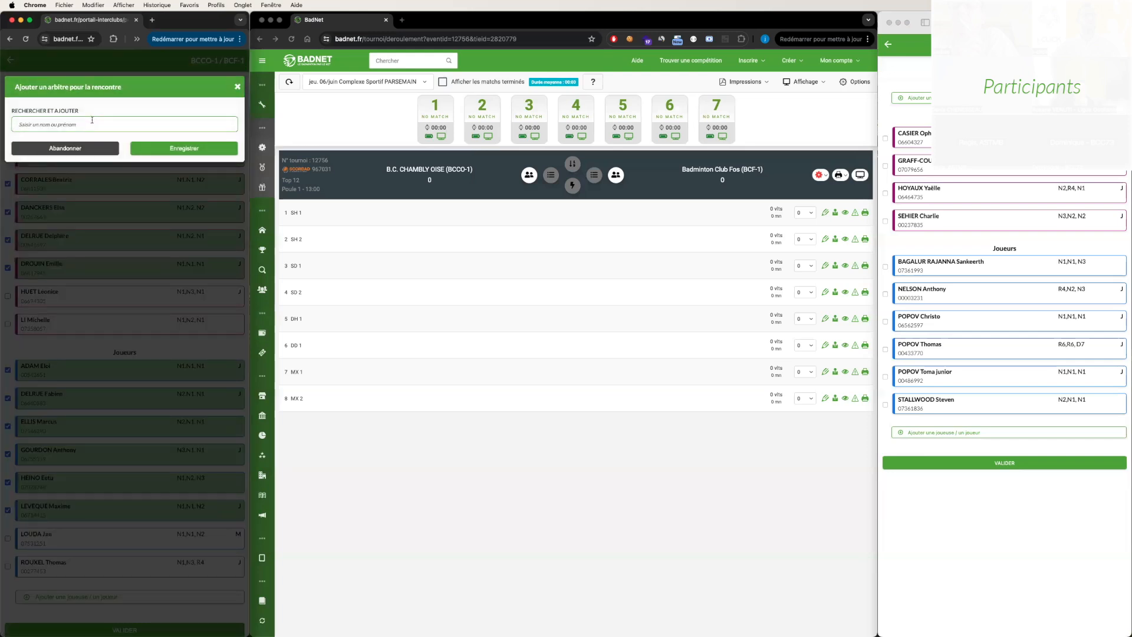
pyautogui.write('BERtr')
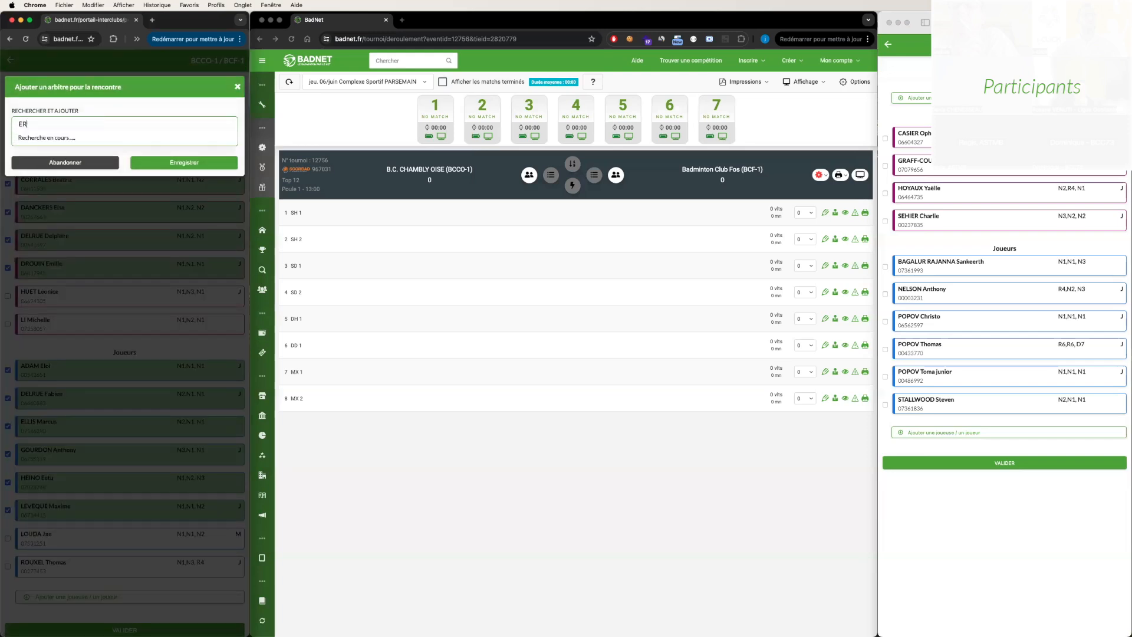
pyautogui.write('and')
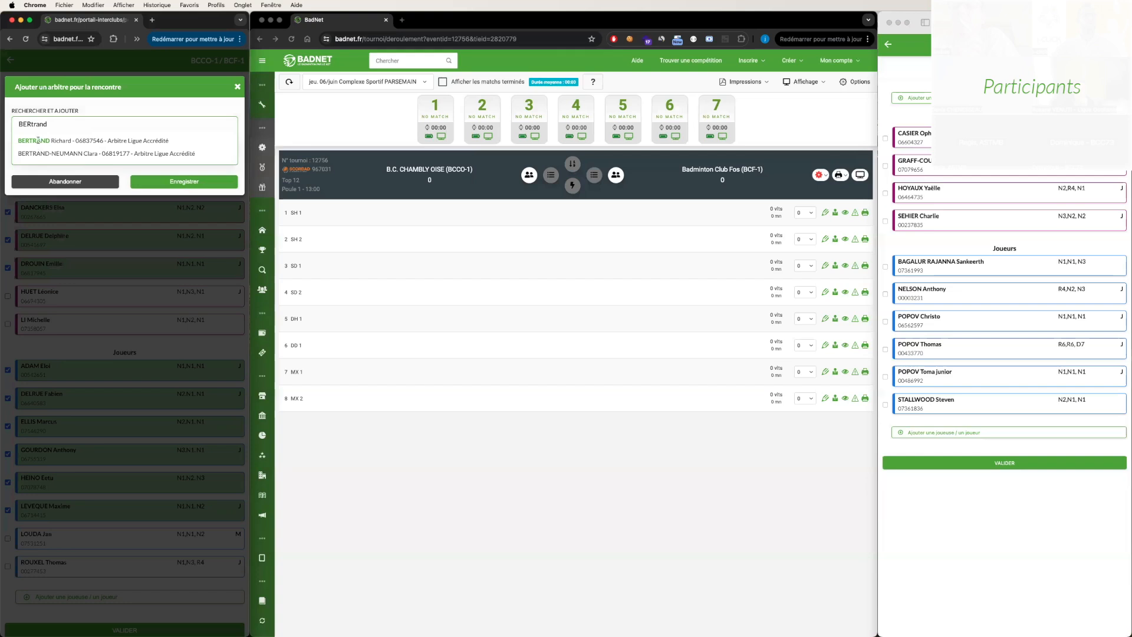
pyautogui.click(38, 141)
pyautogui.click(176, 148)
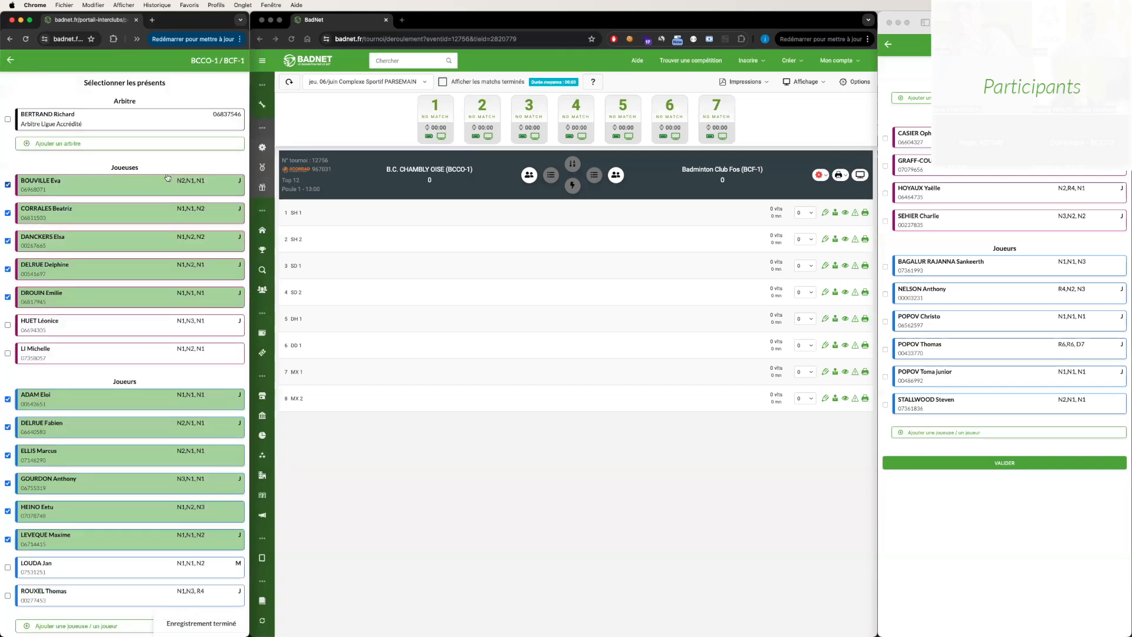
pyautogui.click(27, 118)
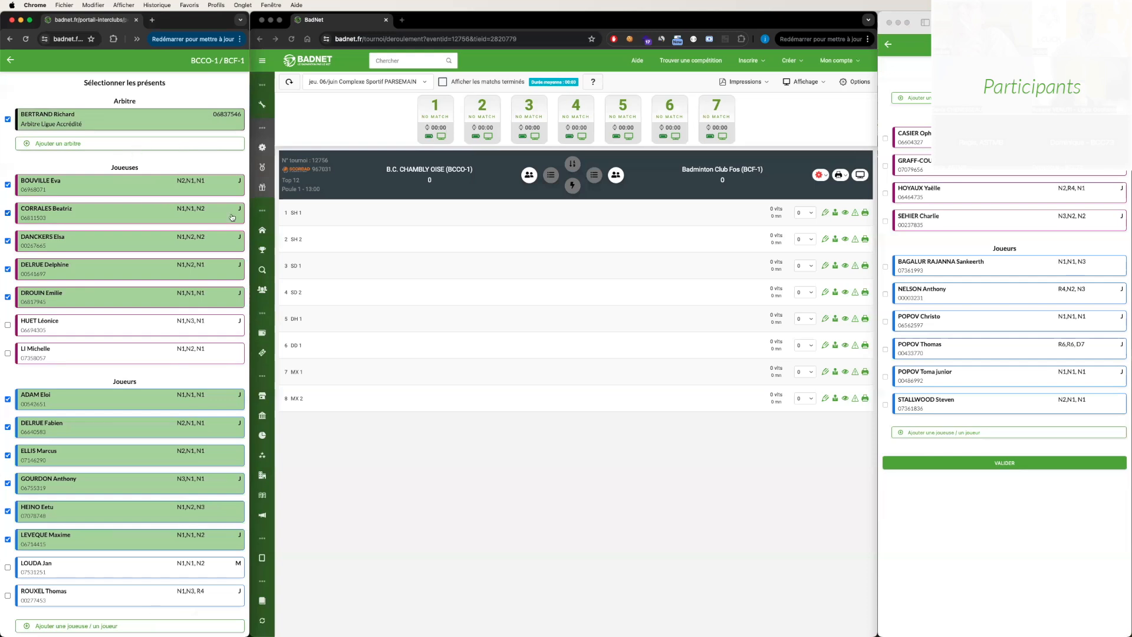
# - Validate the BCCO-1 selection of present players and referee, and confirm saving the roster
pyautogui.scroll(-3, 86, 230)
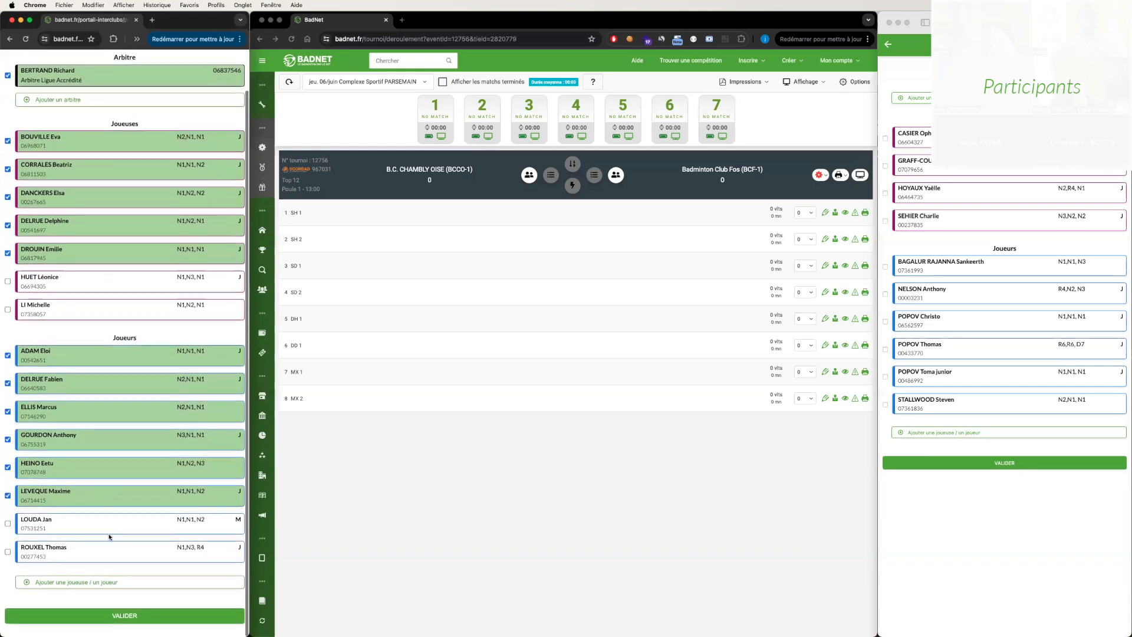
pyautogui.click(115, 616)
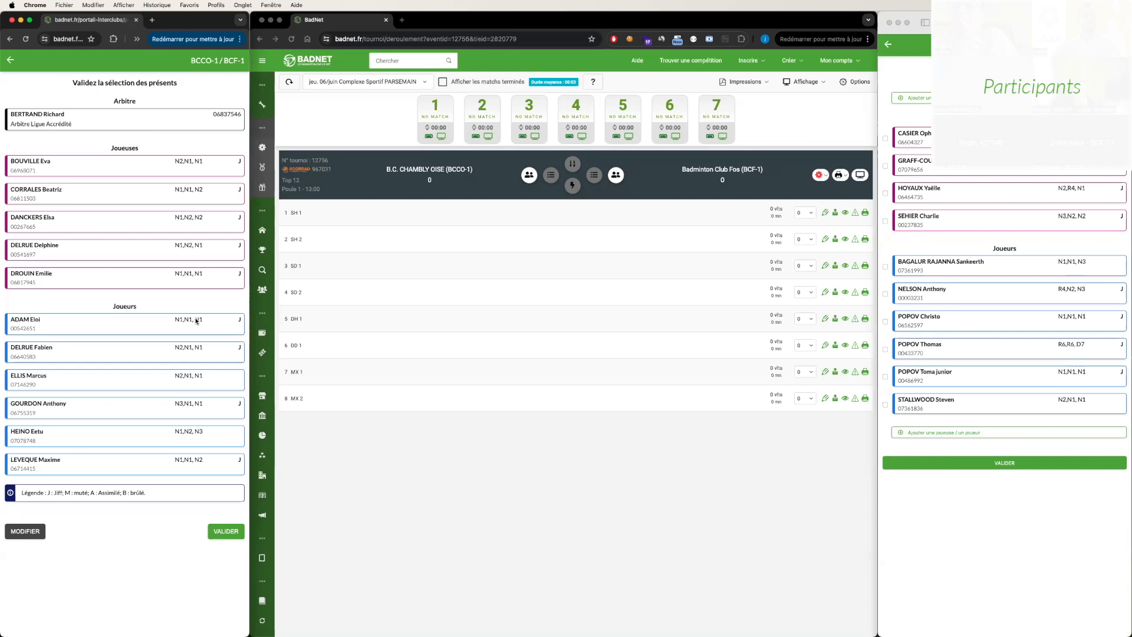
pyautogui.click(223, 532)
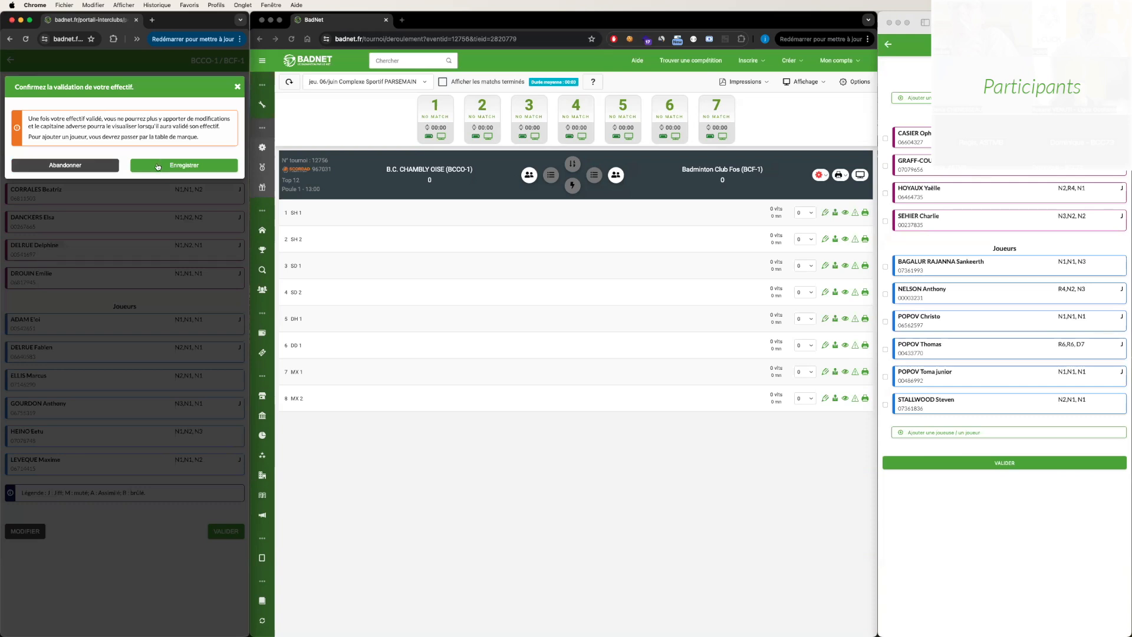
pyautogui.click(158, 166)
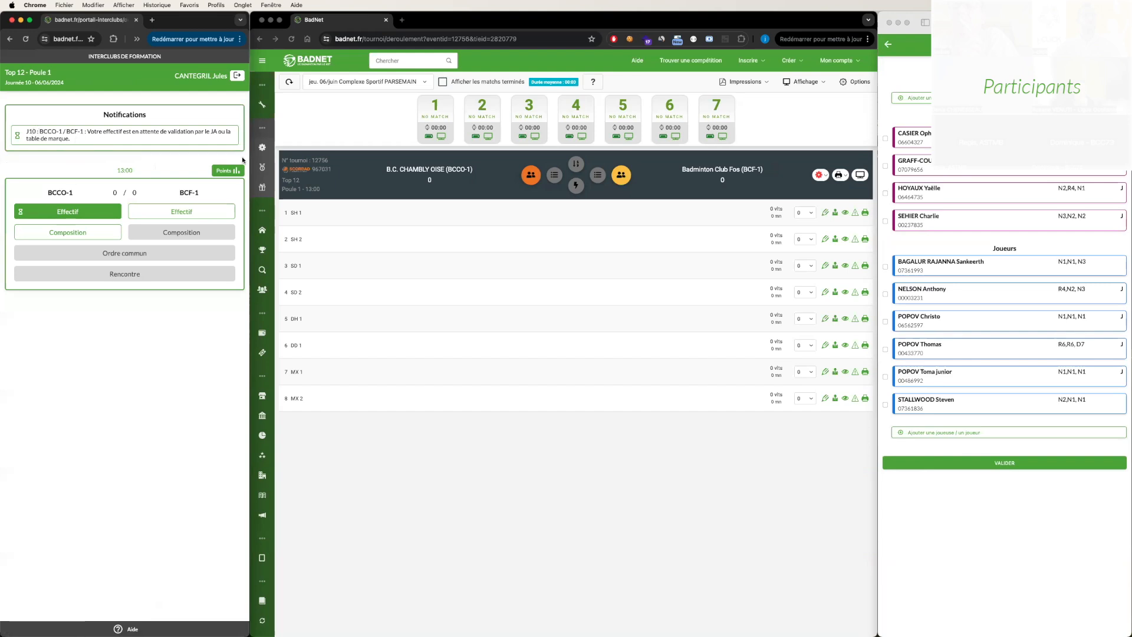
pyautogui.click(512, 166)
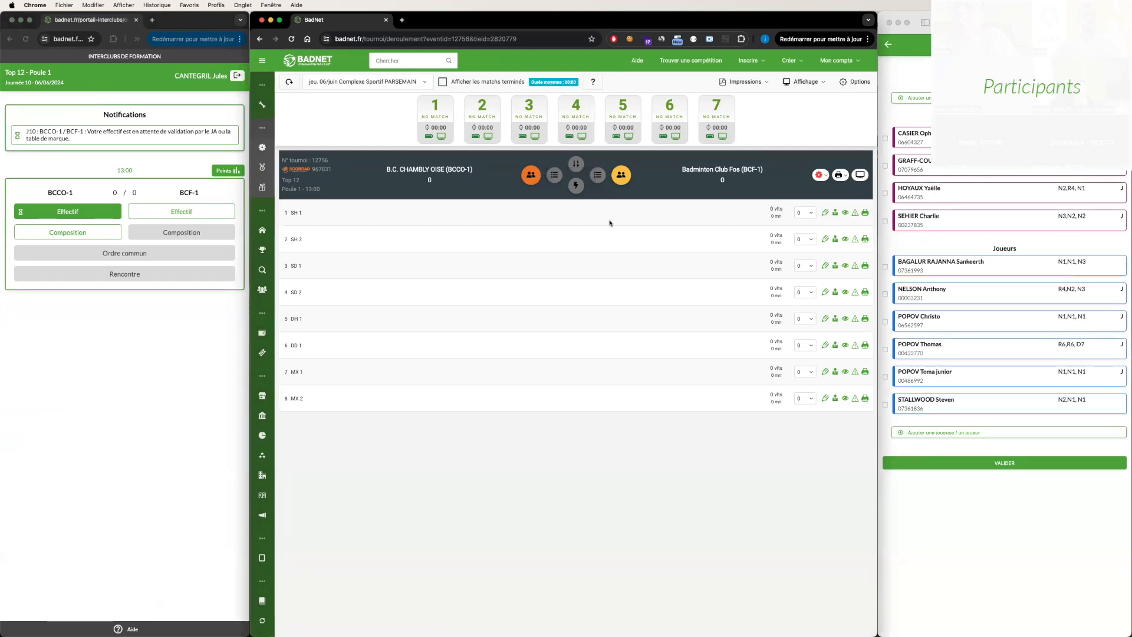
# - Switch to the BCF-1 captain's window and mark all four female and all six male players as present
pyautogui.click(1004, 76)
pyautogui.click(926, 144)
pyautogui.click(926, 176)
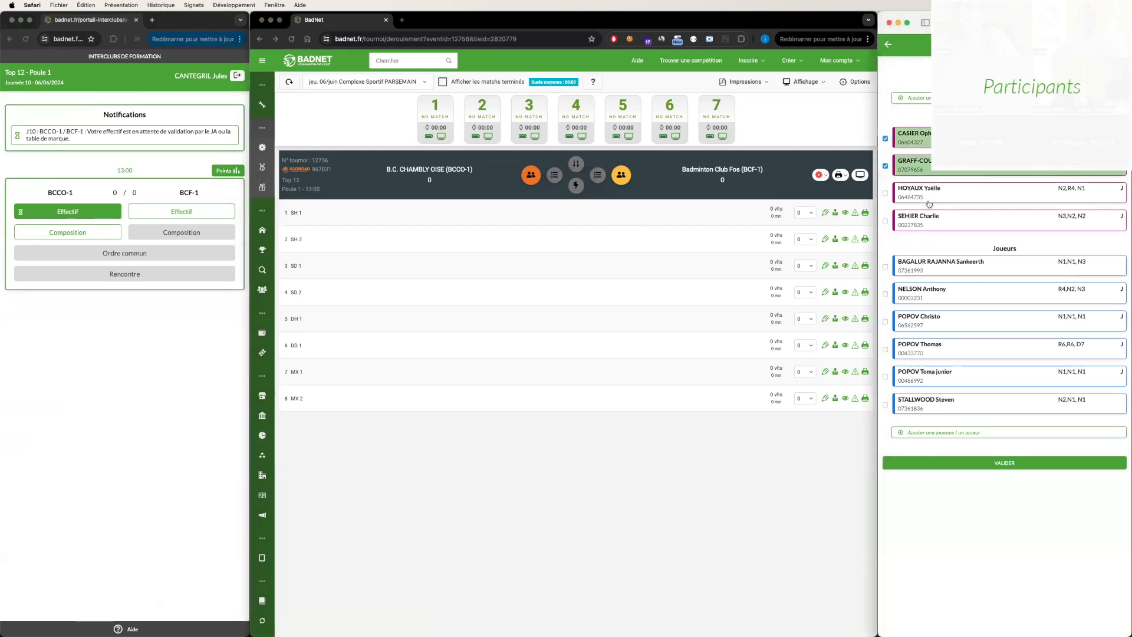
pyautogui.click(927, 204)
pyautogui.click(926, 231)
pyautogui.click(927, 272)
pyautogui.click(923, 298)
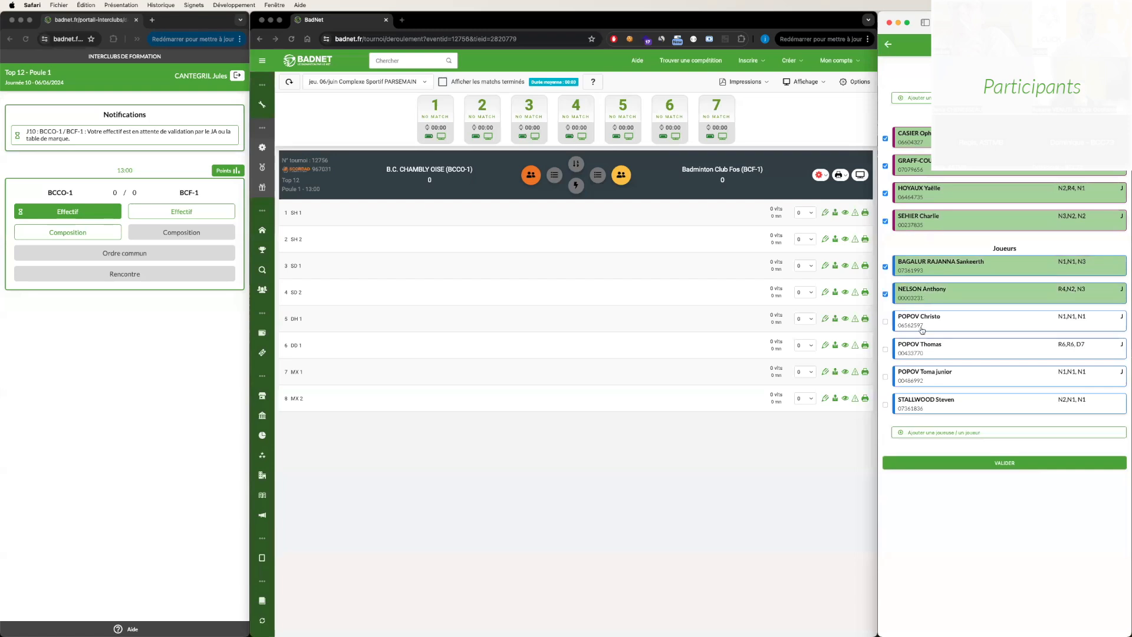
pyautogui.click(922, 331)
pyautogui.click(923, 354)
pyautogui.click(922, 383)
pyautogui.click(924, 403)
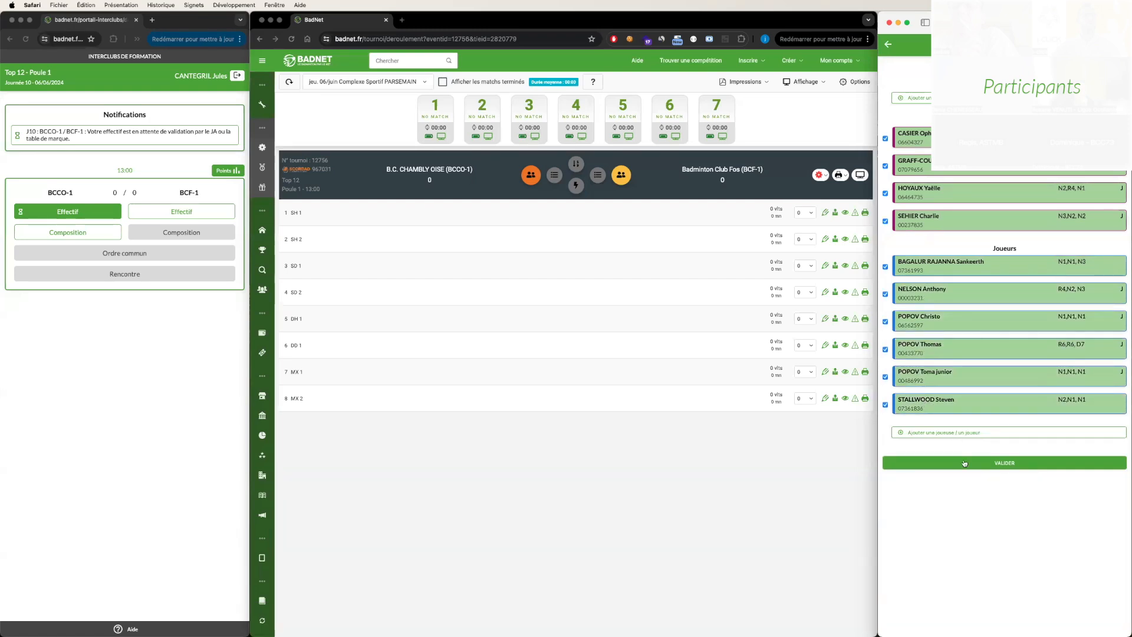
# - Validate the BCF-1 selection of present players and confirm saving the roster
pyautogui.click(964, 464)
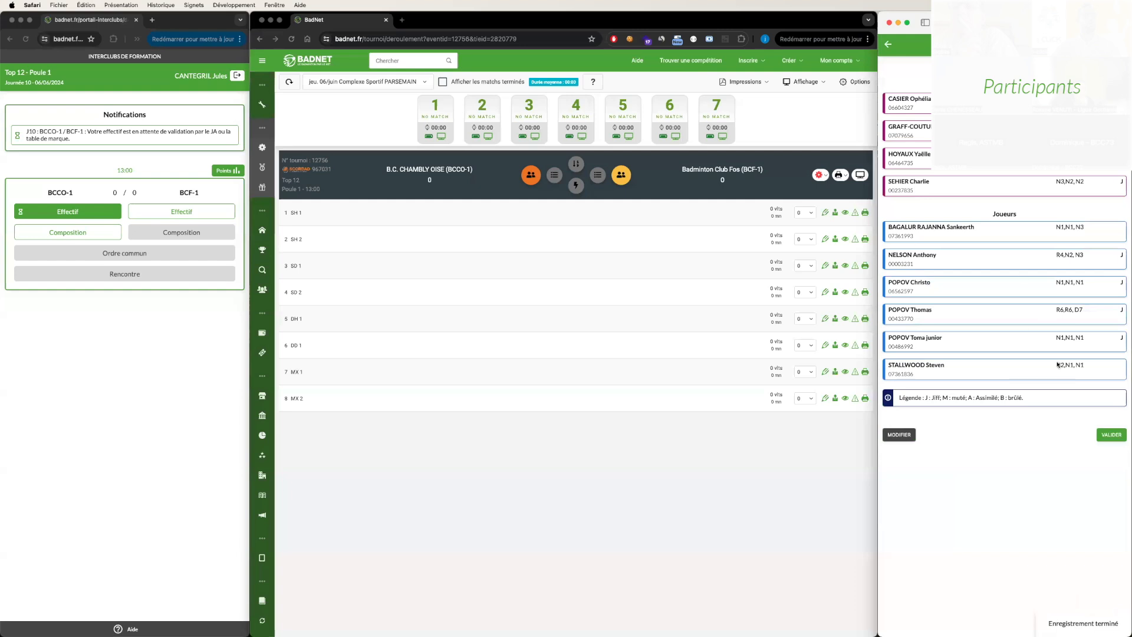
pyautogui.click(1111, 434)
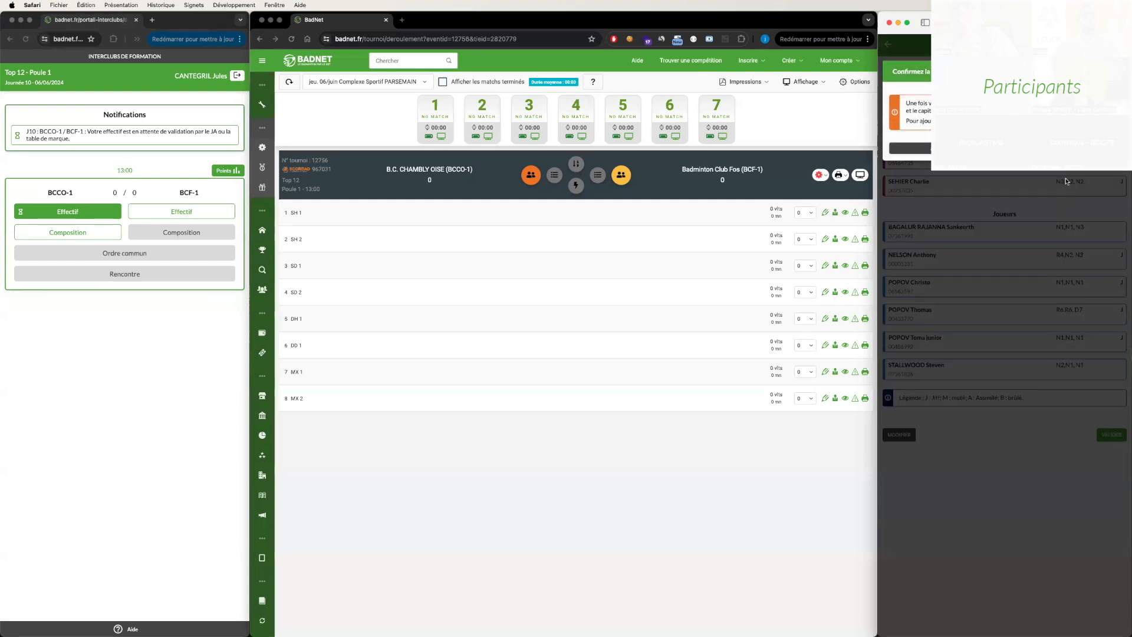
pyautogui.click(1063, 148)
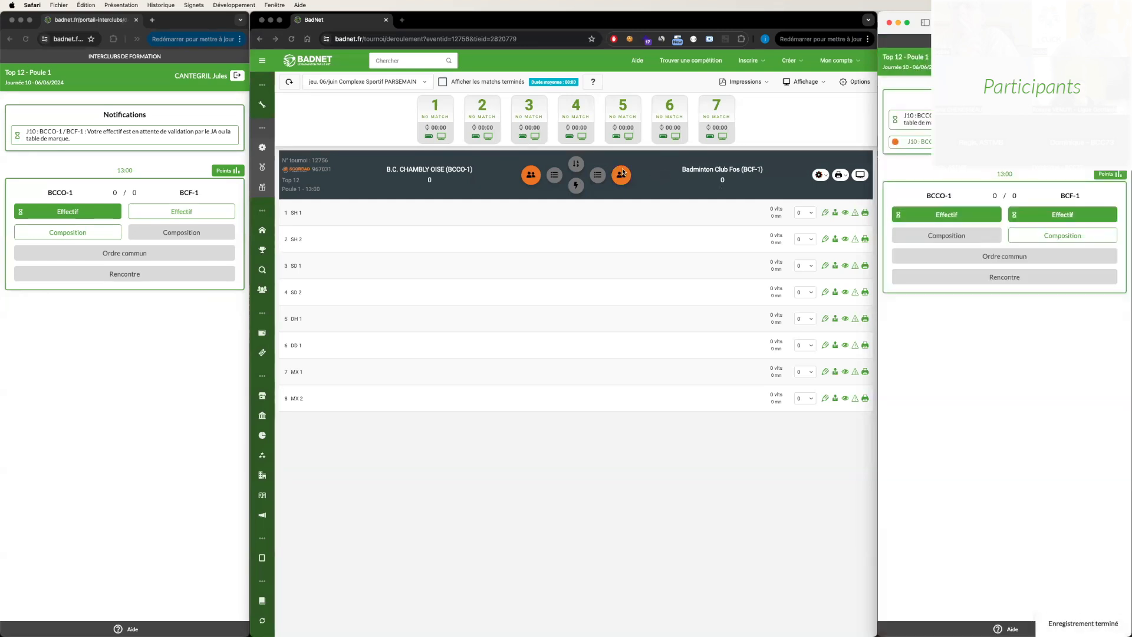
pyautogui.click(515, 161)
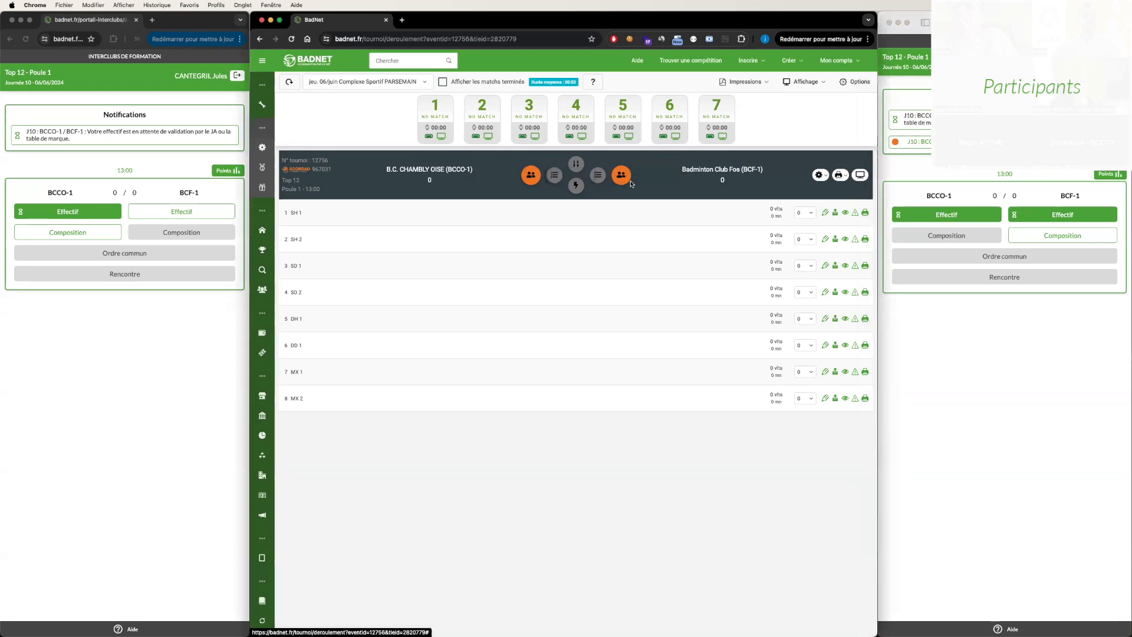
# - In the BCCO-1 captain's space, look at the empty team composition form and view the opposing BCF-1 roster
pyautogui.click(131, 200)
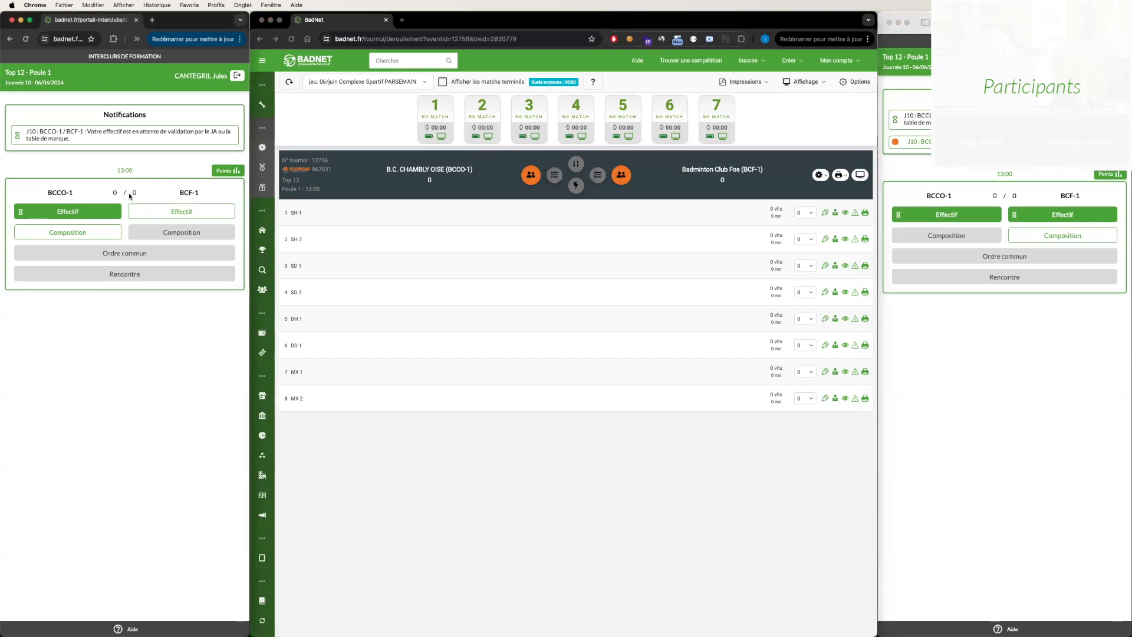
pyautogui.click(107, 231)
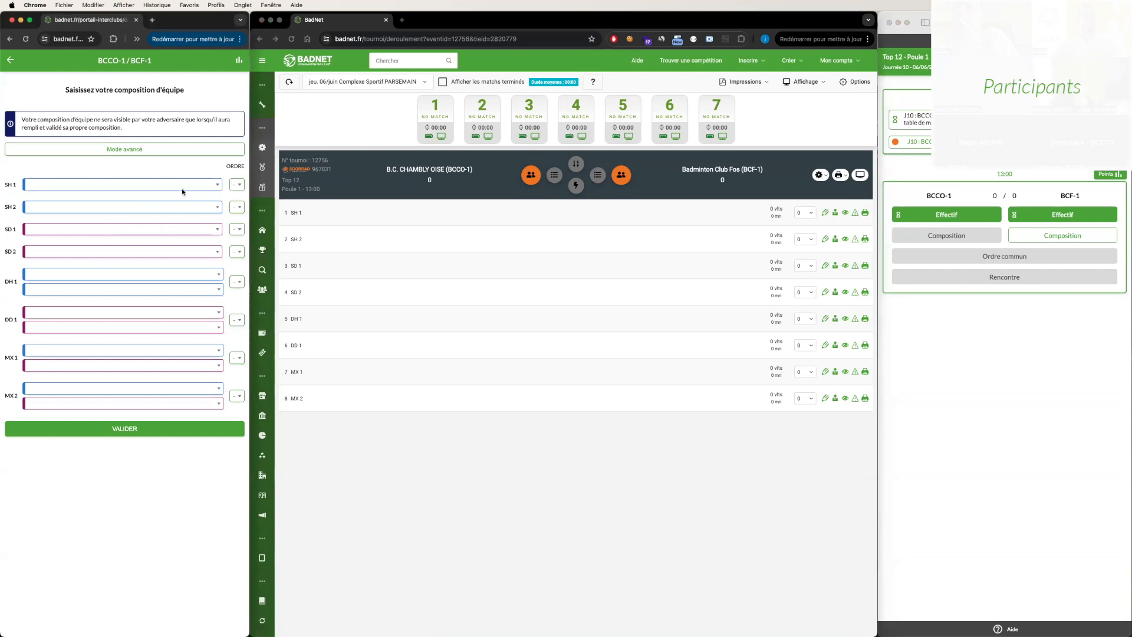
pyautogui.click(182, 186)
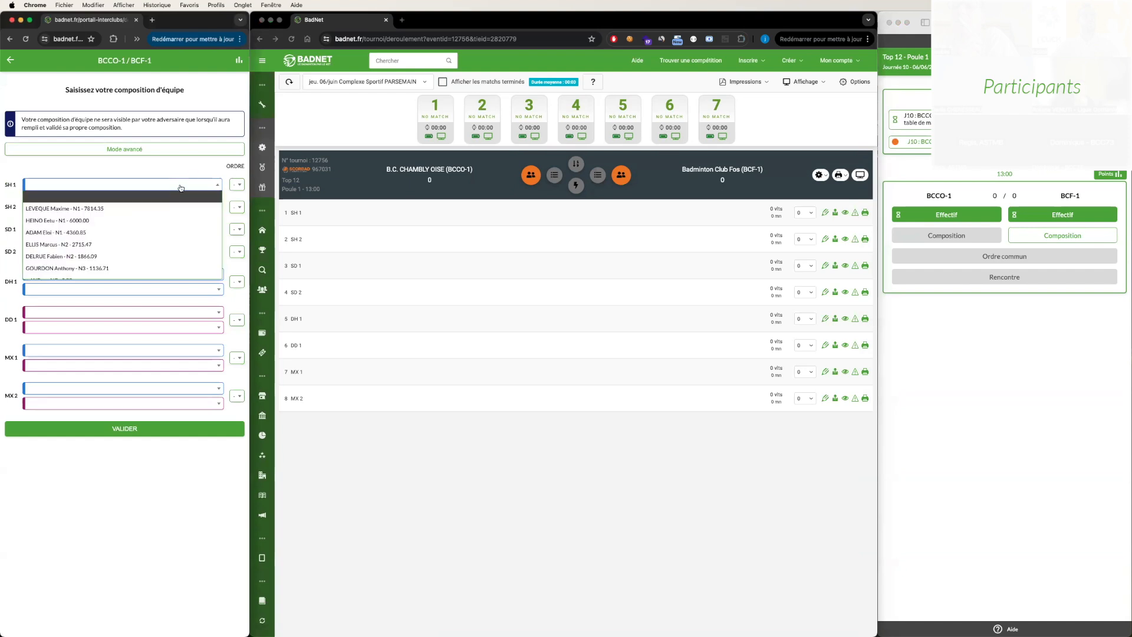
pyautogui.click(125, 169)
pyautogui.click(9, 62)
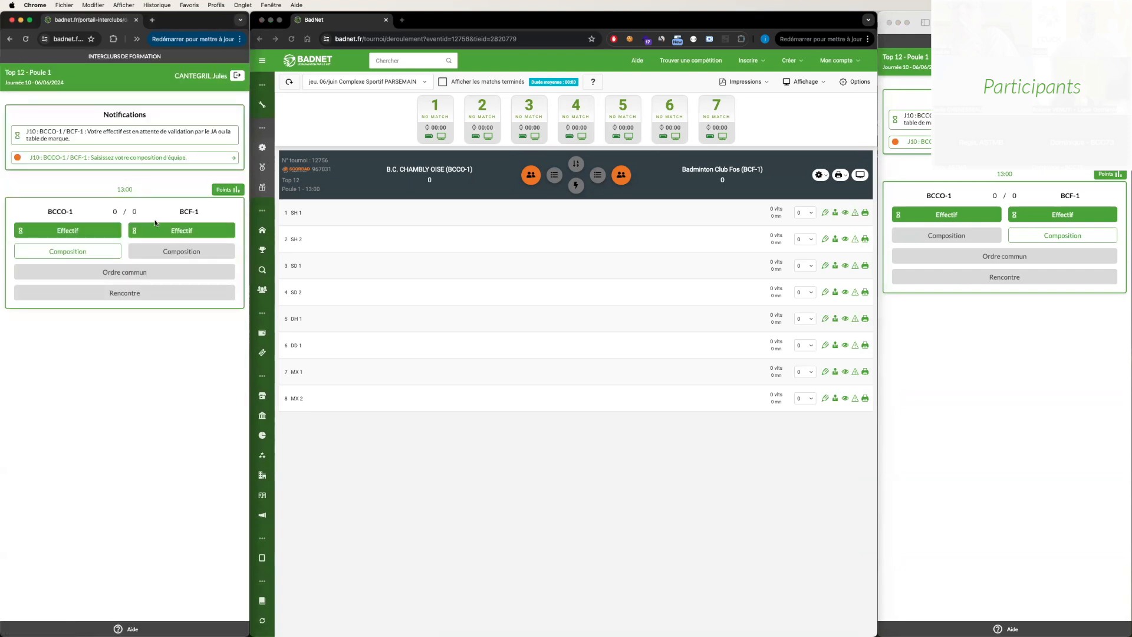
pyautogui.click(192, 230)
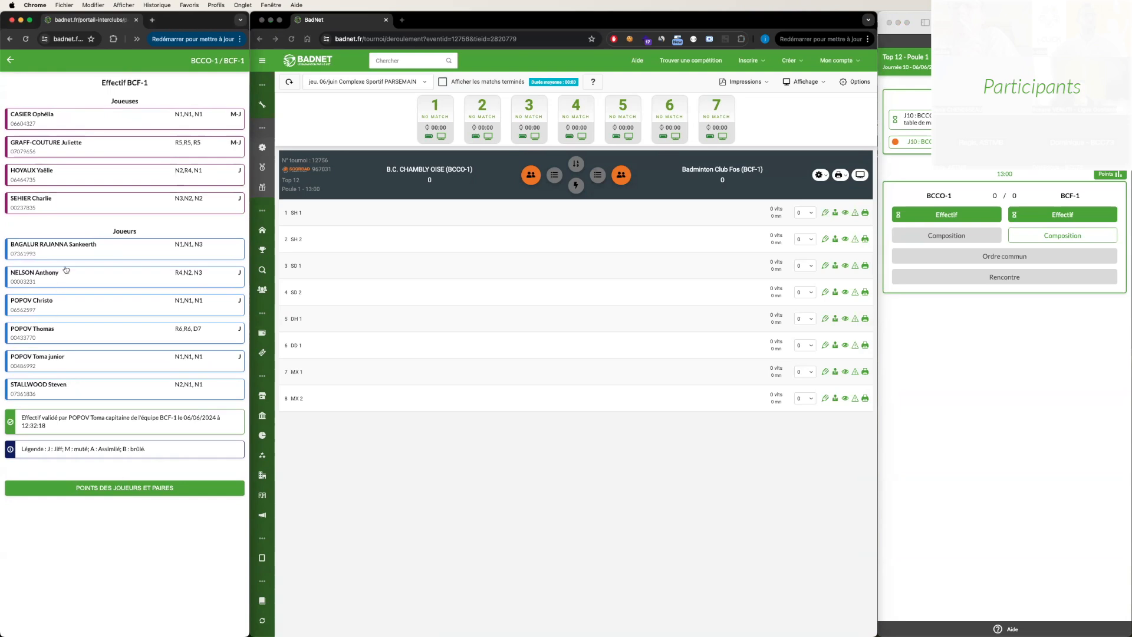
pyautogui.click(10, 60)
# - In the scoring table's BCCO-1 roster, set the referee and first four female players to Présent and the fifth to Sans justificatif
pyautogui.click(530, 175)
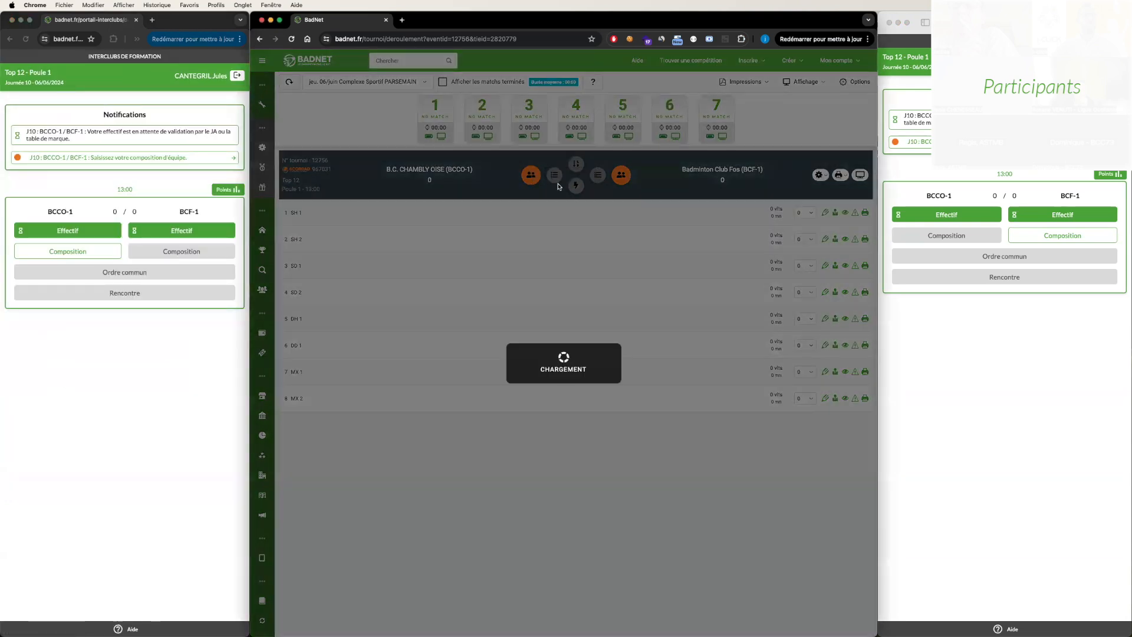
pyautogui.scroll(-3, 589, 218)
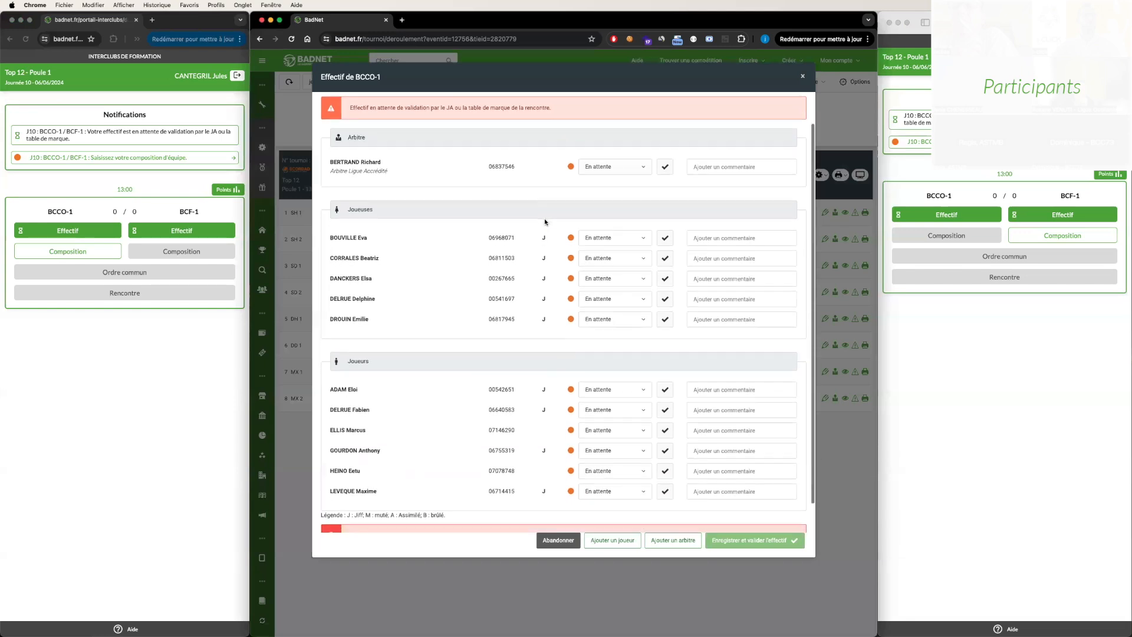
pyautogui.scroll(2, 636, 368)
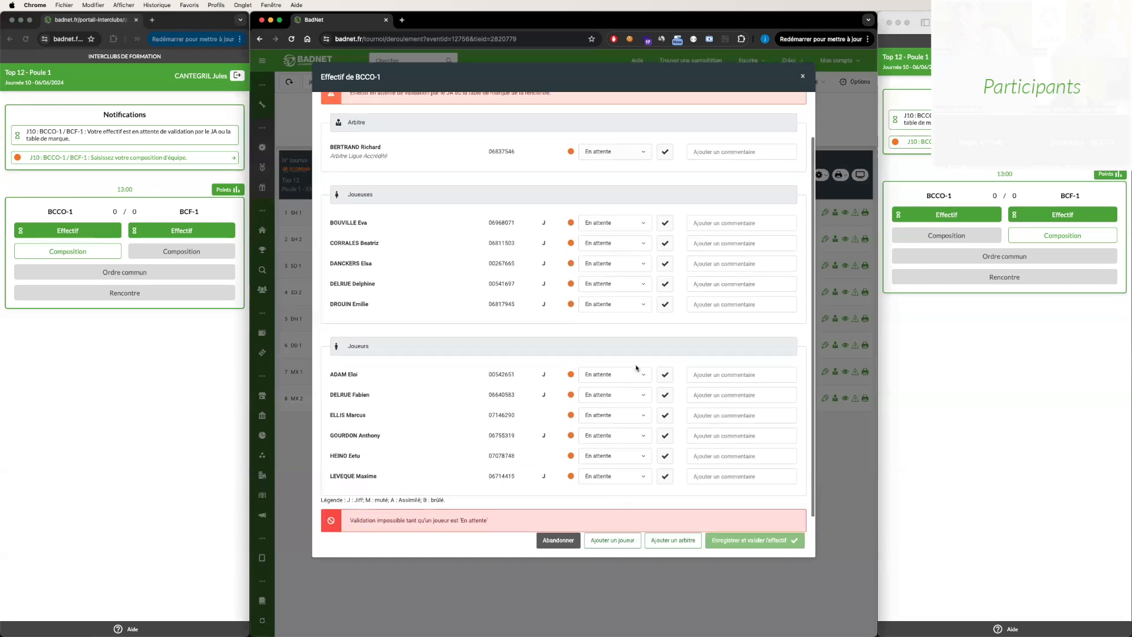
pyautogui.scroll(-1, 636, 368)
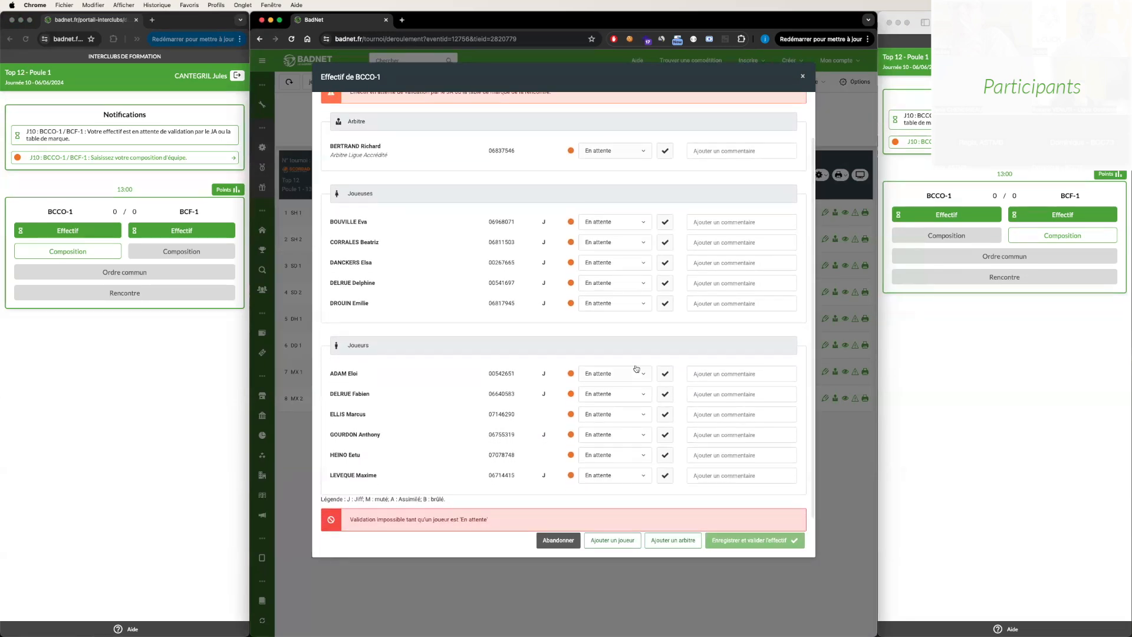
pyautogui.moveTo(373, 224); pyautogui.dragTo(331, 224)
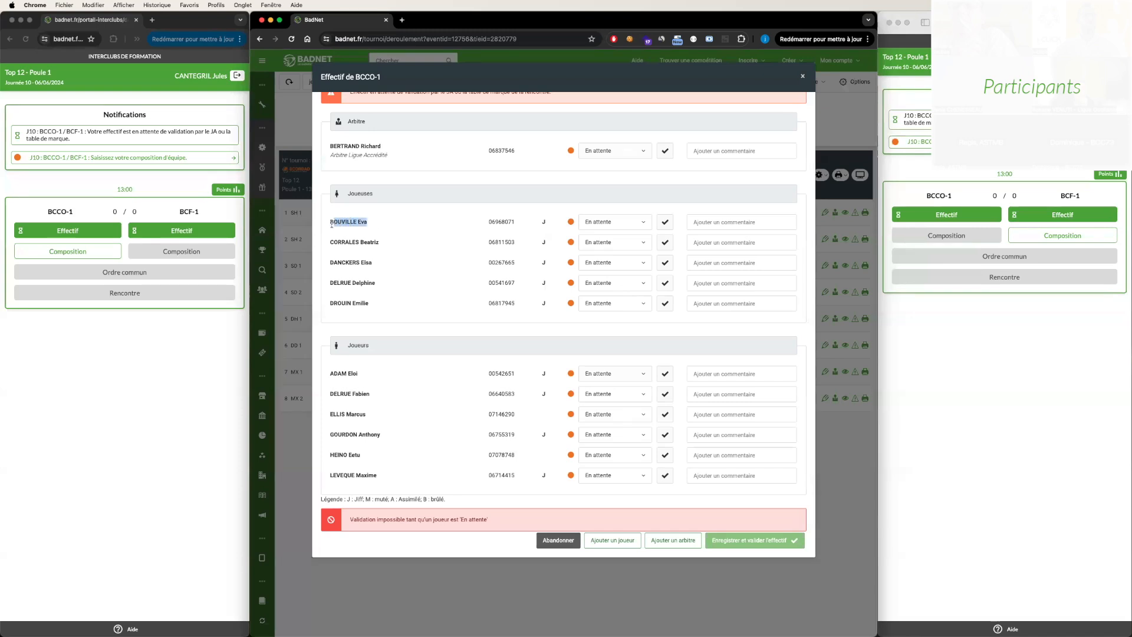
pyautogui.click(666, 221)
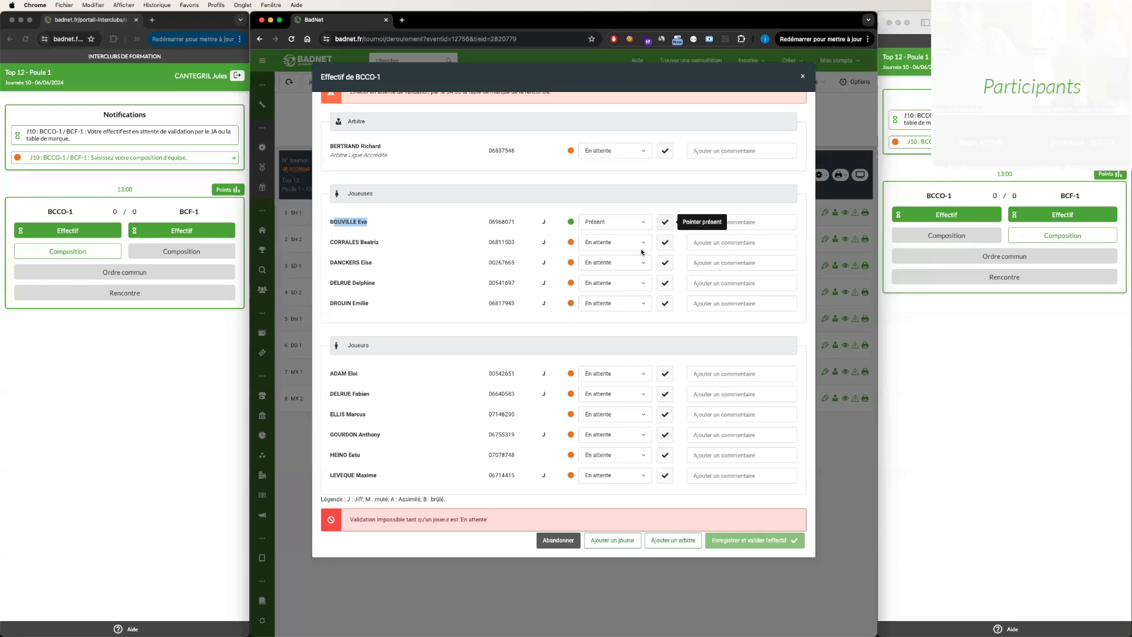
pyautogui.click(665, 243)
pyautogui.click(666, 262)
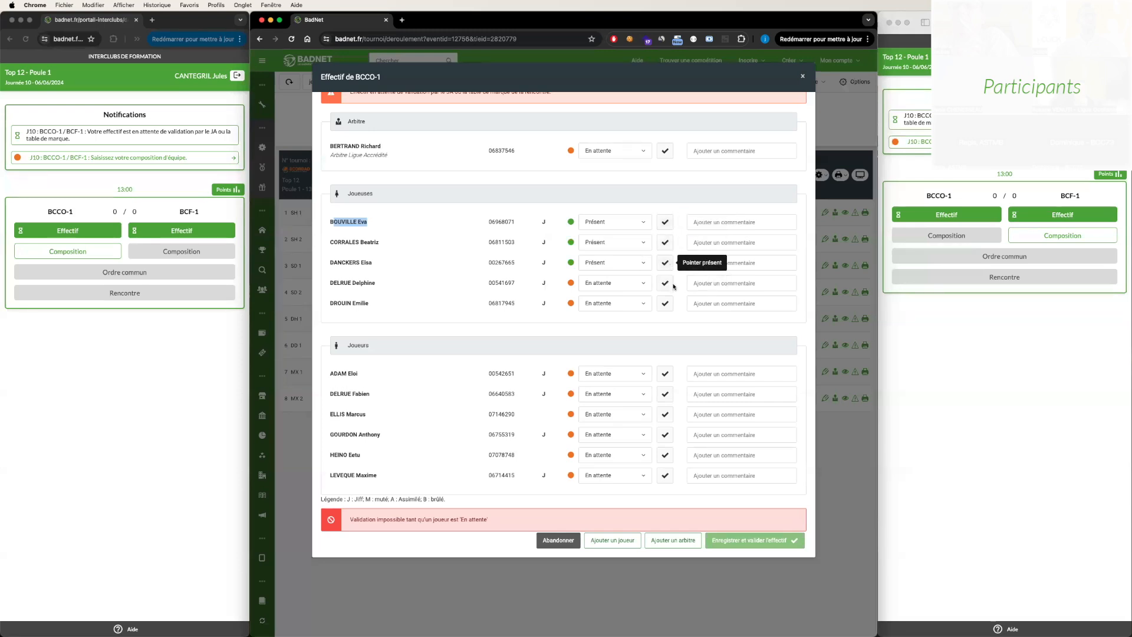
pyautogui.click(665, 150)
pyautogui.click(665, 288)
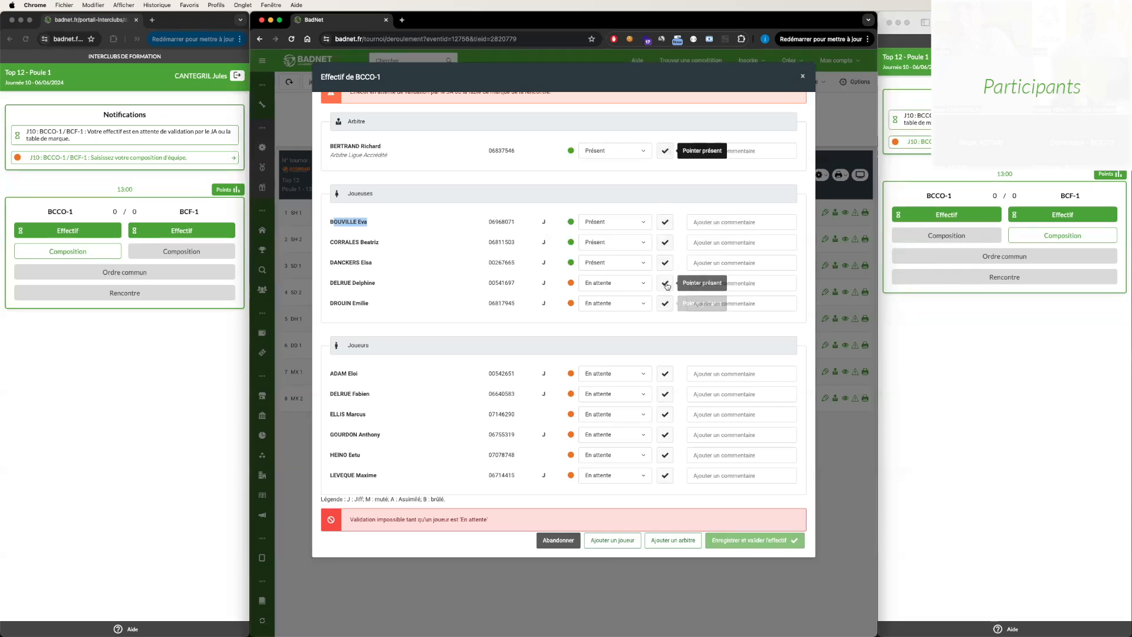
pyautogui.click(634, 304)
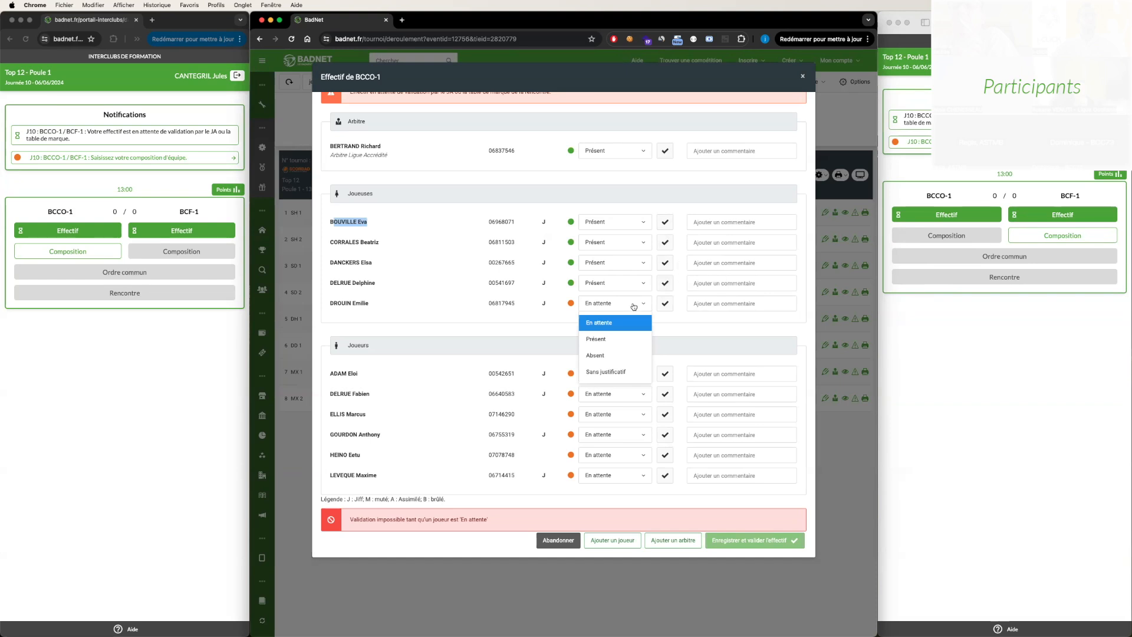
pyautogui.click(617, 371)
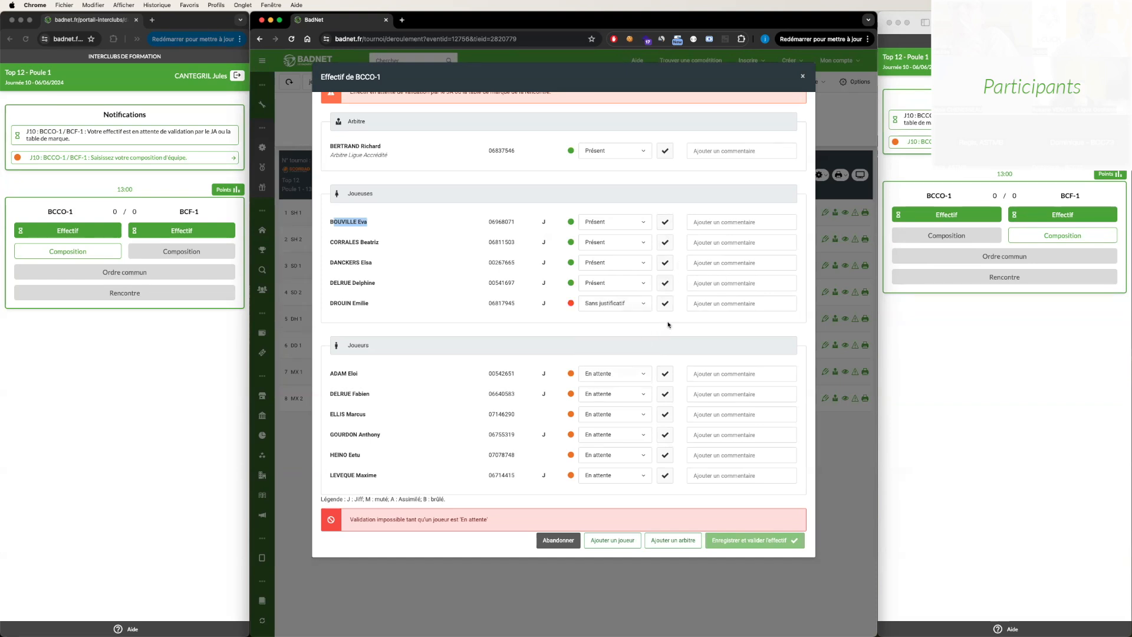
# - Set the BCCO-1 male players to Présent, except the fifth one, set to Absent
pyautogui.scroll(-1, 661, 341)
pyautogui.click(665, 357)
pyautogui.click(666, 377)
pyautogui.click(665, 397)
pyautogui.click(665, 418)
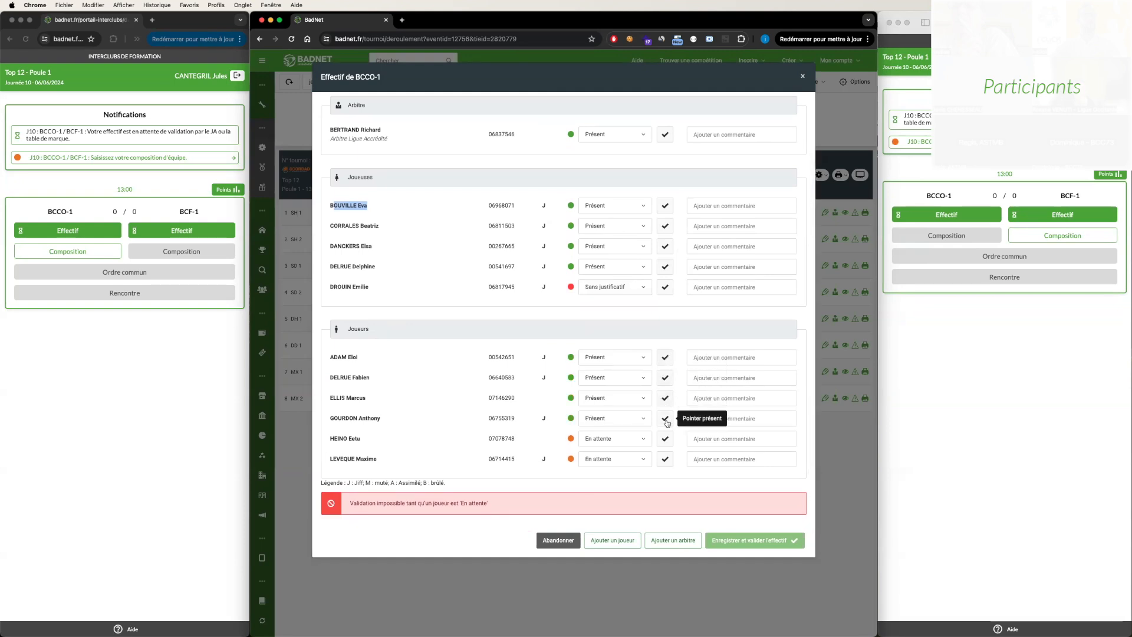
pyautogui.click(631, 444)
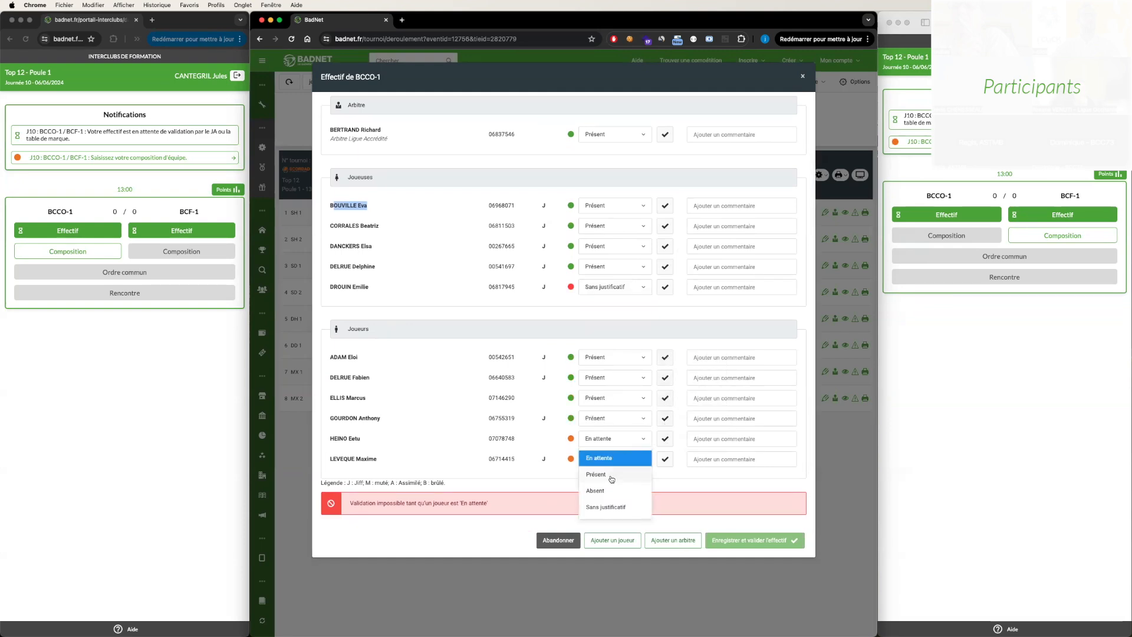
pyautogui.click(604, 492)
pyautogui.click(665, 459)
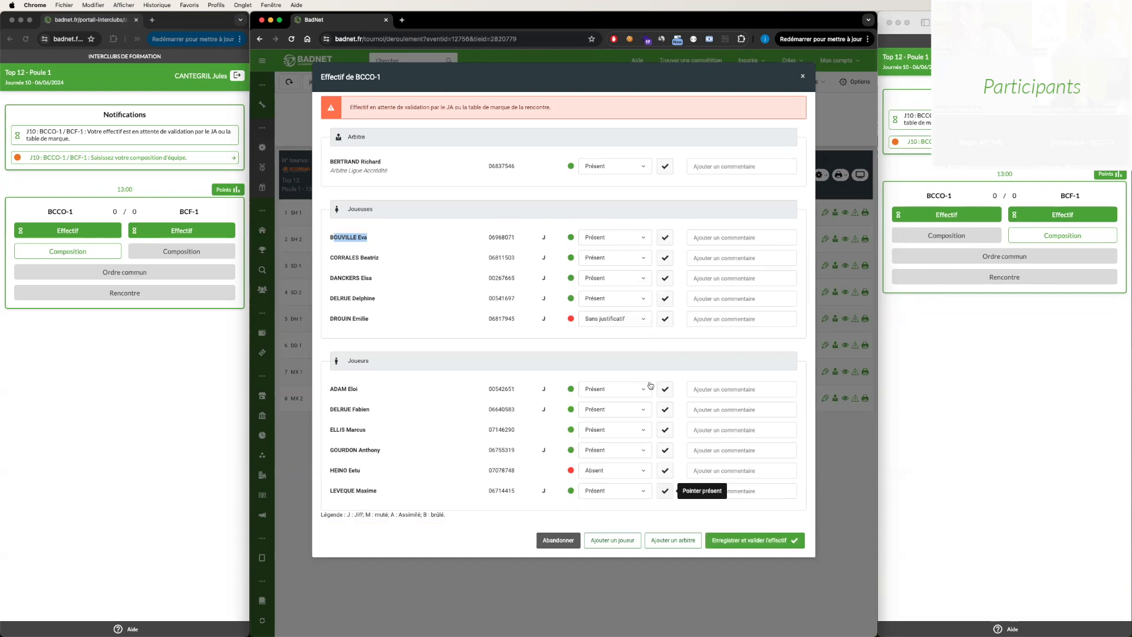
# - Add the comment "va bientôt arriver" to the fifth female player, and save and validate the BCCO-1 roster
pyautogui.click(704, 318)
pyautogui.write('va bientôt arriver')
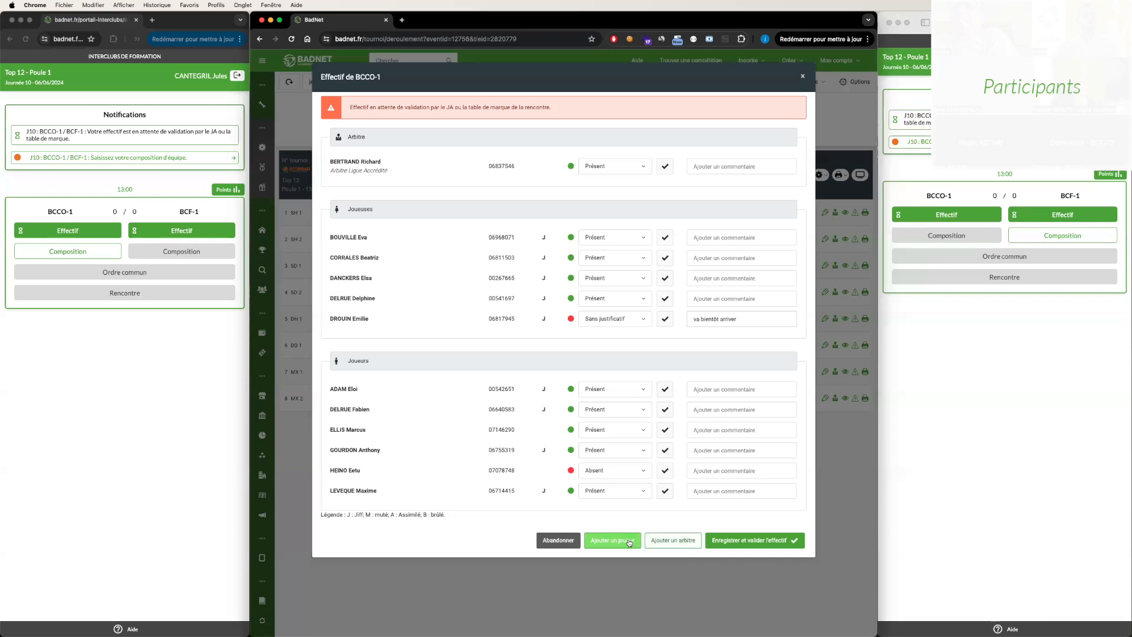
pyautogui.click(755, 541)
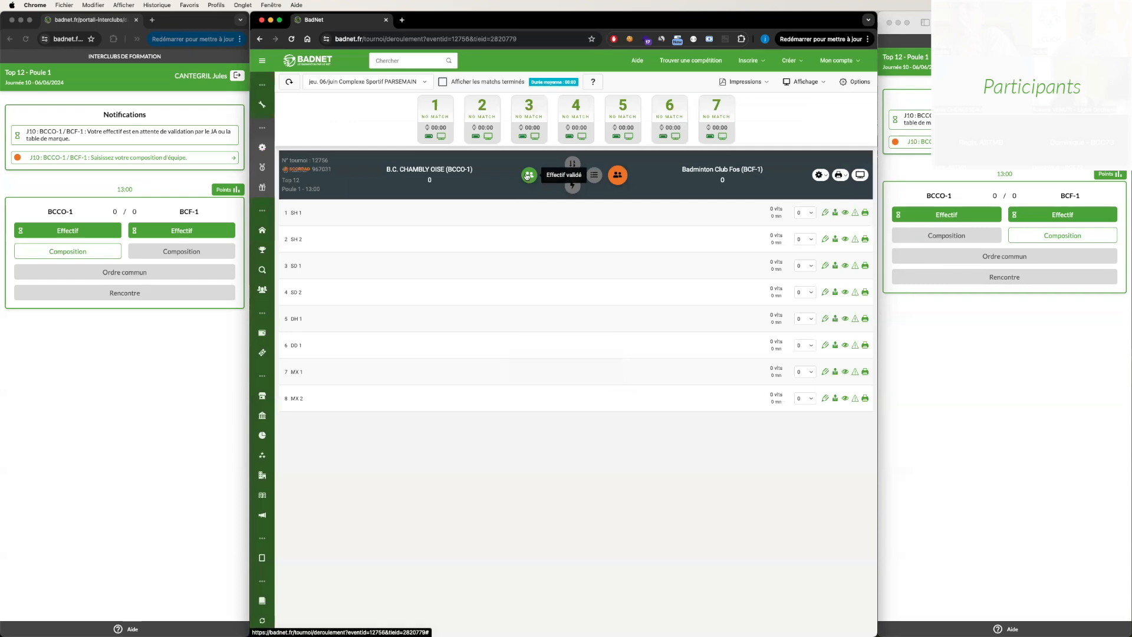
# - Reload the BCCO-1 captain's page to check the team's roster status
pyautogui.click(74, 41)
pyautogui.press('Return')
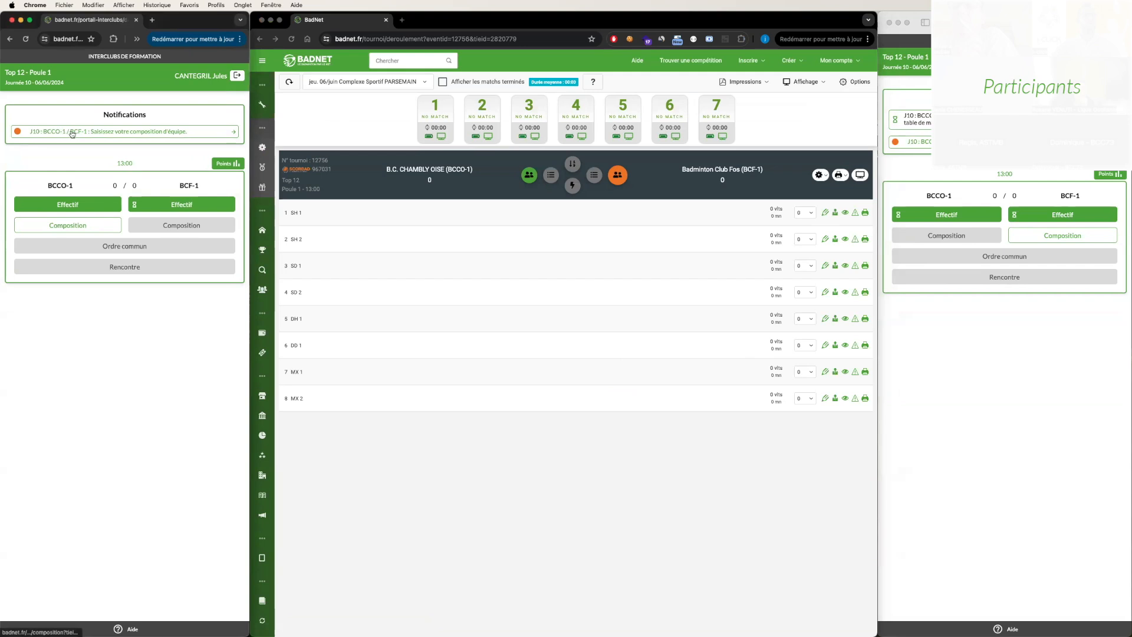
# - In the scoring table's BCF-1 roster, mark all female and male players as Présent, and save and validate the roster
pyautogui.click(621, 176)
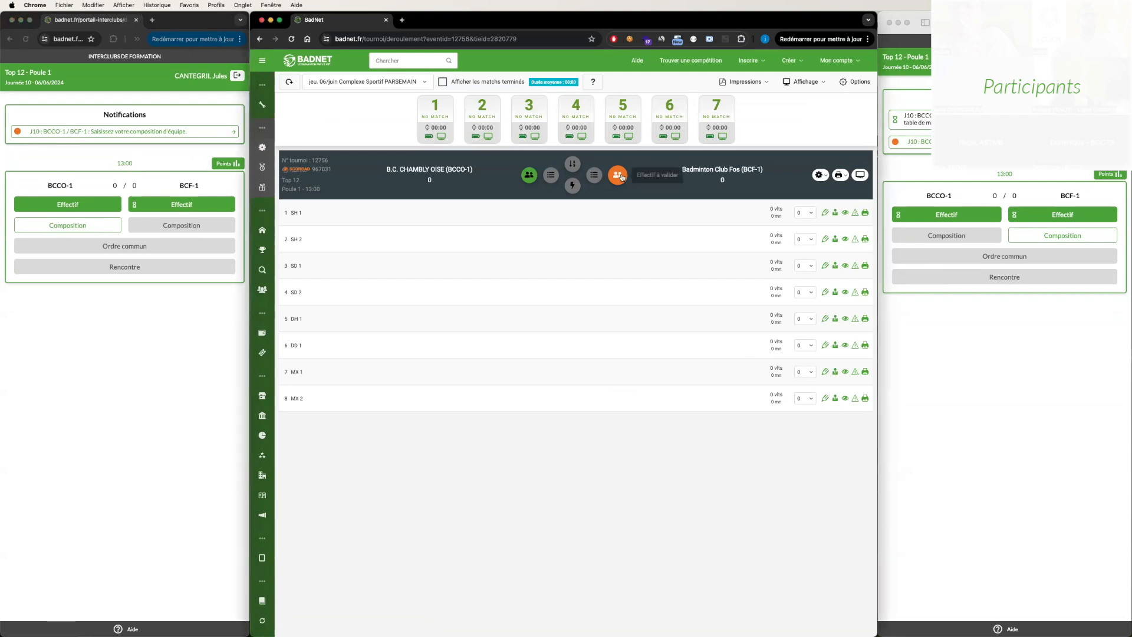
pyautogui.click(621, 177)
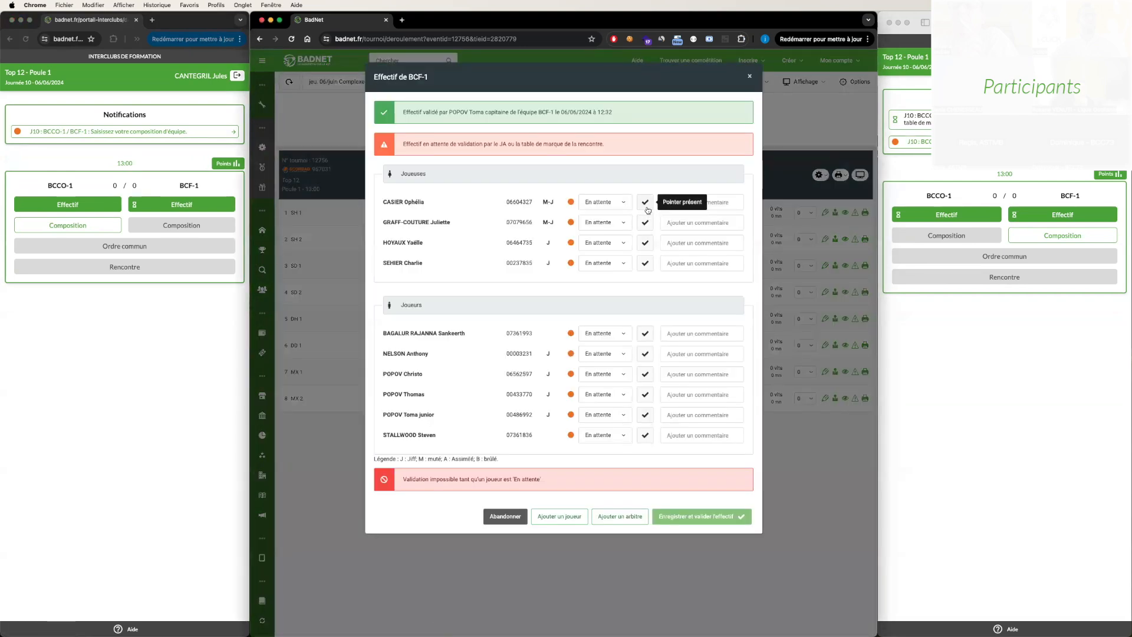
pyautogui.click(645, 222)
pyautogui.click(645, 242)
pyautogui.click(645, 263)
pyautogui.click(645, 333)
pyautogui.click(645, 353)
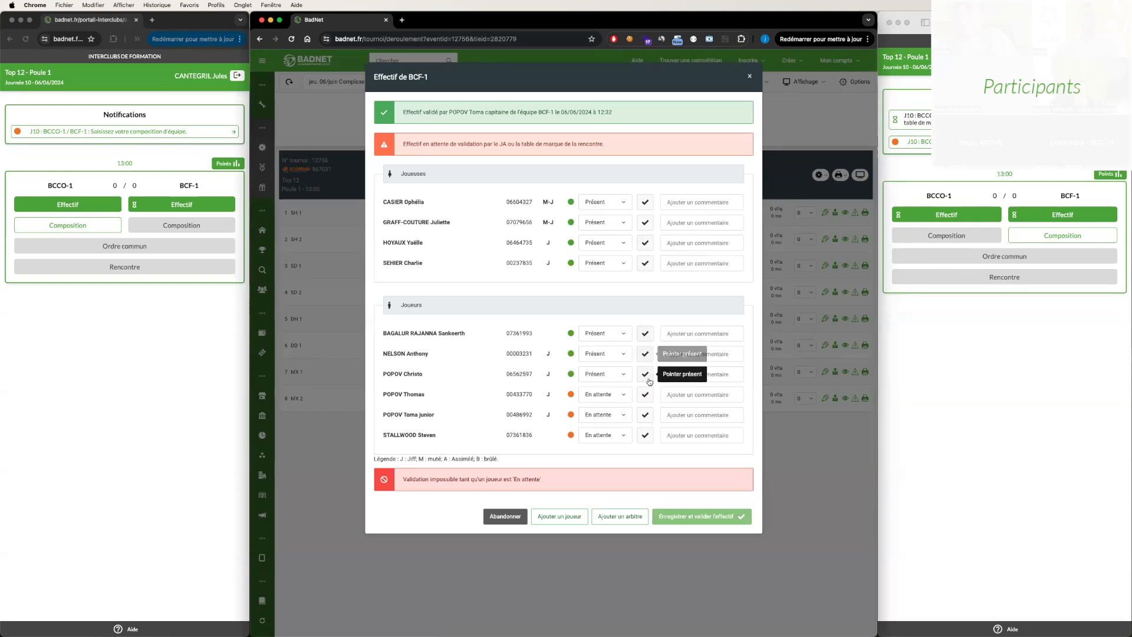
pyautogui.click(644, 373)
pyautogui.click(645, 394)
pyautogui.click(645, 415)
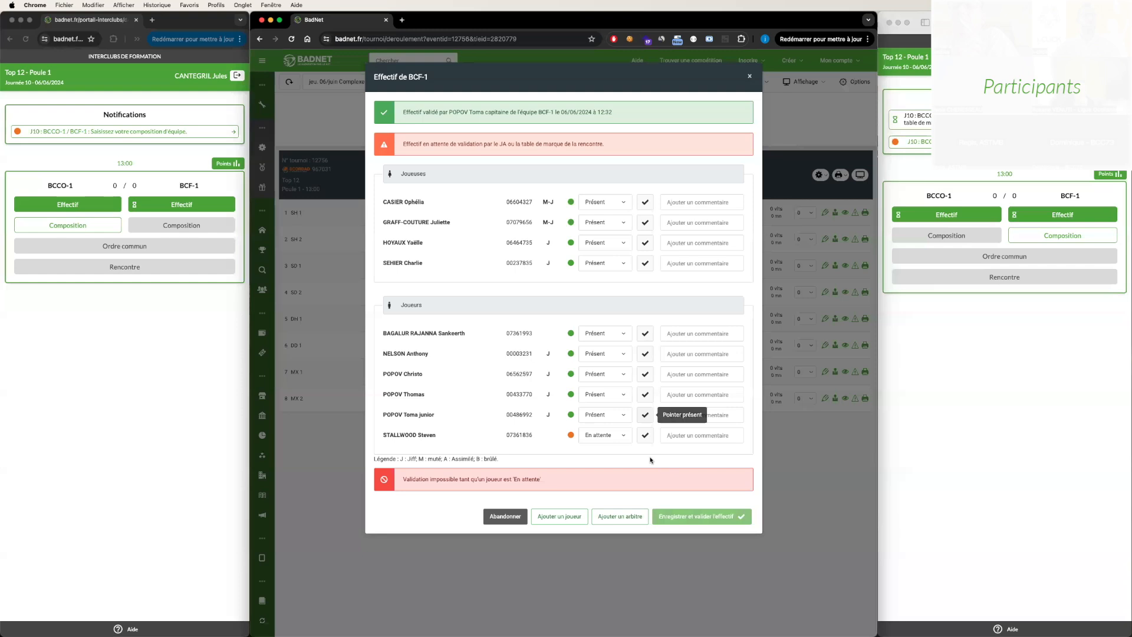
pyautogui.click(644, 437)
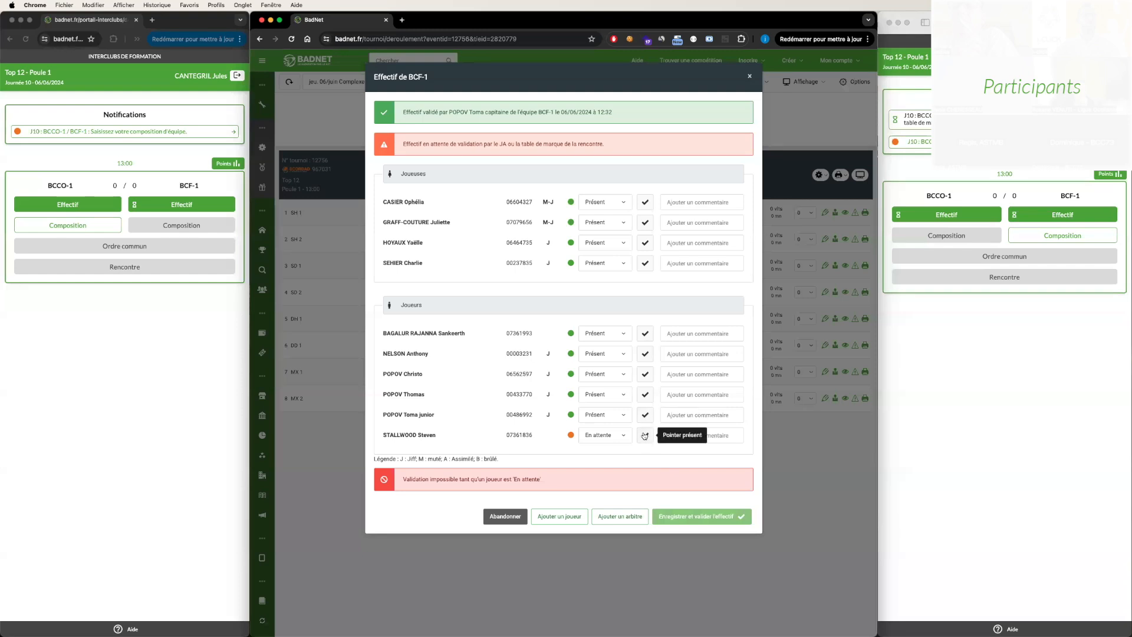
pyautogui.click(700, 491)
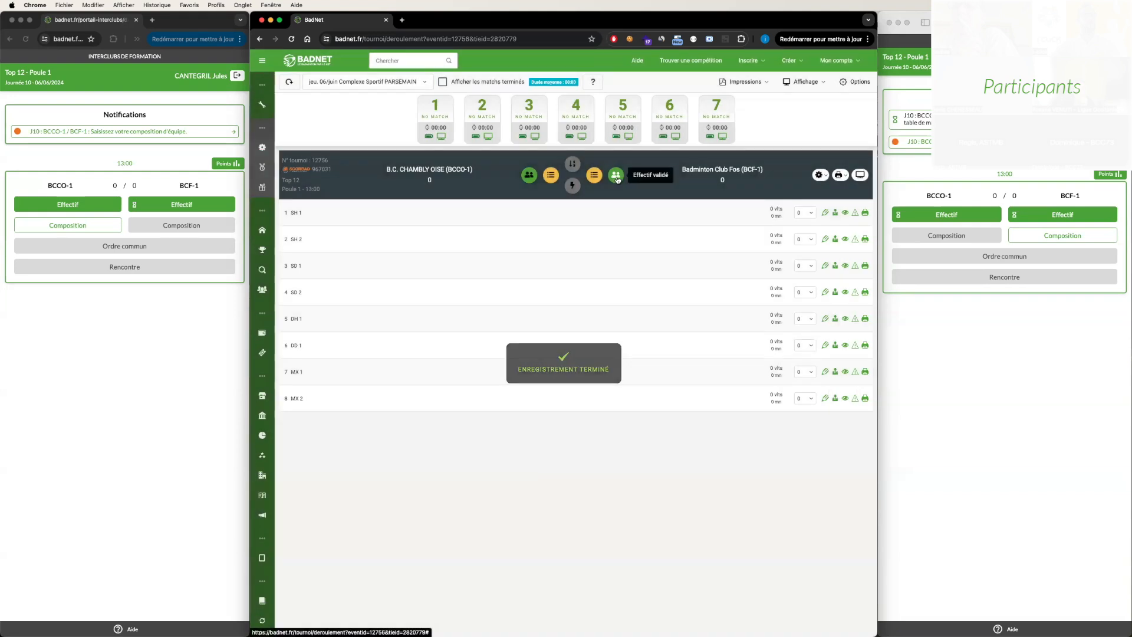
# - Open the validated BCF-1 roster and examine the presence time recorded for each player
pyautogui.click(616, 175)
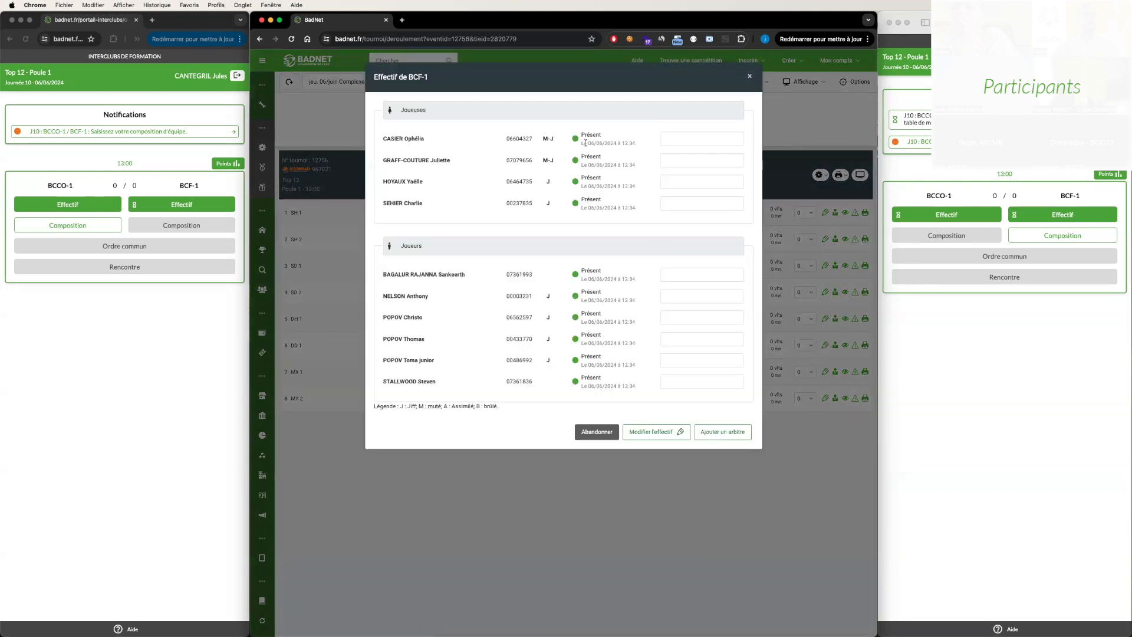
pyautogui.moveTo(583, 143); pyautogui.dragTo(585, 281)
pyautogui.click(613, 312)
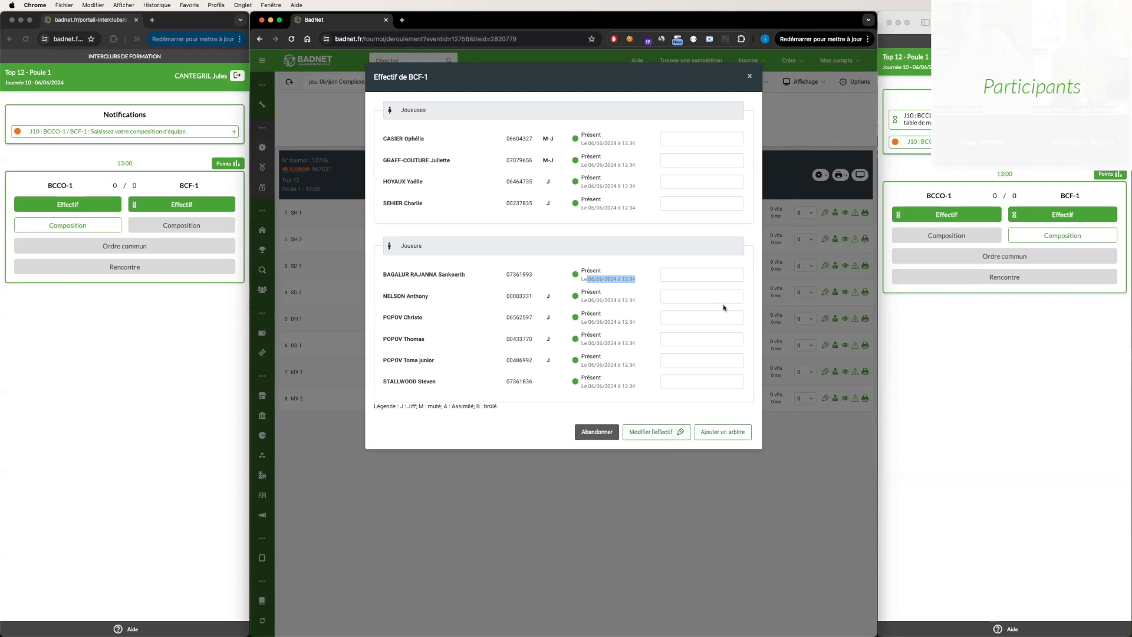
# - Reopen the BCF-1 roster for modification, try Absent on the first female player, restore Présent, and revalidate the roster
pyautogui.click(653, 432)
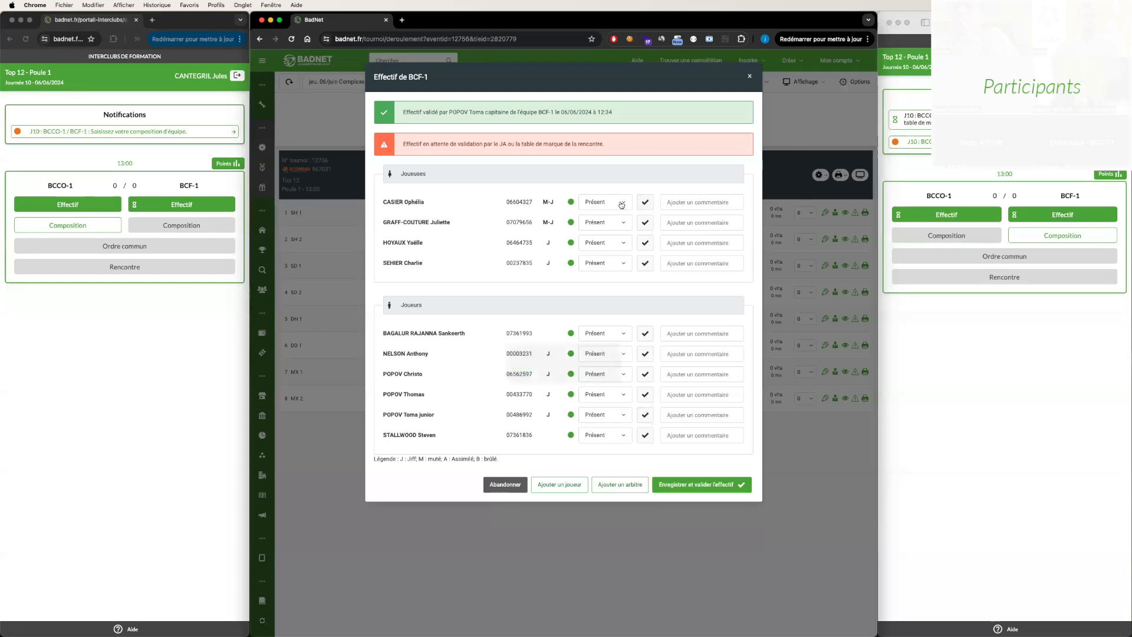
pyautogui.click(622, 203)
pyautogui.click(607, 249)
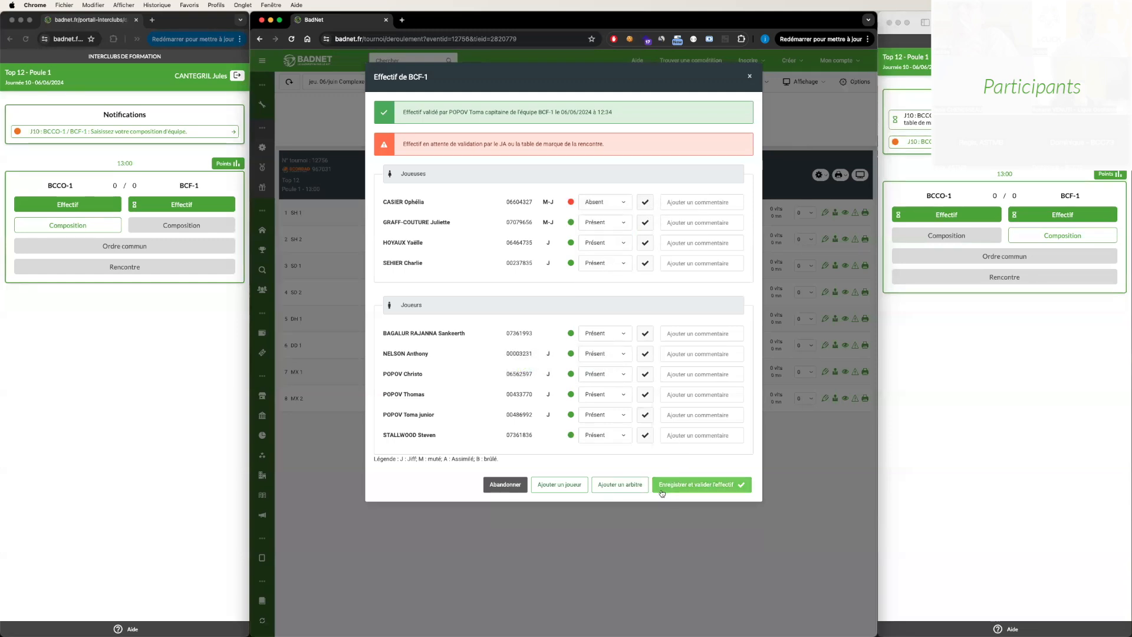
pyautogui.click(610, 201)
pyautogui.click(598, 239)
pyautogui.click(605, 243)
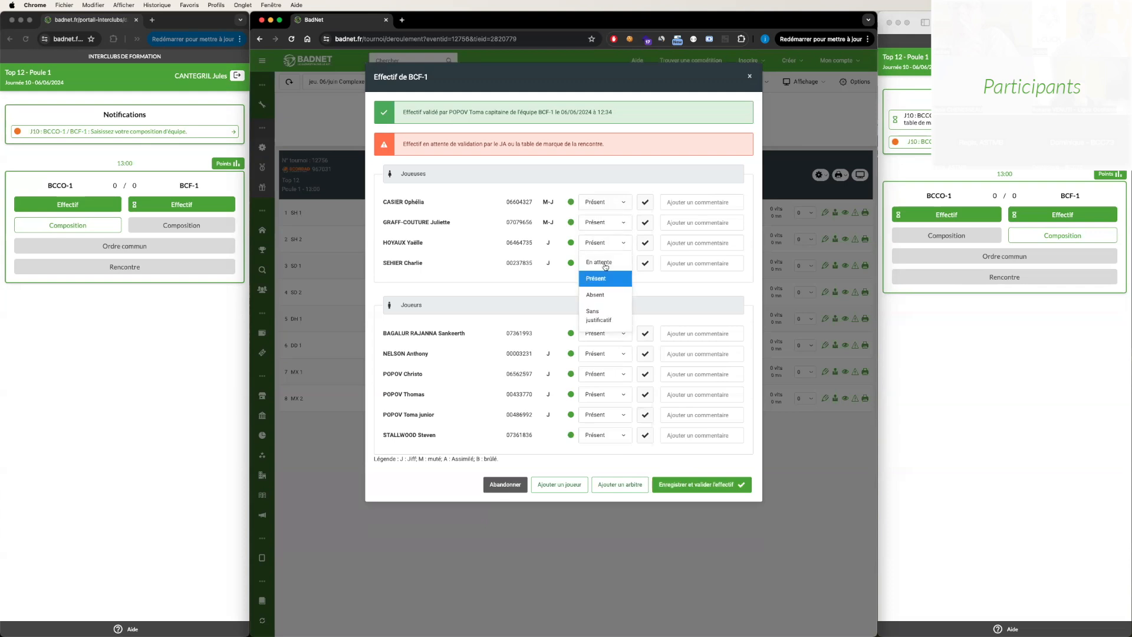
pyautogui.click(533, 270)
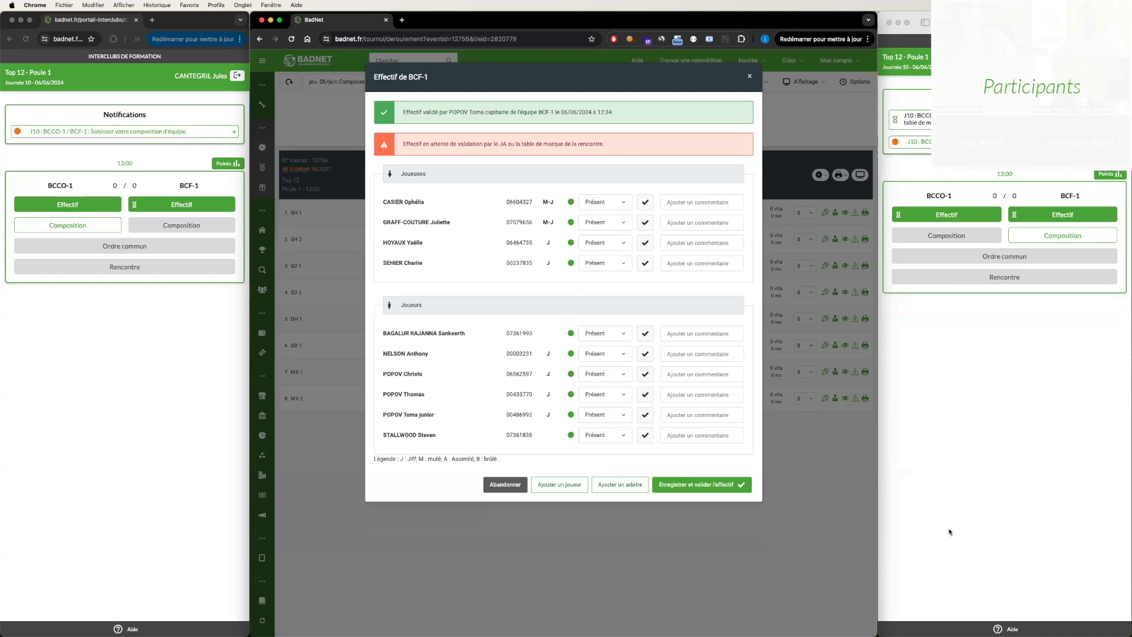
pyautogui.click(695, 485)
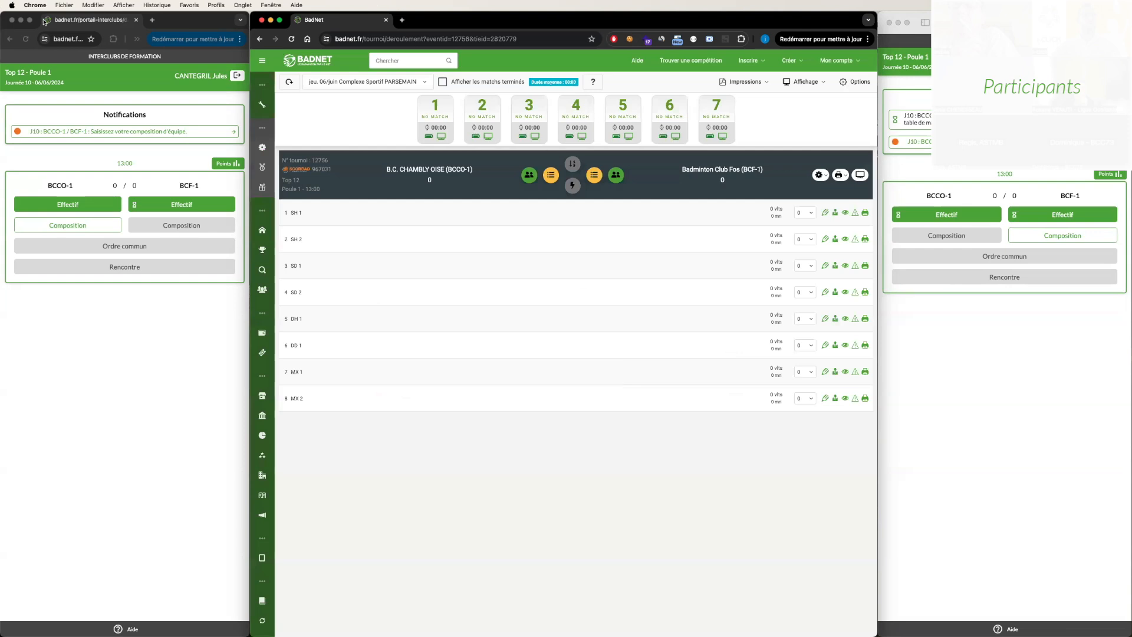
# - Reload the BCCO-1 and BCF-1 captains' pages to check the roster and composition status
pyautogui.click(77, 37)
pyautogui.press('Return')
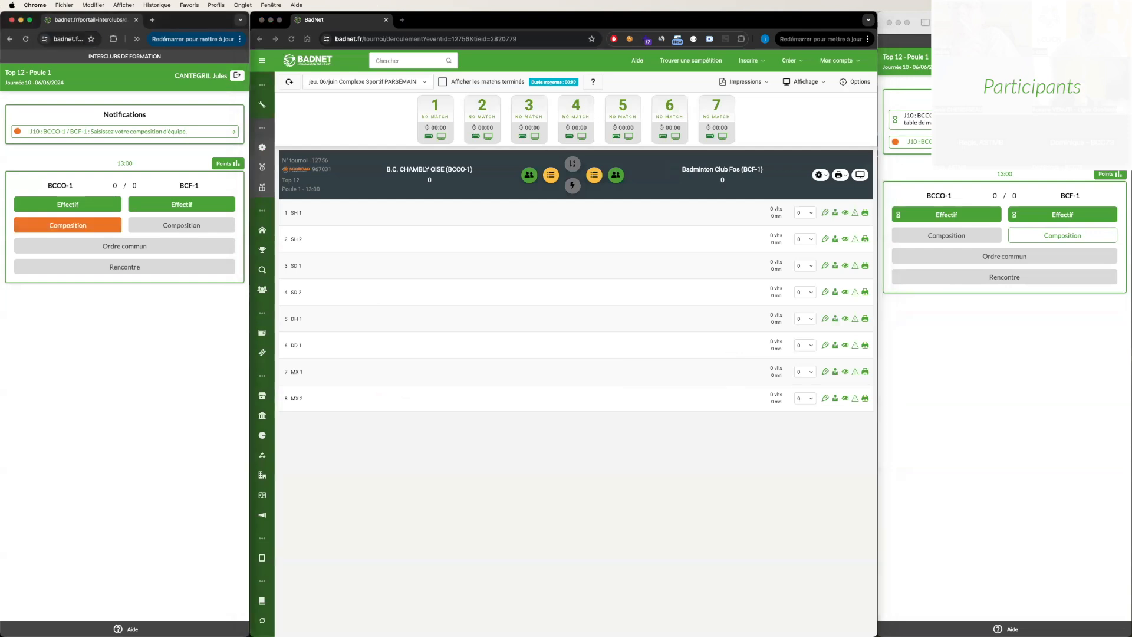
pyautogui.click(1008, 22)
pyautogui.press('Return')
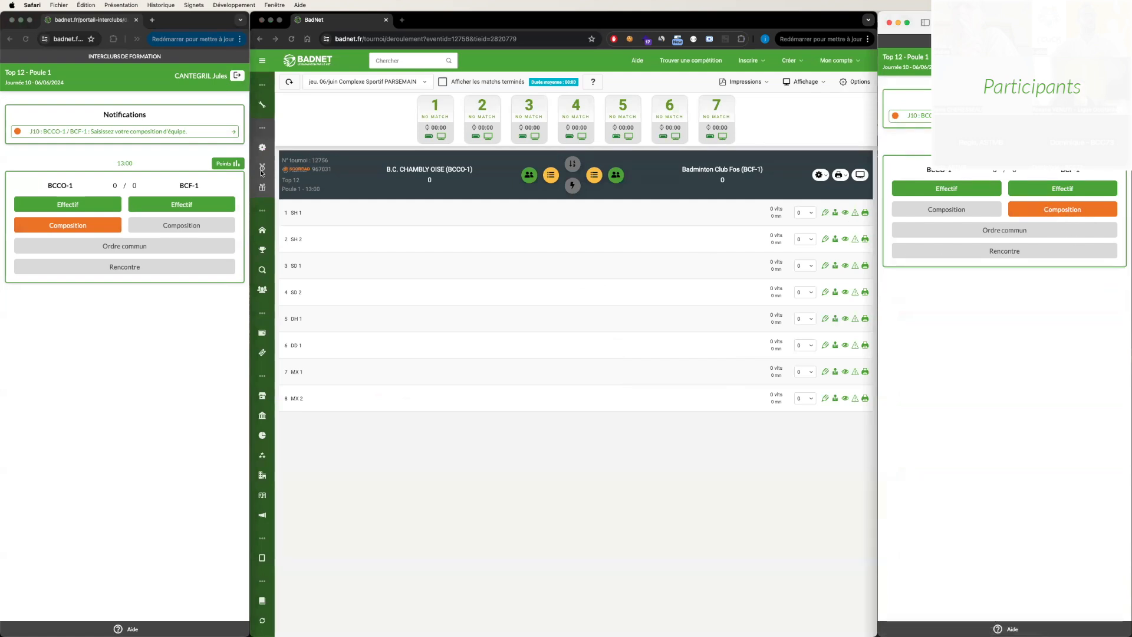
# - Consult the scoring table's interclub help on task colours, icons and the meeting workflow, and close it
pyautogui.click(648, 194)
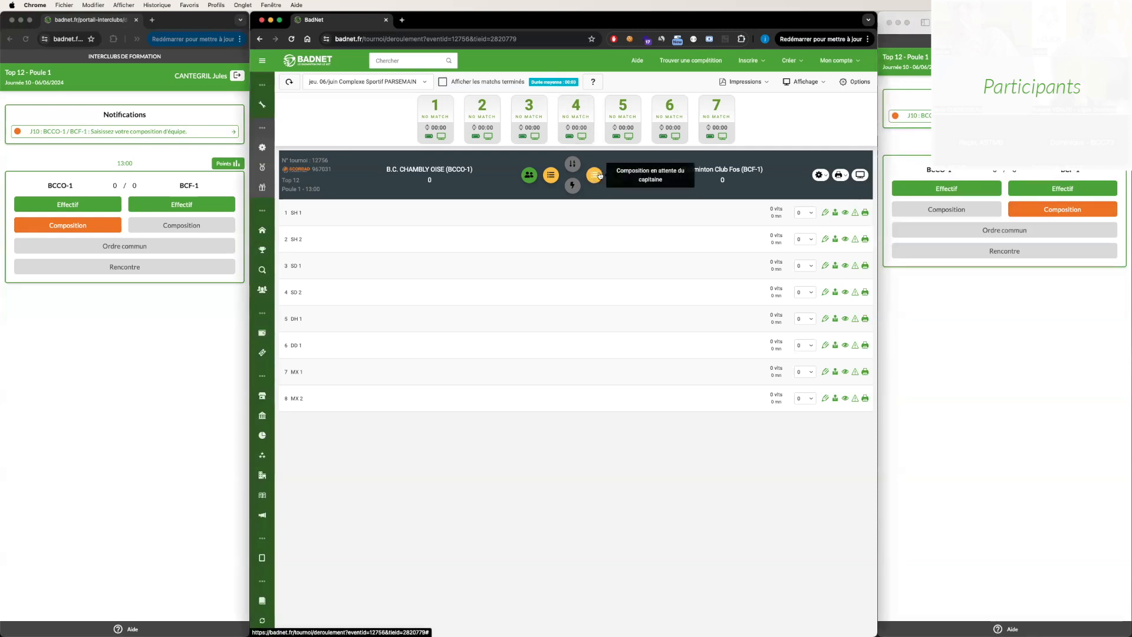
pyautogui.click(593, 81)
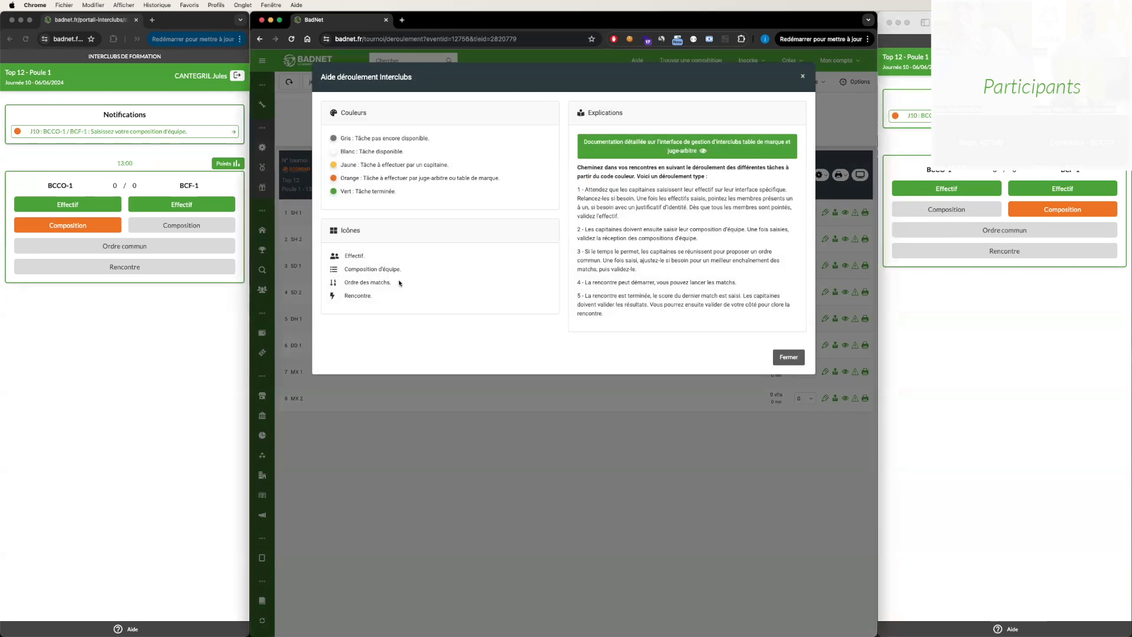
pyautogui.click(788, 357)
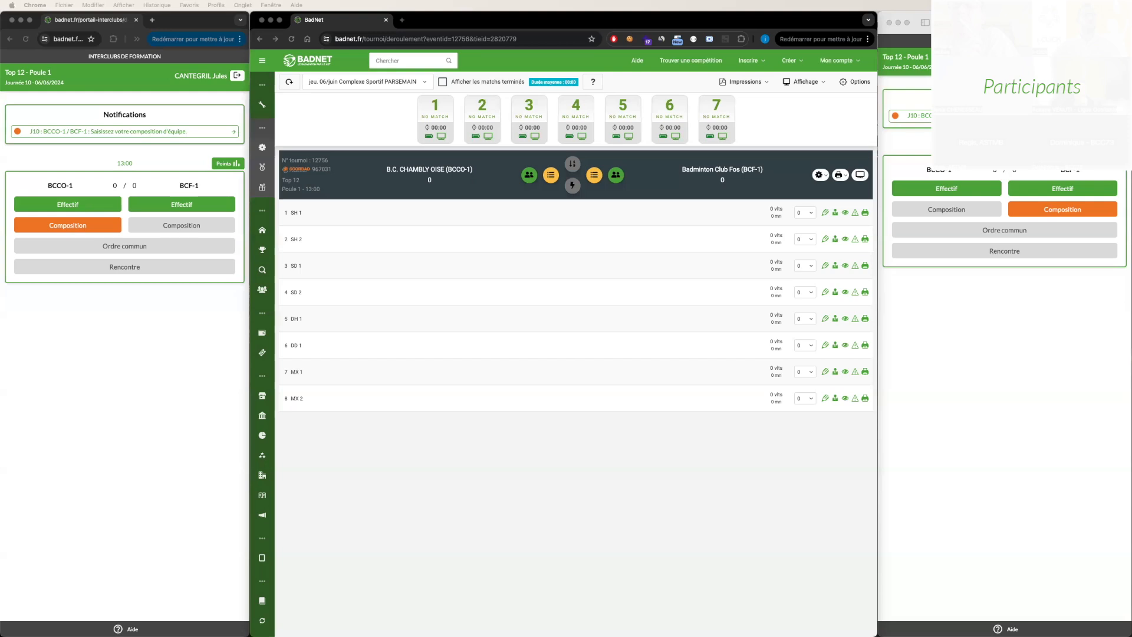
pyautogui.click(585, 238)
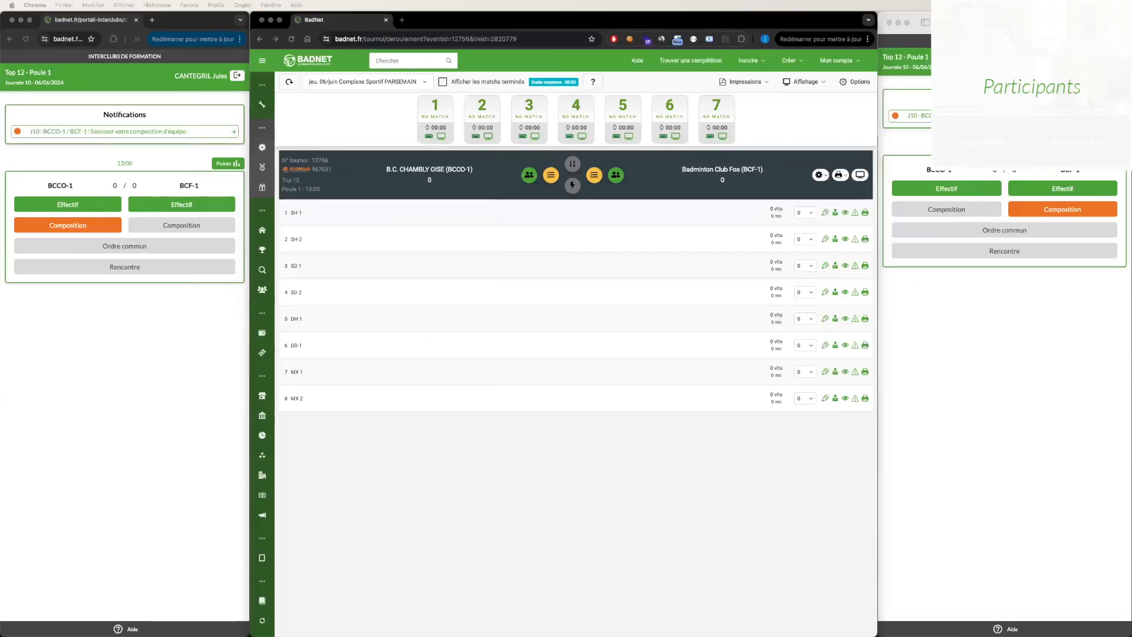
# - Open the BCCO-1 captain's team composition and assign the first listed male player to SH 1 and the second to SH 2
pyautogui.click(90, 230)
pyautogui.click(90, 227)
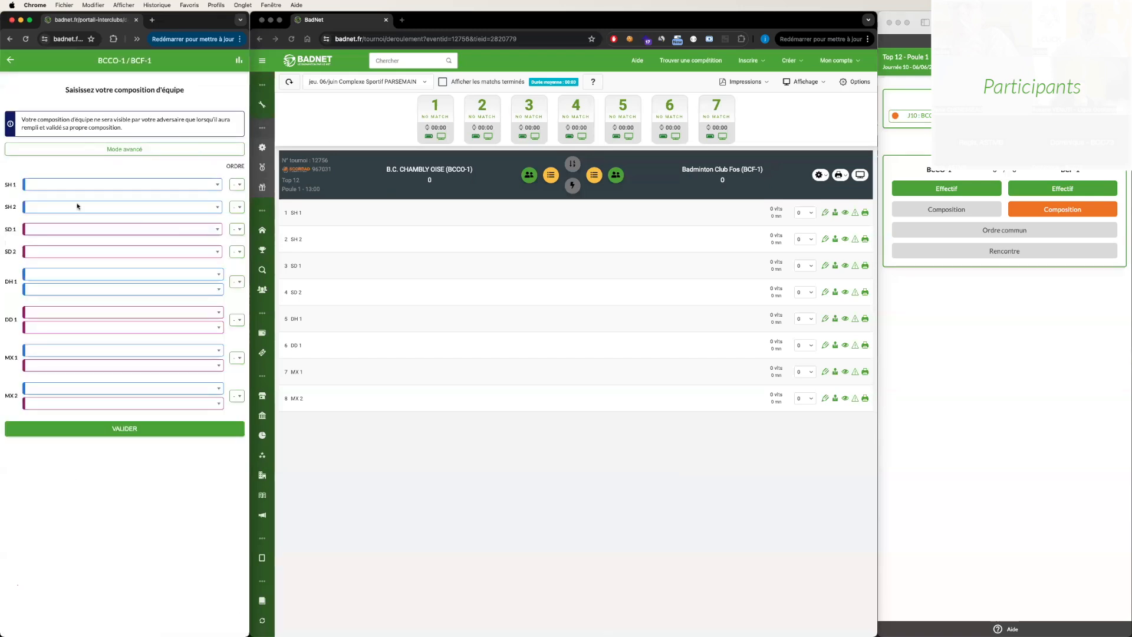
pyautogui.click(176, 185)
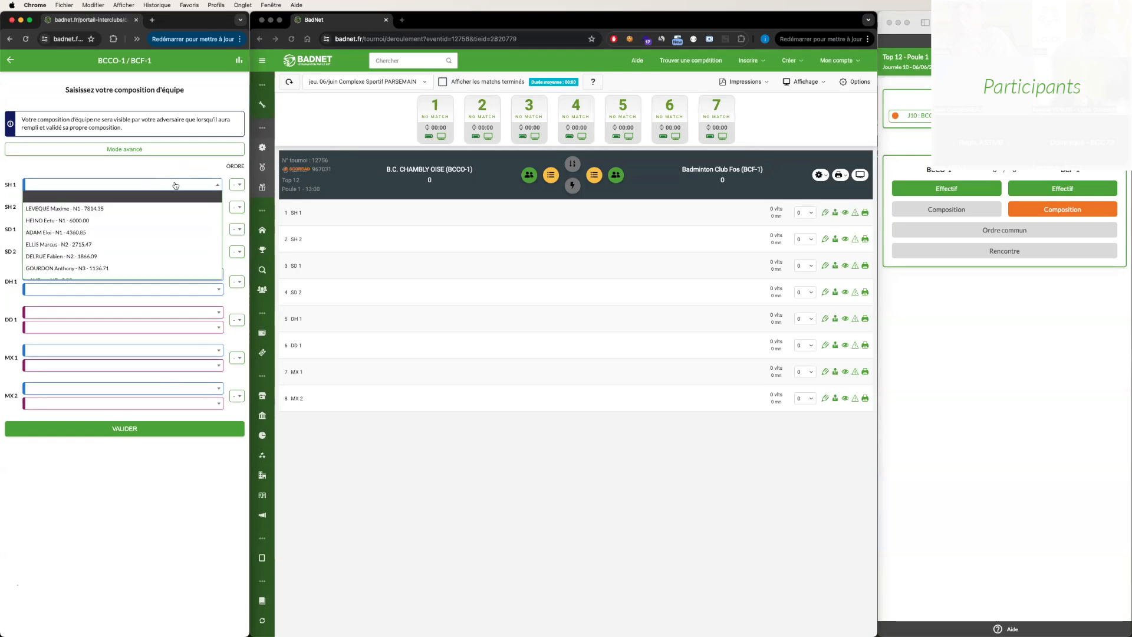
pyautogui.click(118, 210)
pyautogui.click(106, 211)
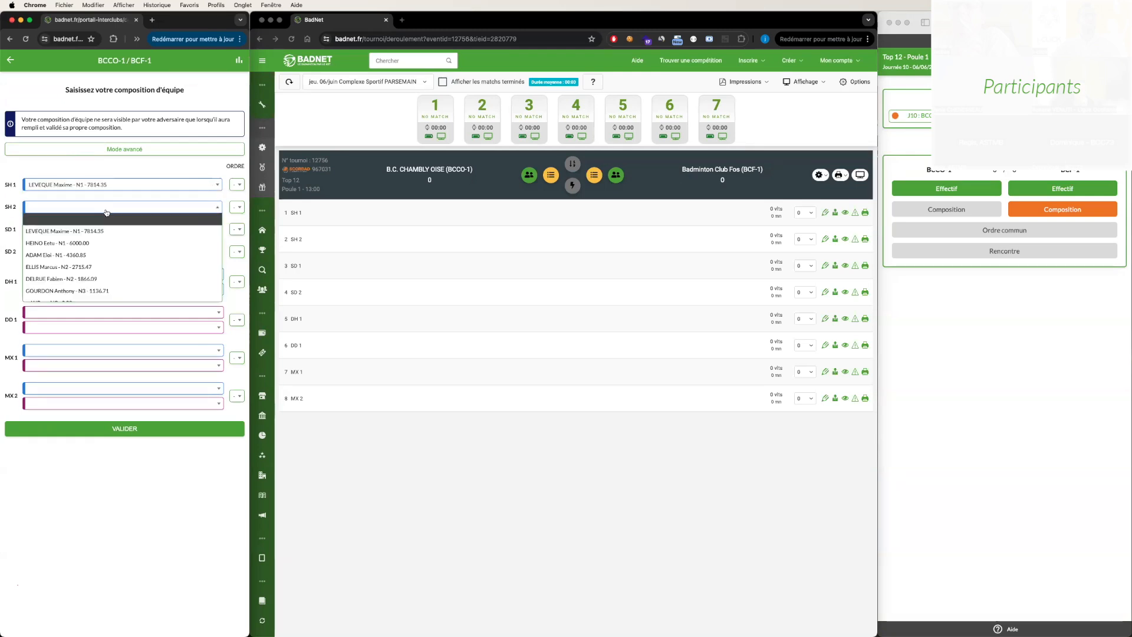
pyautogui.click(80, 243)
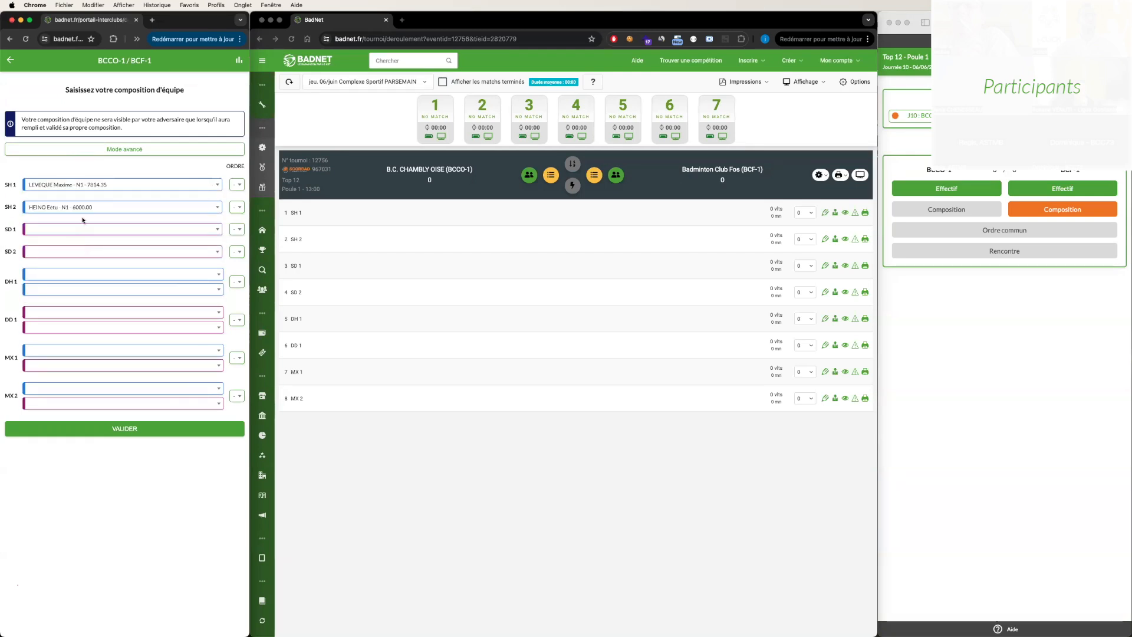
# - Set the match order to 1 for SH 1 and 3 for SH 2
pyautogui.click(237, 186)
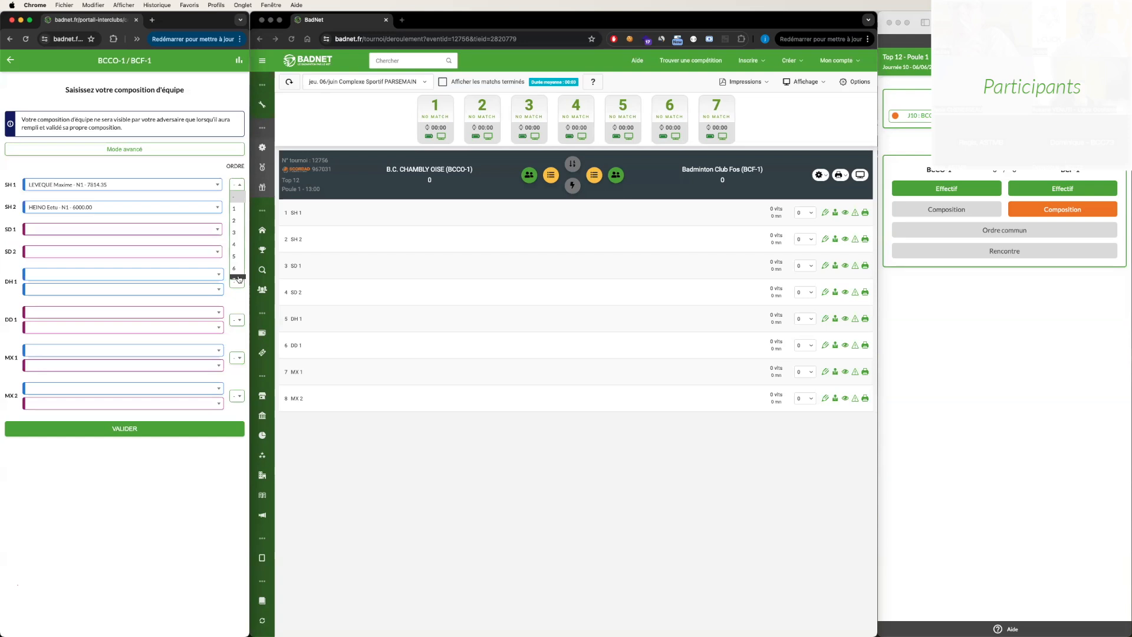
pyautogui.click(238, 209)
pyautogui.click(238, 211)
pyautogui.click(239, 267)
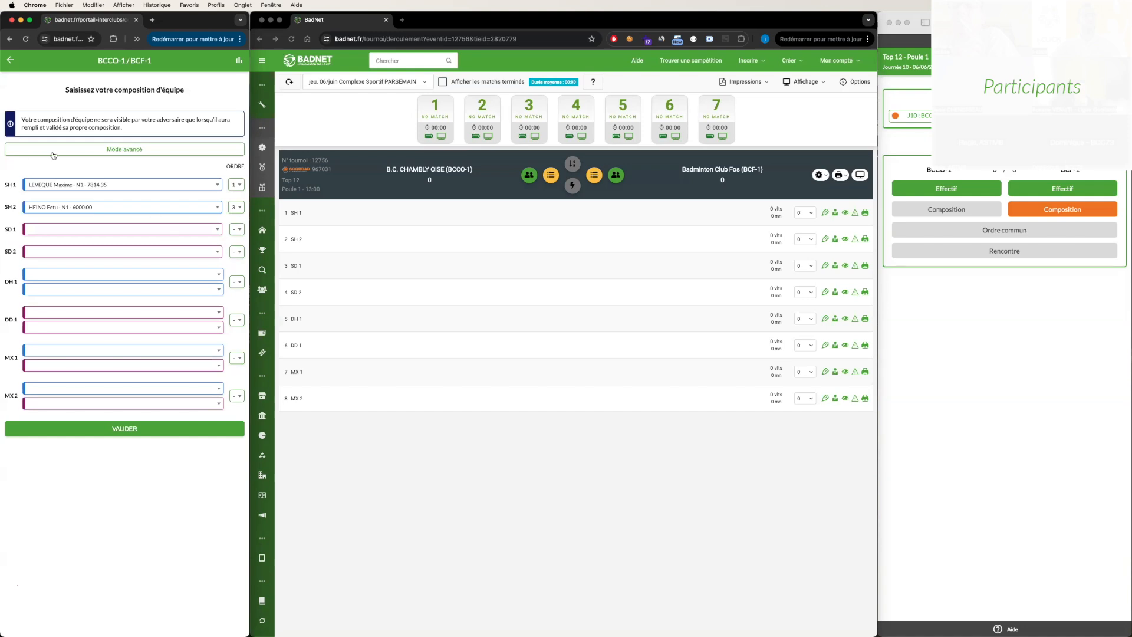
# - Switch the BCCO-1 composition to advanced mode and choose the first listed female player for SD 1 and the second for SD 2
pyautogui.click(83, 149)
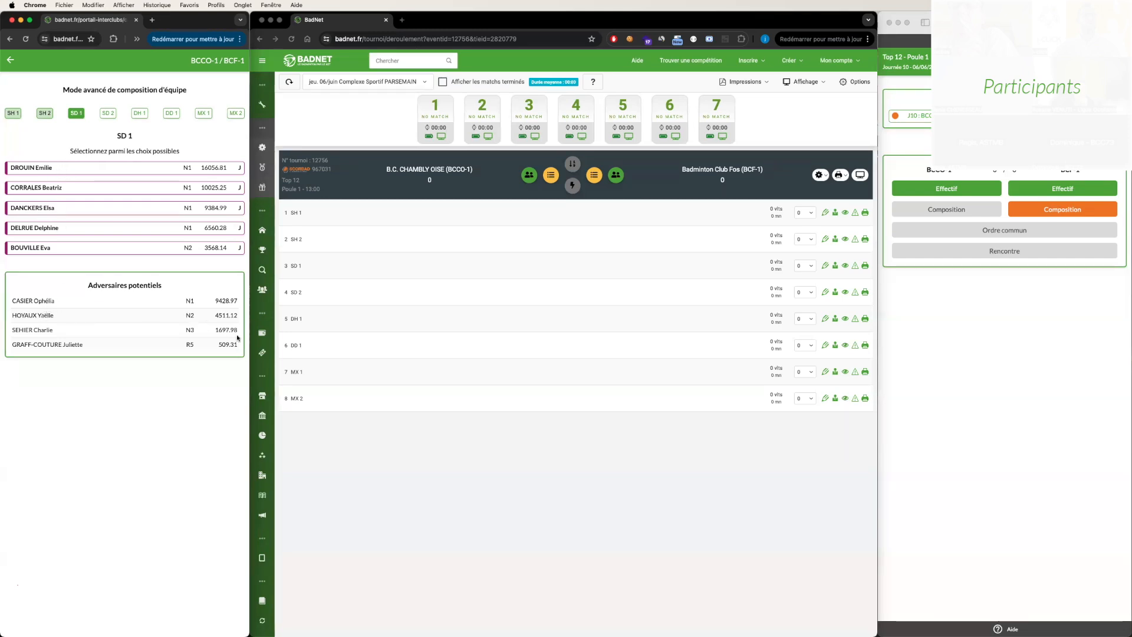
pyautogui.moveTo(238, 333); pyautogui.dragTo(12, 299)
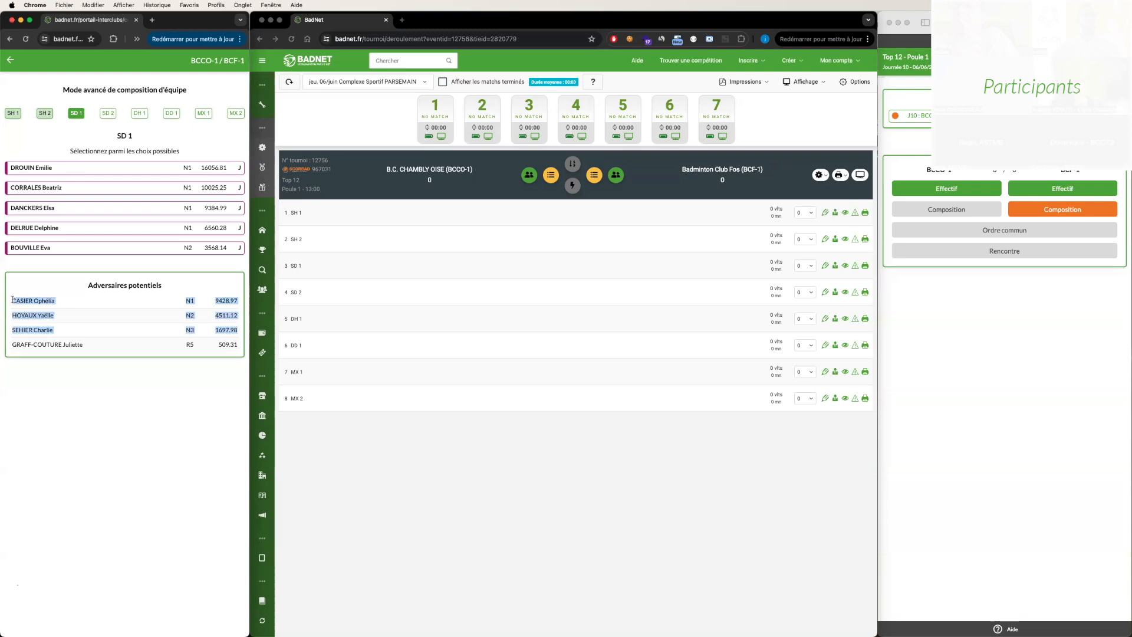
pyautogui.click(53, 309)
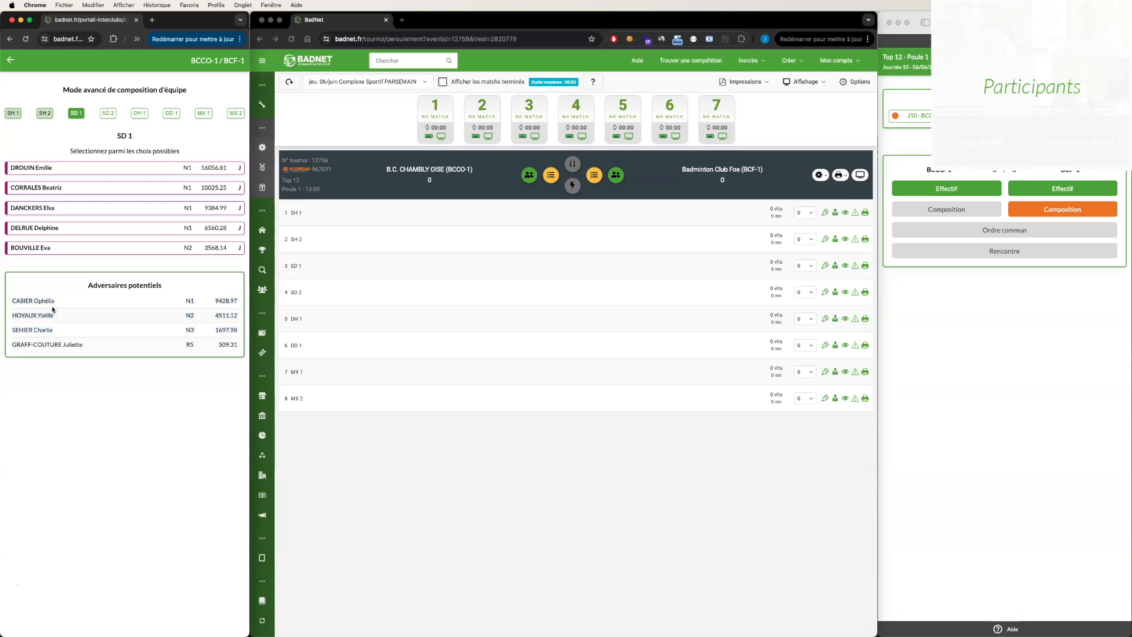
pyautogui.click(37, 171)
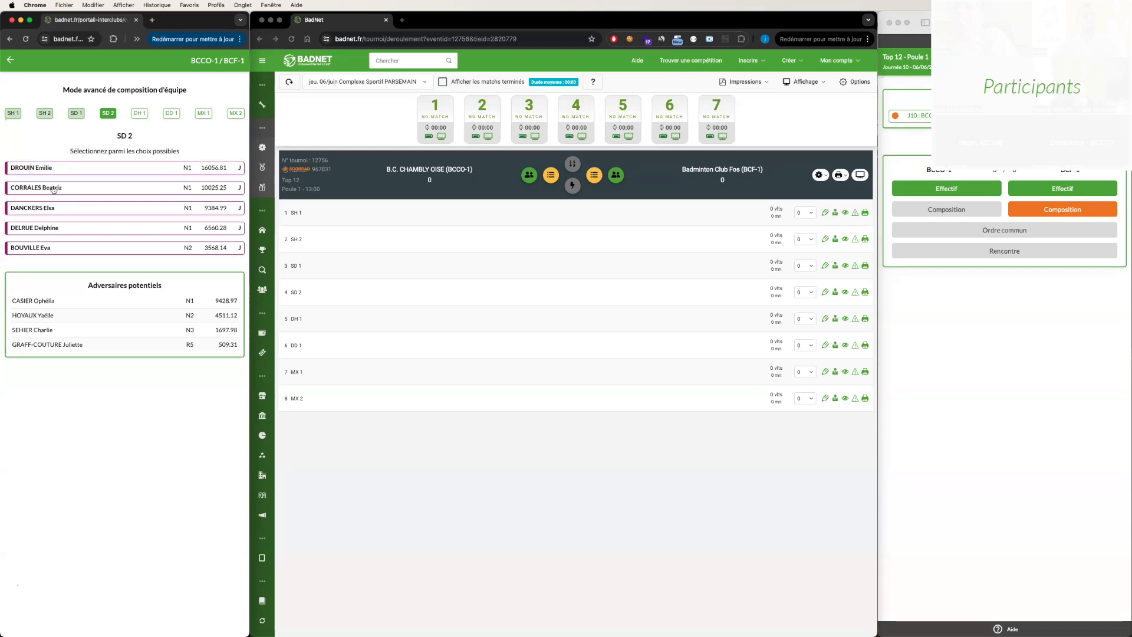
pyautogui.click(52, 189)
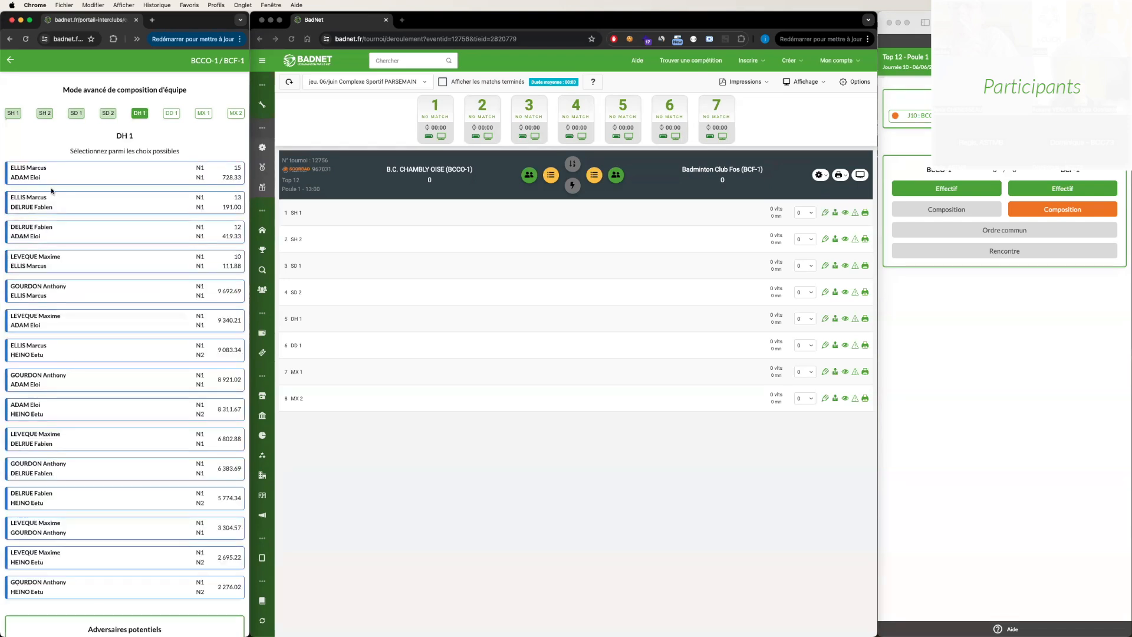
# - Review the potential DH 1 opponents, choose a men's pair for DH 1, and select the first listed women's pair for DD 1
pyautogui.scroll(-1, 136, 194)
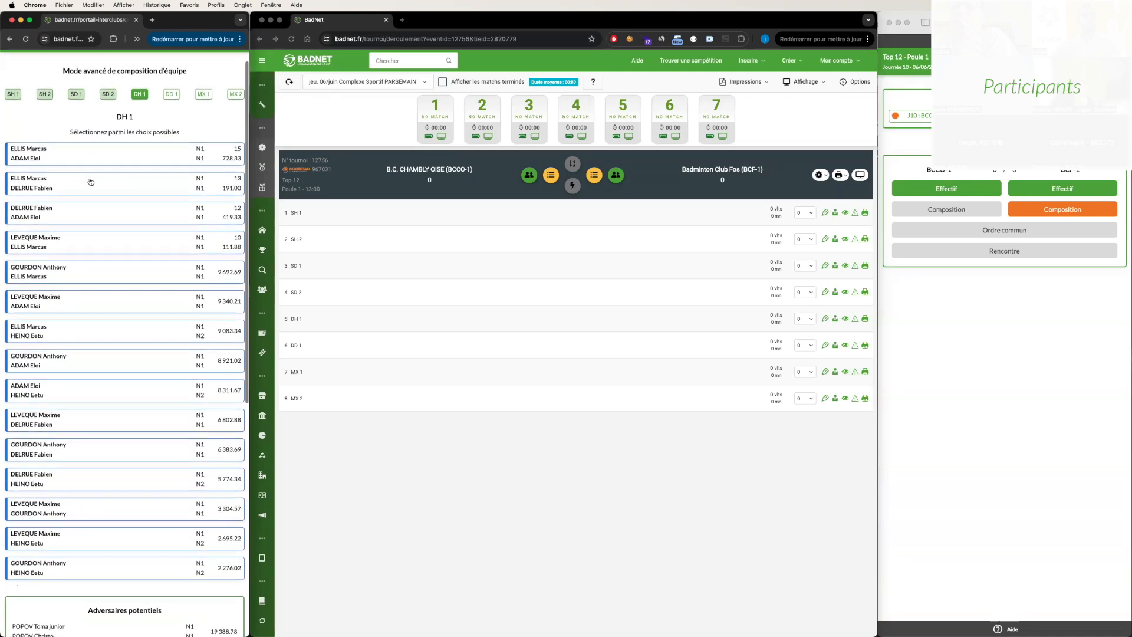
pyautogui.scroll(-10, 90, 182)
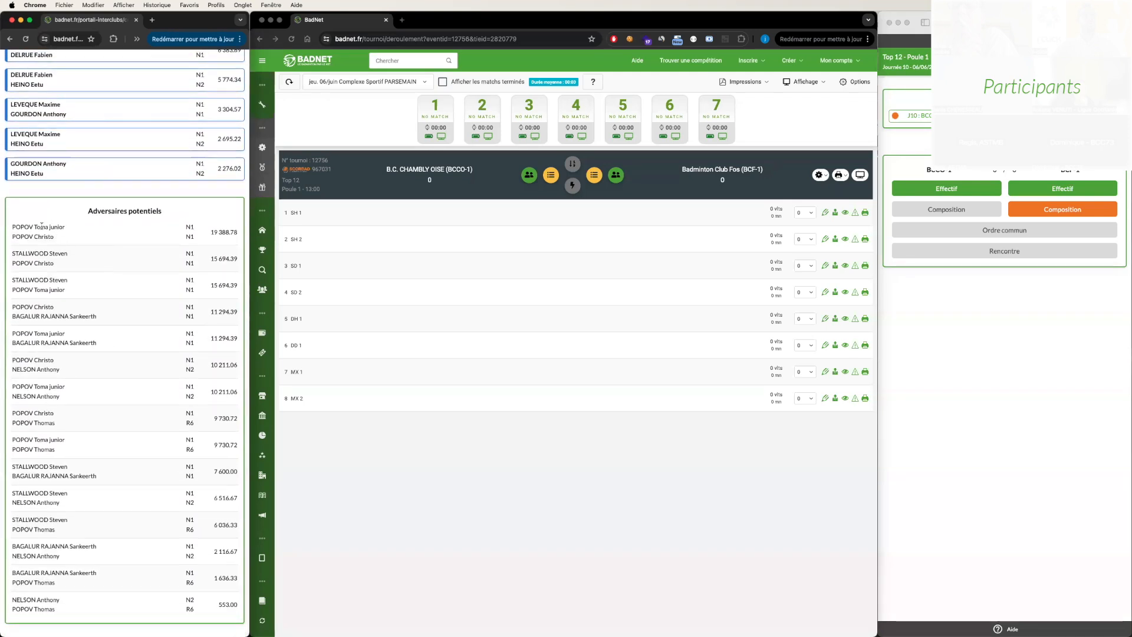
pyautogui.scroll(1, 89, 536)
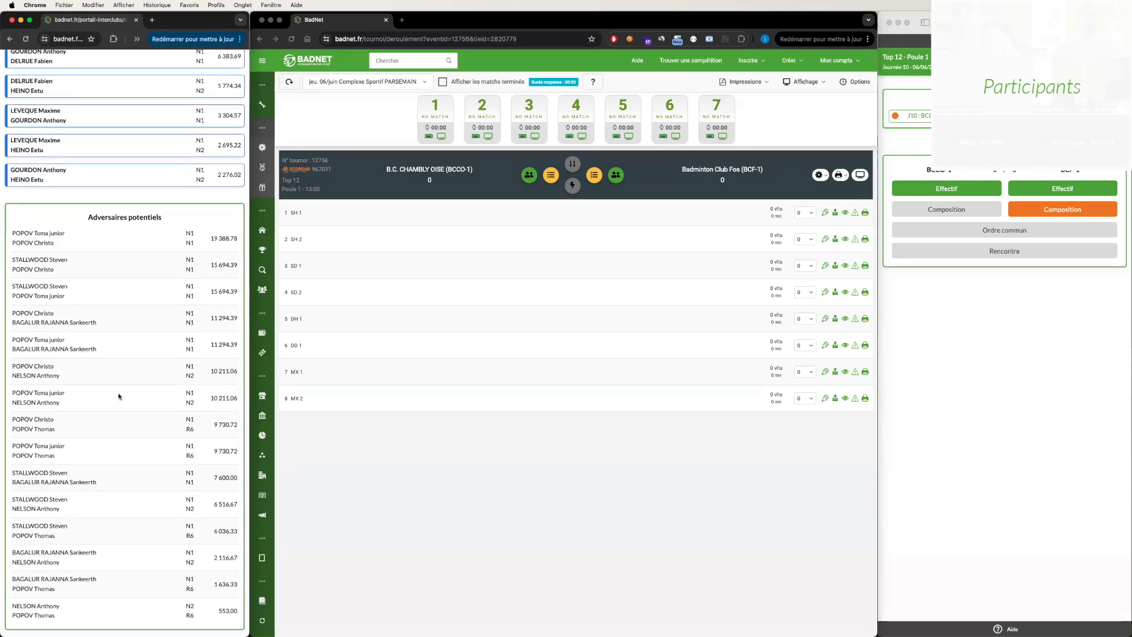
pyautogui.scroll(10, 122, 437)
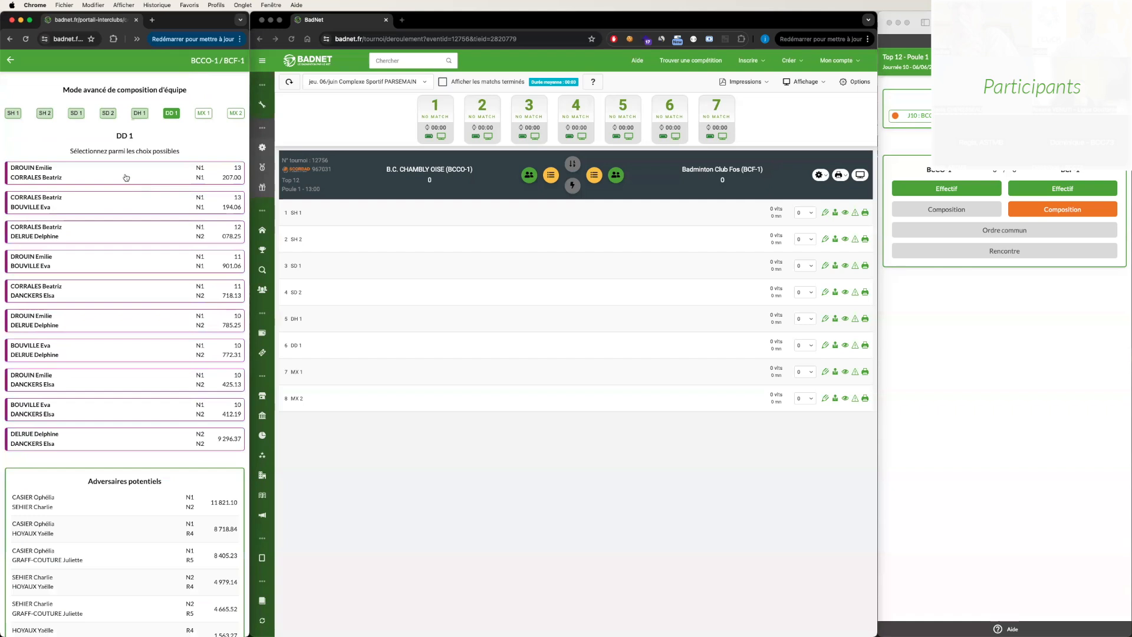
pyautogui.click(81, 178)
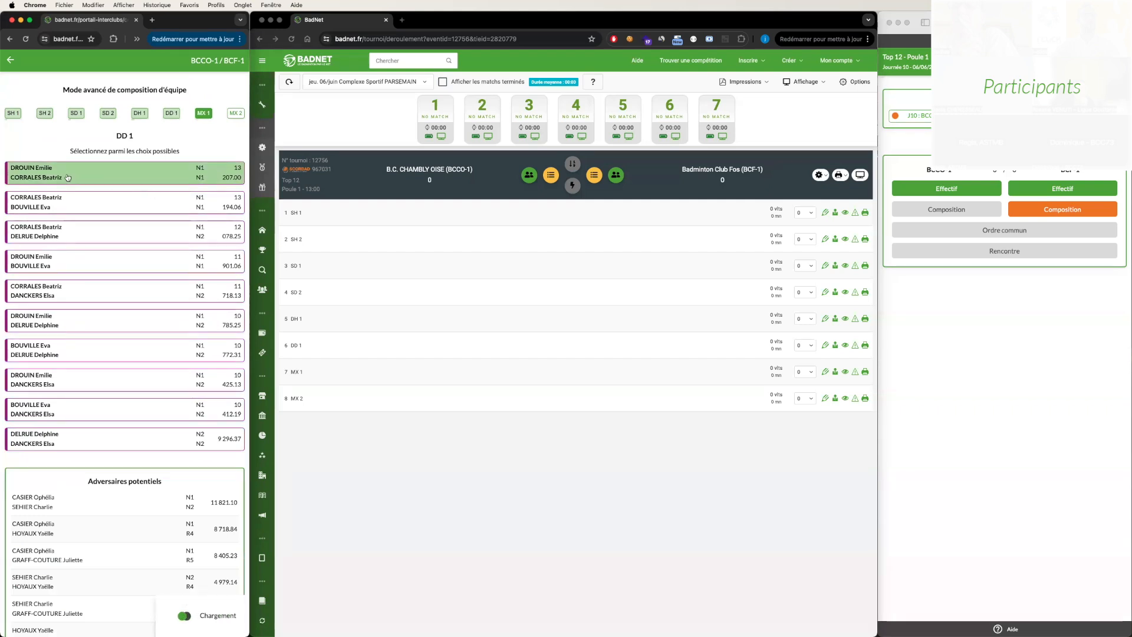
# - Choose the first listed mixed pair for MX 1 and the second for MX 2, review the potential opponents, and return to the composition
pyautogui.click(58, 178)
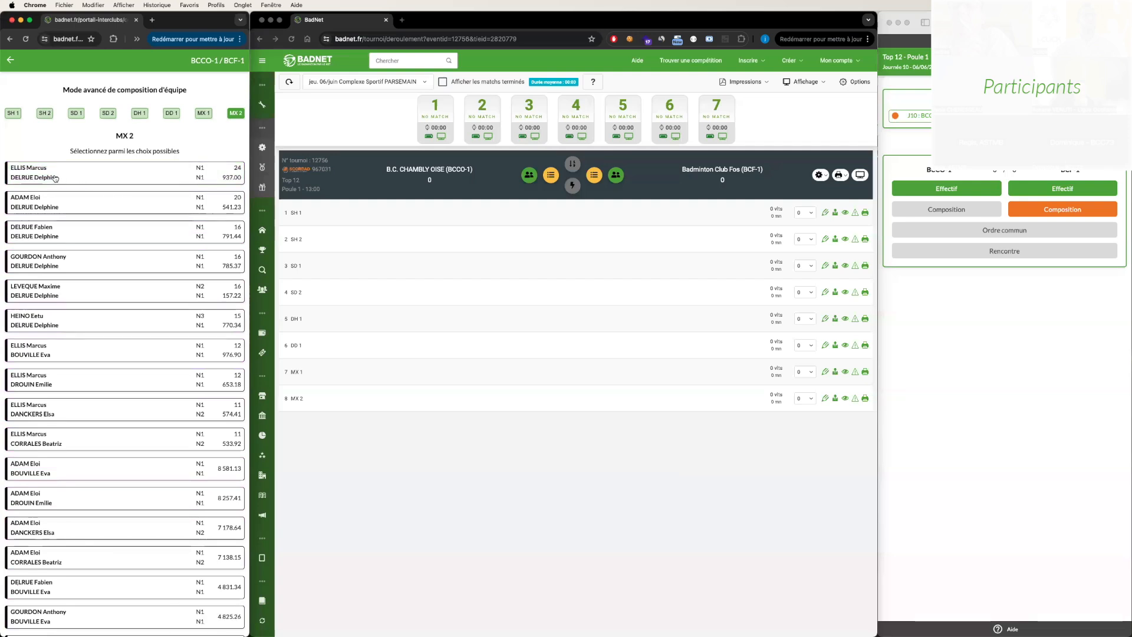
pyautogui.click(57, 207)
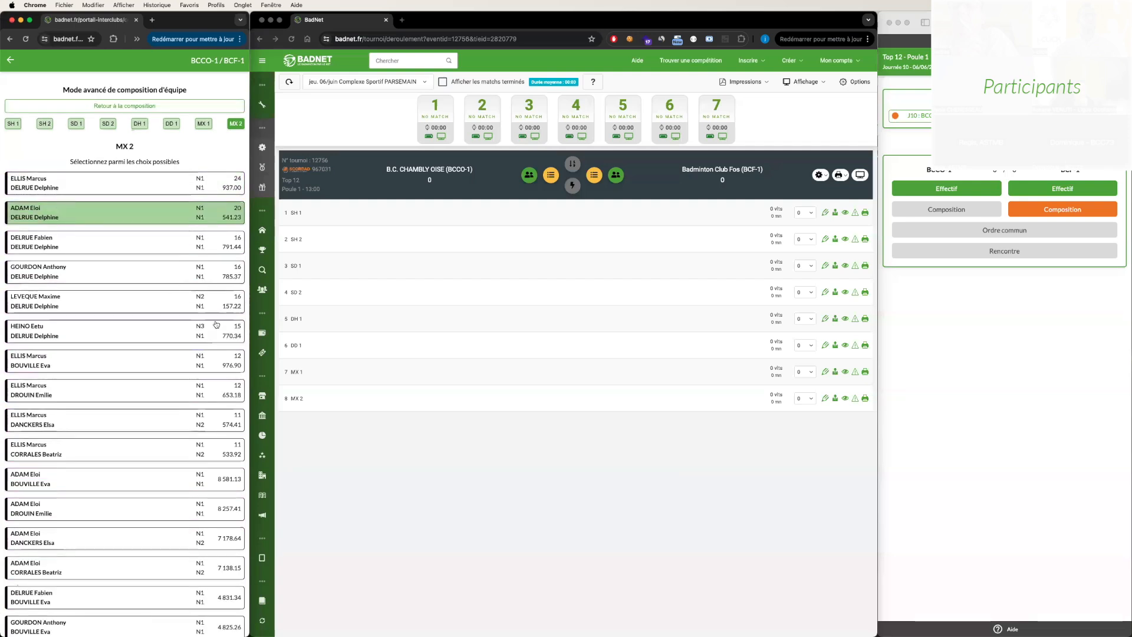
pyautogui.scroll(-8, 157, 433)
pyautogui.scroll(-10, 156, 433)
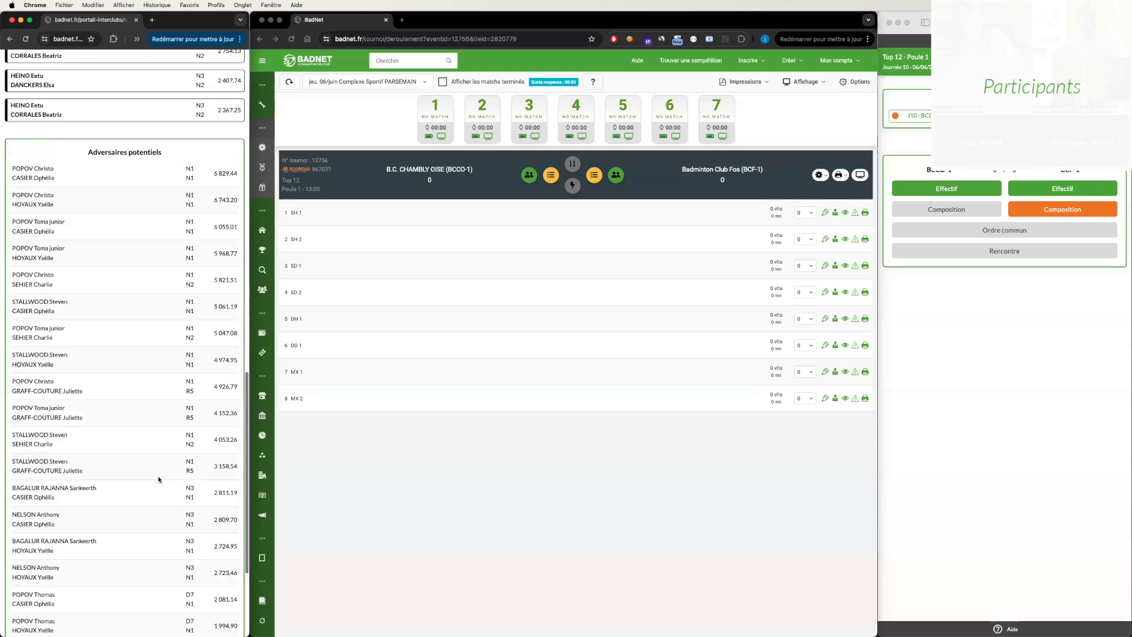
pyautogui.scroll(20, 159, 479)
pyautogui.scroll(-3, 159, 479)
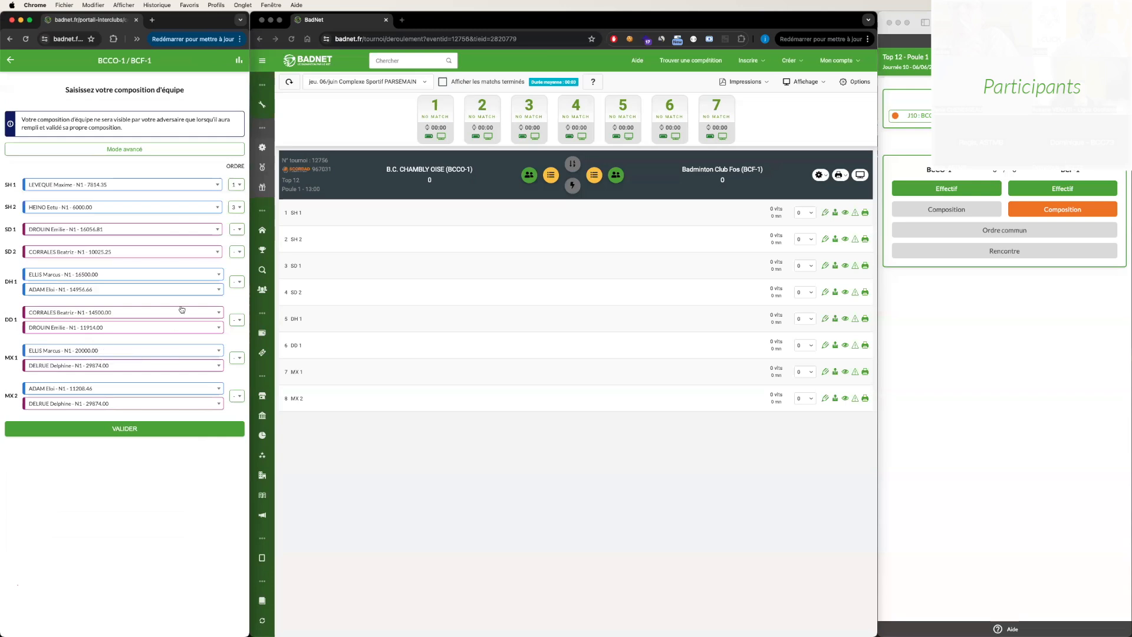
# - Set the BCCO-1 match order to 2 for SD 1, 4 for SD 2, 5 for DH 1 and 6 for DD 1
pyautogui.click(235, 230)
pyautogui.click(236, 262)
pyautogui.click(237, 252)
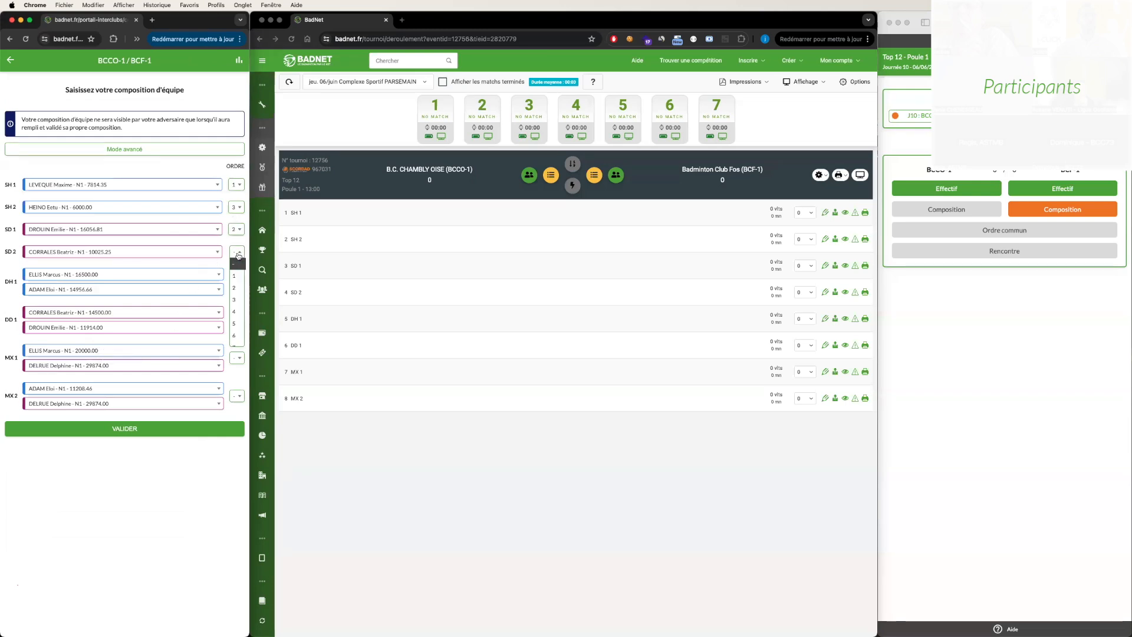
pyautogui.click(238, 299)
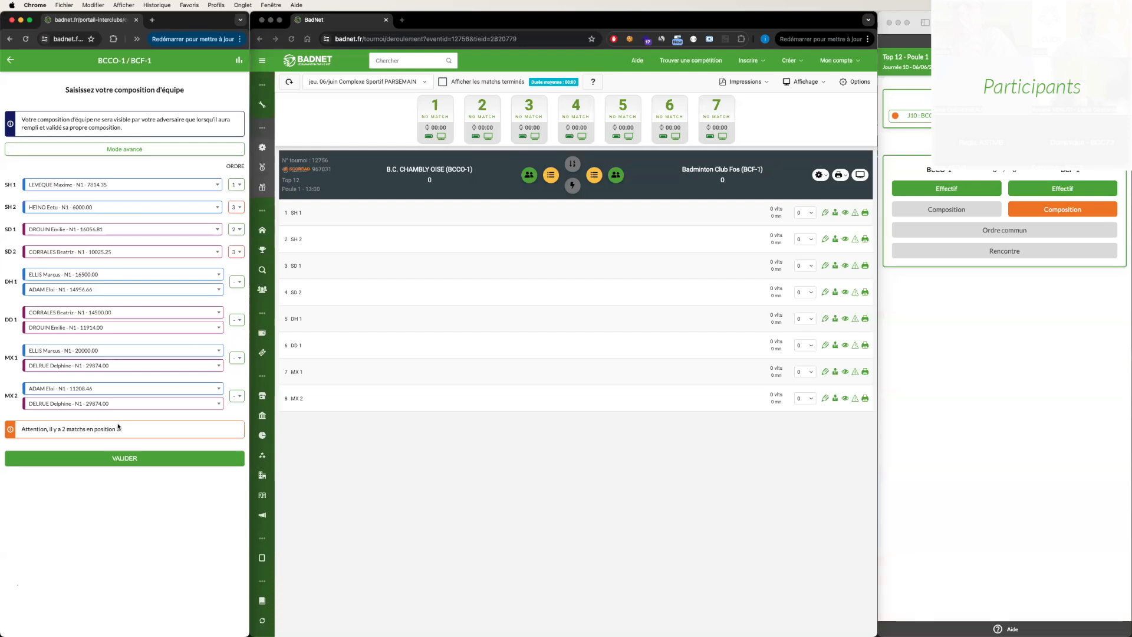
pyautogui.click(234, 254)
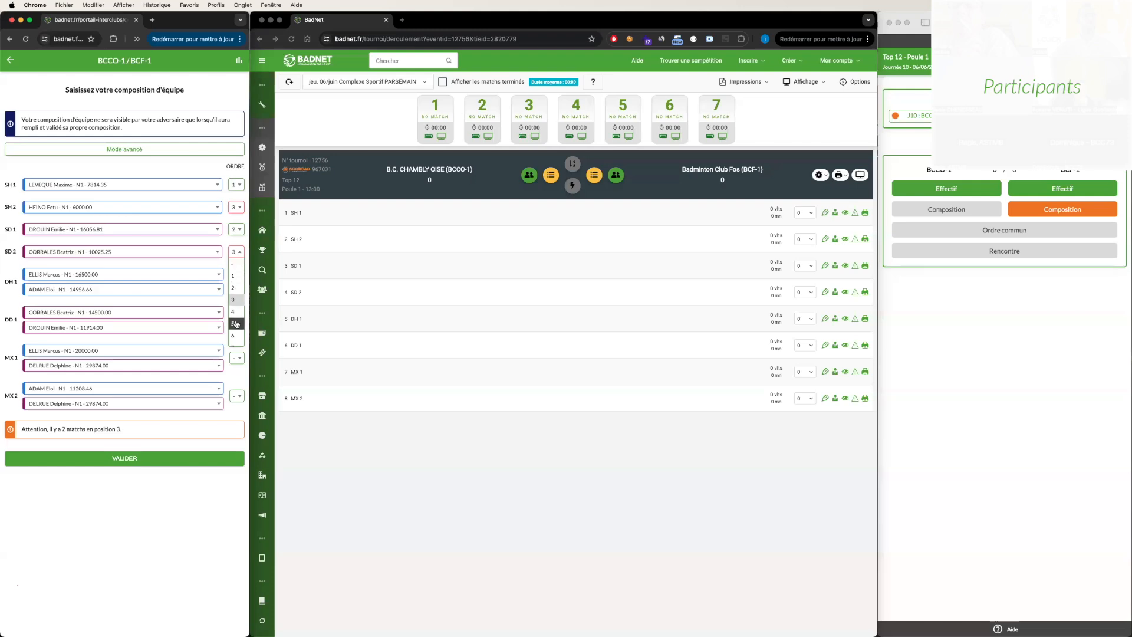
pyautogui.click(237, 292)
pyautogui.click(236, 283)
pyautogui.click(235, 353)
pyautogui.click(236, 319)
pyautogui.click(234, 403)
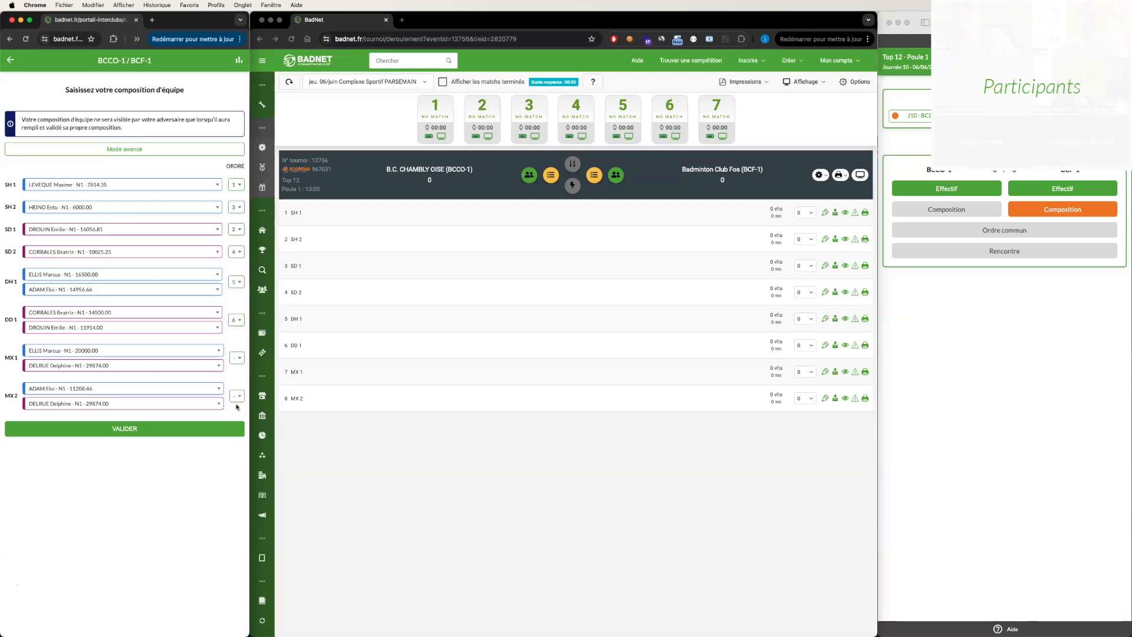
# - Validate the BCCO-1 composition, check the warning about a repeated player before confirming, and save the composition
pyautogui.click(174, 431)
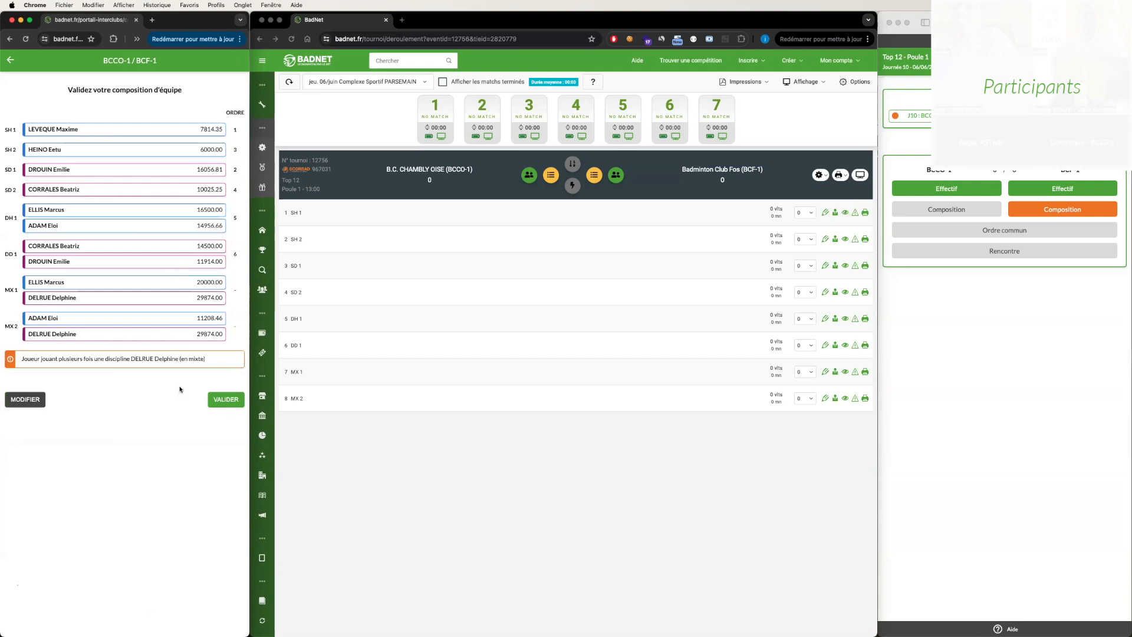
pyautogui.click(227, 400)
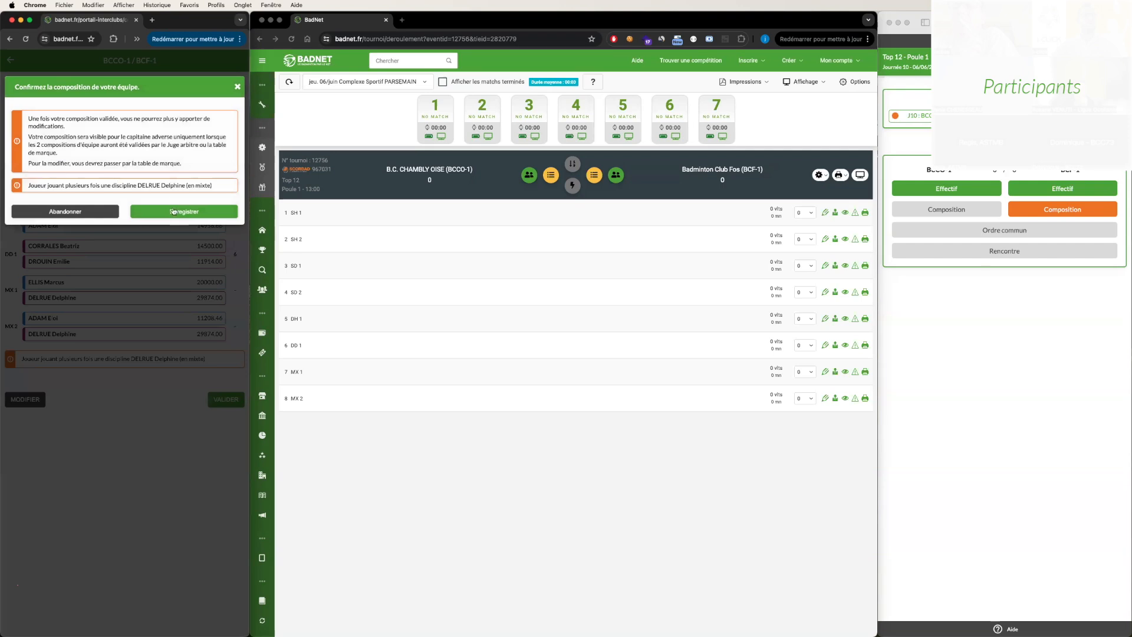
pyautogui.click(86, 212)
pyautogui.moveTo(210, 358); pyautogui.dragTo(20, 358)
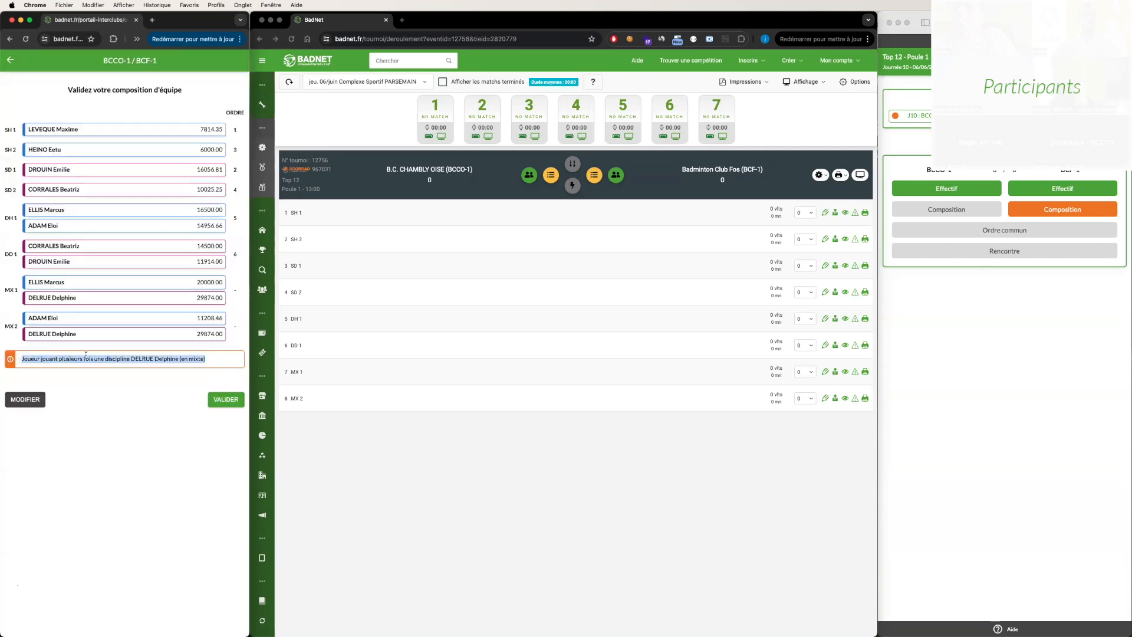
pyautogui.doubleClick(138, 358)
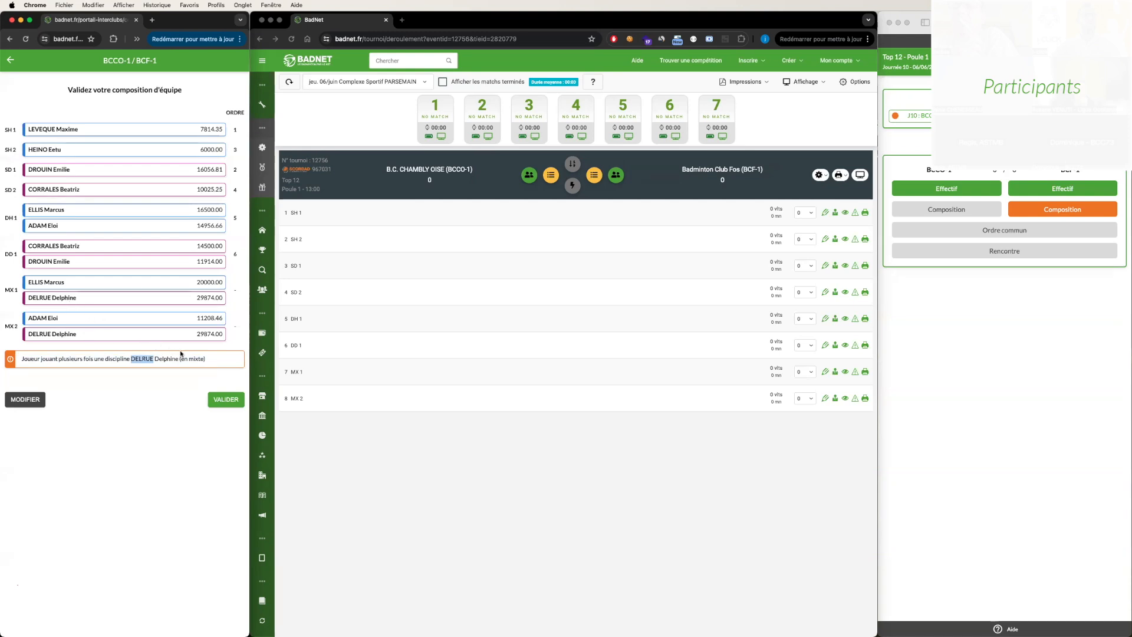
pyautogui.click(227, 400)
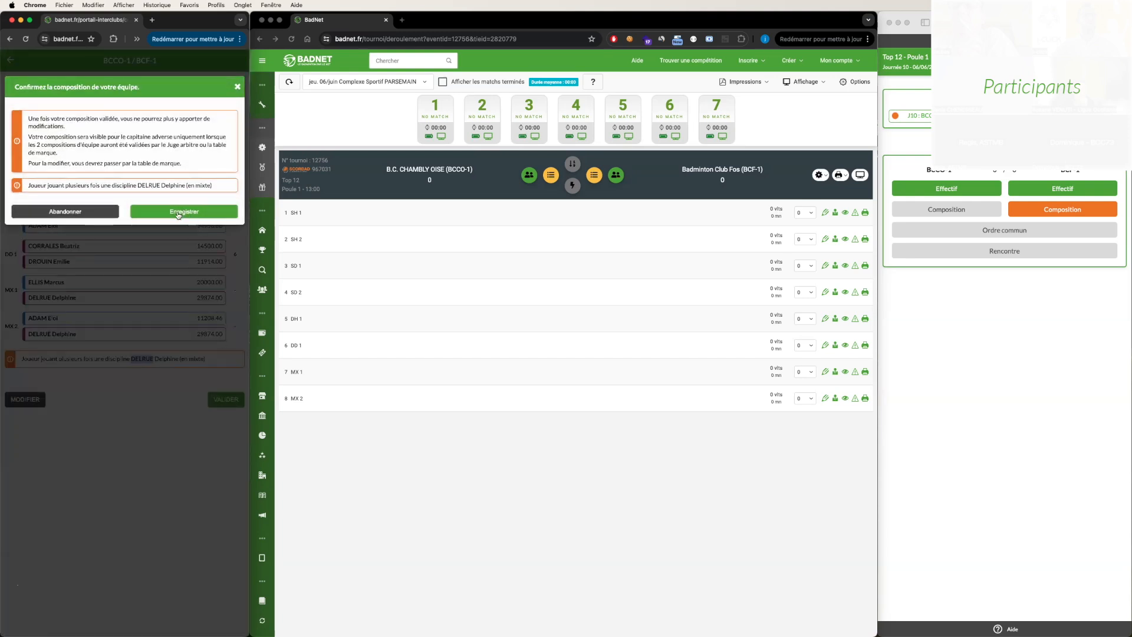
pyautogui.click(178, 213)
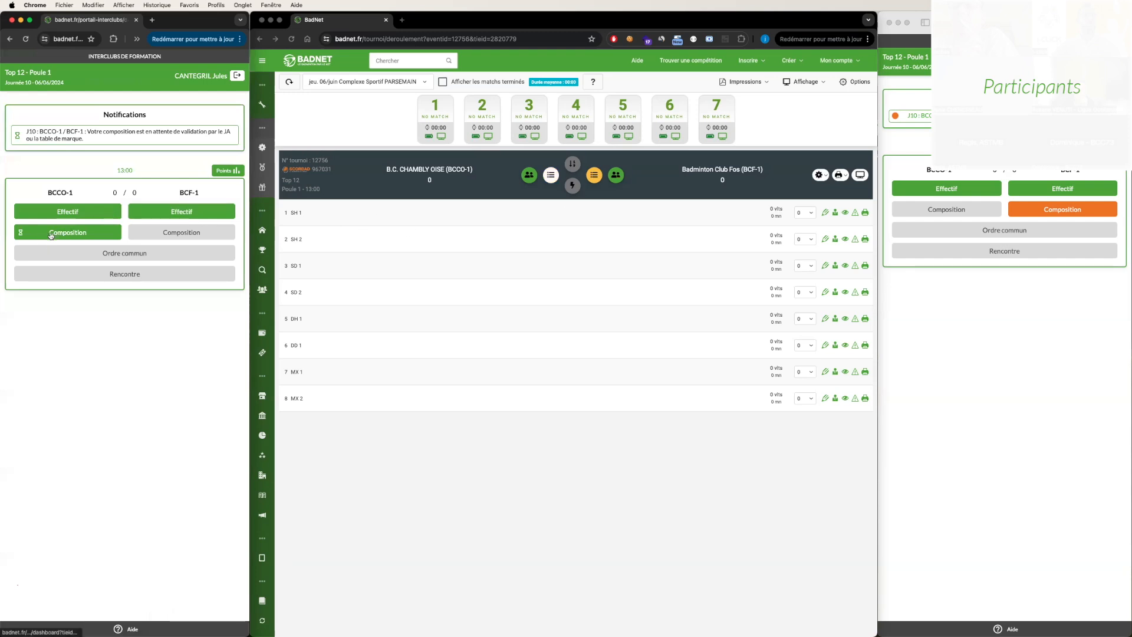
# - Open the BCF-1 captain's composition and assign the first and second listed men to SH 1 and SH 2, and the second and third women to SD 1 and SD 2
pyautogui.click(505, 161)
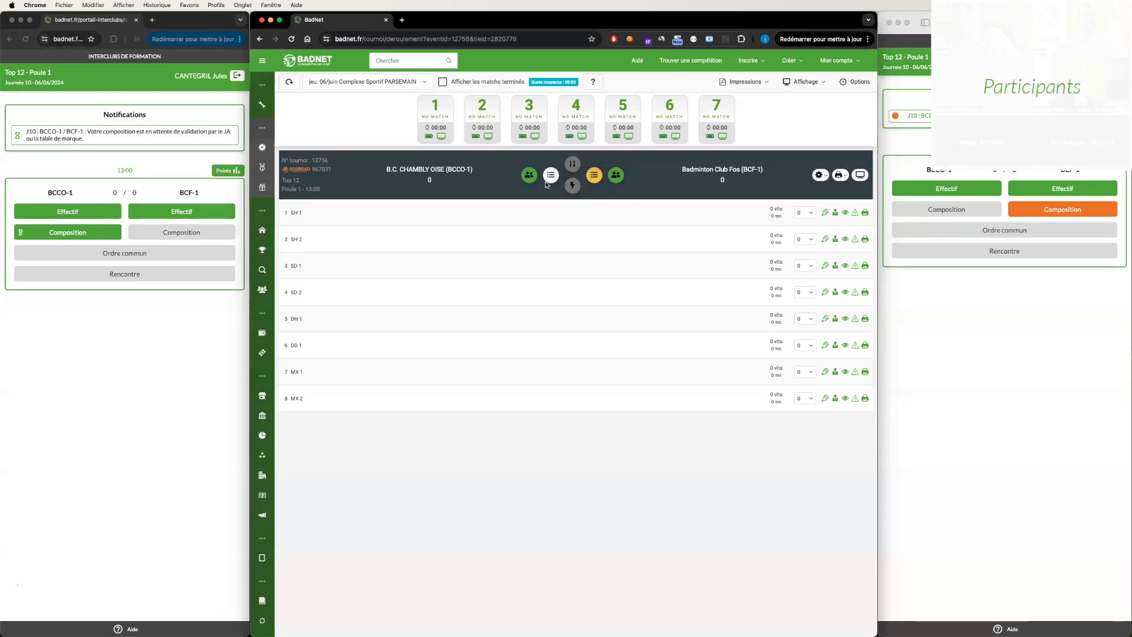
pyautogui.click(1070, 211)
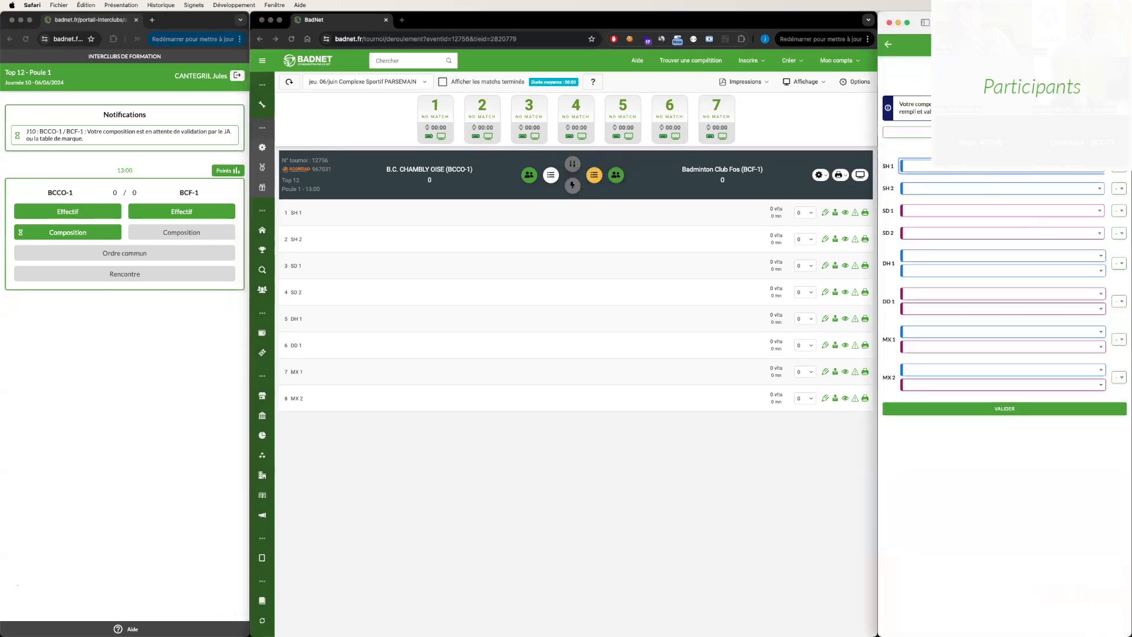
pyautogui.click(942, 165)
pyautogui.click(941, 190)
pyautogui.click(941, 188)
pyautogui.click(934, 226)
pyautogui.click(921, 210)
pyautogui.click(934, 246)
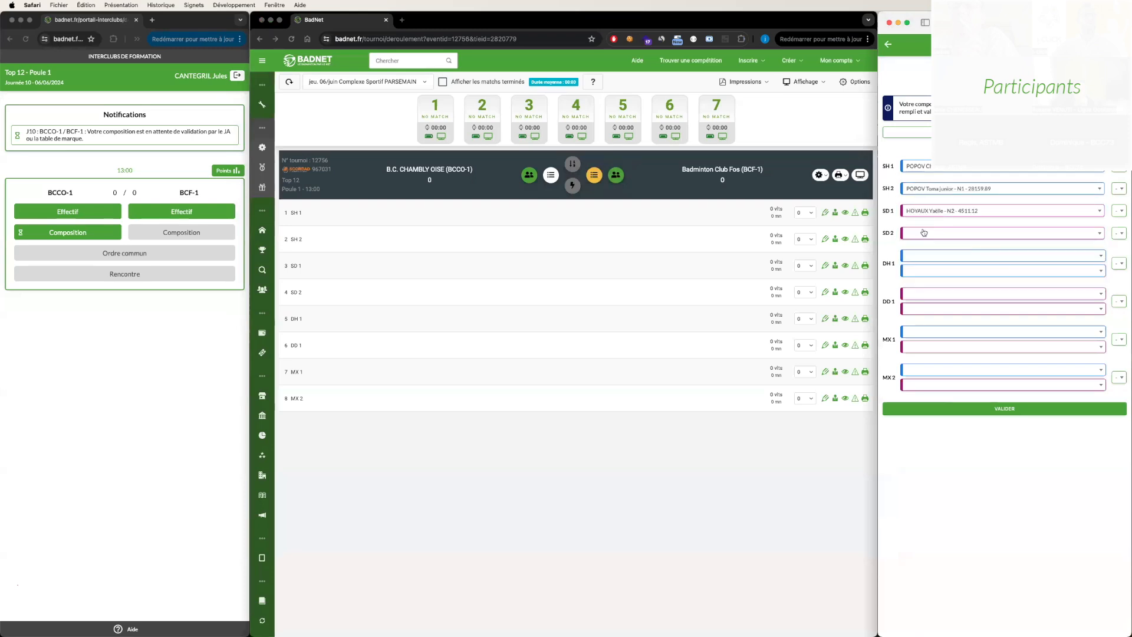
pyautogui.click(924, 233)
pyautogui.click(925, 280)
# - Assign the first and second listed men to BCF-1's DH 1, and the third and fourth listed women to DD 1
pyautogui.click(931, 263)
pyautogui.click(938, 279)
pyautogui.click(938, 271)
pyautogui.click(928, 306)
pyautogui.click(921, 294)
pyautogui.click(929, 342)
pyautogui.click(920, 309)
pyautogui.click(925, 369)
# - Pair the third listed man with the fourth woman for BCF-1's MX 1, and the fourth man with the third woman for MX 2
pyautogui.click(916, 333)
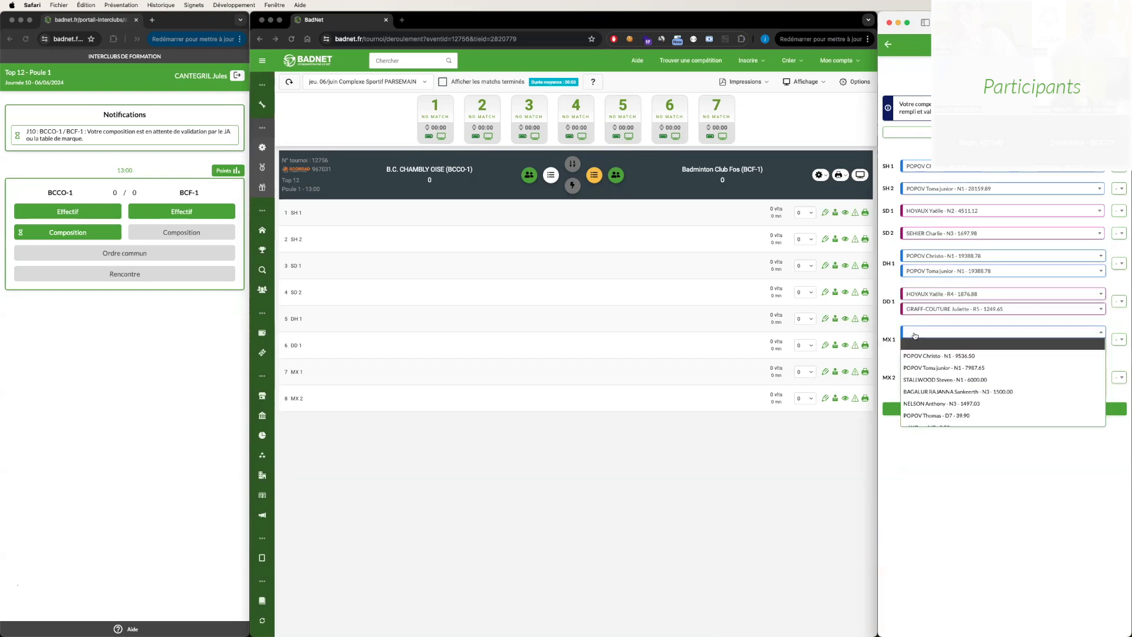
pyautogui.click(922, 380)
pyautogui.click(922, 347)
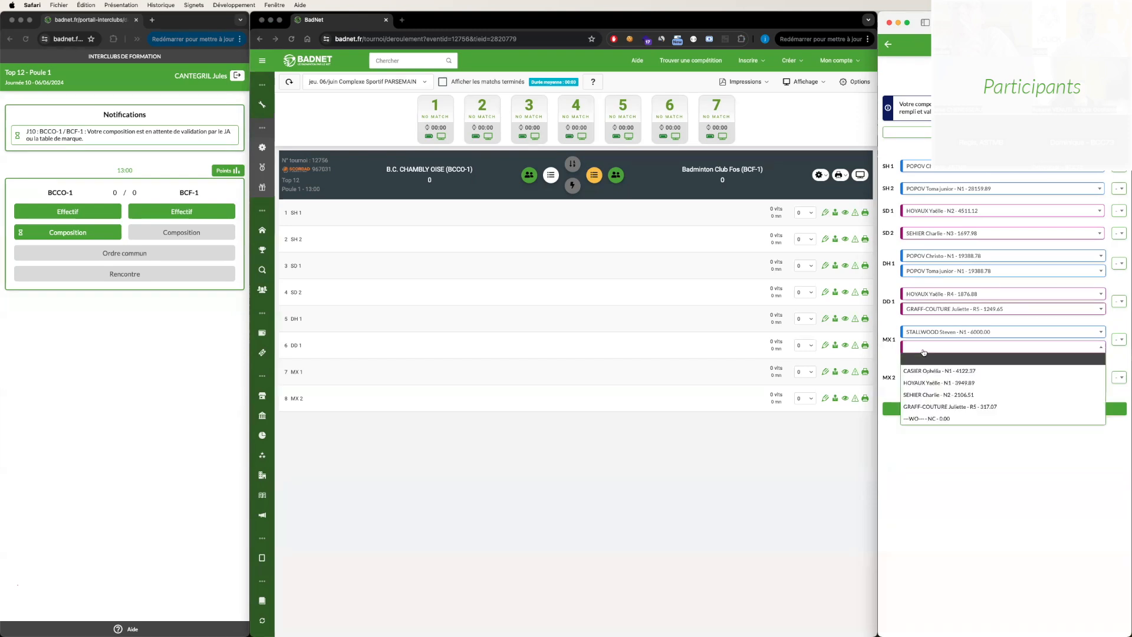
pyautogui.click(939, 407)
pyautogui.click(929, 370)
pyautogui.click(928, 389)
pyautogui.click(928, 370)
pyautogui.click(929, 430)
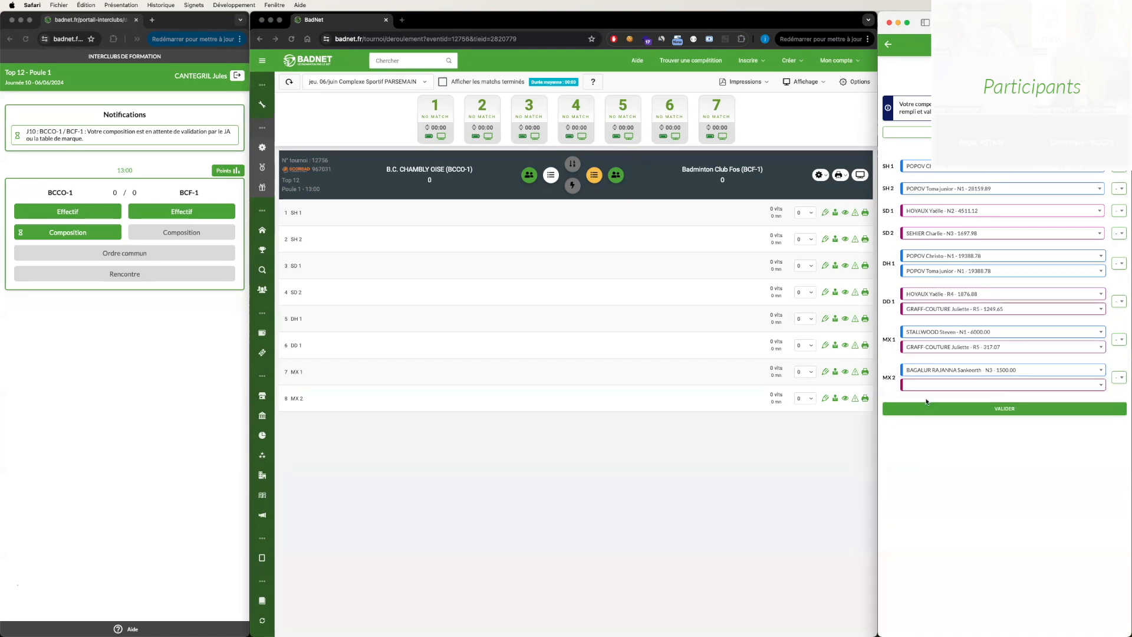
pyautogui.click(927, 385)
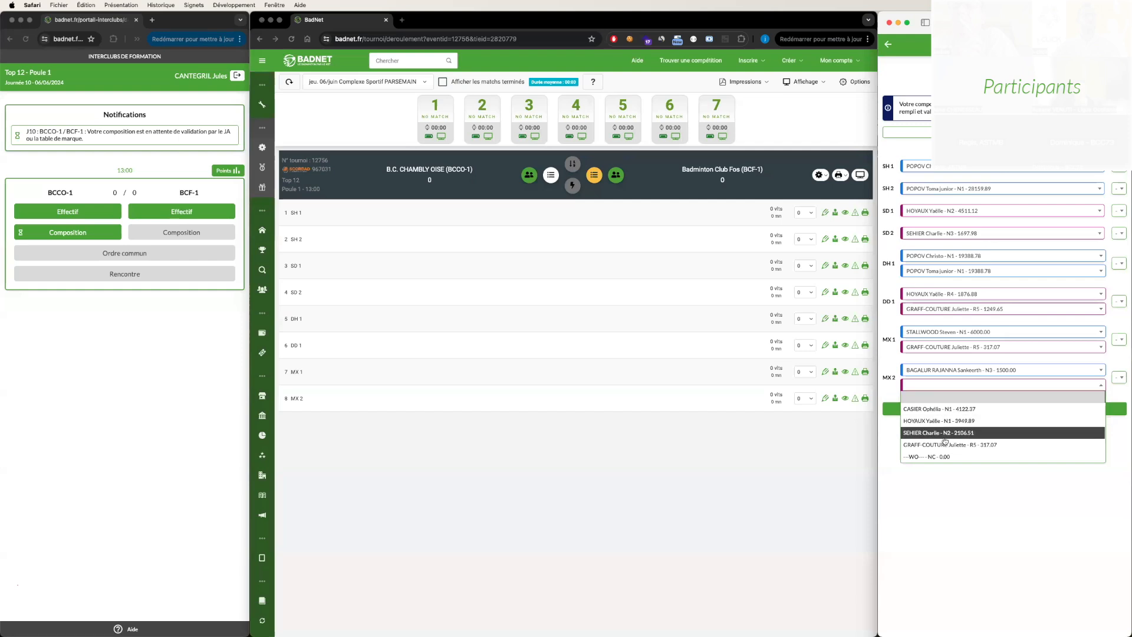
pyautogui.click(942, 441)
pyautogui.click(927, 392)
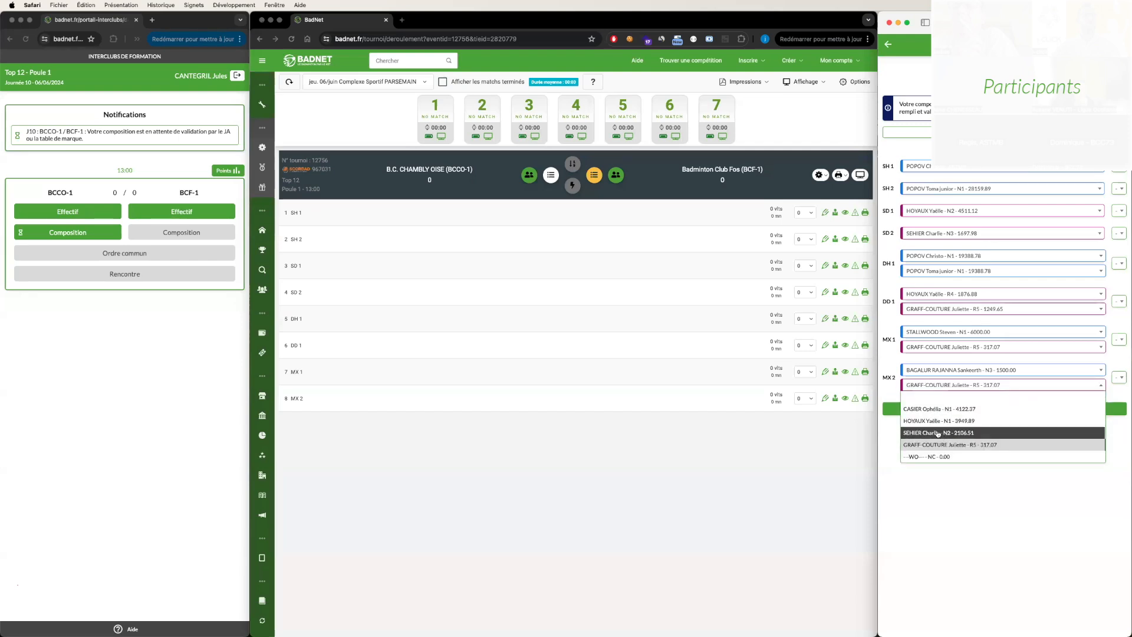
pyautogui.click(939, 436)
# - Set the BCF-1 match order to 2 for MX 2, 1 for MX 1, 5 for DD 1 and 6 for DH 1
pyautogui.click(1118, 378)
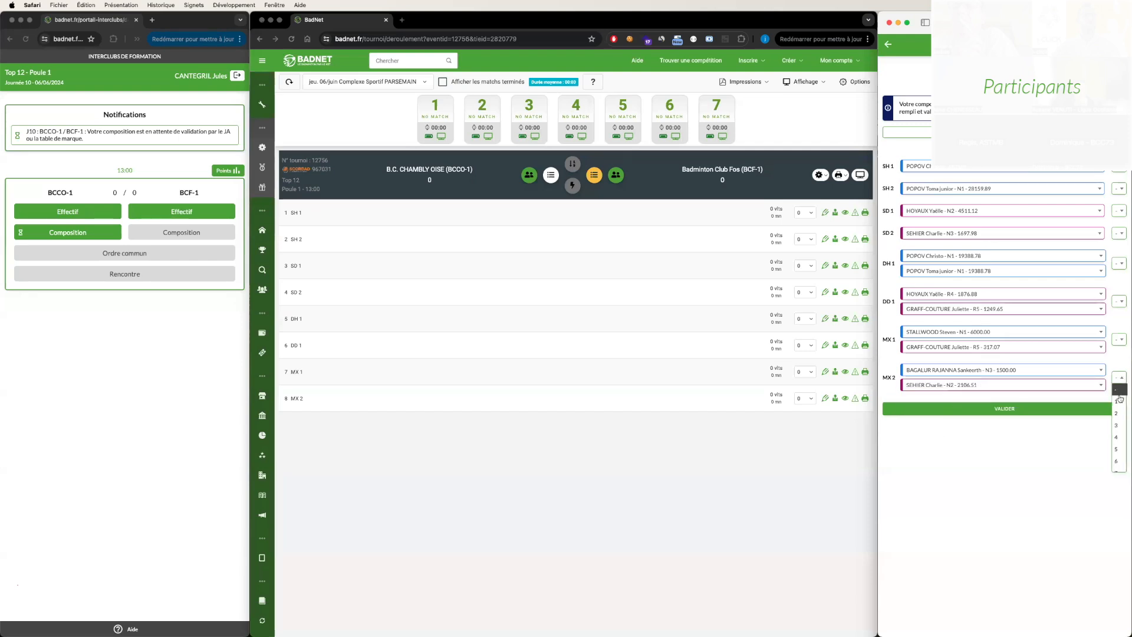
pyautogui.click(1119, 420)
pyautogui.click(1119, 339)
pyautogui.click(1119, 367)
pyautogui.click(1119, 304)
pyautogui.click(1118, 374)
pyautogui.click(1119, 266)
pyautogui.click(1119, 349)
# - Validate the BCF-1 composition despite the ranking warnings and save it
pyautogui.click(1106, 408)
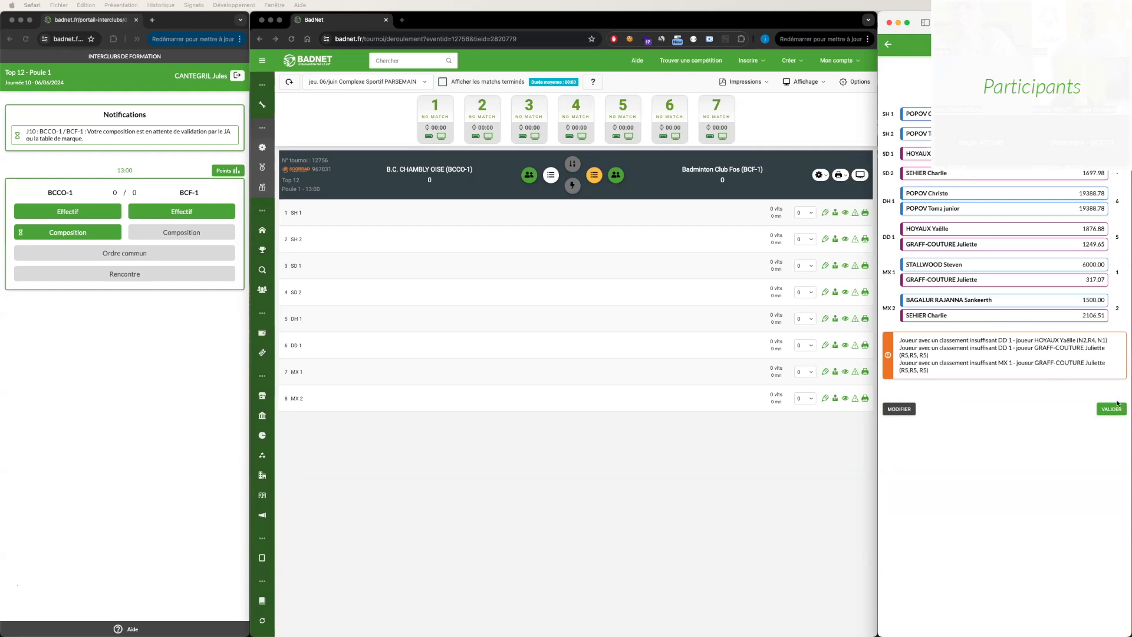
pyautogui.click(1116, 407)
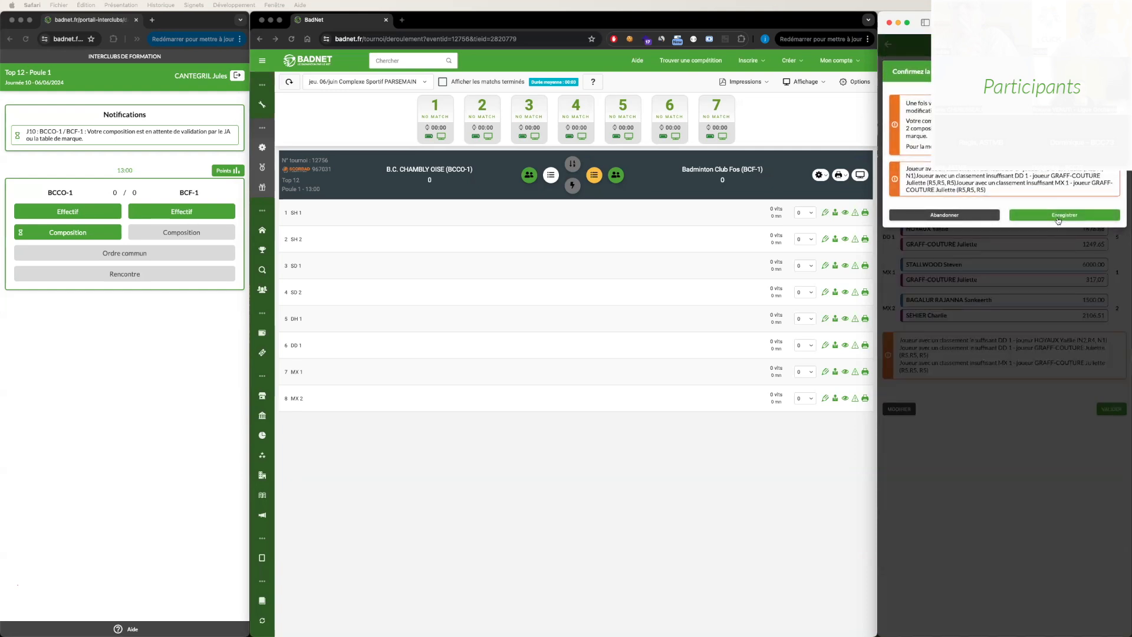
pyautogui.click(1057, 217)
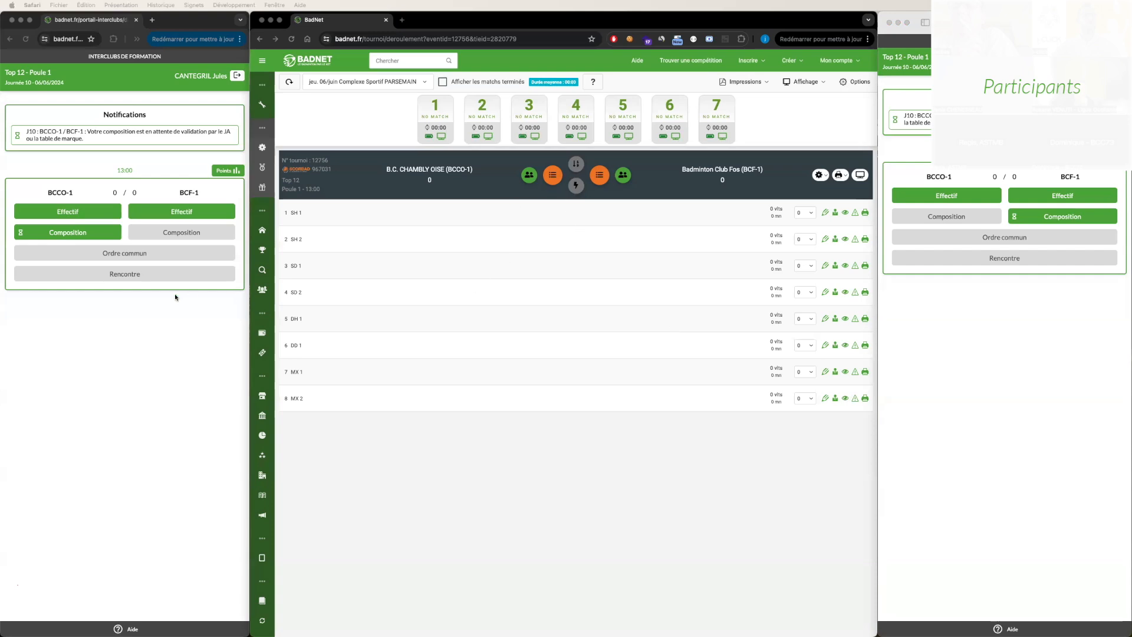
# - Open the pending compositions at the scoring table, enter a comment about the repeated player for BCCO-1, and save and validate both compositions
pyautogui.click(152, 319)
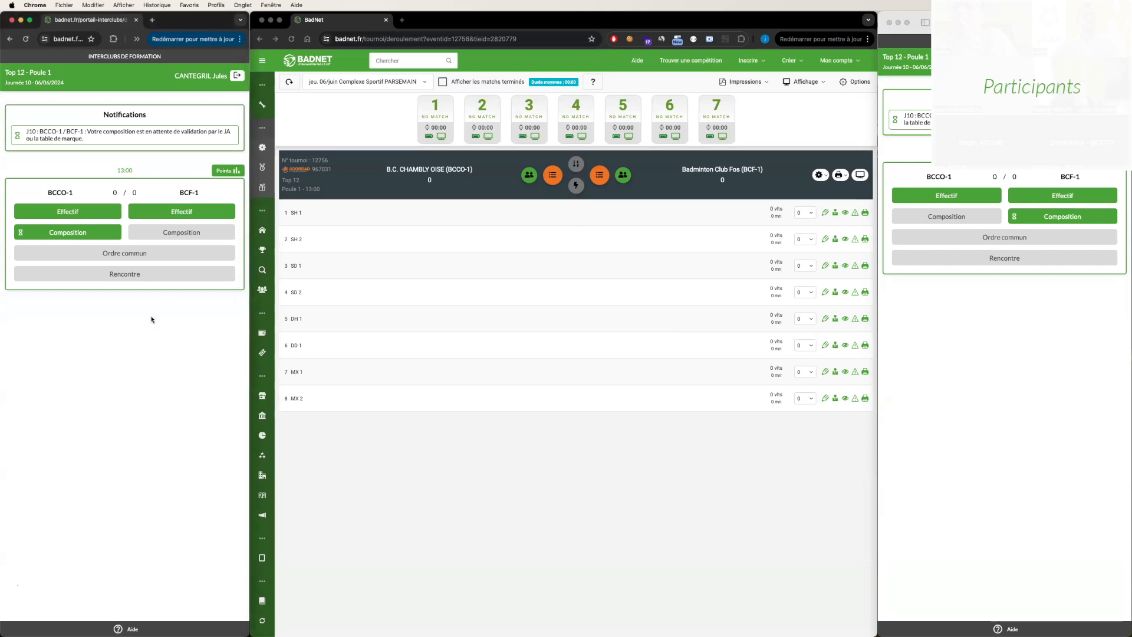
pyautogui.click(549, 176)
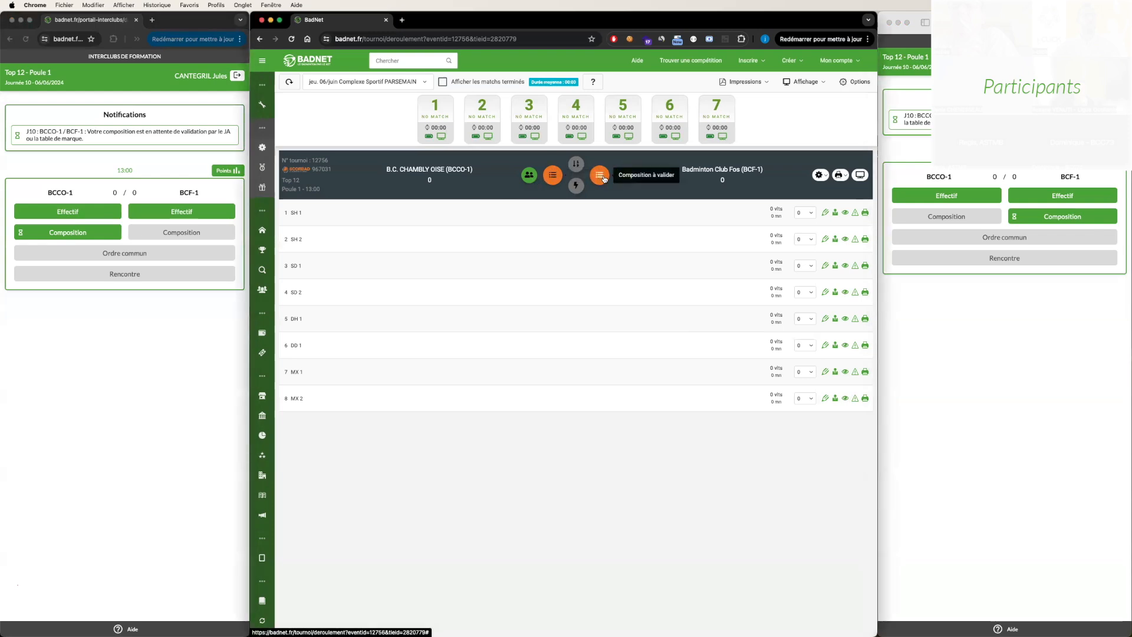
pyautogui.click(559, 180)
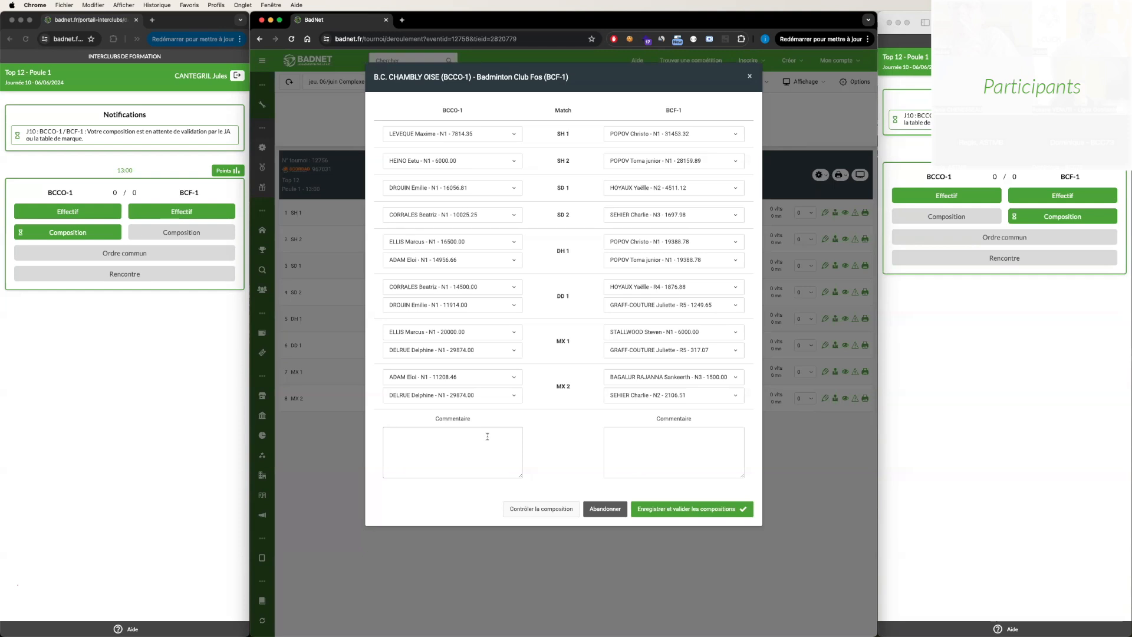
pyautogui.write('fois la joueuse mais sois disant valide')
pyautogui.doubleClick(460, 434)
pyautogui.write('à priori disant valide')
pyautogui.doubleClick(482, 435)
pyautogui.press('BackSpace')
pyautogui.click(668, 510)
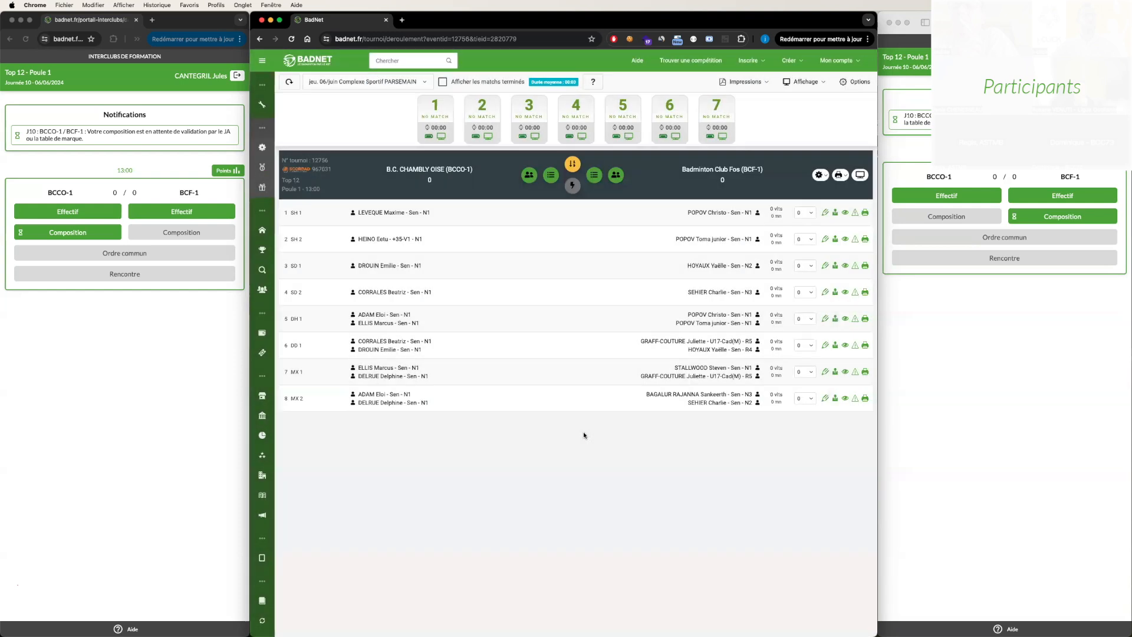
# - Generate all printable documents for the BCCO-1 / BCF-1 meeting and open the resulting PDF
pyautogui.scroll(-1, 476, 245)
pyautogui.scroll(1, 477, 248)
pyautogui.click(844, 177)
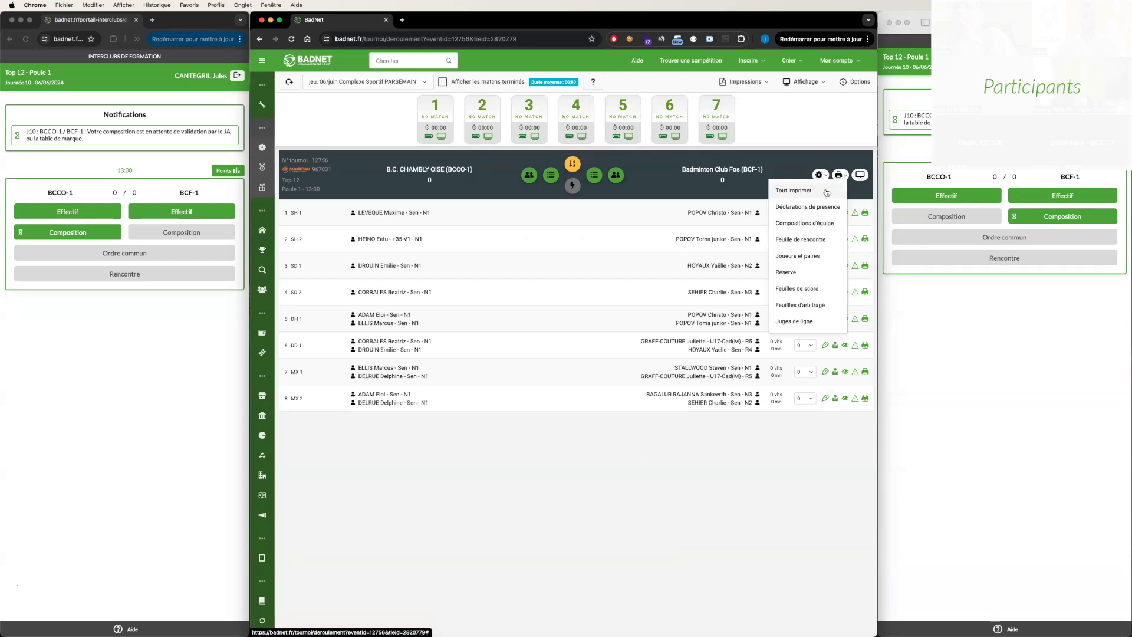
pyautogui.click(826, 191)
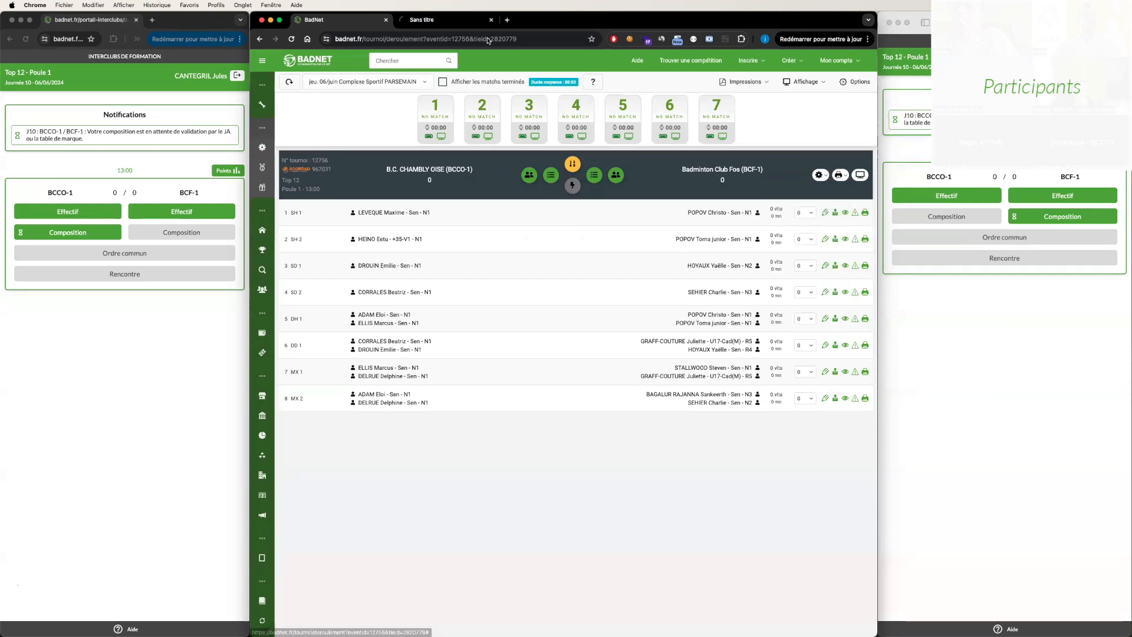
pyautogui.click(420, 21)
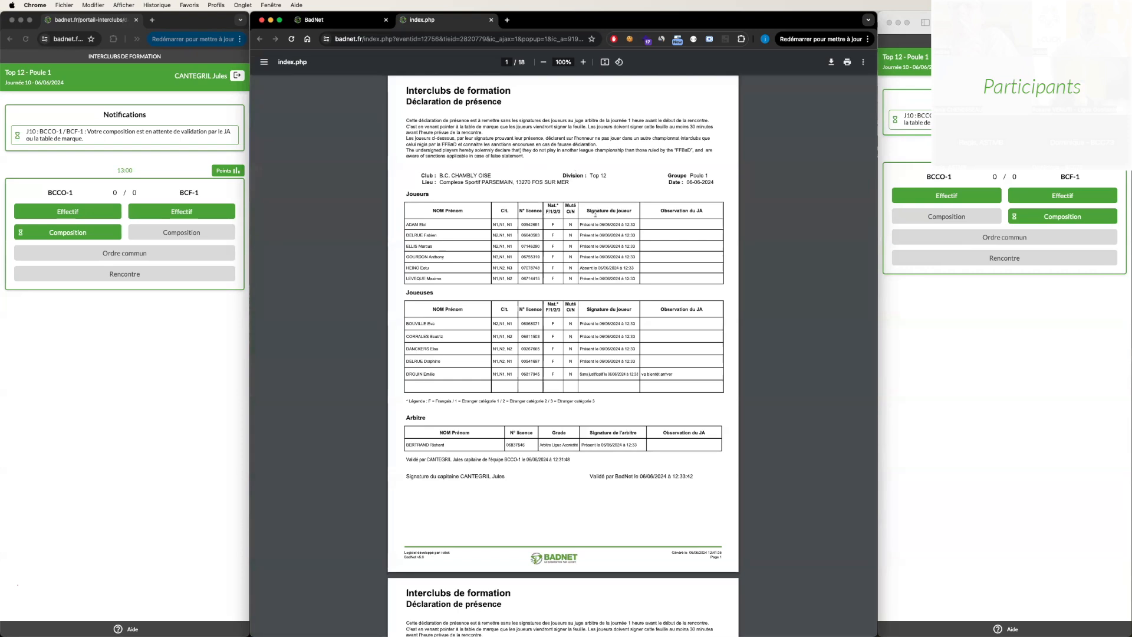
# - Examine the players' presence signatures and the referee's observations in the B.C. CHAMBLY OISE presence declaration
pyautogui.moveTo(579, 224)
pyautogui.mouseDown()
pyautogui.moveTo(636, 224)
pyautogui.moveTo(596, 226)
pyautogui.mouseUp()
pyautogui.click(596, 225)
pyautogui.tripleClick(589, 268)
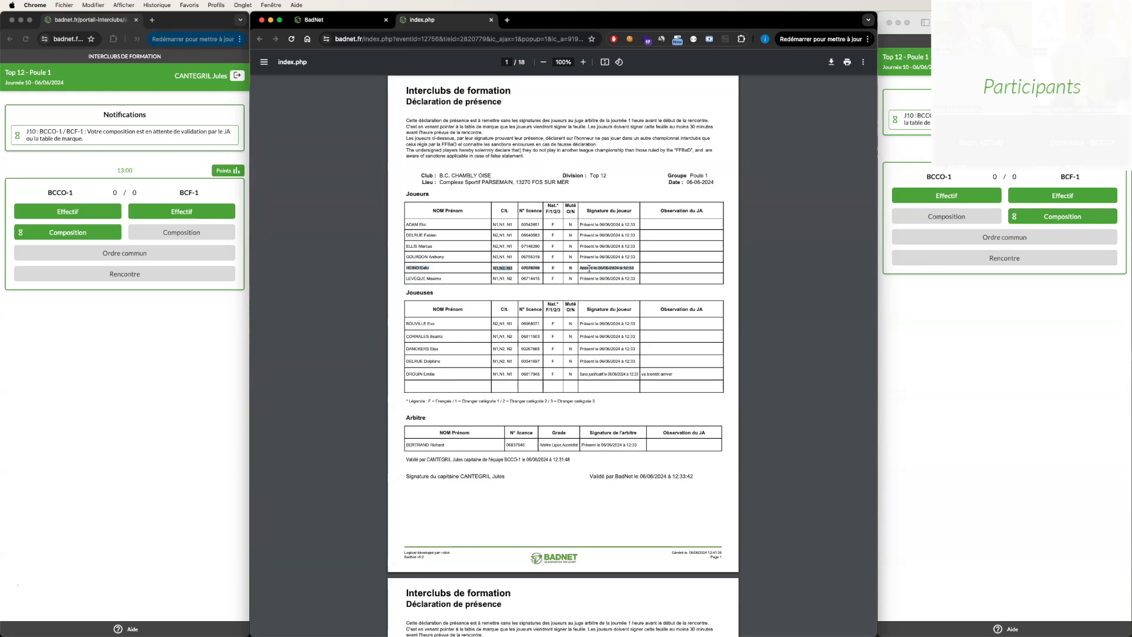
pyautogui.tripleClick(625, 376)
pyautogui.click(697, 379)
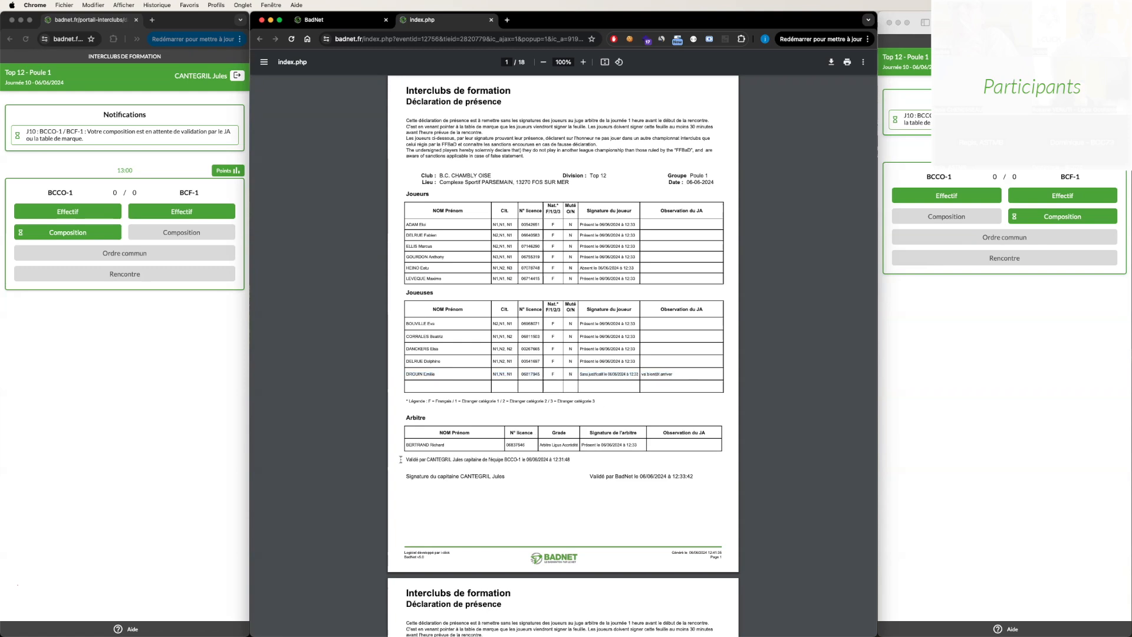
# - Check the captain's validation line on the B.C. CHAMBLY OISE presence declaration
pyautogui.moveTo(405, 460); pyautogui.dragTo(569, 457)
pyautogui.click(466, 460)
pyautogui.moveTo(463, 461); pyautogui.dragTo(530, 459)
pyautogui.click(426, 460)
# - Examine the B.C. CHAMBLY OISE composition declaration and its referee comment, and return to the scoring table
pyautogui.scroll(-1, 531, 459)
pyautogui.scroll(-10, 531, 458)
pyautogui.scroll(-10, 478, 353)
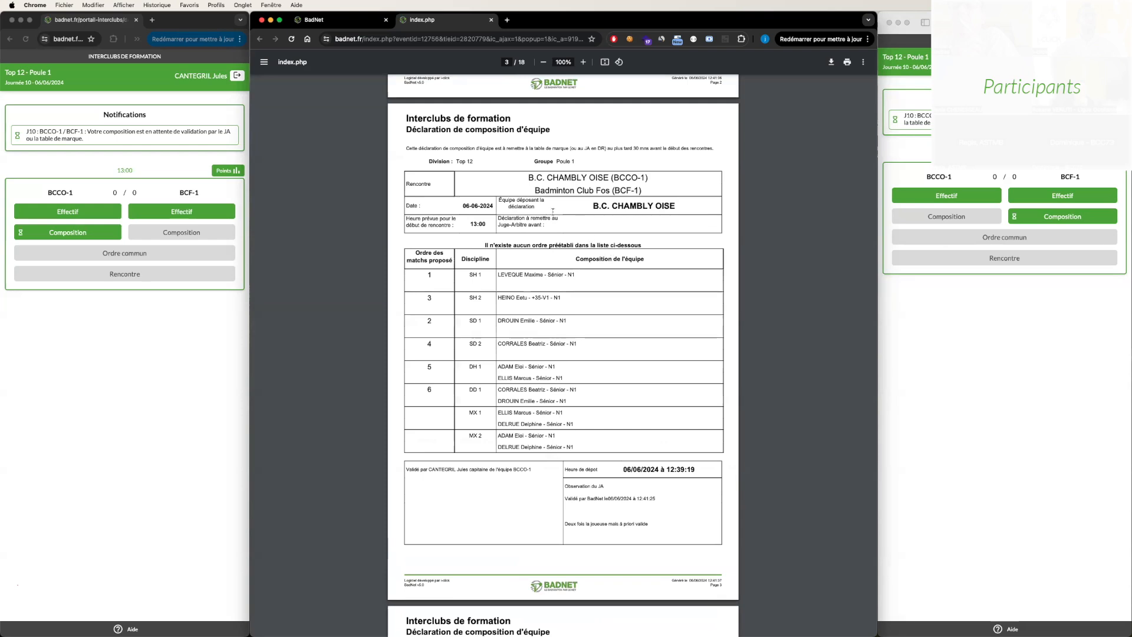
pyautogui.scroll(-1, 553, 210)
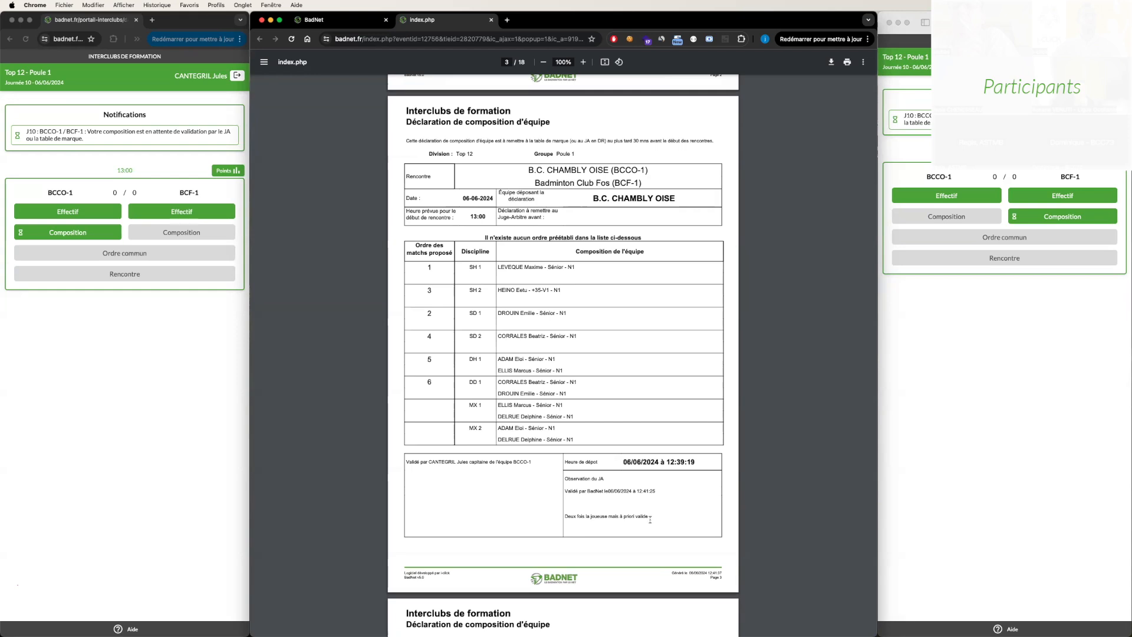
pyautogui.moveTo(650, 517); pyautogui.dragTo(566, 516)
pyautogui.scroll(-1, 561, 411)
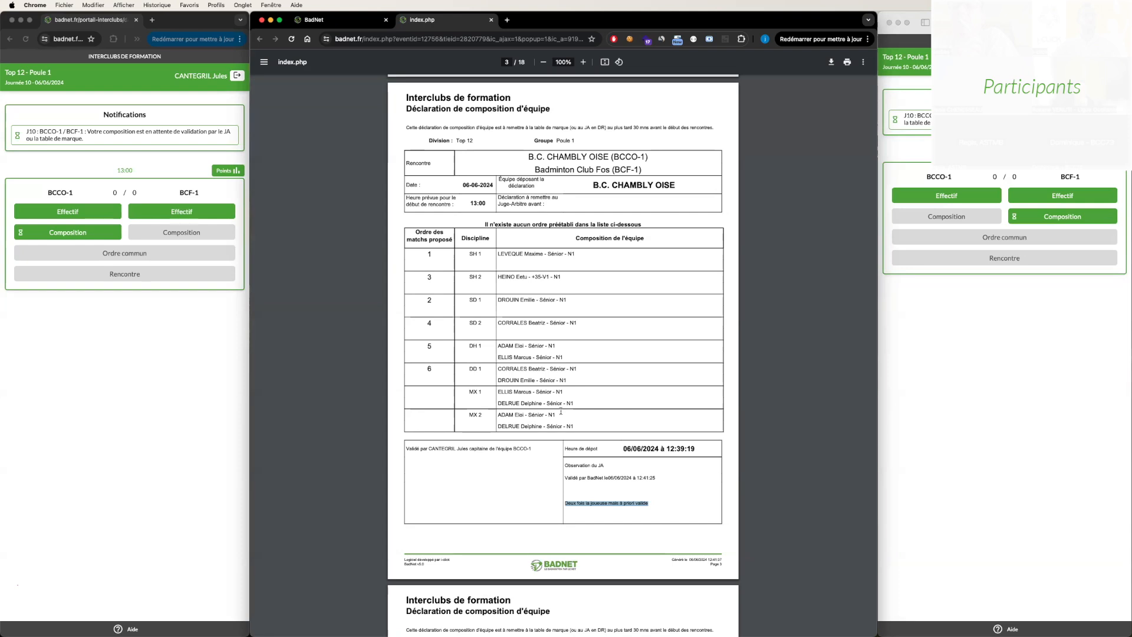
pyautogui.click(530, 314)
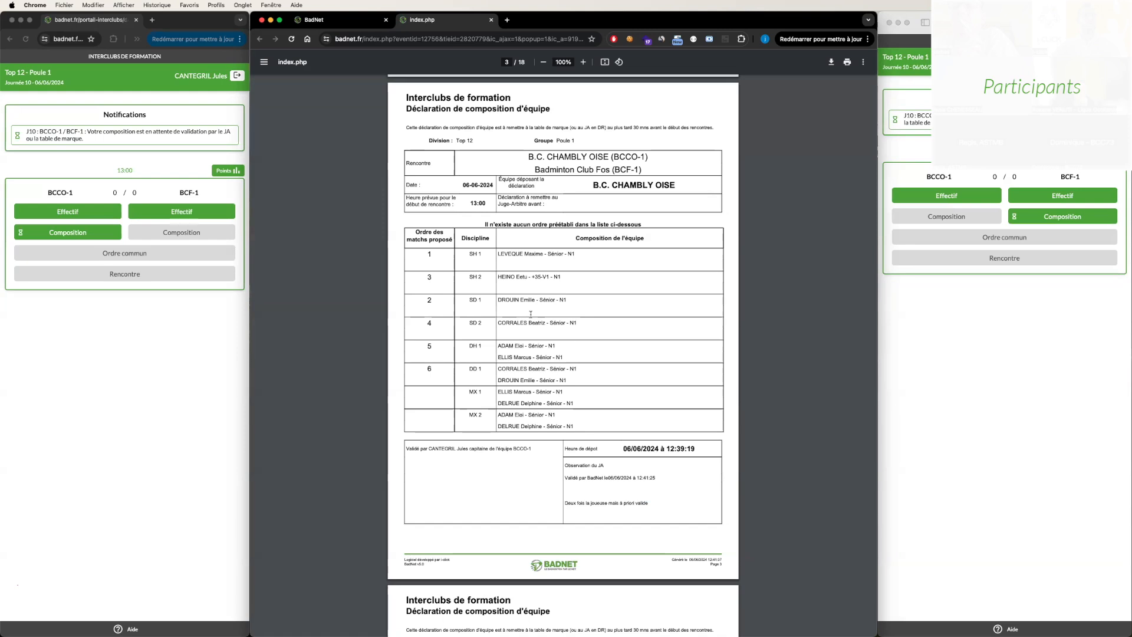
pyautogui.press('super+w')
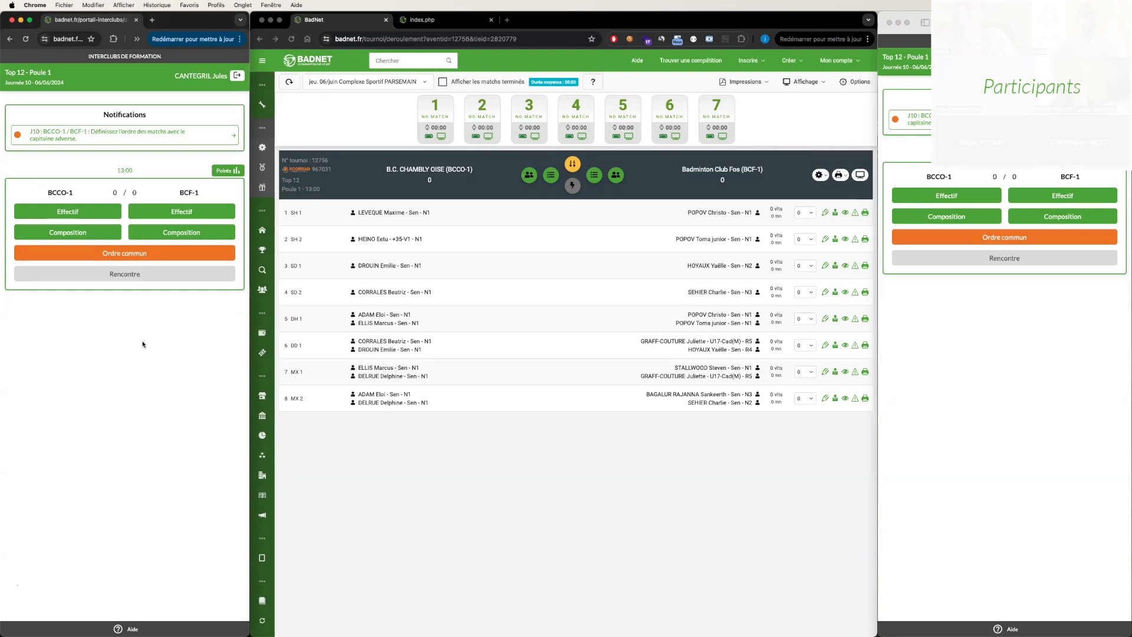
# - Open the common match order for the BCCO-1 captain and set SH 1 to 1, SH 2 to 3, SD 1 to 2 and SD 2 to 4
pyautogui.click(130, 255)
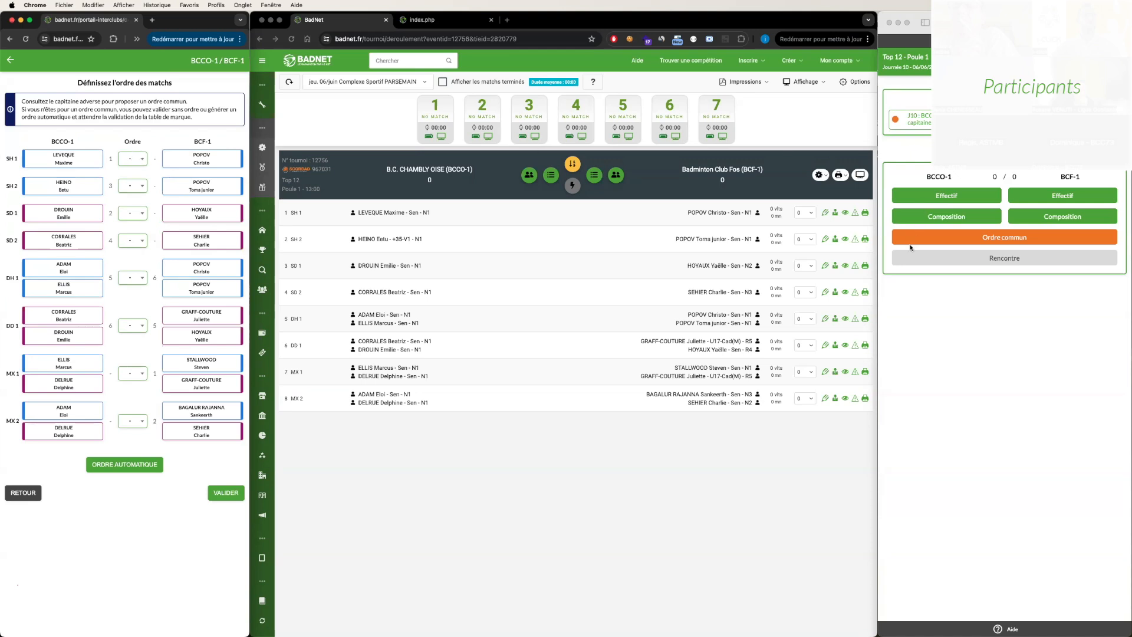
pyautogui.click(133, 159)
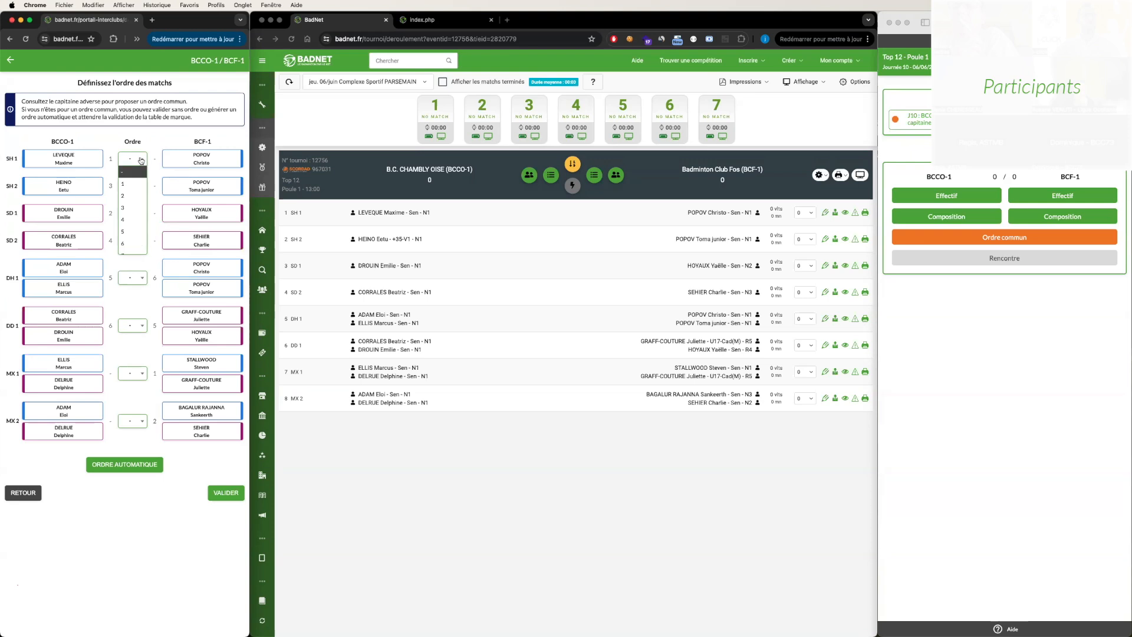
pyautogui.click(134, 184)
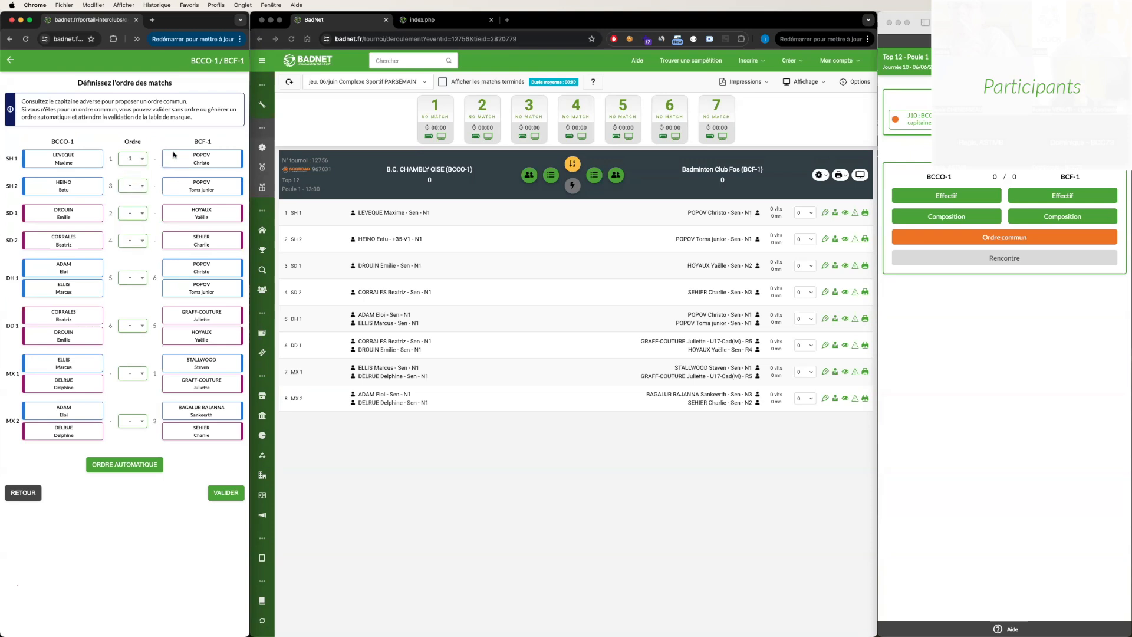
pyautogui.click(141, 189)
pyautogui.click(135, 232)
pyautogui.click(139, 213)
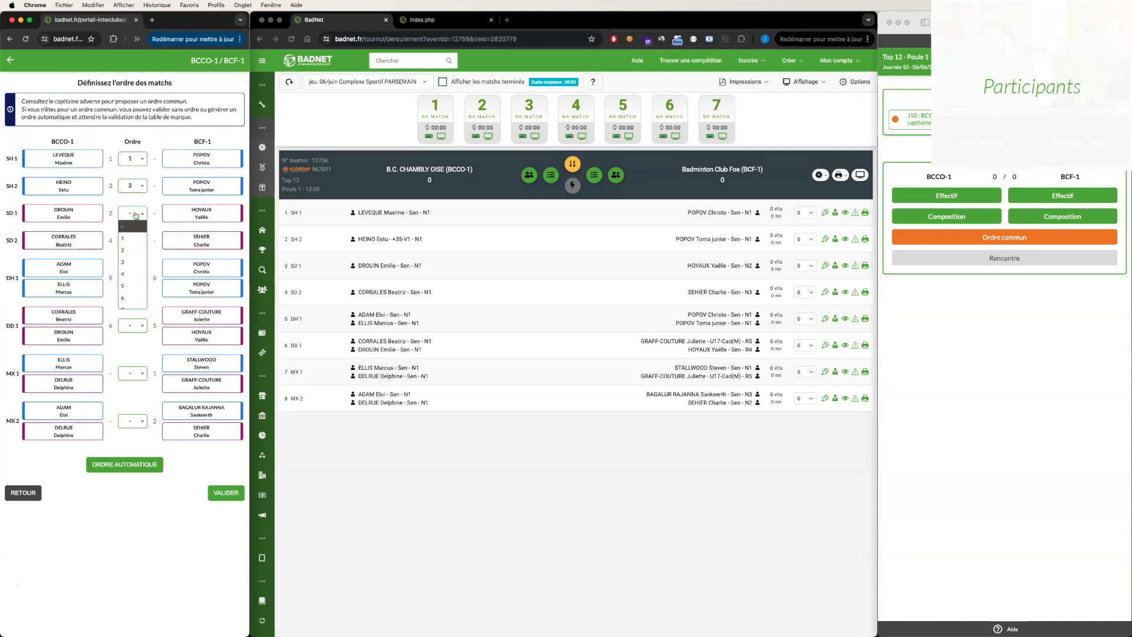
pyautogui.click(134, 249)
pyautogui.click(133, 247)
pyautogui.click(136, 293)
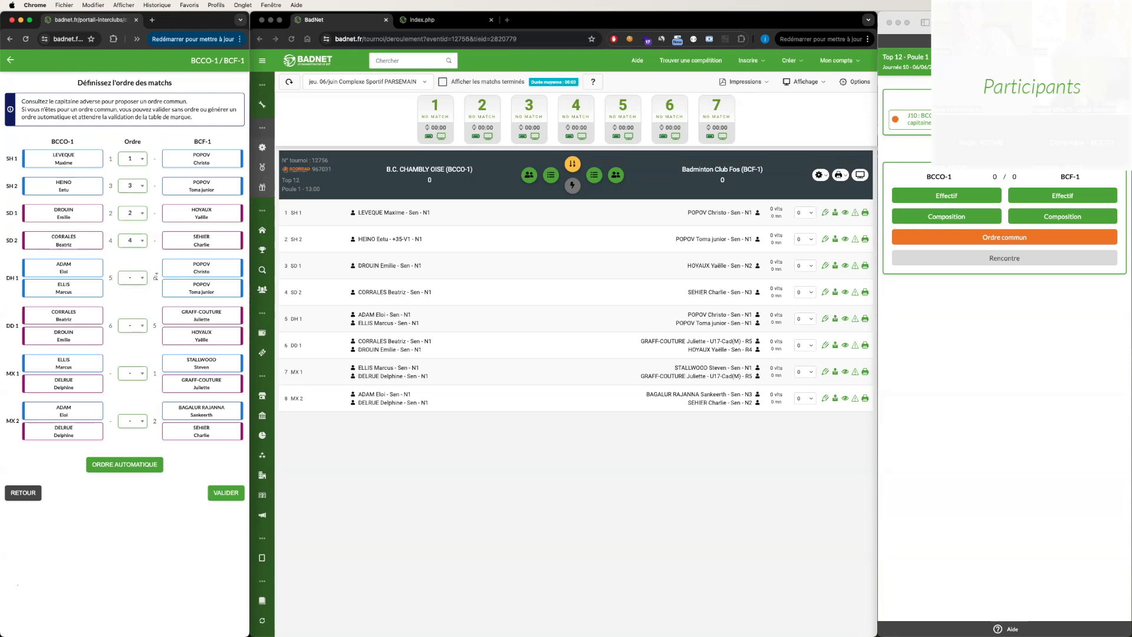
# - Set the common order of the doubles: DH 1 to 7, DD 1 to 5, MX 1 to 8 and MX 2 to 6
pyautogui.click(131, 278)
pyautogui.scroll(-1, 130, 354)
pyautogui.click(129, 359)
pyautogui.click(135, 332)
pyautogui.click(135, 402)
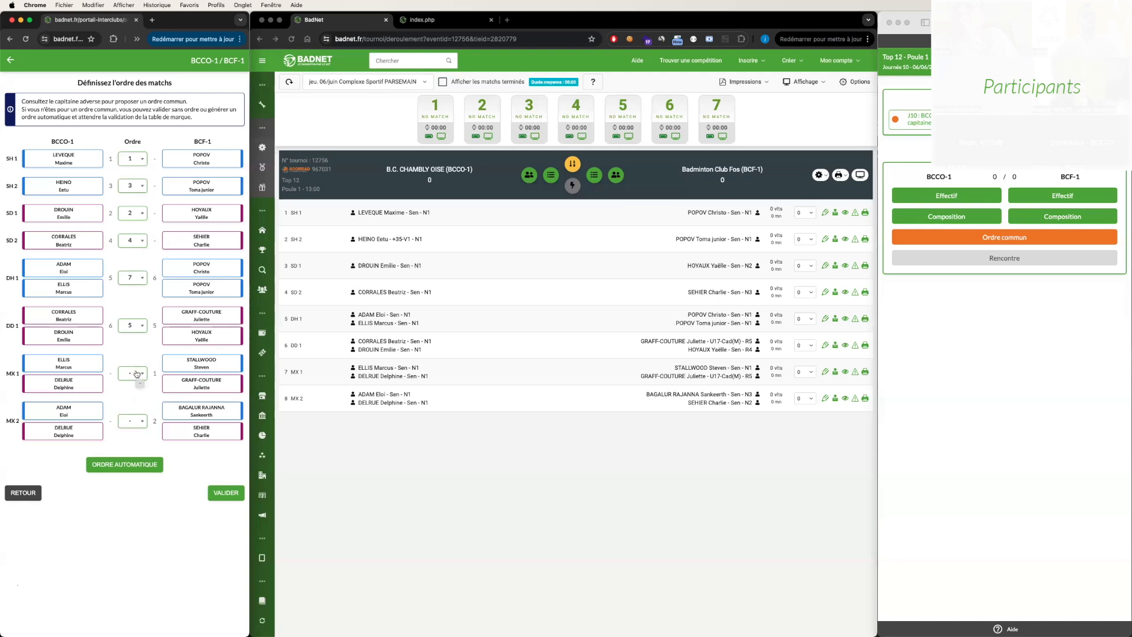
pyautogui.click(137, 373)
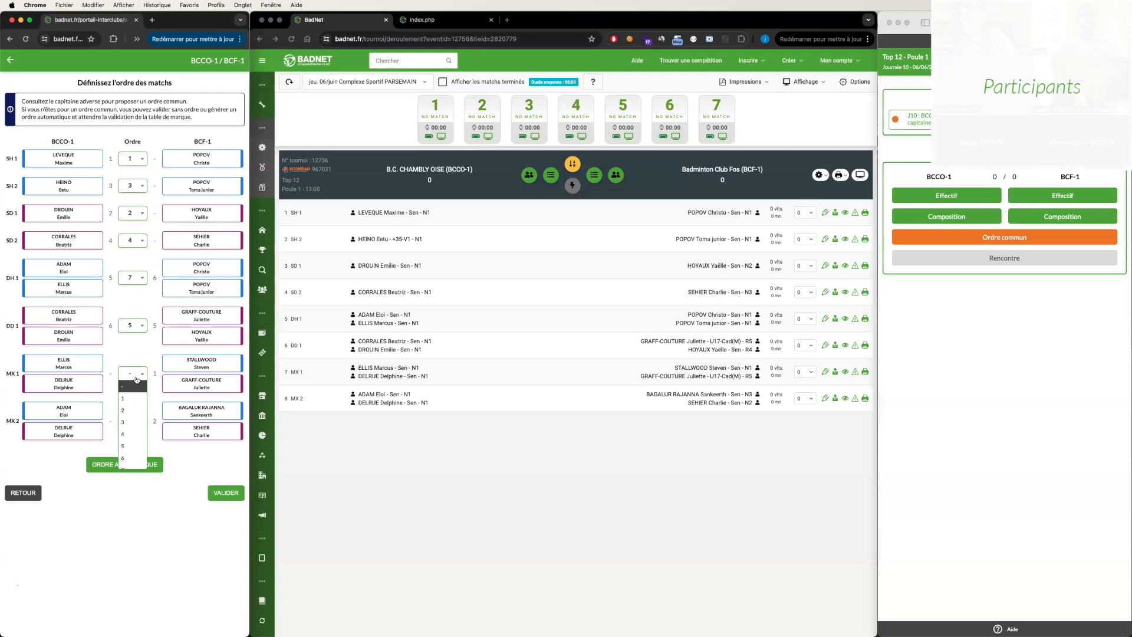
pyautogui.click(130, 463)
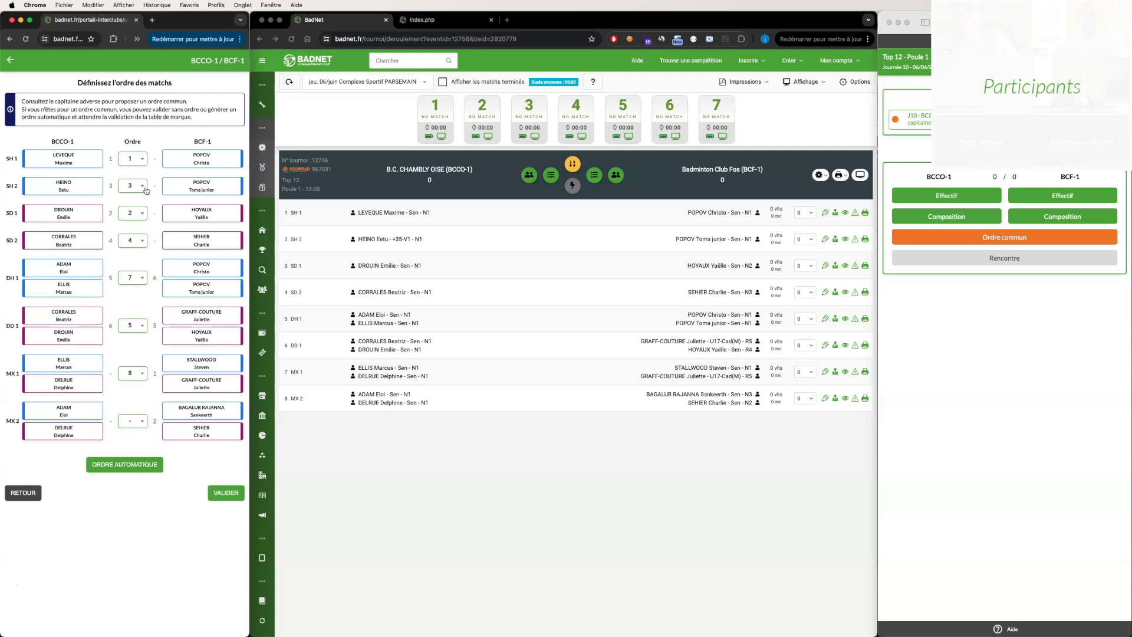
pyautogui.click(135, 429)
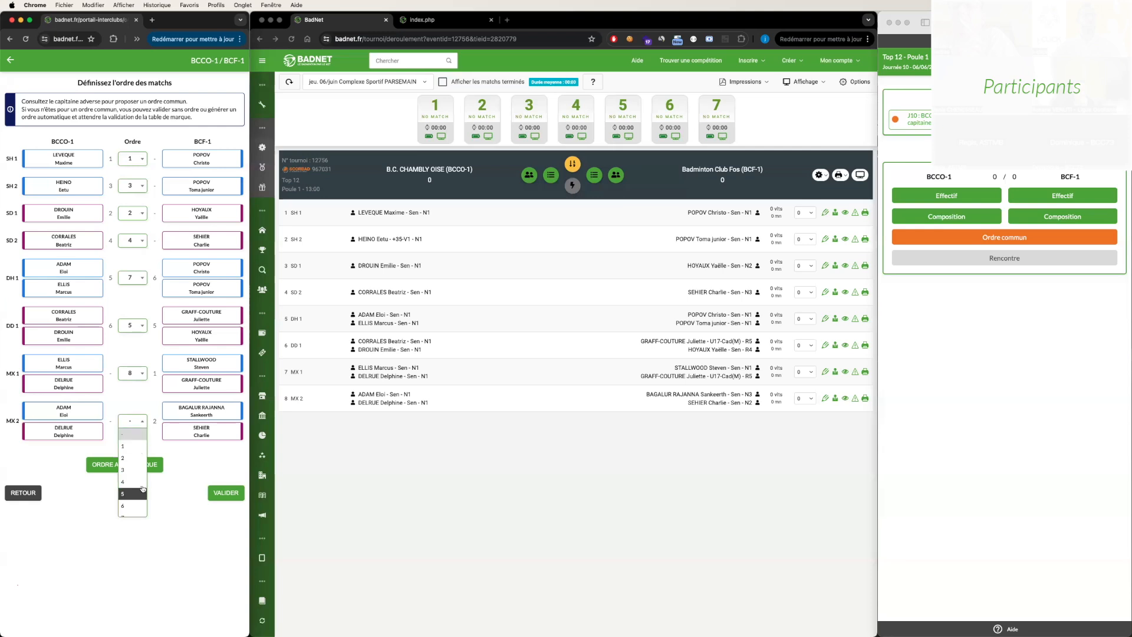
pyautogui.click(138, 504)
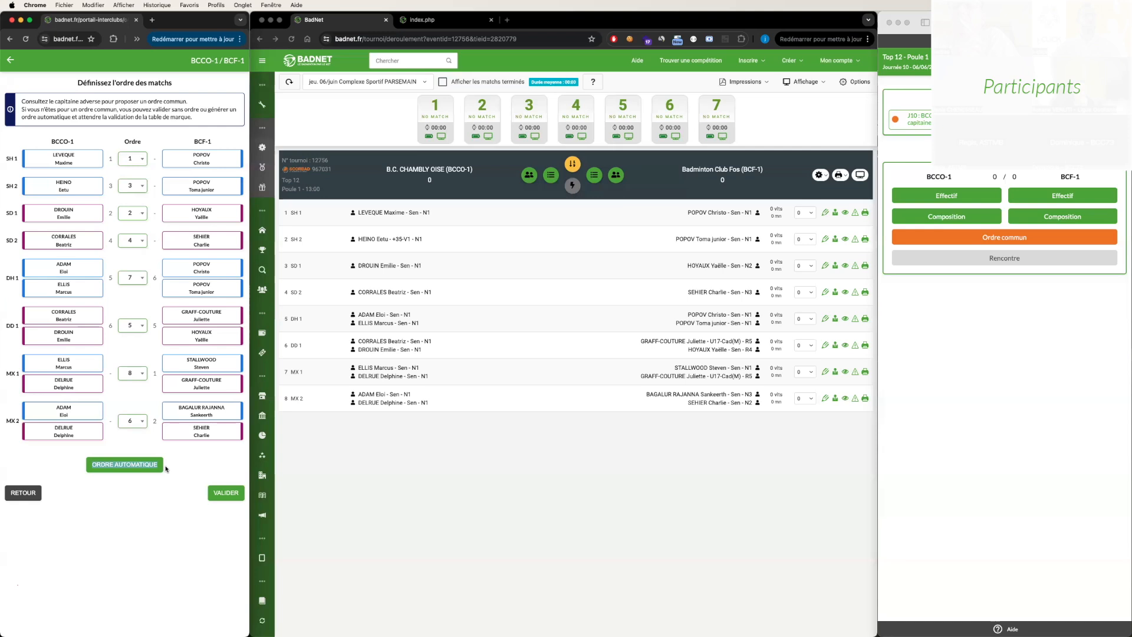
# - Validate and save the captain's common order, and reload the BCF-1 captain's portal
pyautogui.click(225, 494)
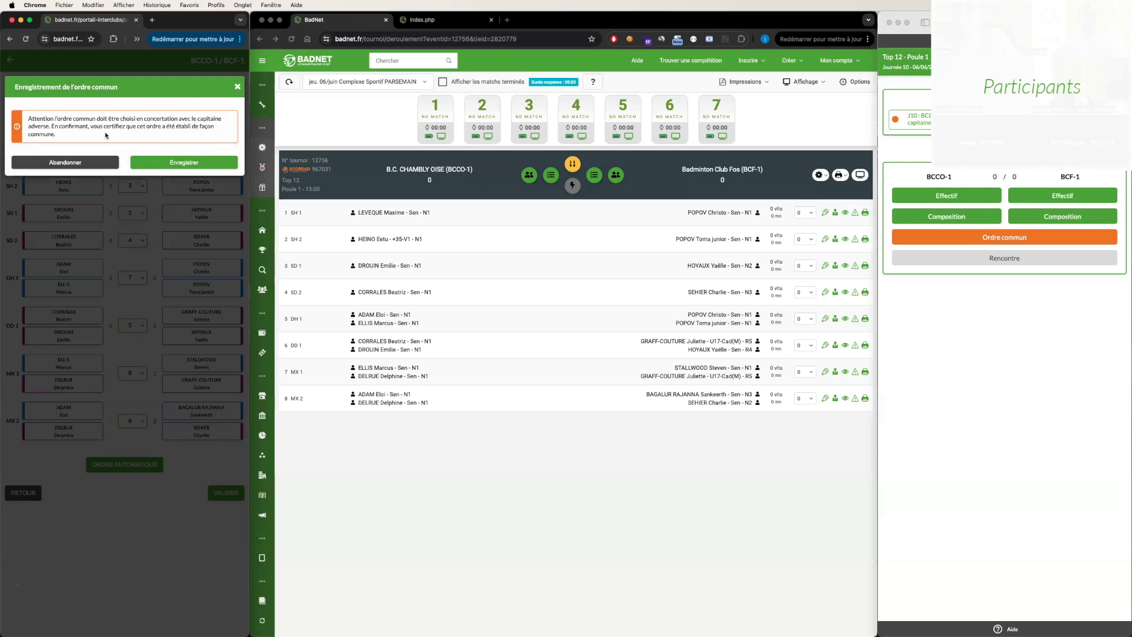
pyautogui.click(164, 164)
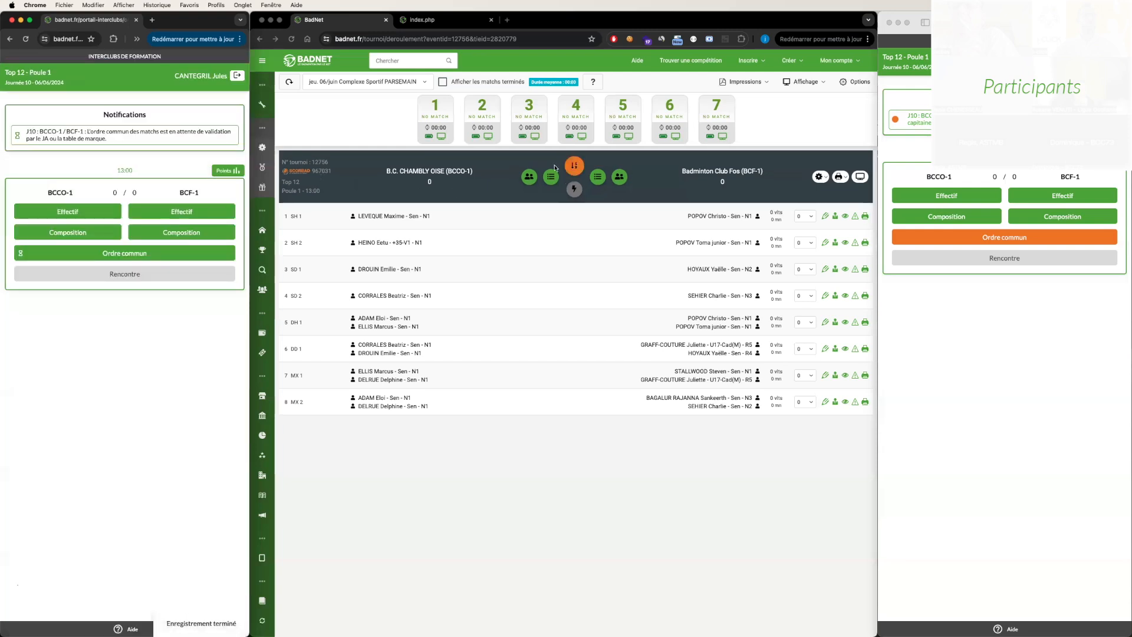
pyautogui.click(575, 167)
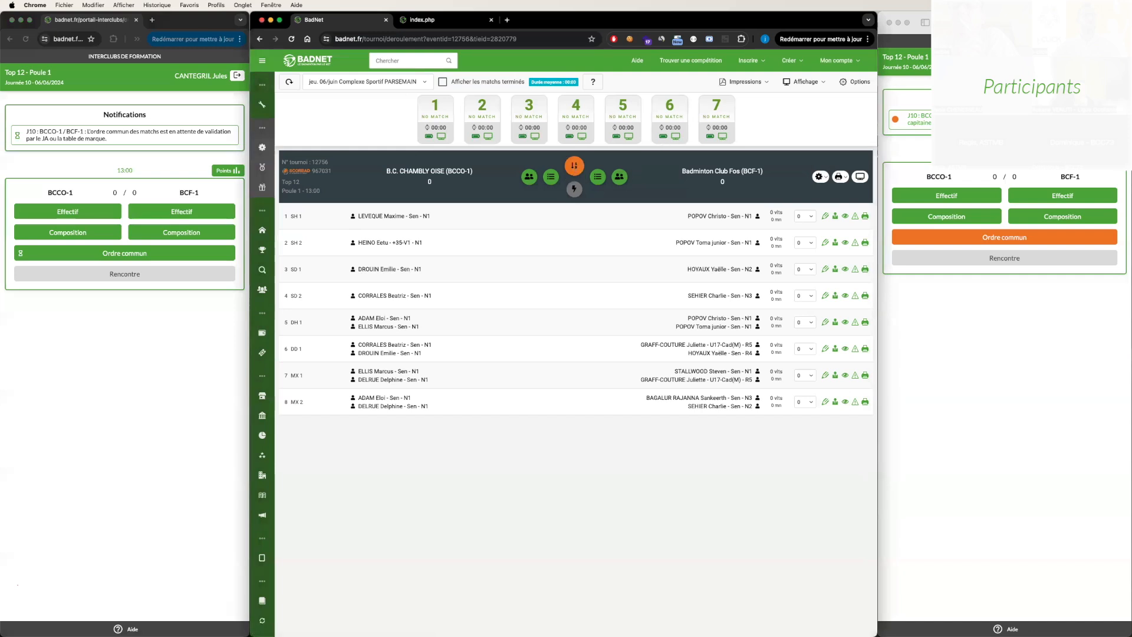
pyautogui.click(944, 154)
pyautogui.press('super+r')
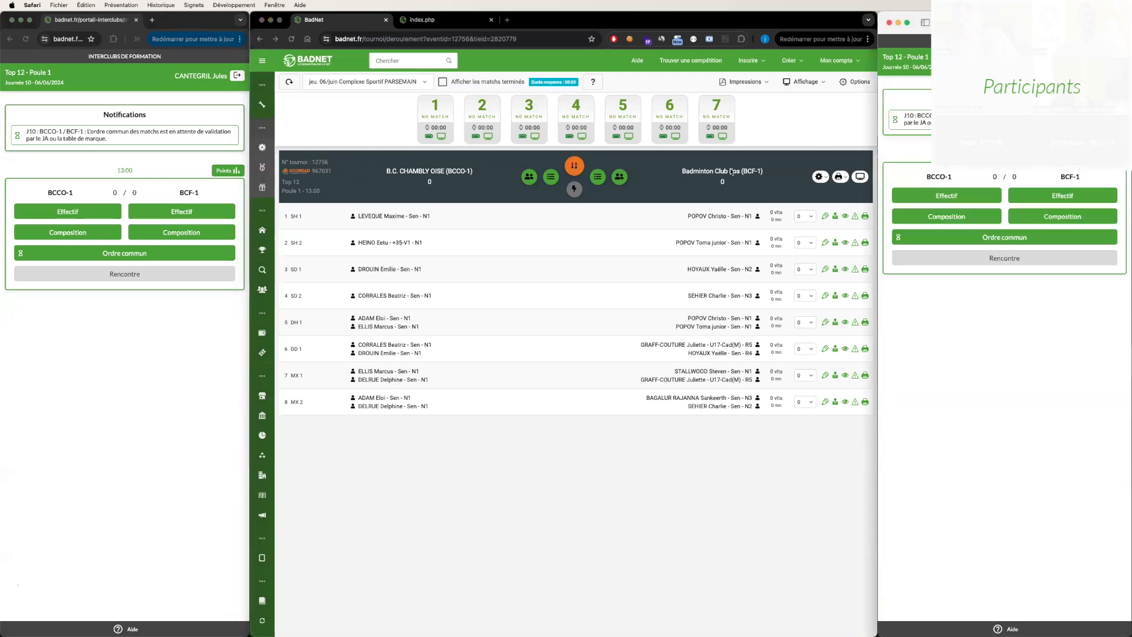
# - Open the pending order at the scoring table, set SH 1 to 3 and SH 2 to 1, and save and validate it
pyautogui.click(577, 172)
pyautogui.click(577, 172)
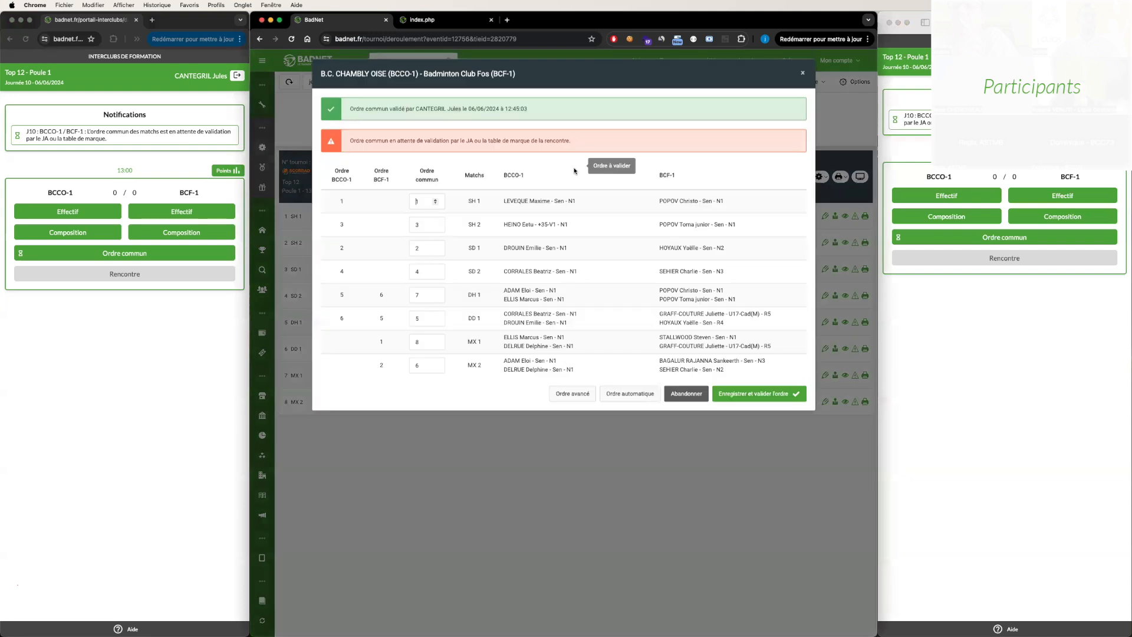
pyautogui.doubleClick(342, 204)
pyautogui.moveTo(340, 217); pyautogui.dragTo(343, 253)
pyautogui.click(345, 257)
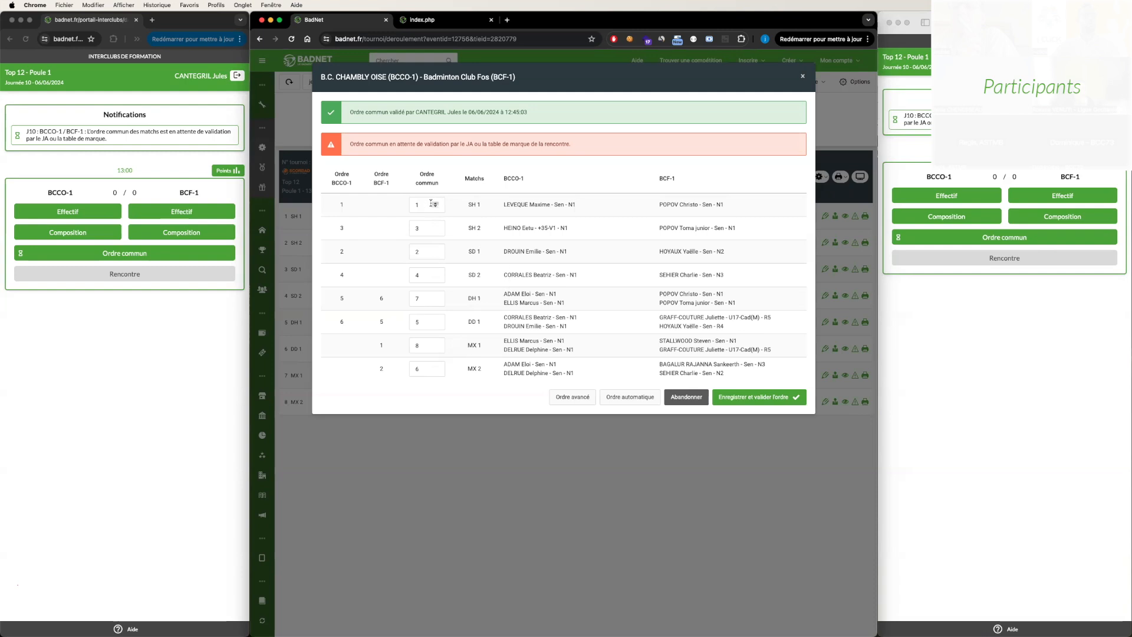
pyautogui.moveTo(426, 205); pyautogui.dragTo(405, 208)
pyautogui.press('Tab')
pyautogui.click(751, 399)
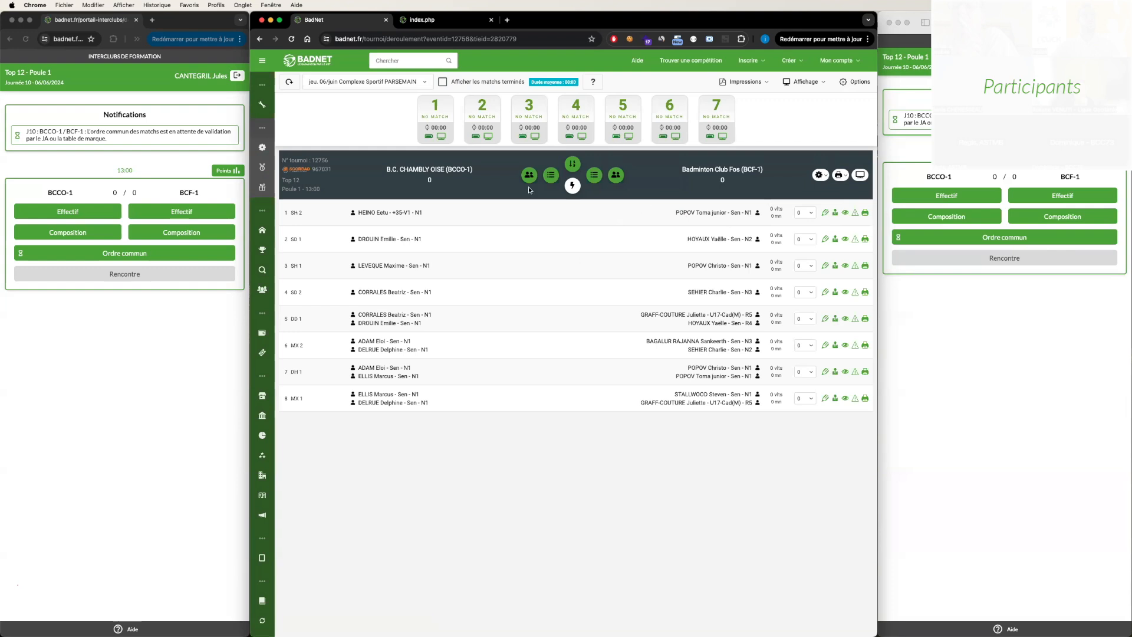
# - Refresh the scoring table and both captains' portals to load the validated match order
pyautogui.click(289, 82)
pyautogui.click(1005, 22)
pyautogui.press('Return')
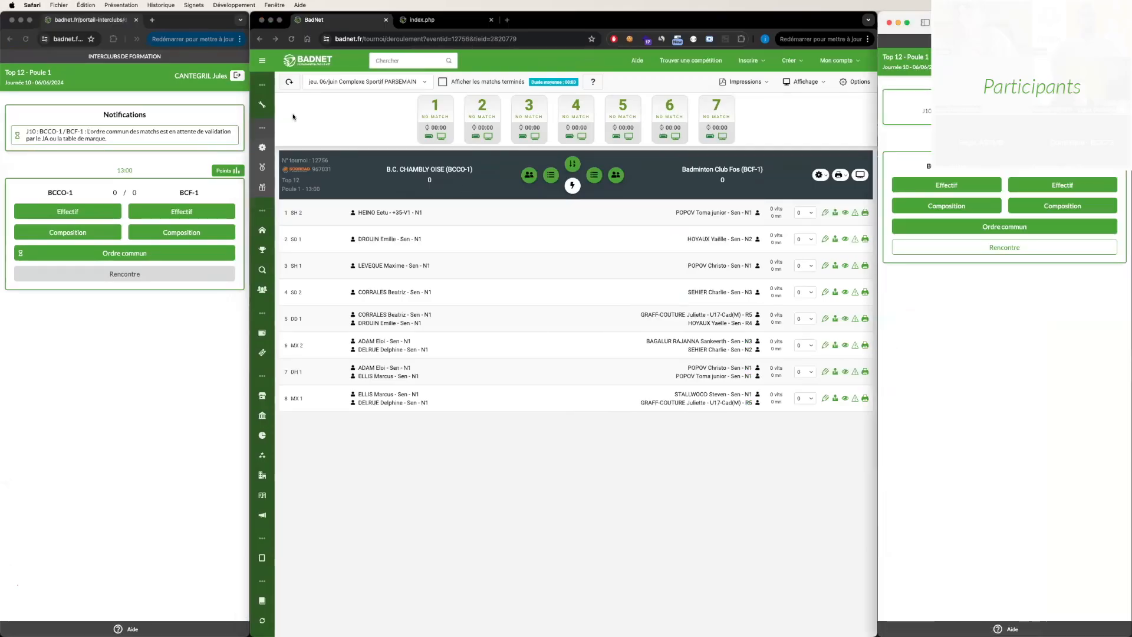
pyautogui.click(223, 273)
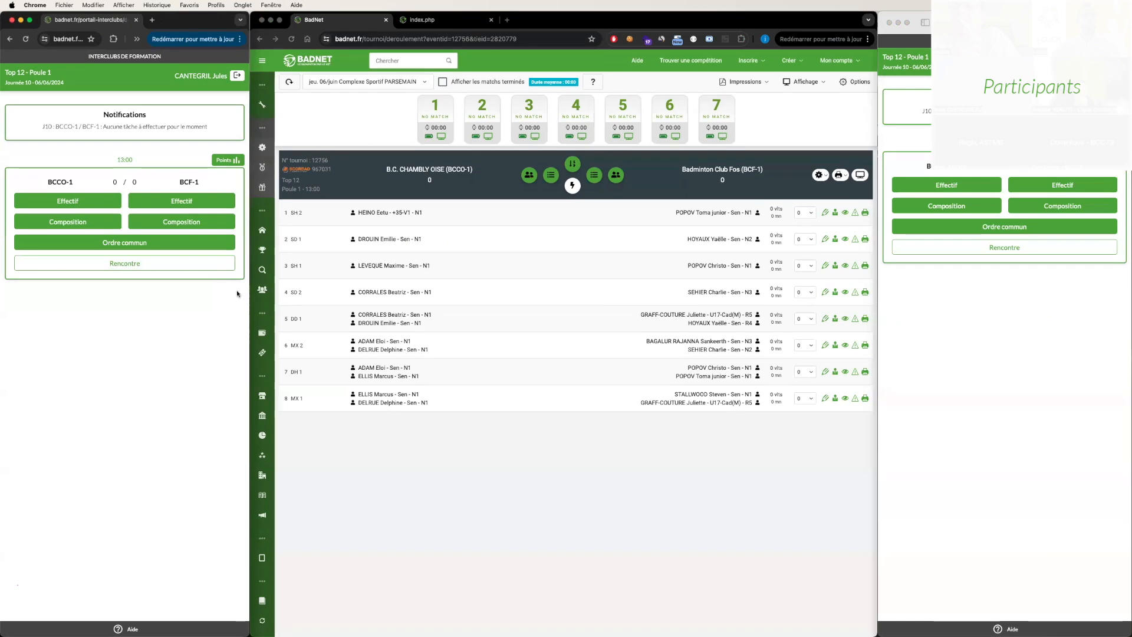
# - Open the meeting's match list in both the BCCO-1 and BCF-1 captains' portals
pyautogui.click(170, 266)
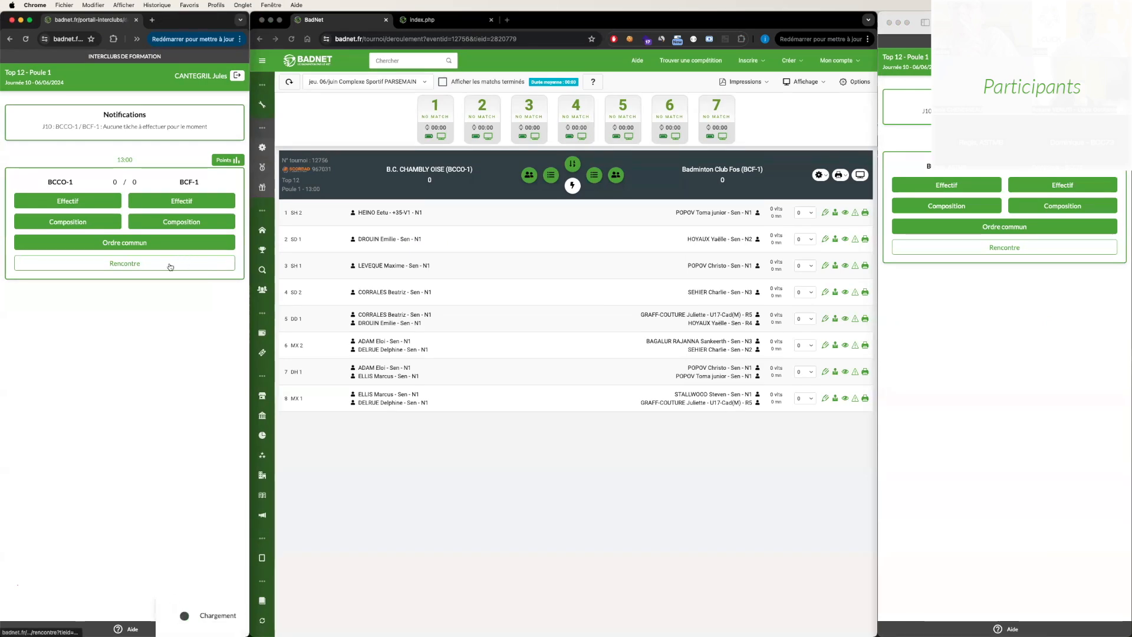
pyautogui.scroll(-1, 214, 272)
pyautogui.scroll(2, 214, 272)
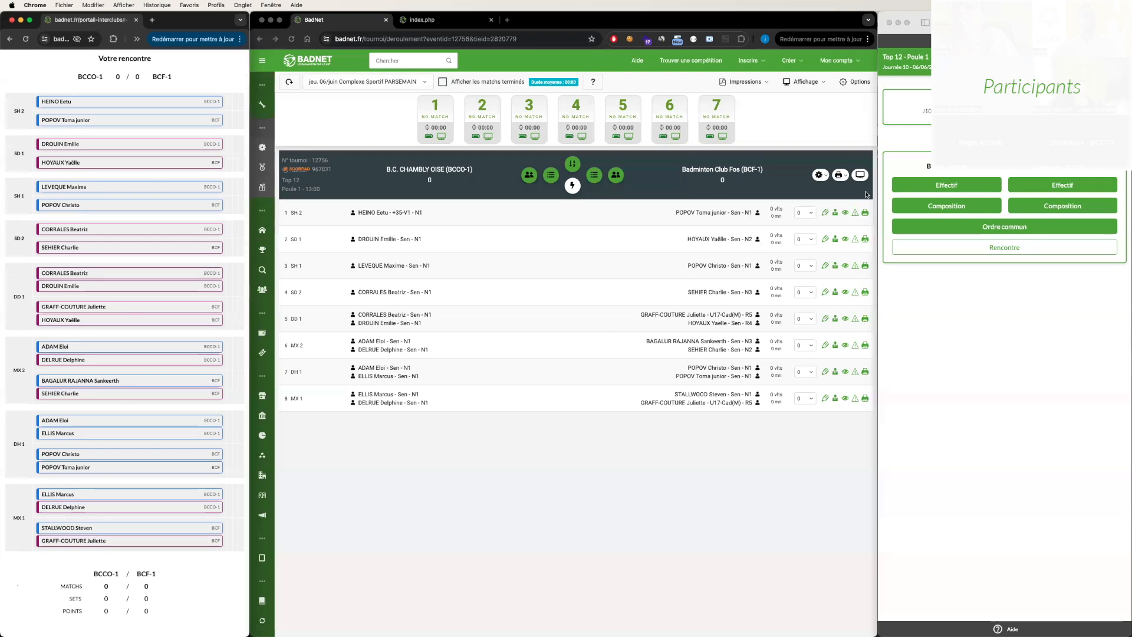
pyautogui.click(953, 248)
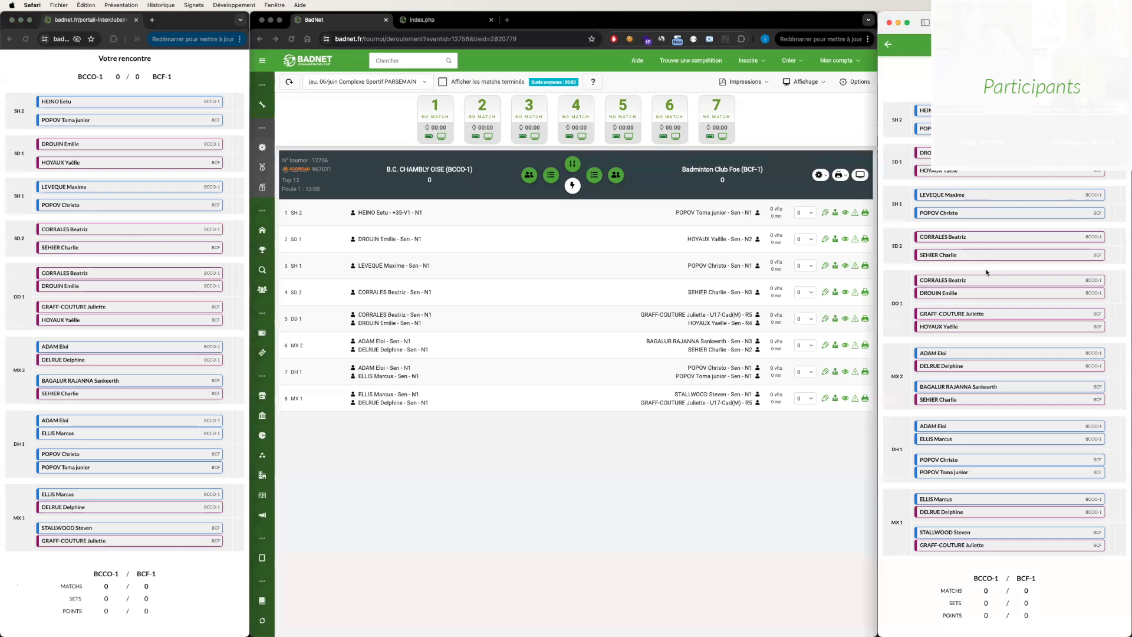
pyautogui.scroll(-1, 987, 273)
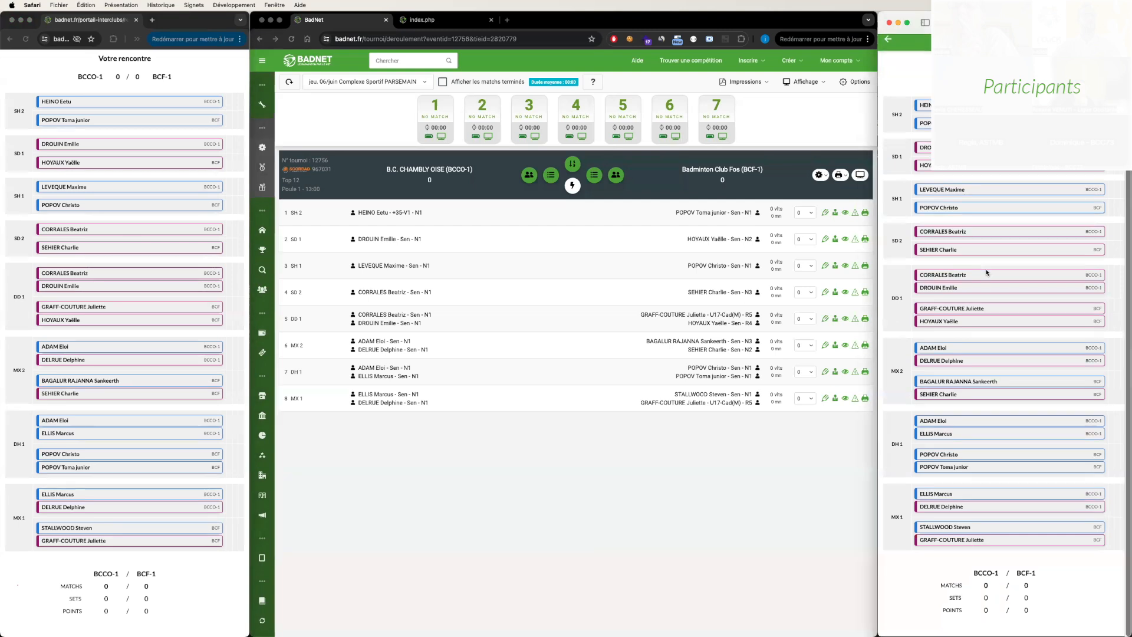
# - Review both teams' compositions at the scoring table and close them without saving
pyautogui.click(802, 218)
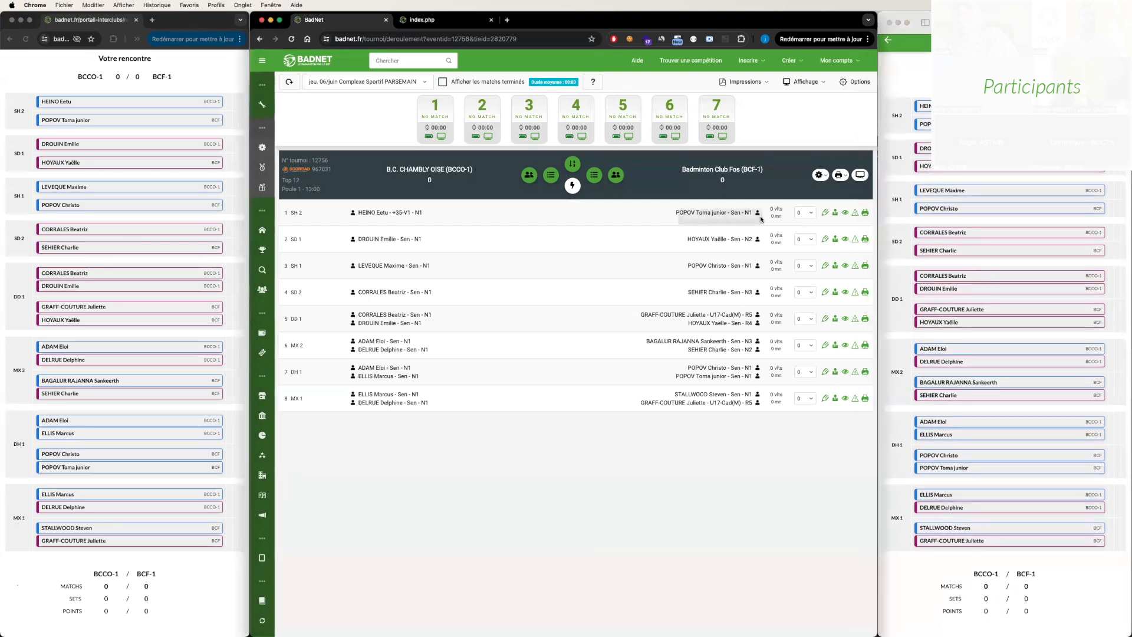
pyautogui.click(594, 176)
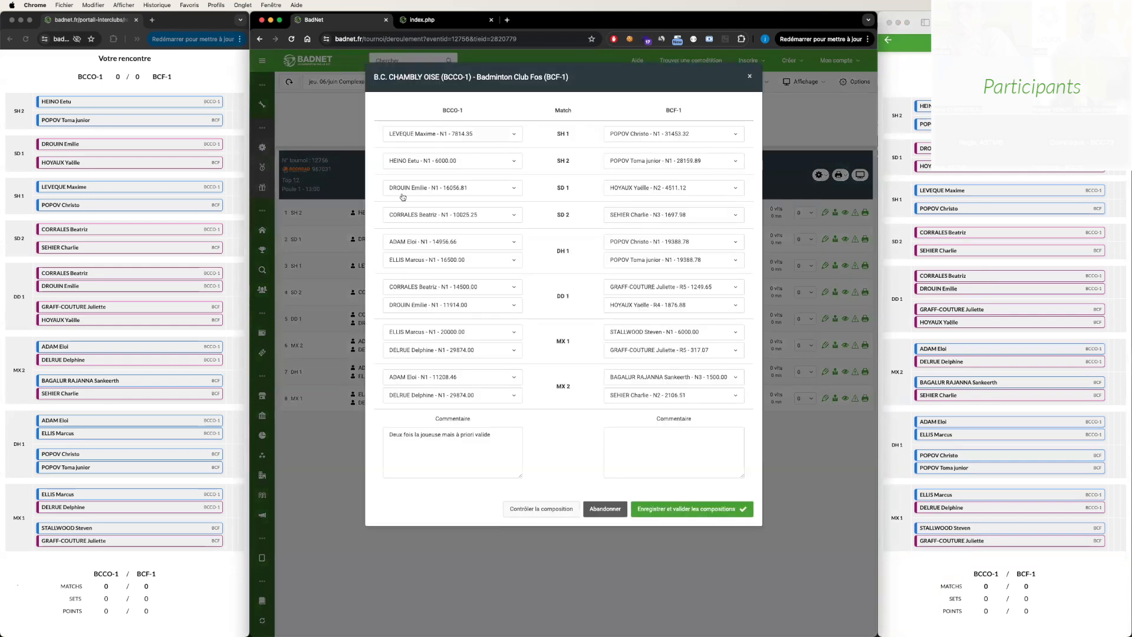
pyautogui.click(610, 510)
# - Assign the SH 2 match to court 1 and the SD 1 match to court 2
pyautogui.click(805, 212)
pyautogui.click(806, 248)
pyautogui.click(805, 239)
pyautogui.click(805, 290)
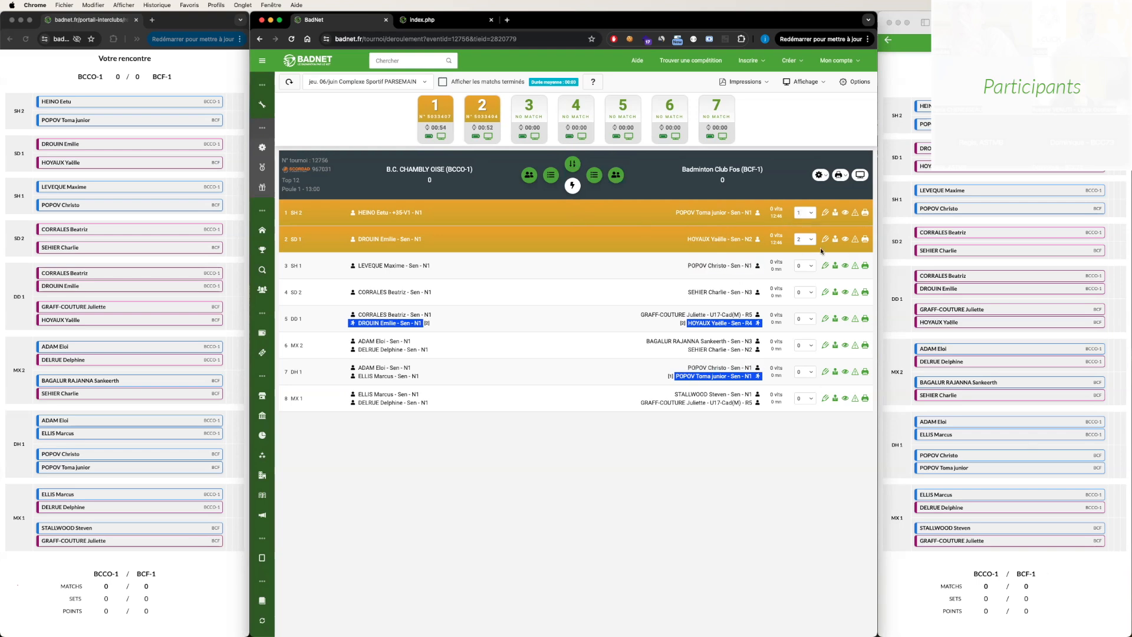
# - Enter the SH 2 result as 21-23, 21-23 and save it
pyautogui.click(826, 213)
pyautogui.write('21')
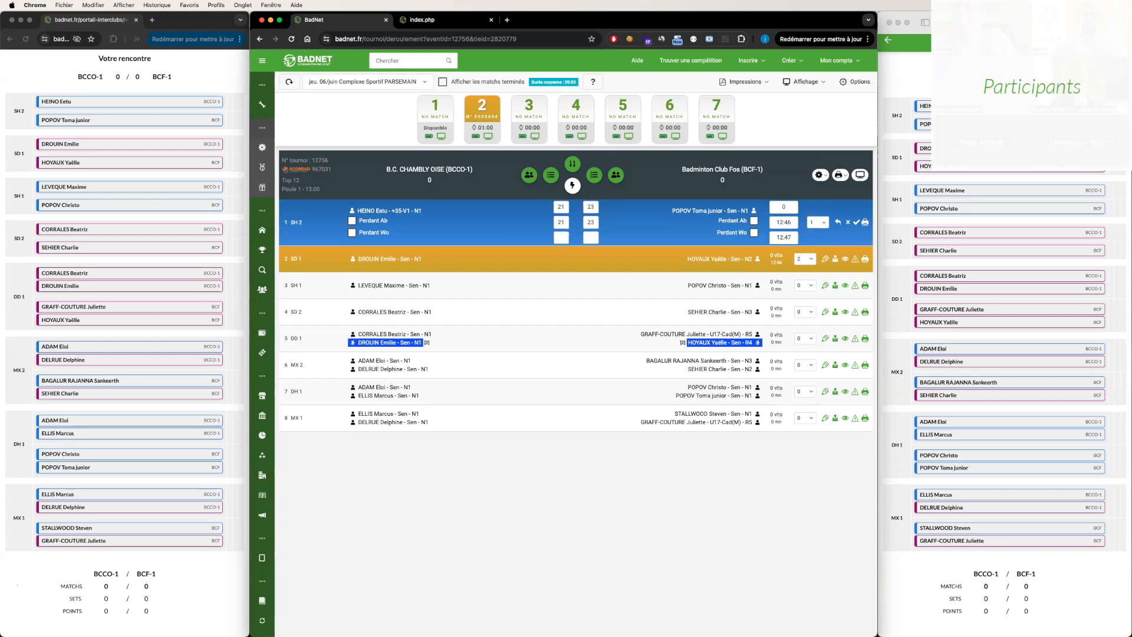
pyautogui.click(855, 222)
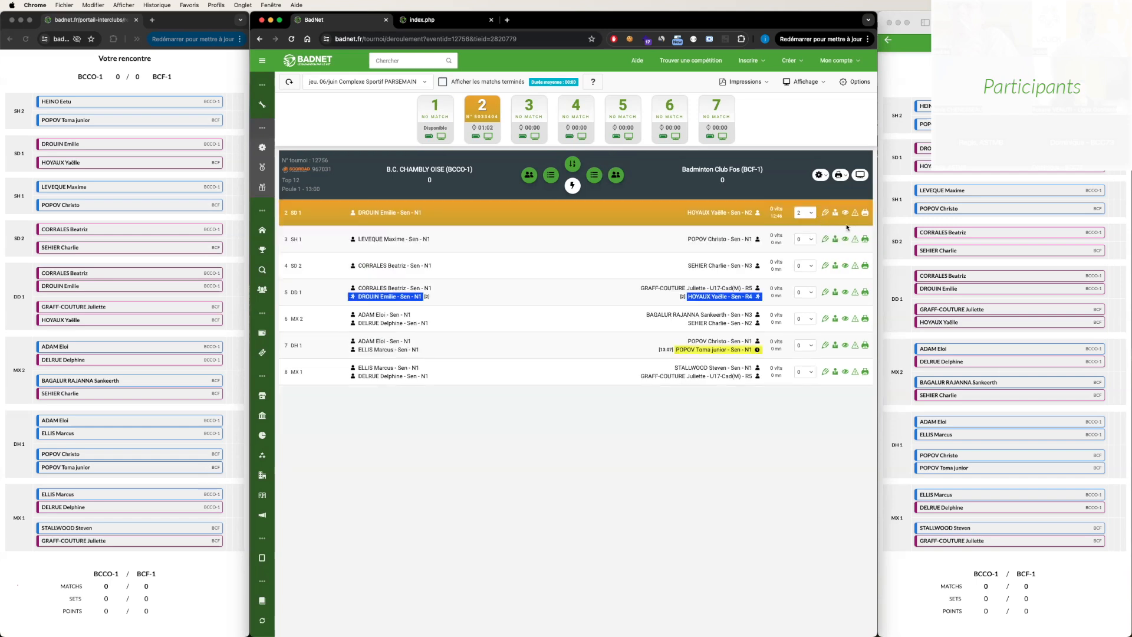
# - Enter and save the SD 1 result as 21-11, 21-13, and reload the meeting in the BCF-1 captain's portal
pyautogui.click(825, 212)
pyautogui.write('212113')
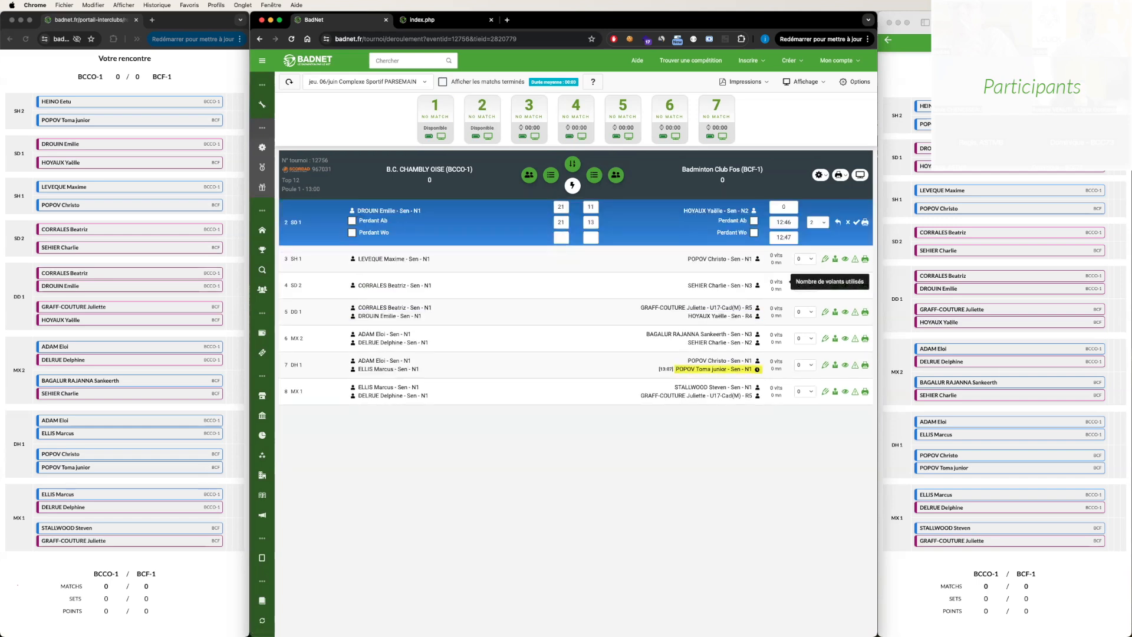
pyautogui.click(856, 222)
pyautogui.click(1020, 23)
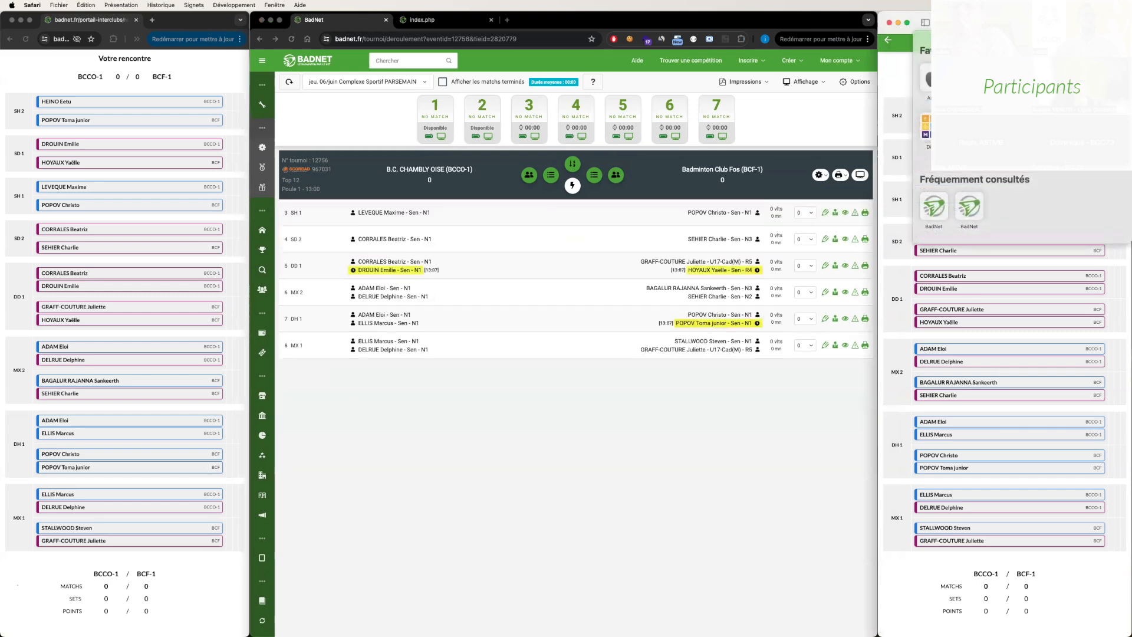
pyautogui.press('Return')
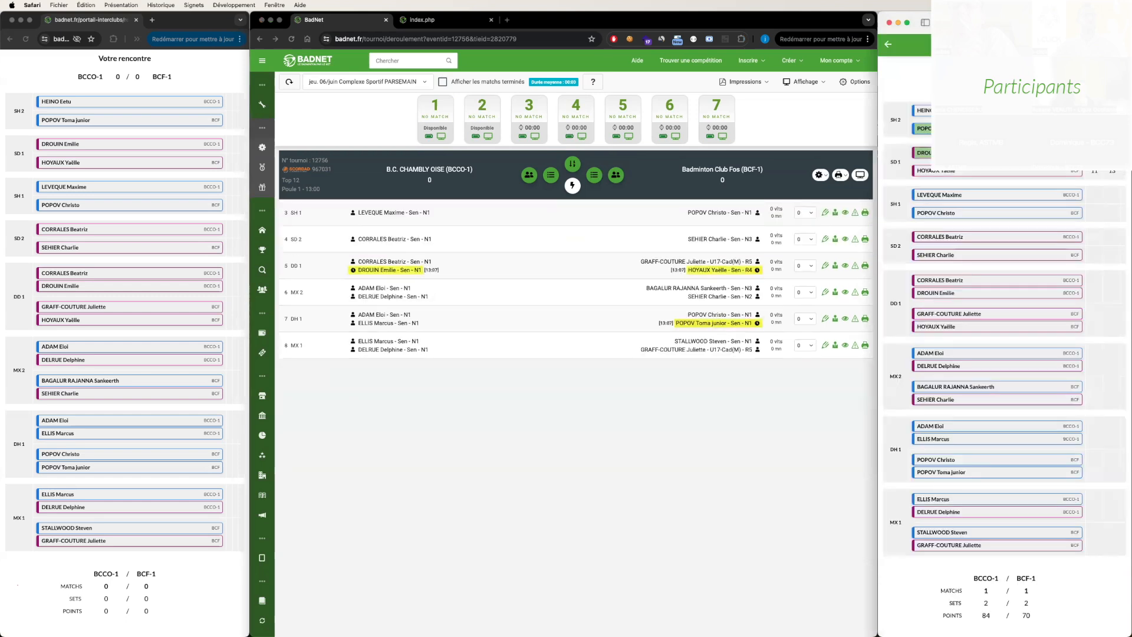
# - Enter the SH 1 result as 21-12, 21-13 at the scoring table and save it
pyautogui.scroll(-1, 1092, 275)
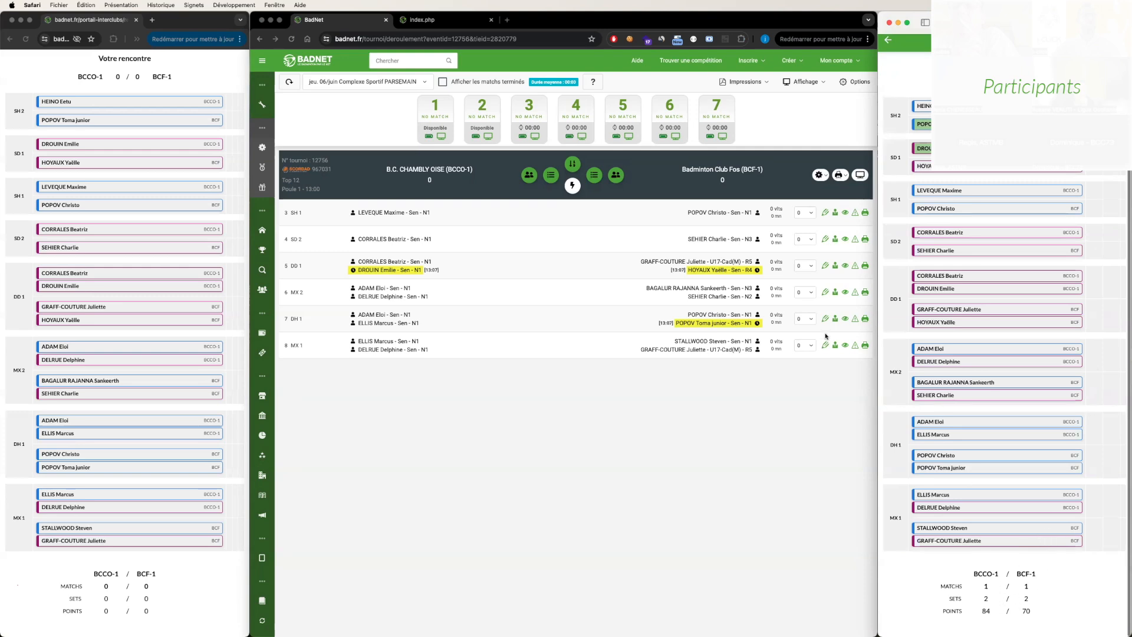
pyautogui.click(826, 214)
pyautogui.click(826, 213)
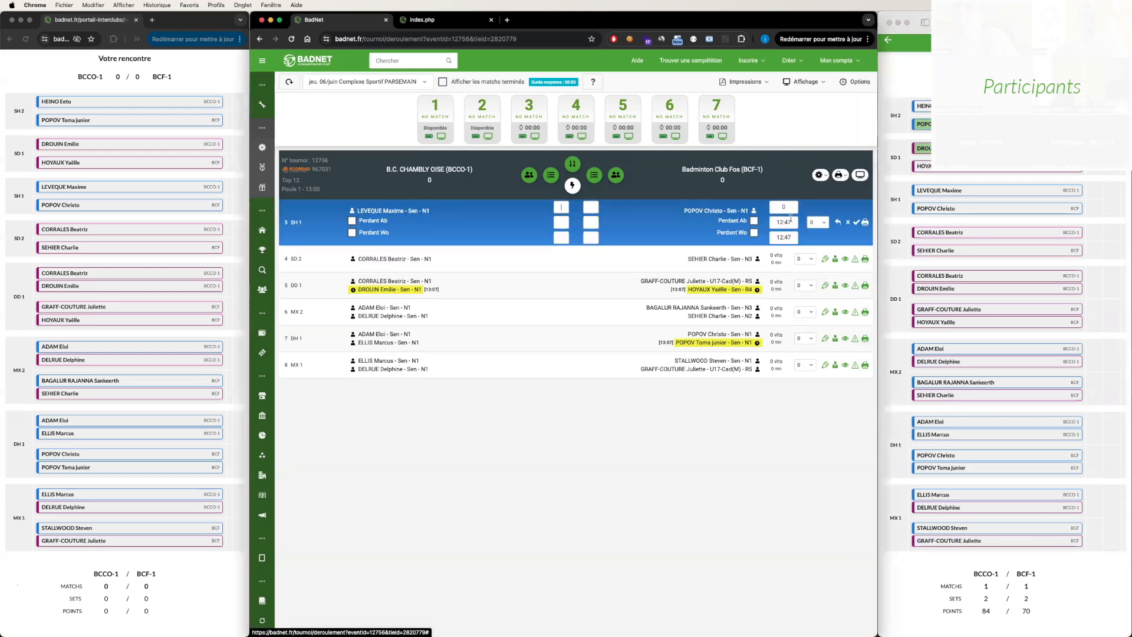
pyautogui.write('21')
pyautogui.press('Tab')
pyautogui.write('12')
pyautogui.press('Tab')
pyautogui.write('13')
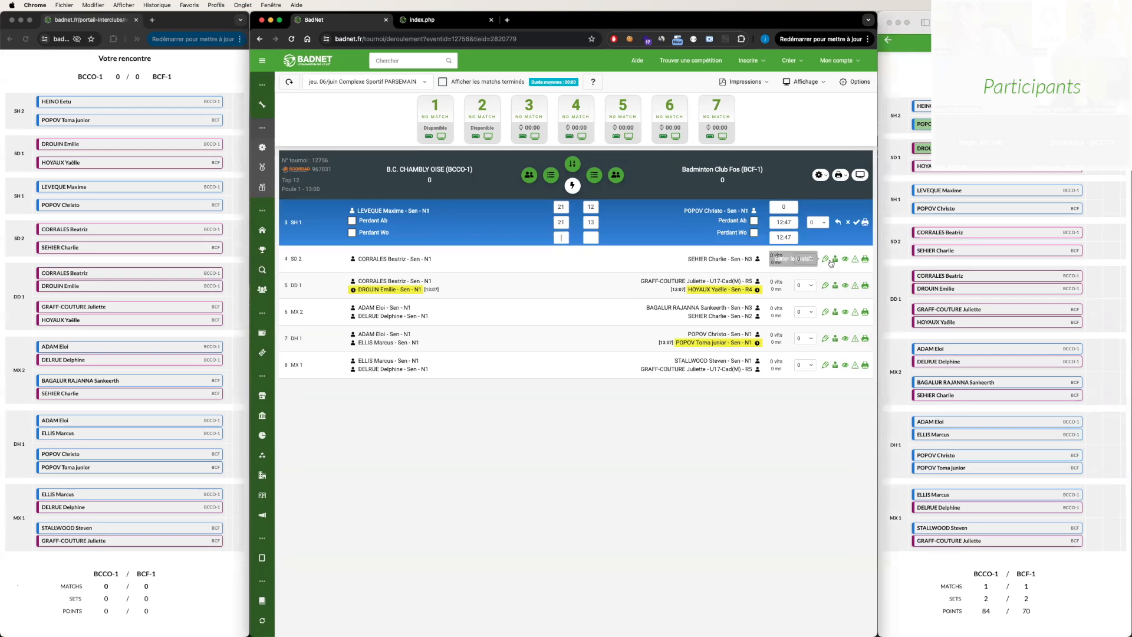
pyautogui.press('Return')
# - Enter the SD 2 result as 11-21, 14-21 and save it
pyautogui.click(825, 213)
pyautogui.write('11')
pyautogui.press('Tab')
pyautogui.write('2')
pyautogui.write('21')
pyautogui.press('Tab')
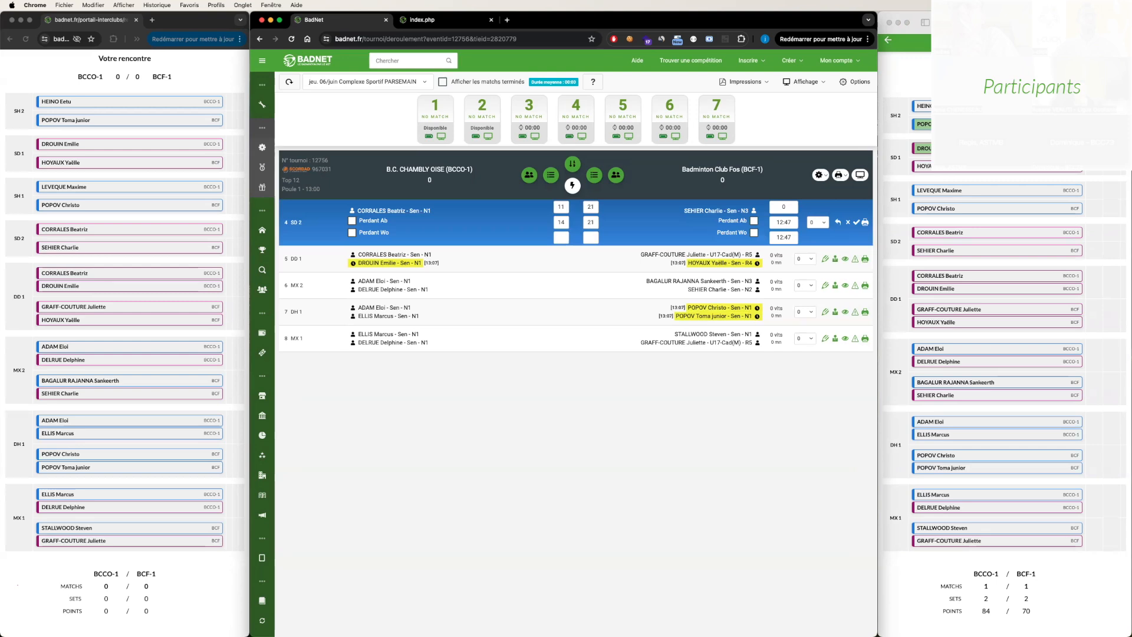
pyautogui.press('Return')
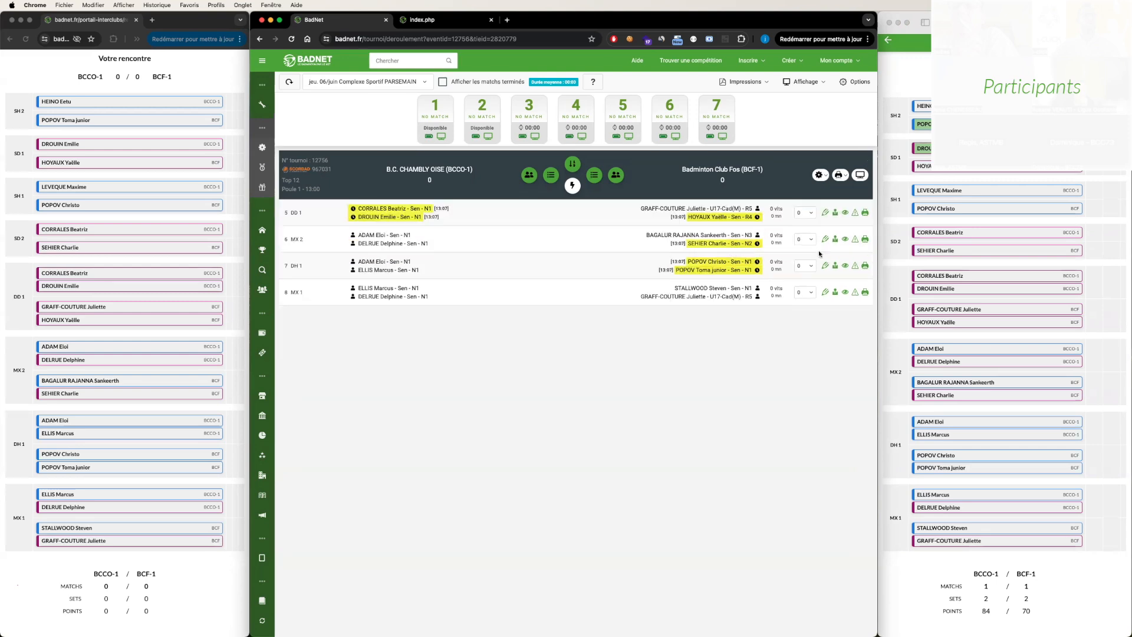
# - Enter and save the DD 1 result as 21-12, 21-14 and the MX 2 result as 21-11, 21-12
pyautogui.click(825, 212)
pyautogui.write('211221')
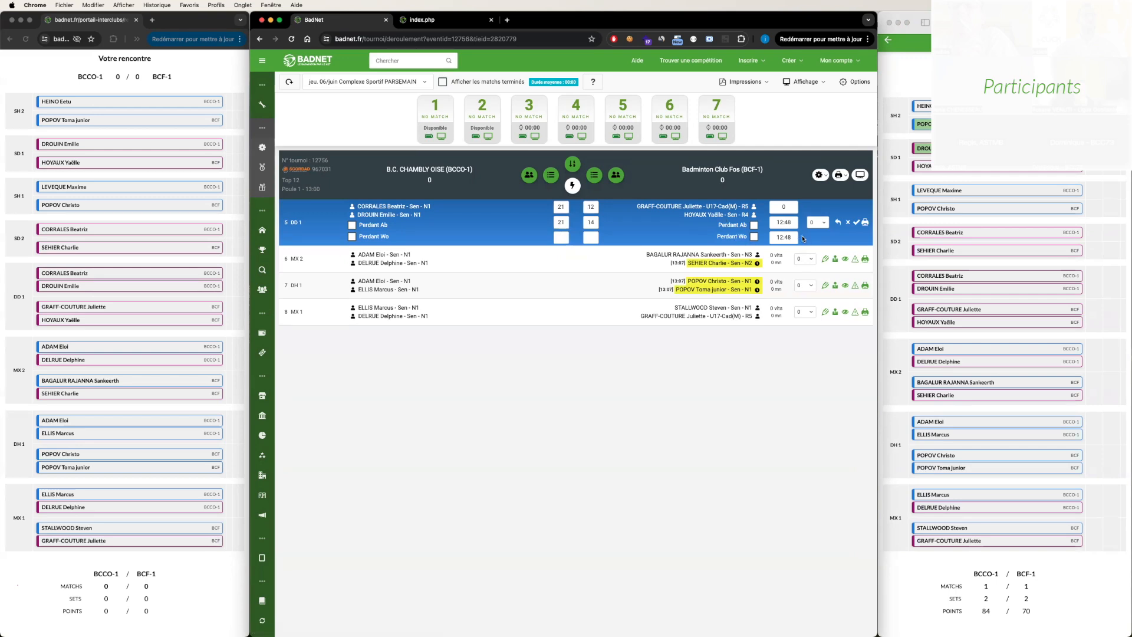
pyautogui.press('Return')
pyautogui.click(825, 214)
pyautogui.write('211')
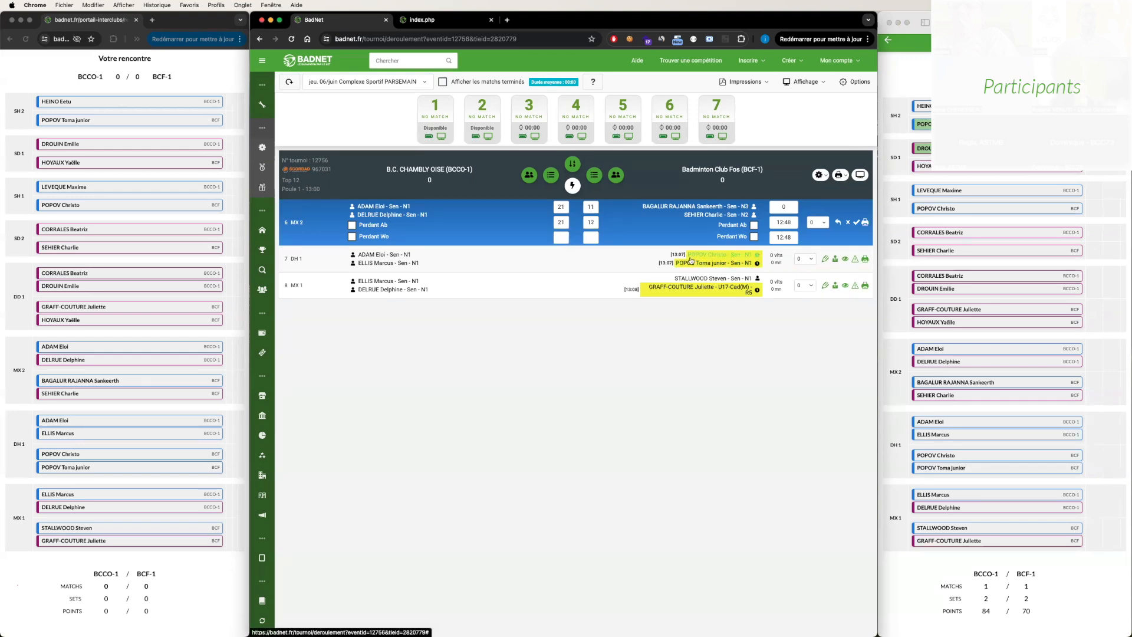
pyautogui.press('Return')
# - Enter and save the DH 1 result as 21-12, 21-14, and fill in the MX 1 scores as 21-12, 21-13
pyautogui.click(826, 212)
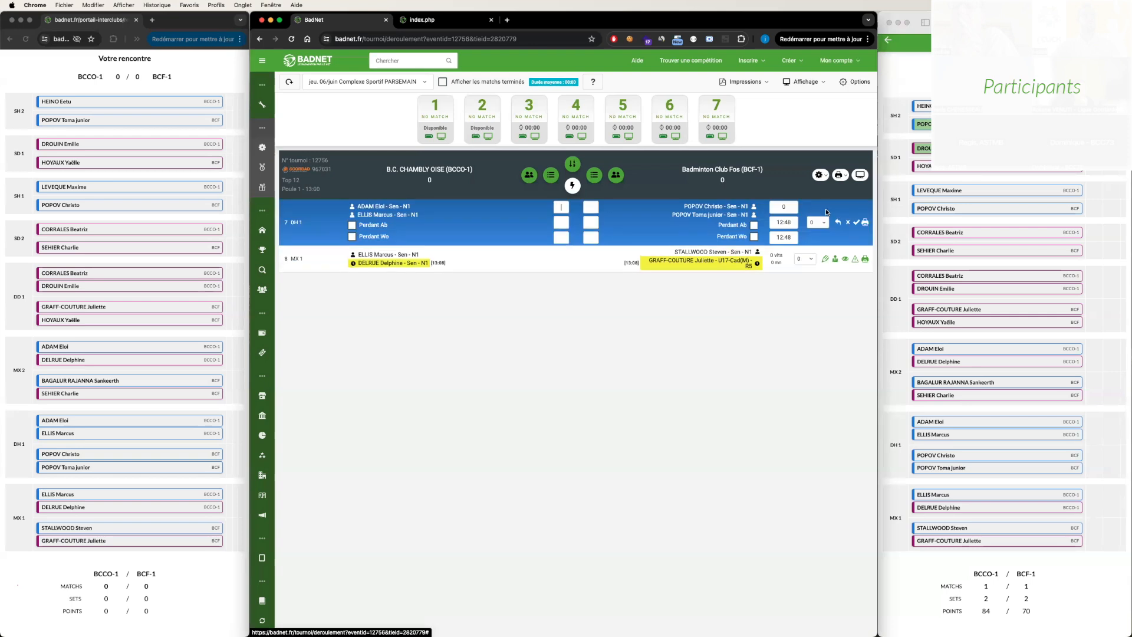
pyautogui.write('2121')
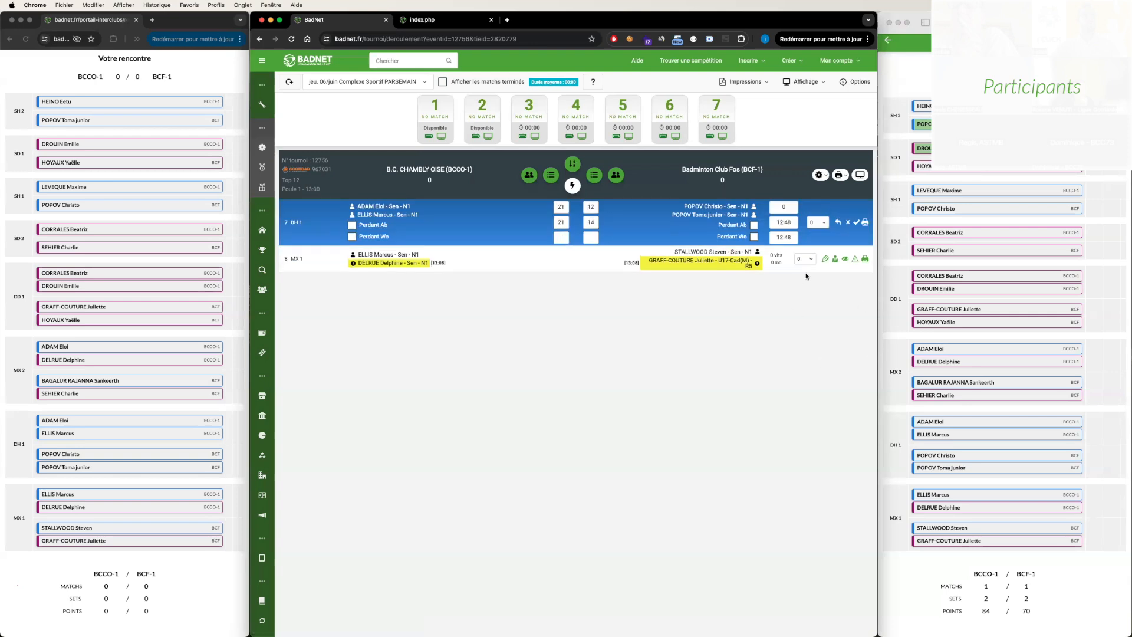
pyautogui.press('Return')
pyautogui.click(825, 213)
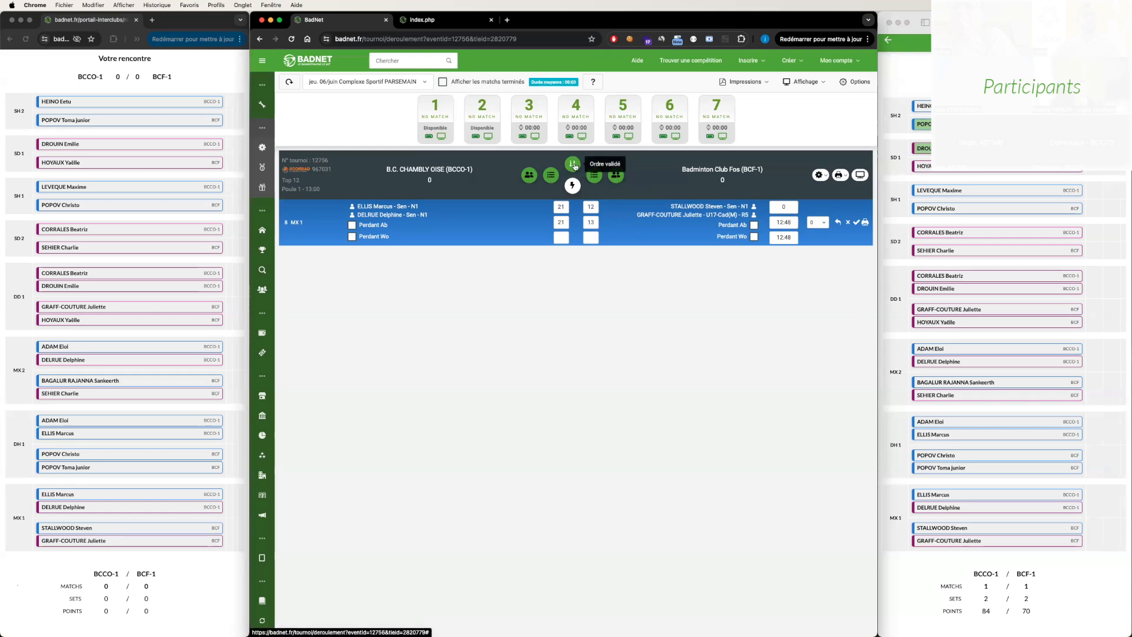
# - Check the common match order without saving it, and show the finished matches in the meeting's match list
pyautogui.click(574, 166)
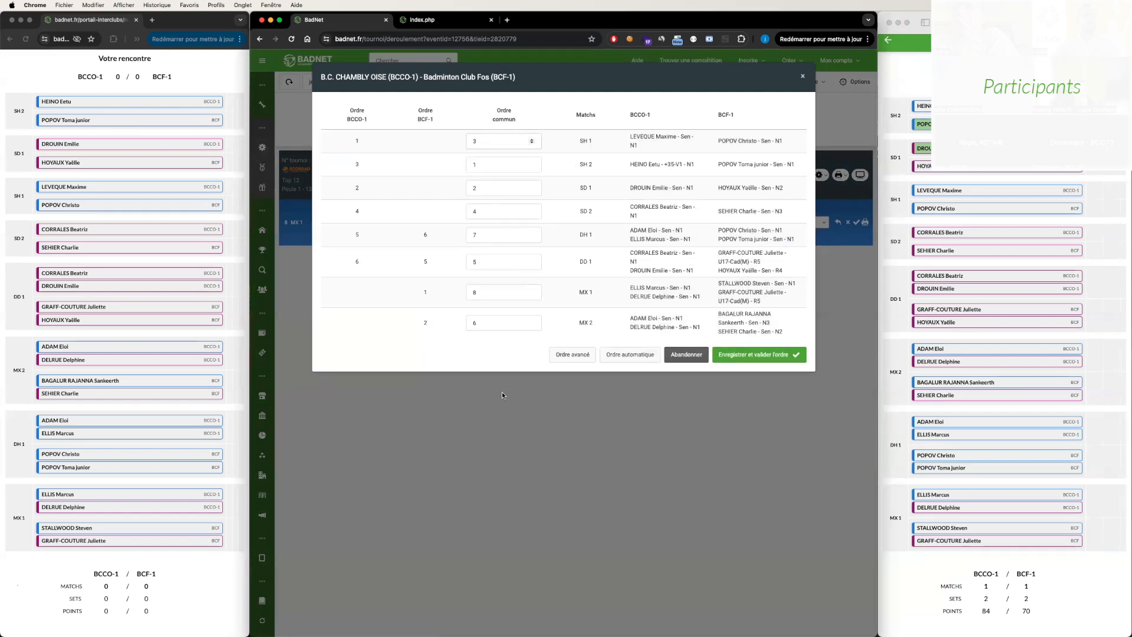
pyautogui.click(682, 356)
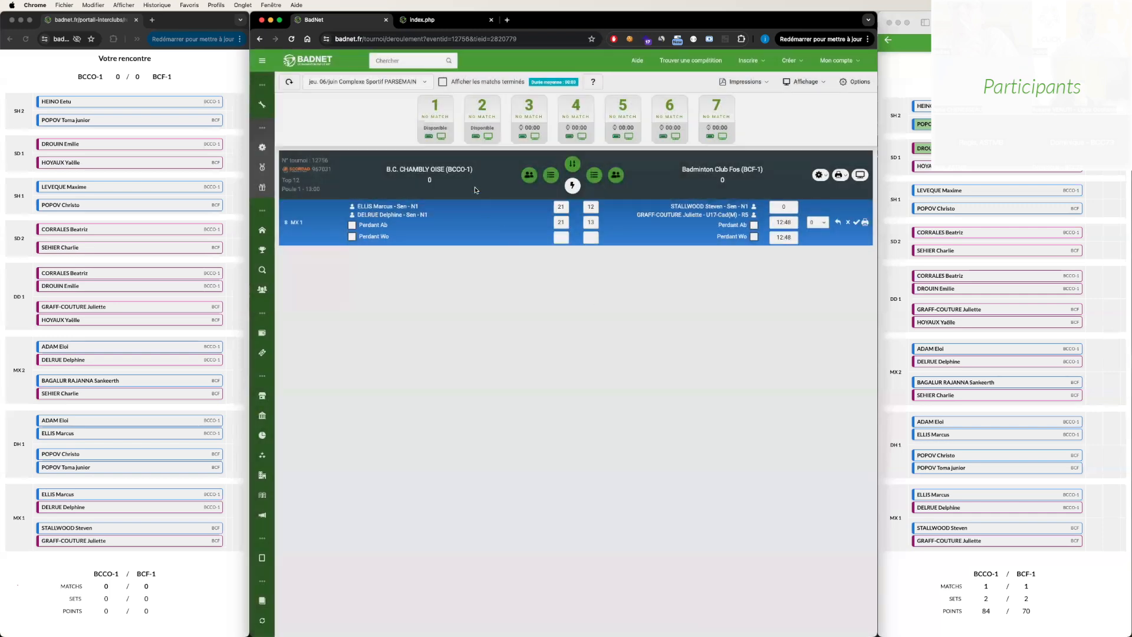
pyautogui.click(499, 87)
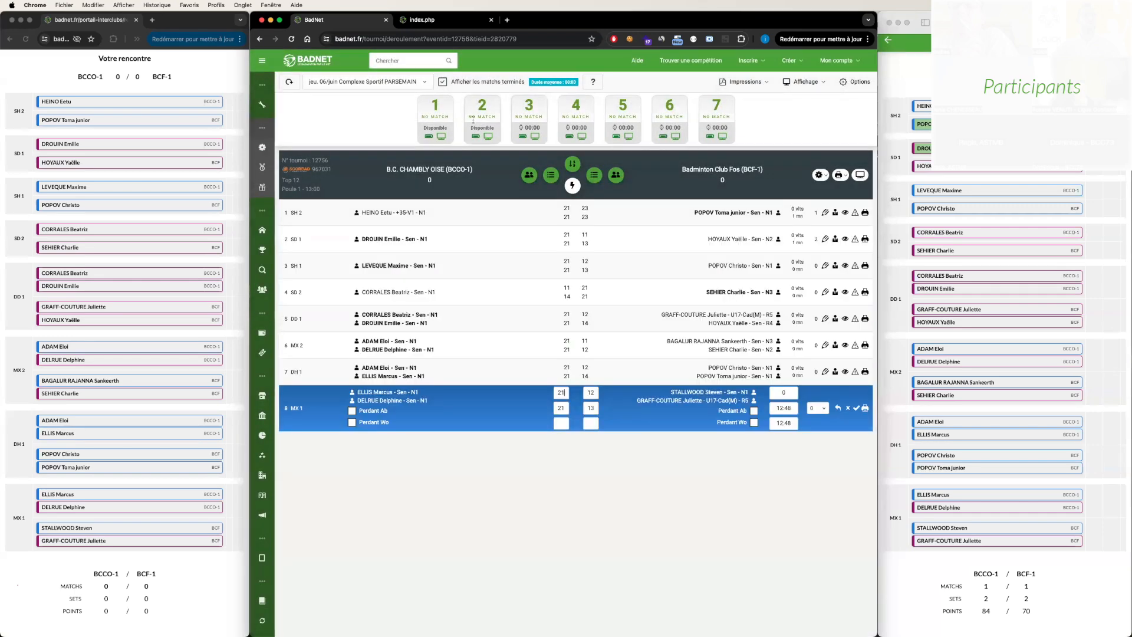
pyautogui.moveTo(285, 266); pyautogui.dragTo(293, 268)
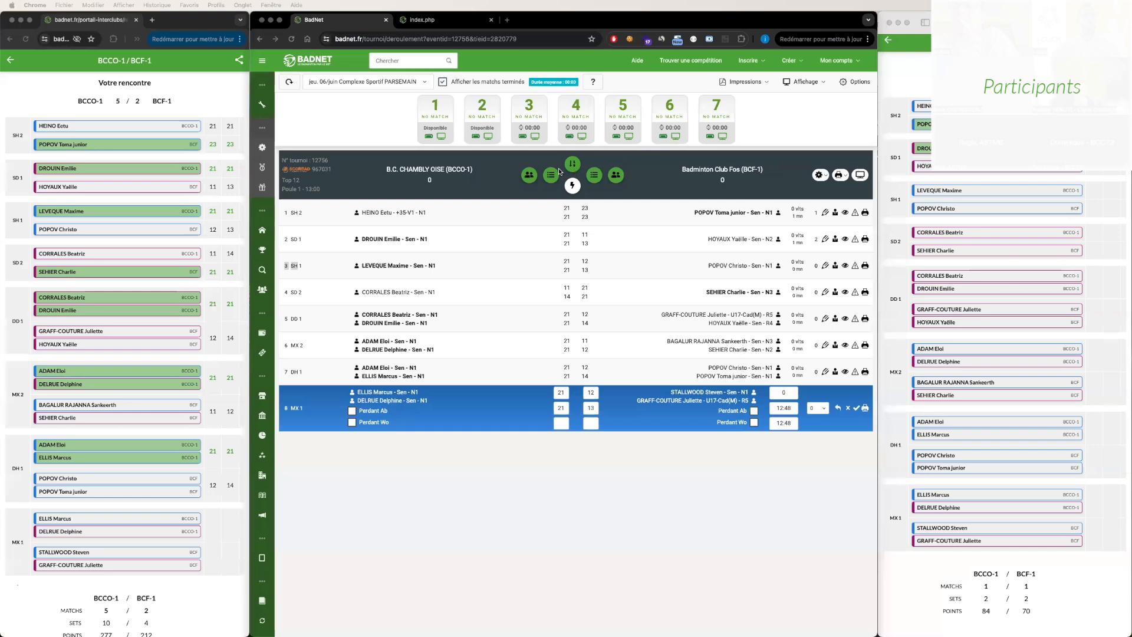
pyautogui.click(359, 276)
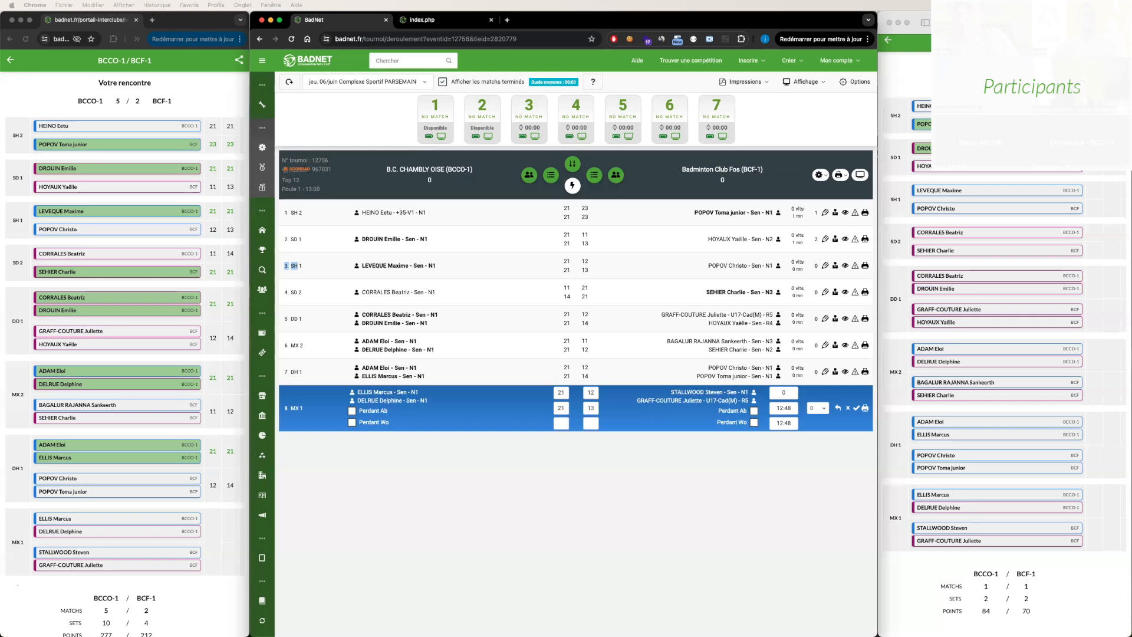
# - Try another BCF-1 player for SD 1 in the team composition, restore the original player and close without saving
pyautogui.click(593, 176)
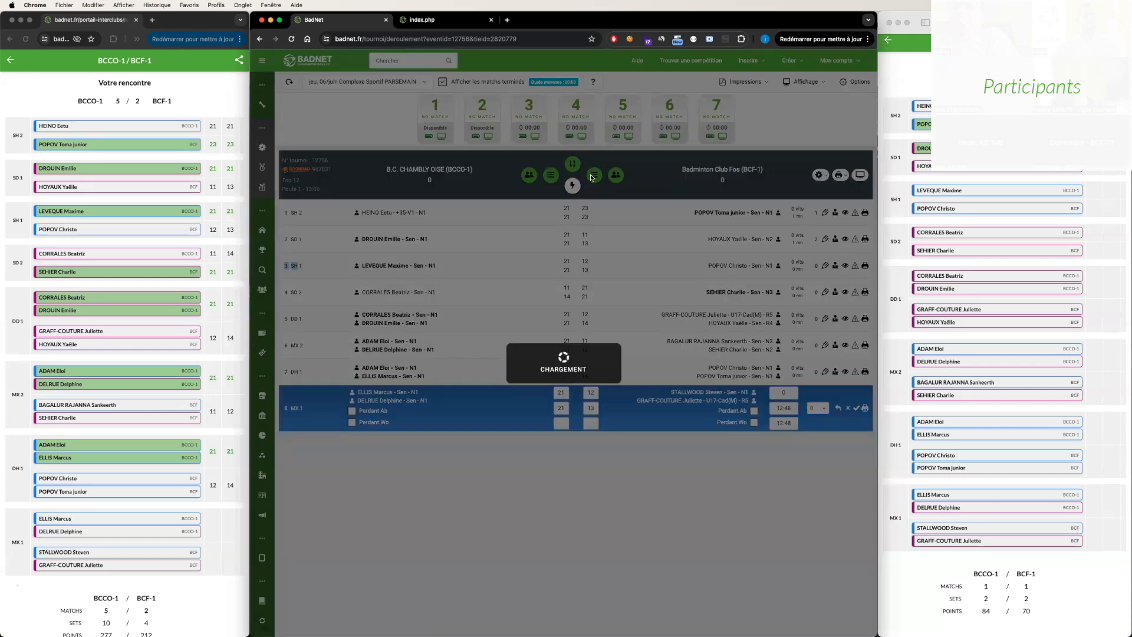
pyautogui.click(634, 192)
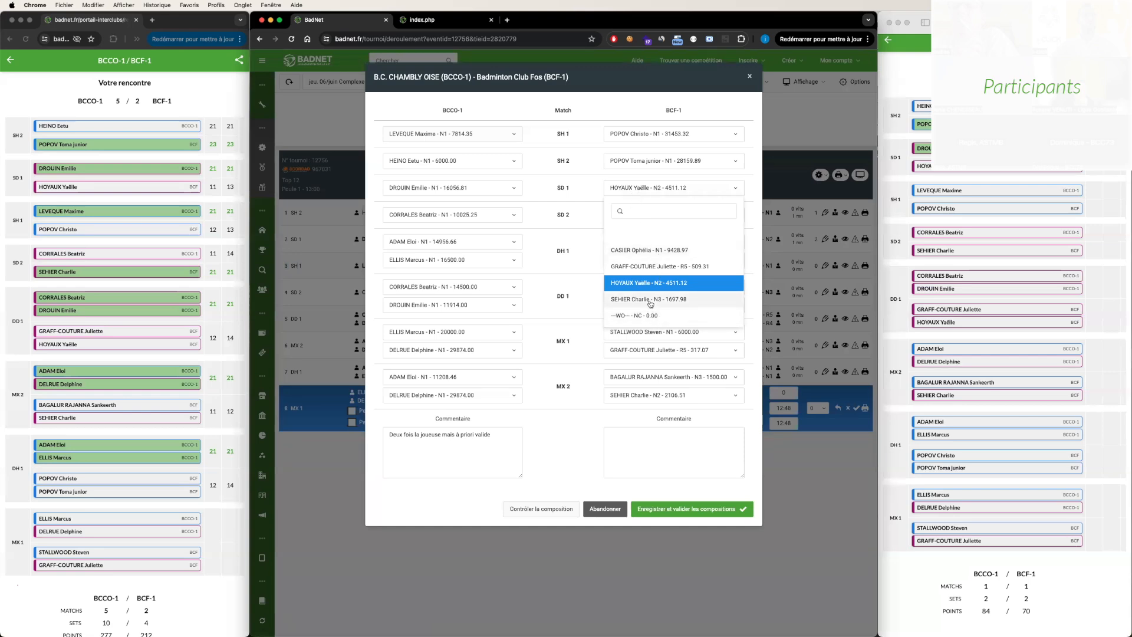
pyautogui.click(651, 301)
pyautogui.click(635, 187)
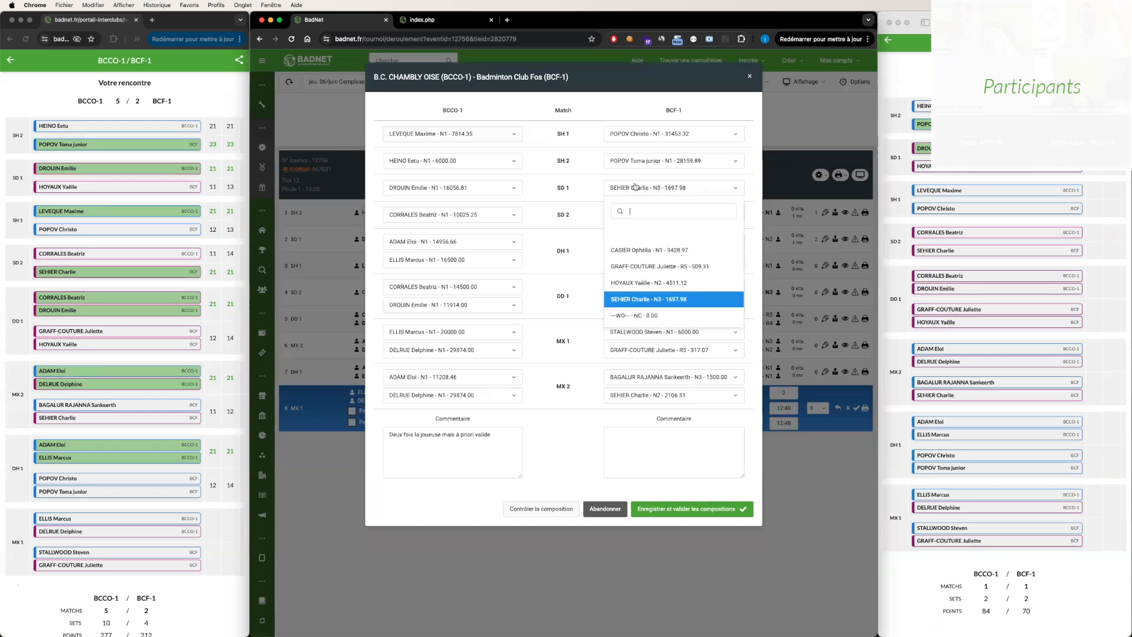
pyautogui.click(640, 282)
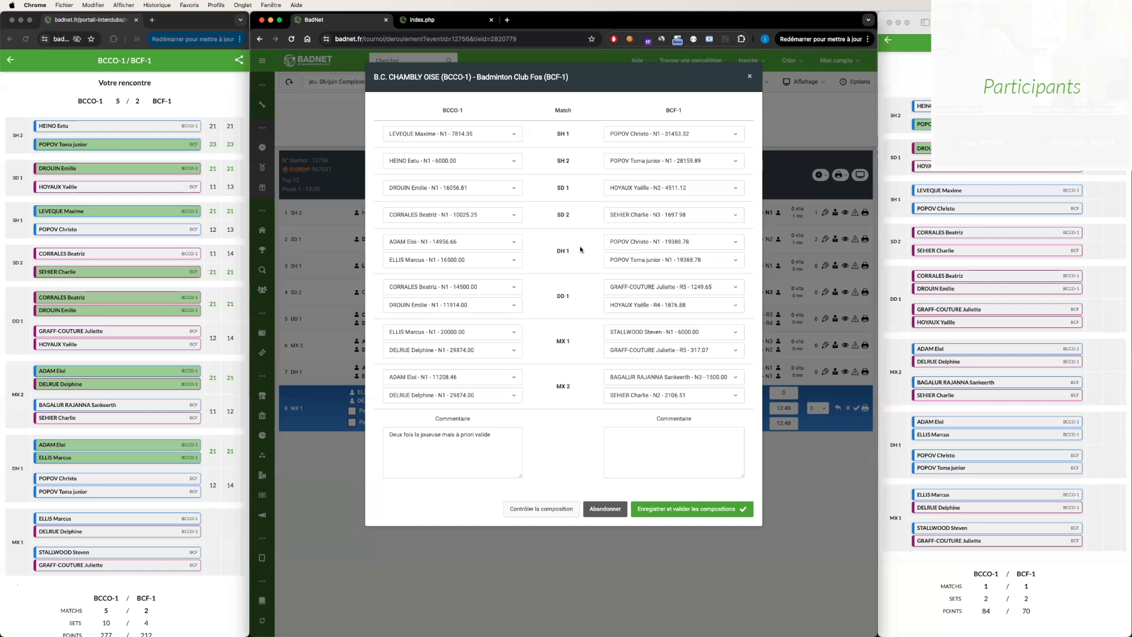
pyautogui.click(748, 78)
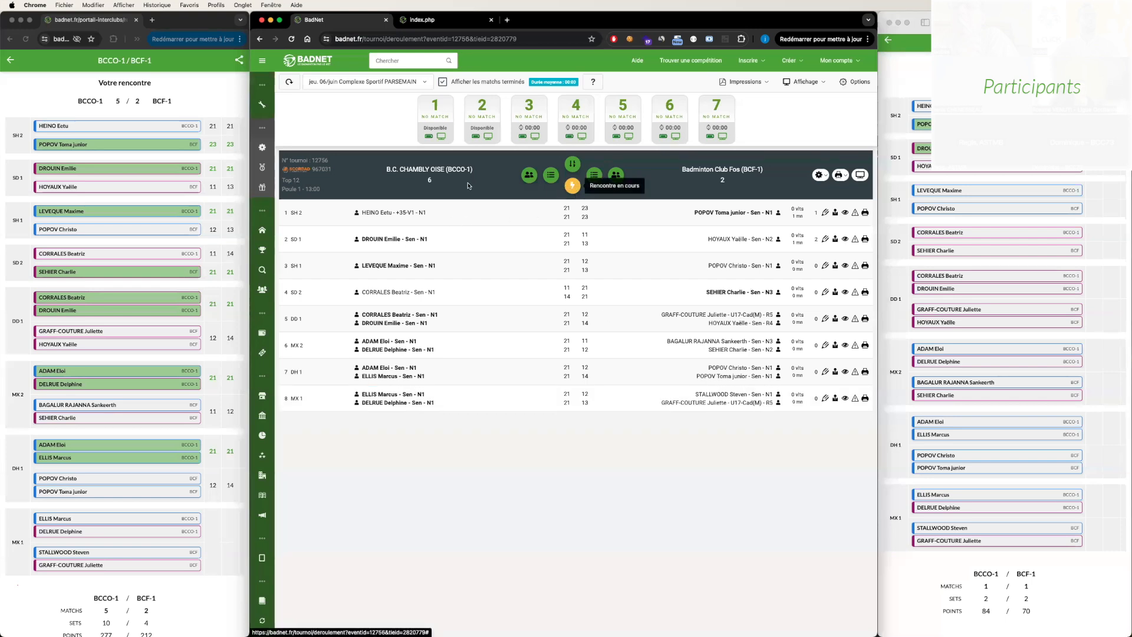
# - Refresh the meeting results in both captains' portals by going back to the overview and reopening the meeting
pyautogui.click(9, 63)
pyautogui.click(9, 63)
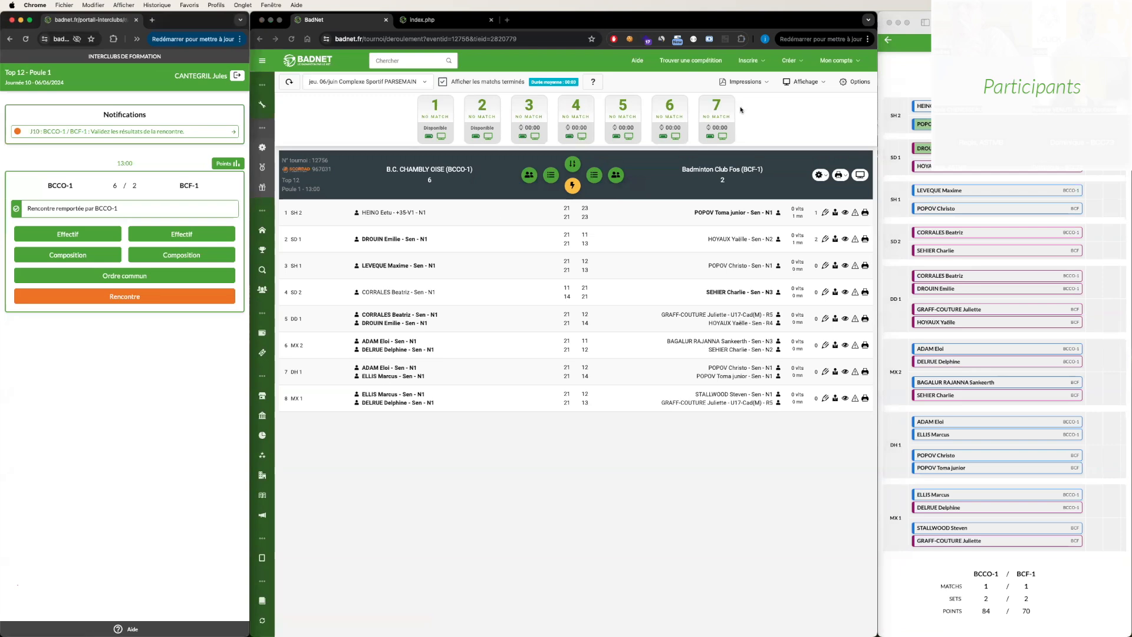
pyautogui.click(902, 47)
pyautogui.click(886, 39)
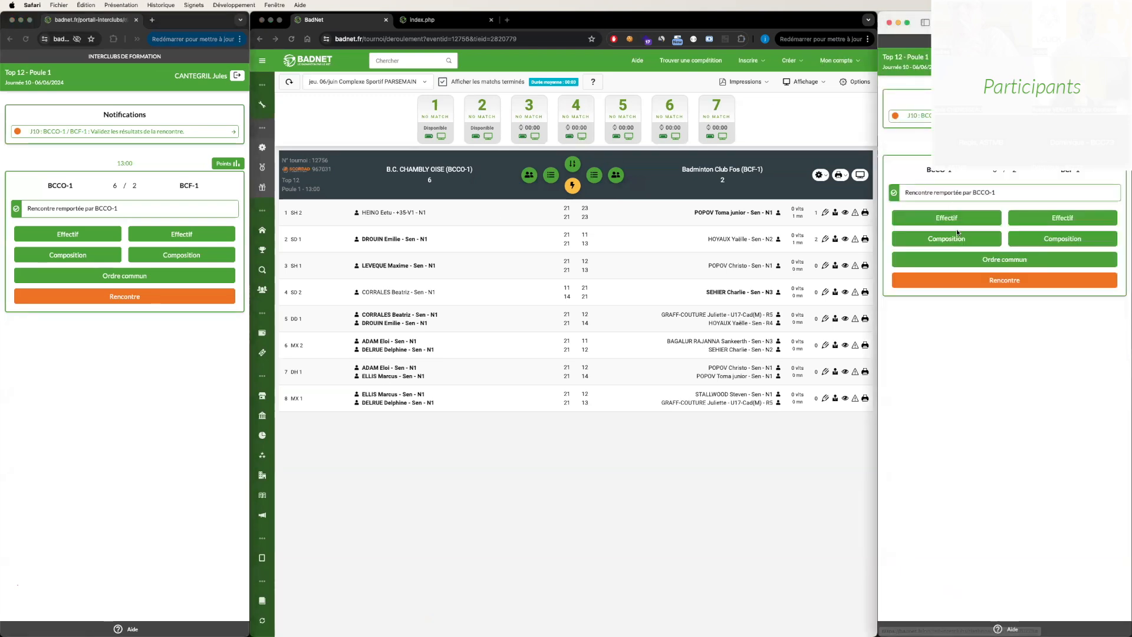
pyautogui.click(991, 281)
pyautogui.click(148, 295)
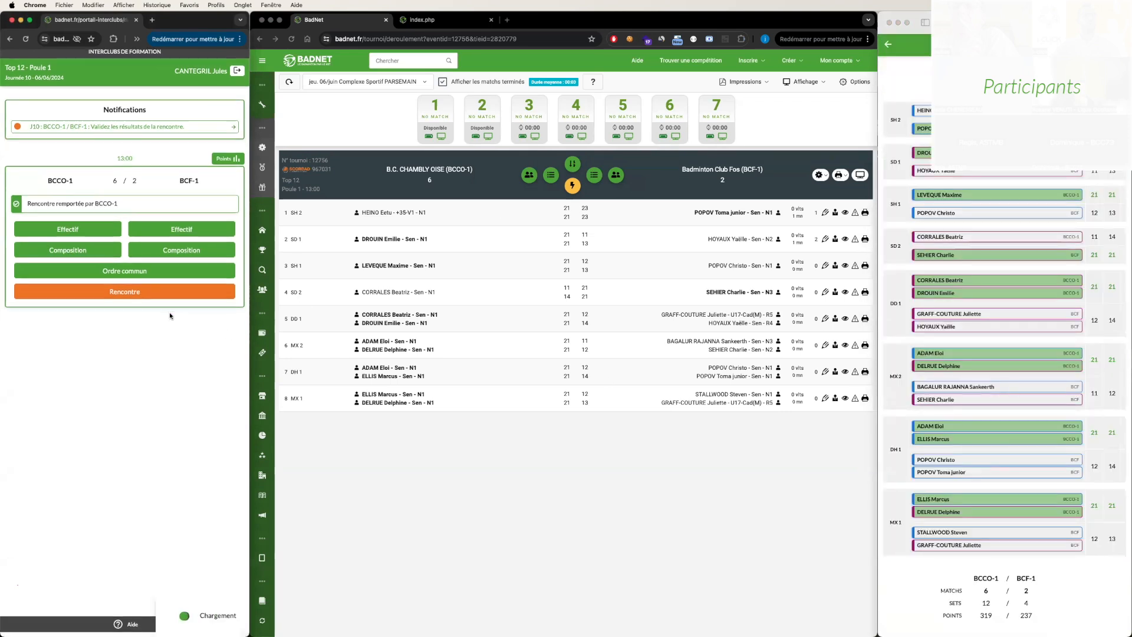
pyautogui.scroll(-3, 170, 315)
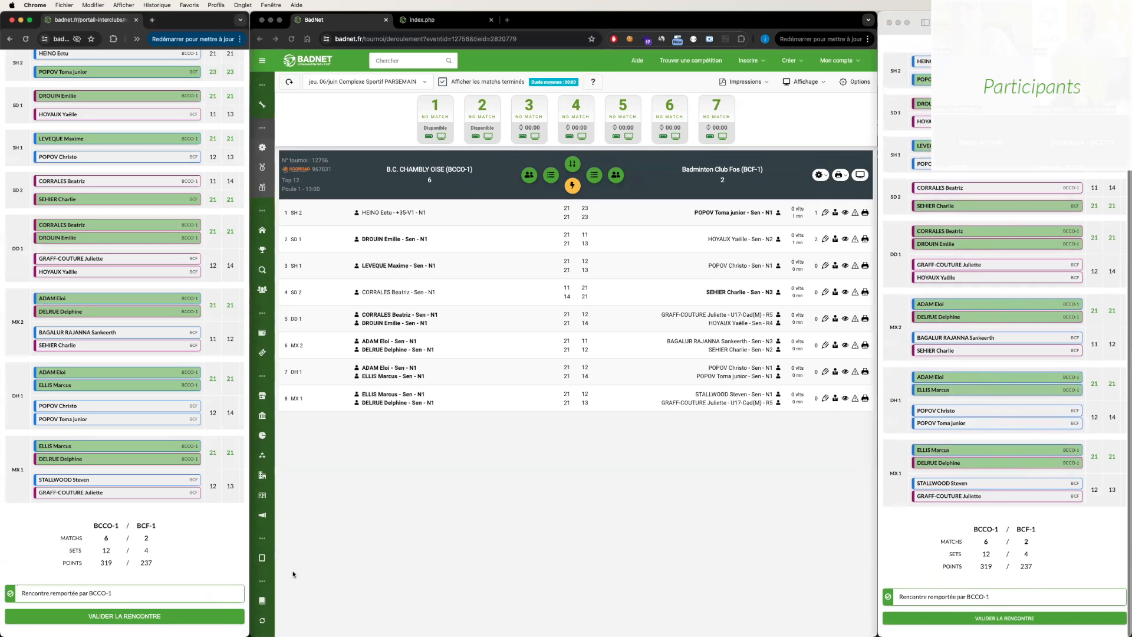
# - Validate the meeting and confirm the validation of its results in both the BCCO-1 and BCF-1 captains' portals
pyautogui.click(174, 617)
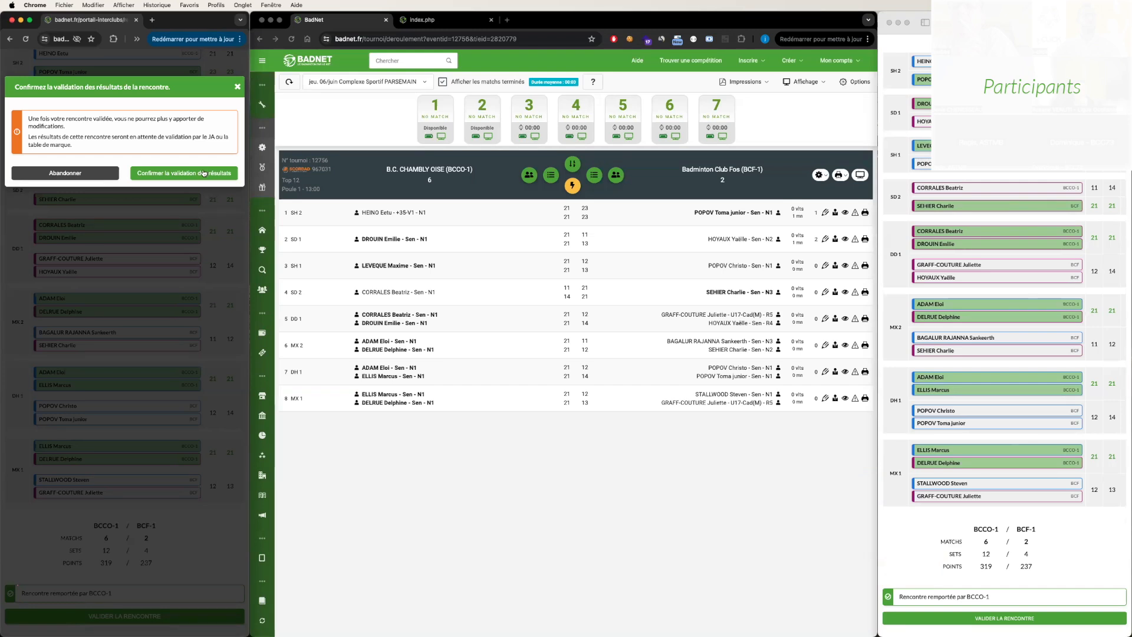
pyautogui.click(203, 172)
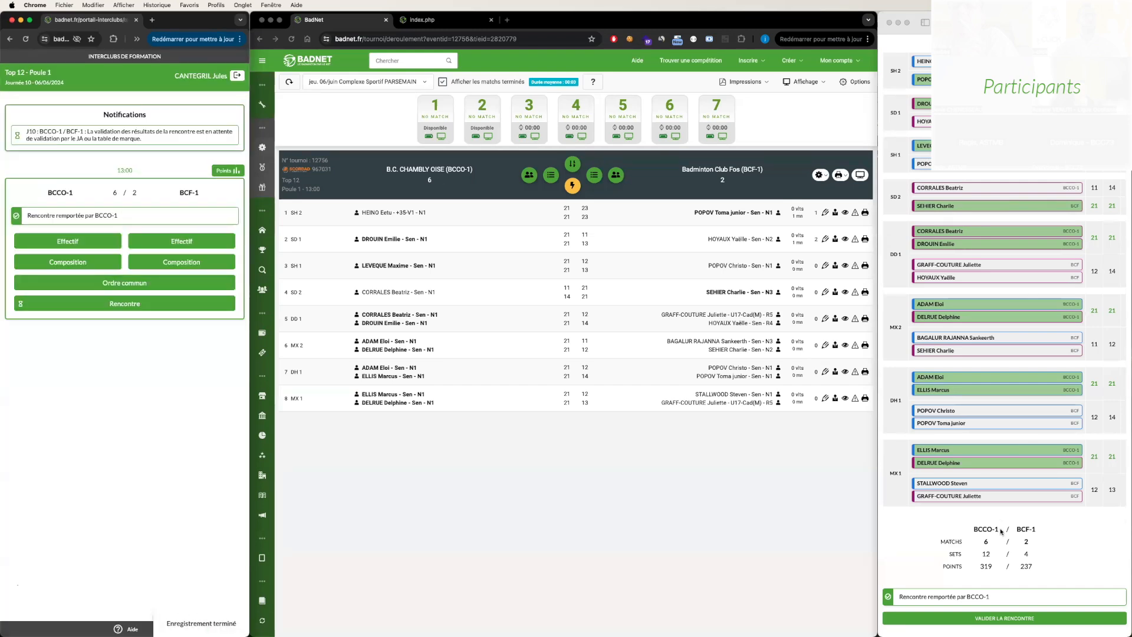
pyautogui.click(1029, 619)
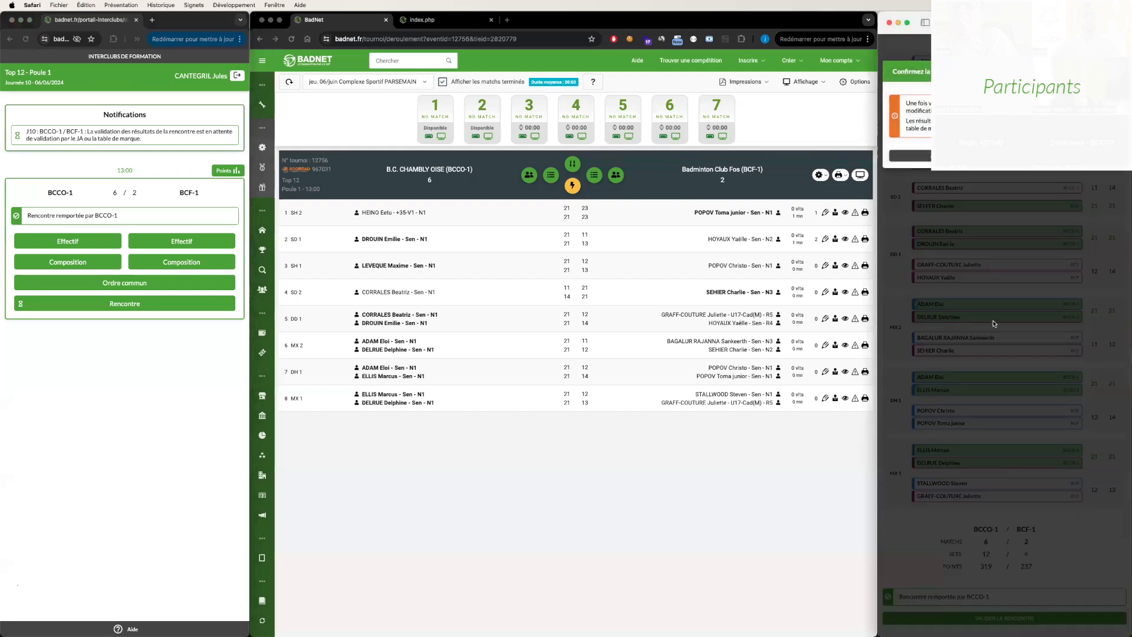
pyautogui.click(1062, 156)
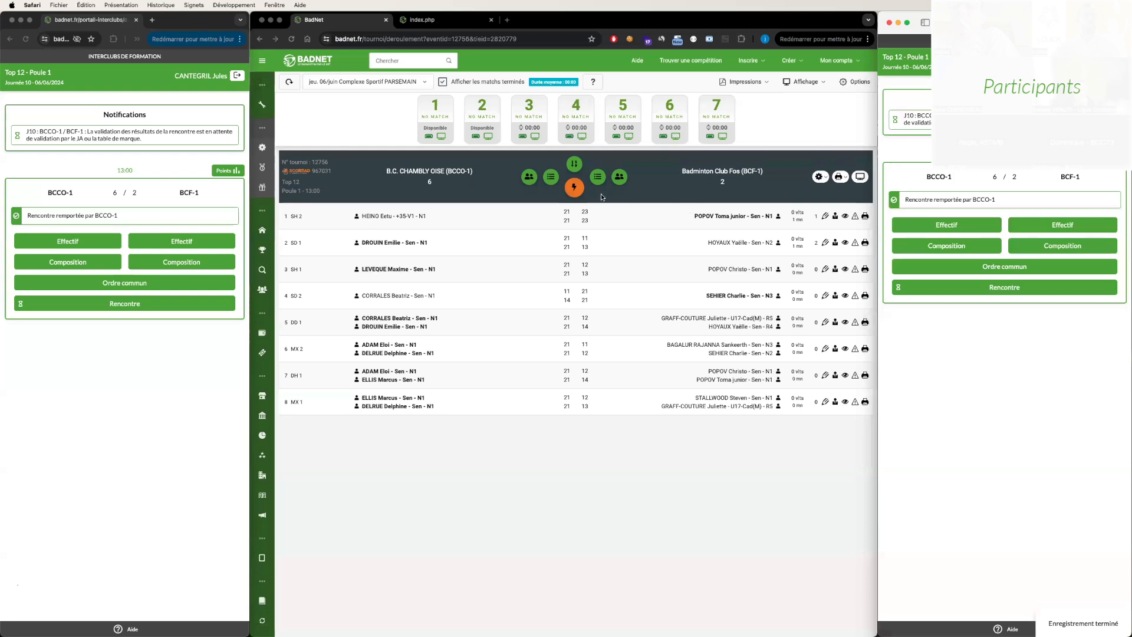
# - Review and validate the meeting's results at the scoring table, confirm the validation, and hide the finished matches
pyautogui.click(586, 194)
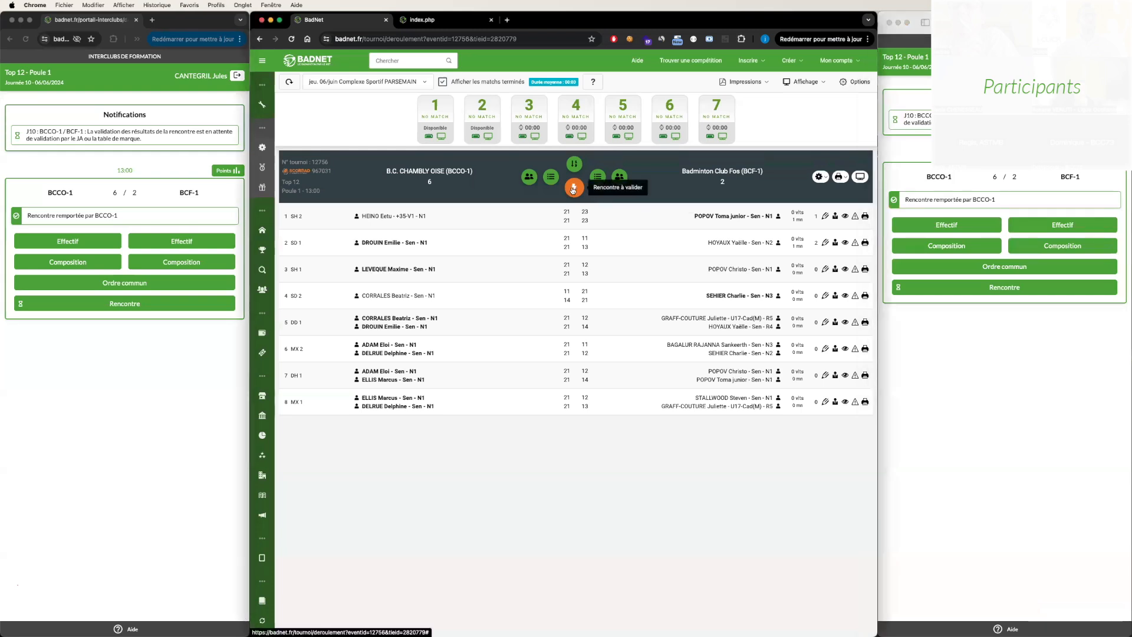
pyautogui.click(575, 192)
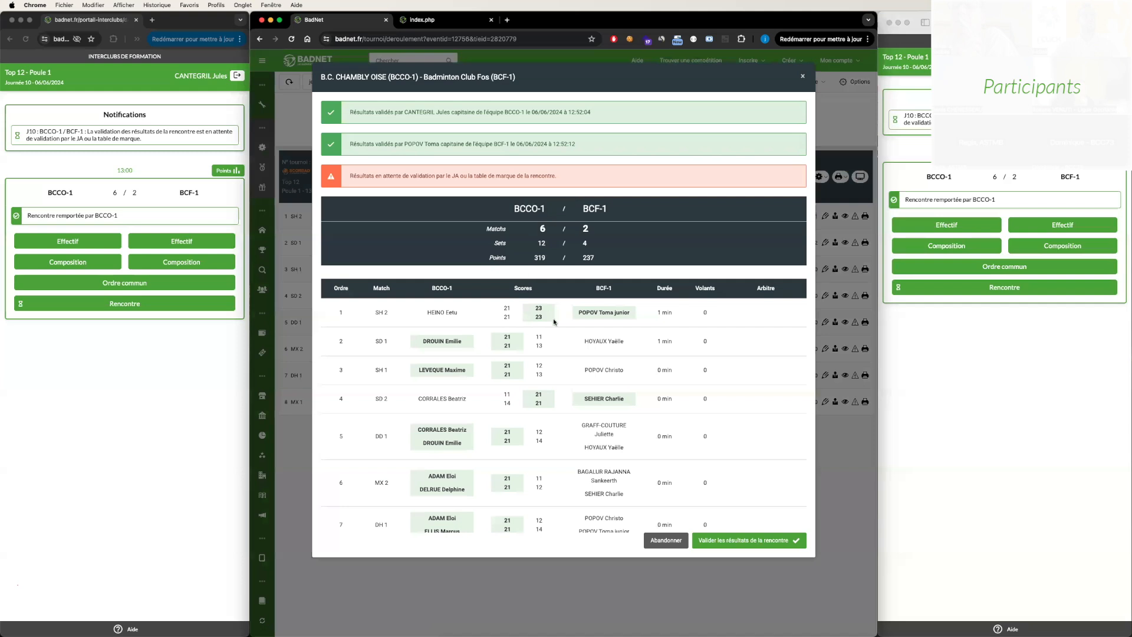
pyautogui.moveTo(348, 113); pyautogui.dragTo(589, 150)
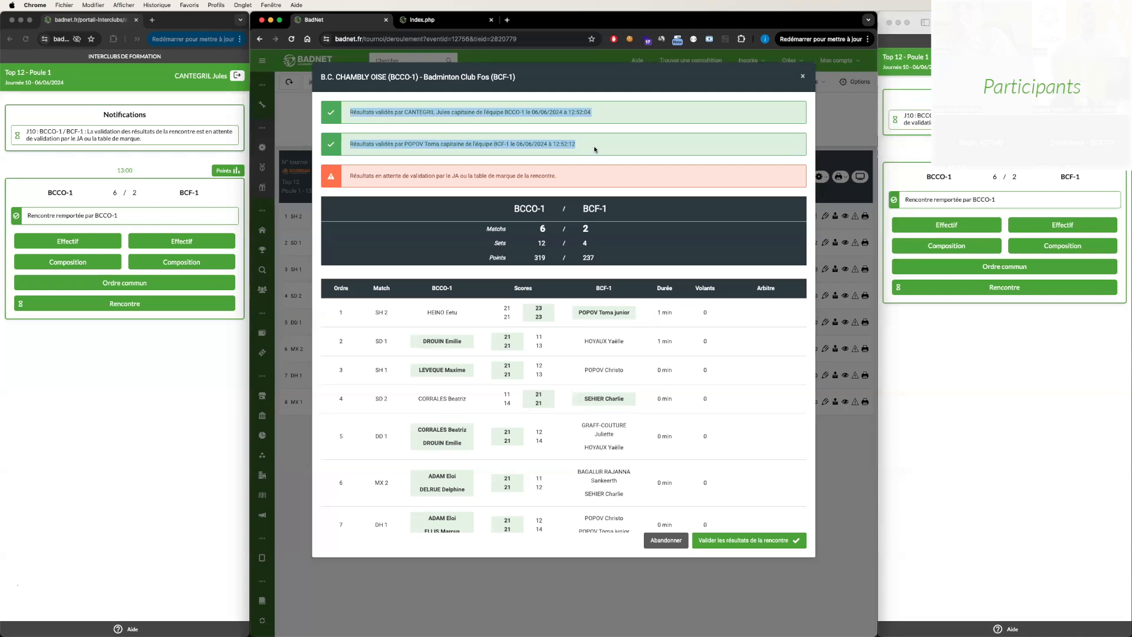
pyautogui.scroll(-2, 593, 147)
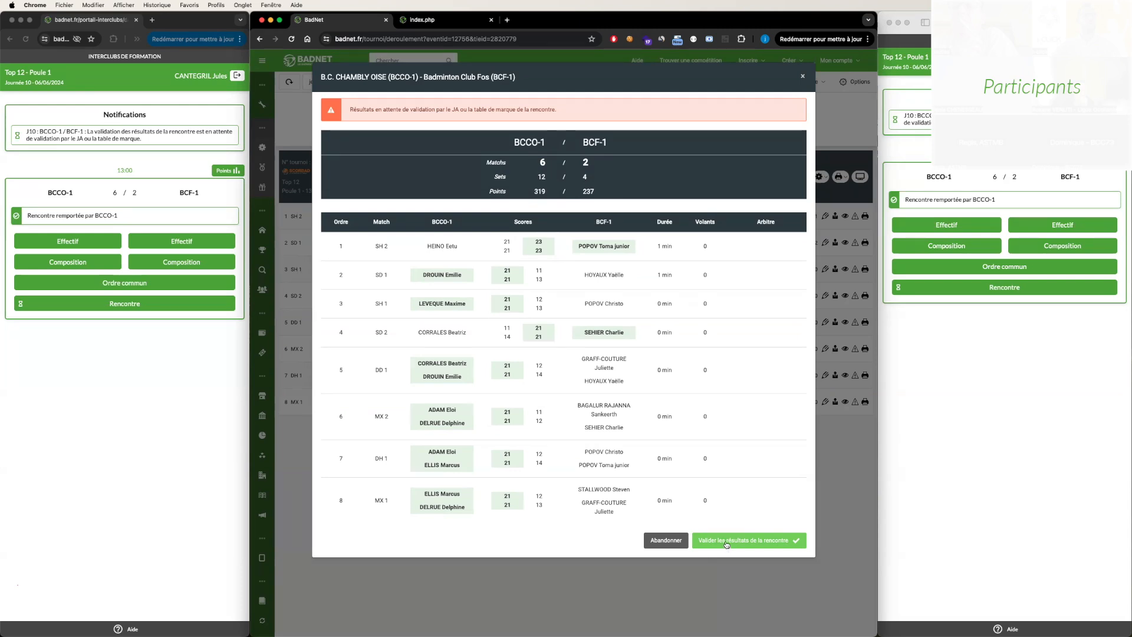
pyautogui.click(727, 543)
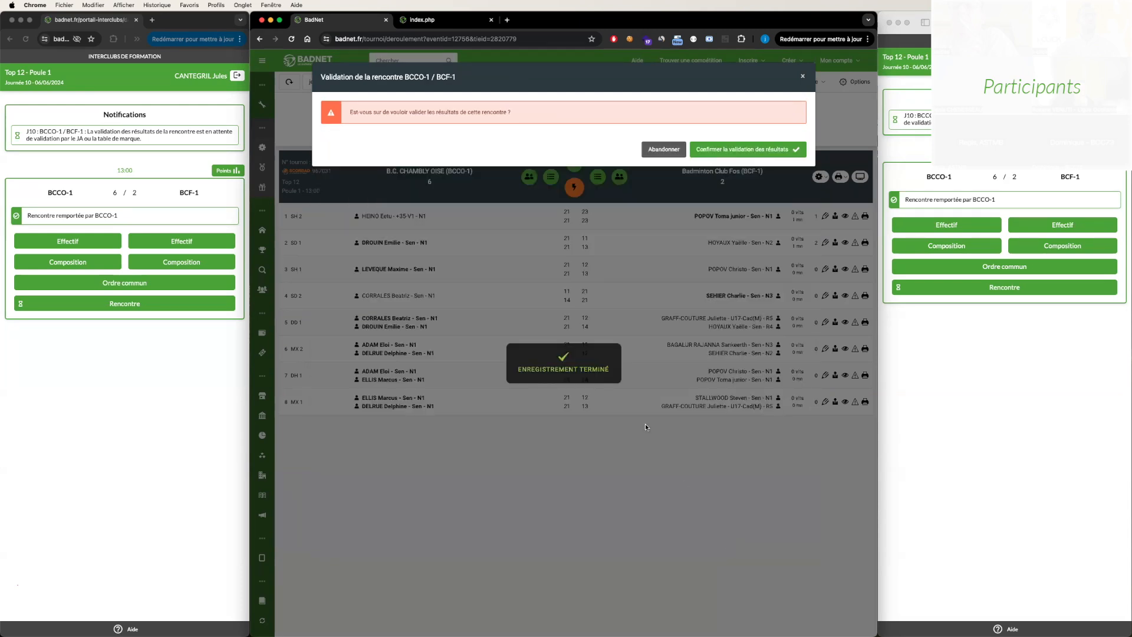
pyautogui.click(724, 151)
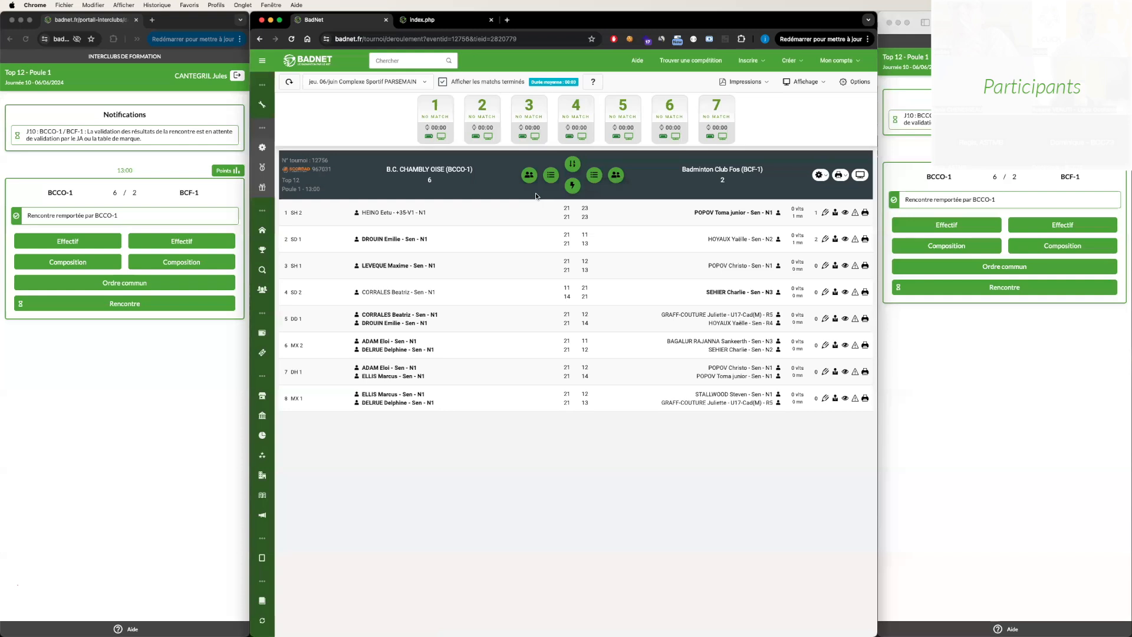
pyautogui.click(443, 83)
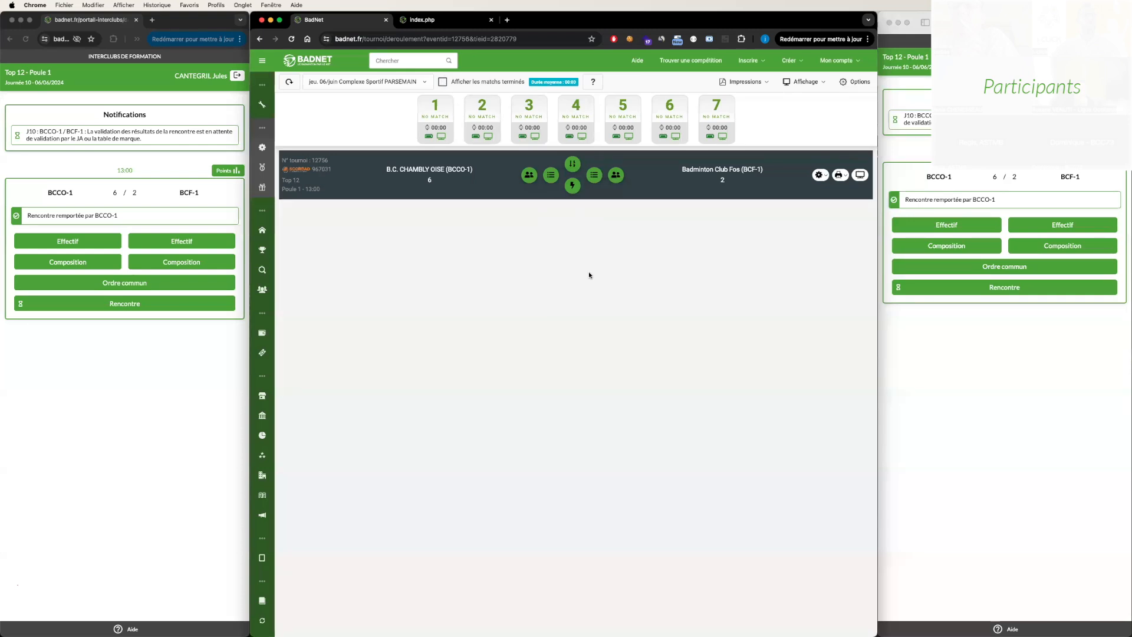
# - Reload the BCF-1 and BCCO-1 captains' portals to check their notifications after the final validation
pyautogui.click(1026, 22)
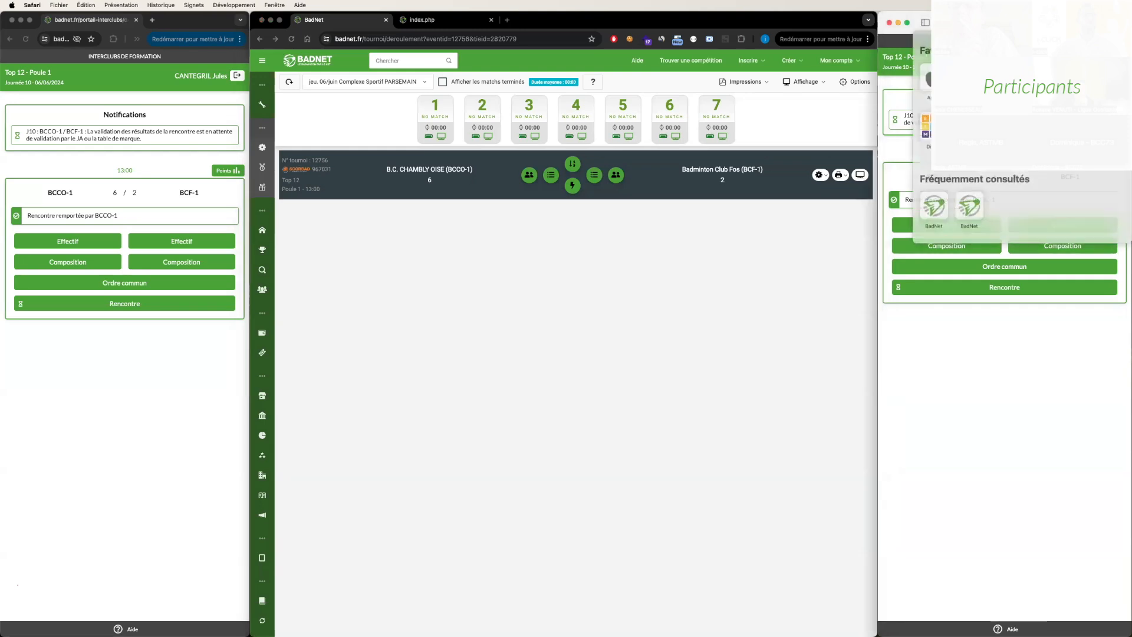
pyautogui.press('Return')
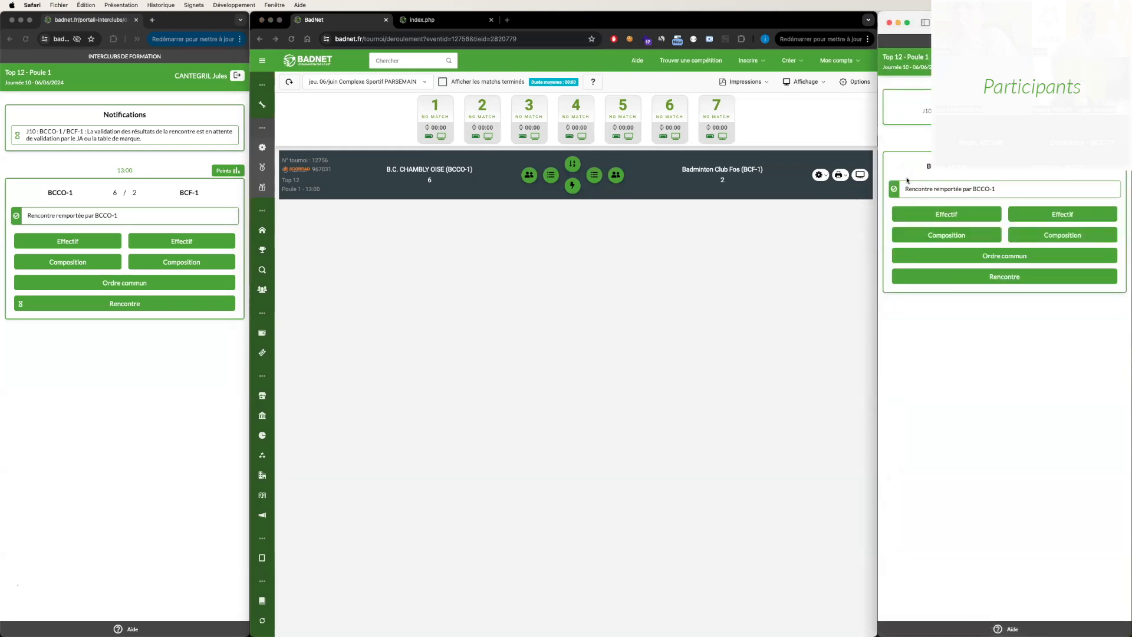
pyautogui.click(89, 41)
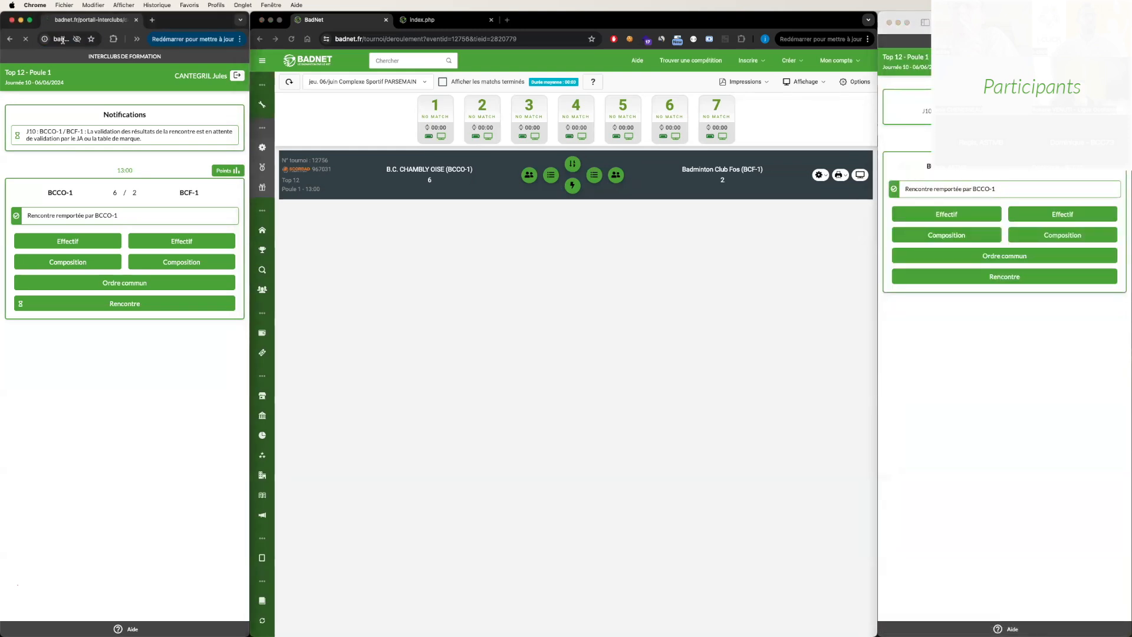
pyautogui.press('Return')
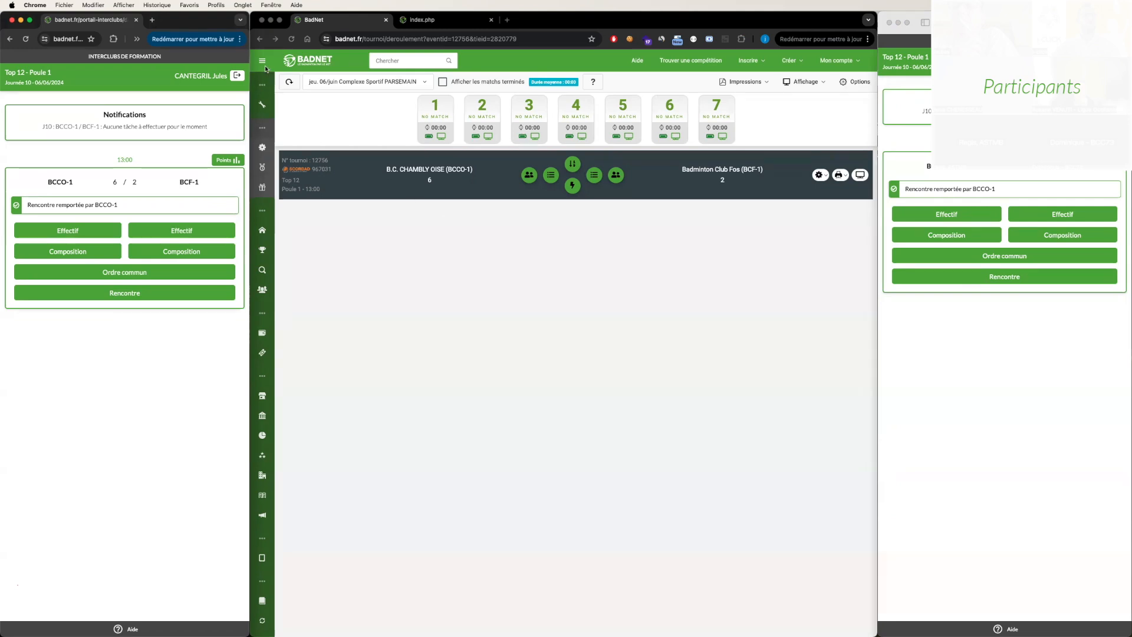
# - Go to the competition's divisions, search for "chamb" and open the B.C. Chambly Oise (BCCO-1) team page
pyautogui.click(346, 146)
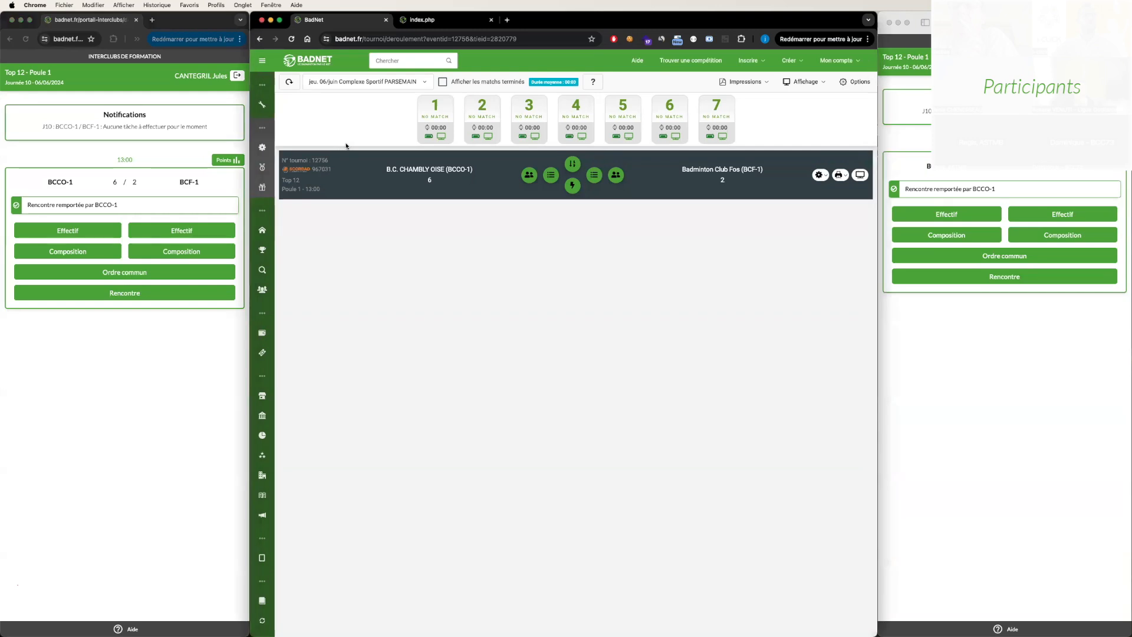
pyautogui.click(259, 63)
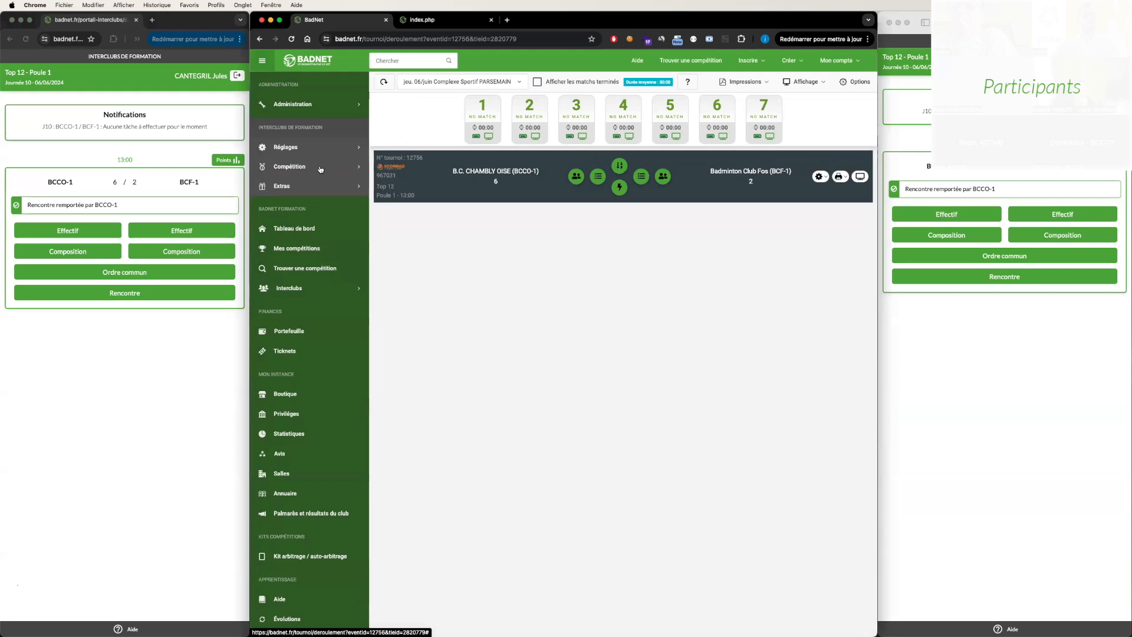
pyautogui.click(320, 170)
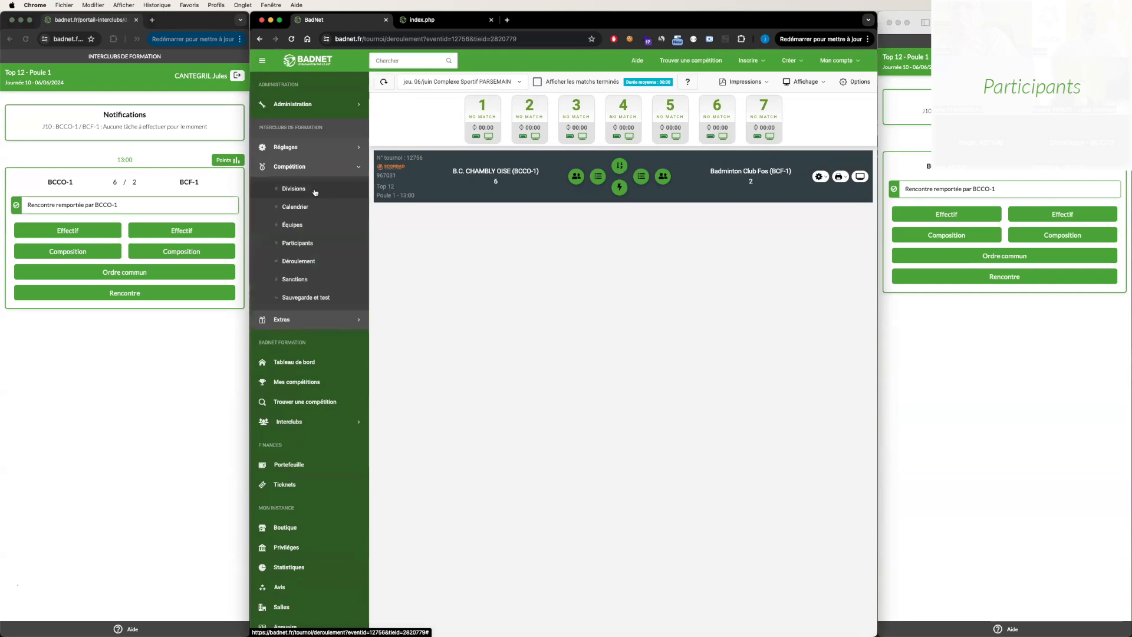
pyautogui.click(315, 190)
pyautogui.scroll(-5, 439, 265)
pyautogui.scroll(5, 440, 265)
pyautogui.click(417, 61)
pyautogui.write('chamb')
pyautogui.click(438, 116)
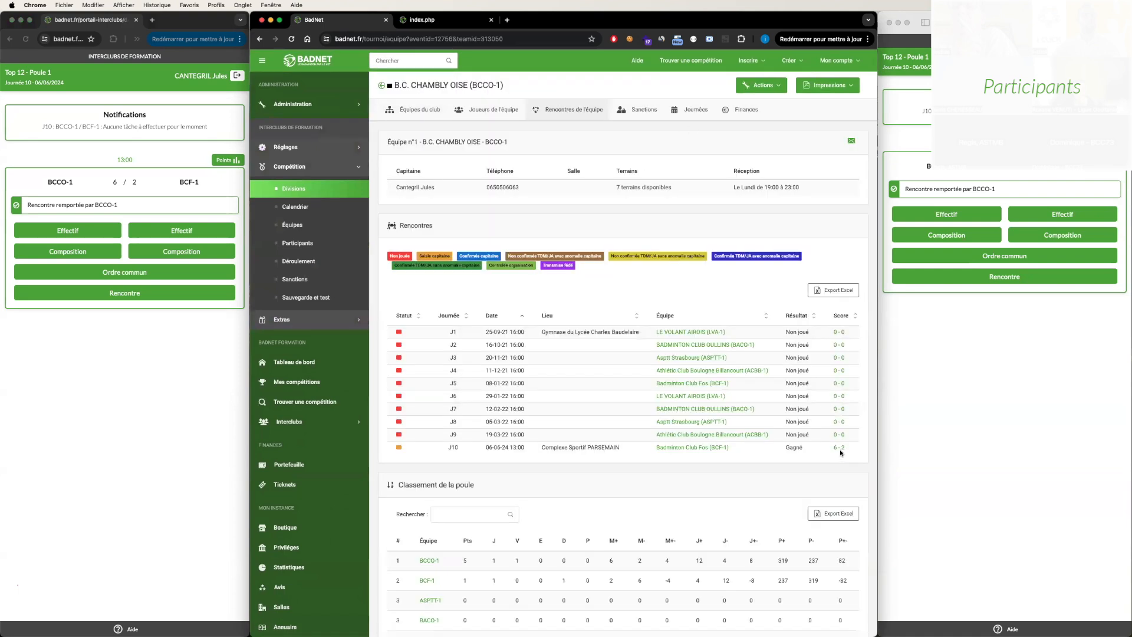
# - Open BCCO-1's J10 meeting against BCF-1, examine its confirmation status and display the history of its proceedings
pyautogui.click(840, 451)
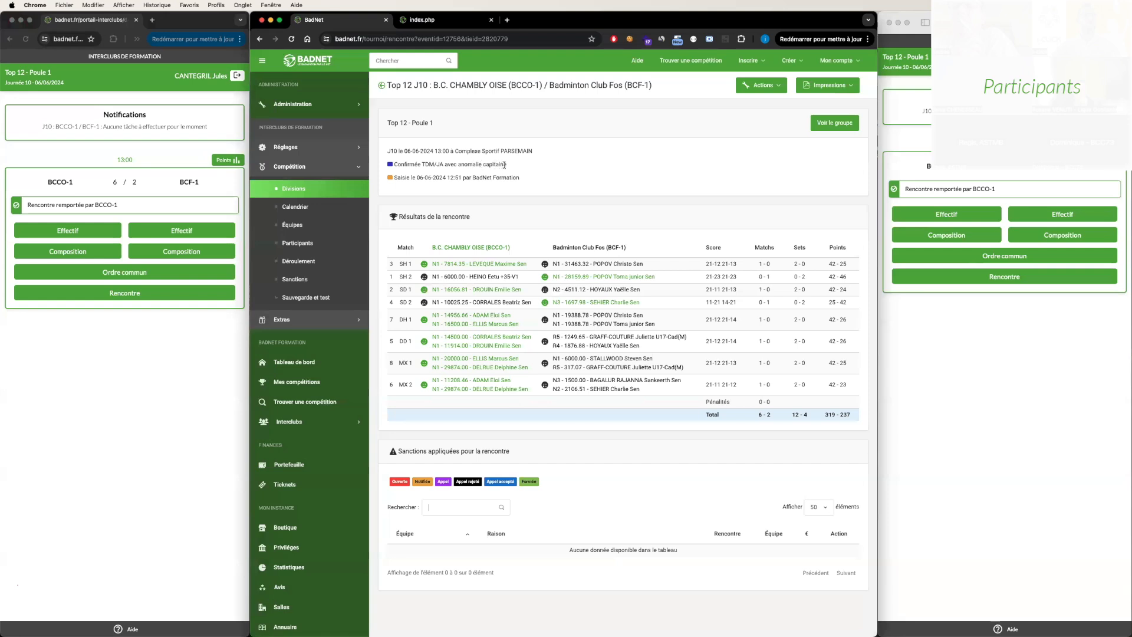
pyautogui.moveTo(504, 165); pyautogui.dragTo(395, 163)
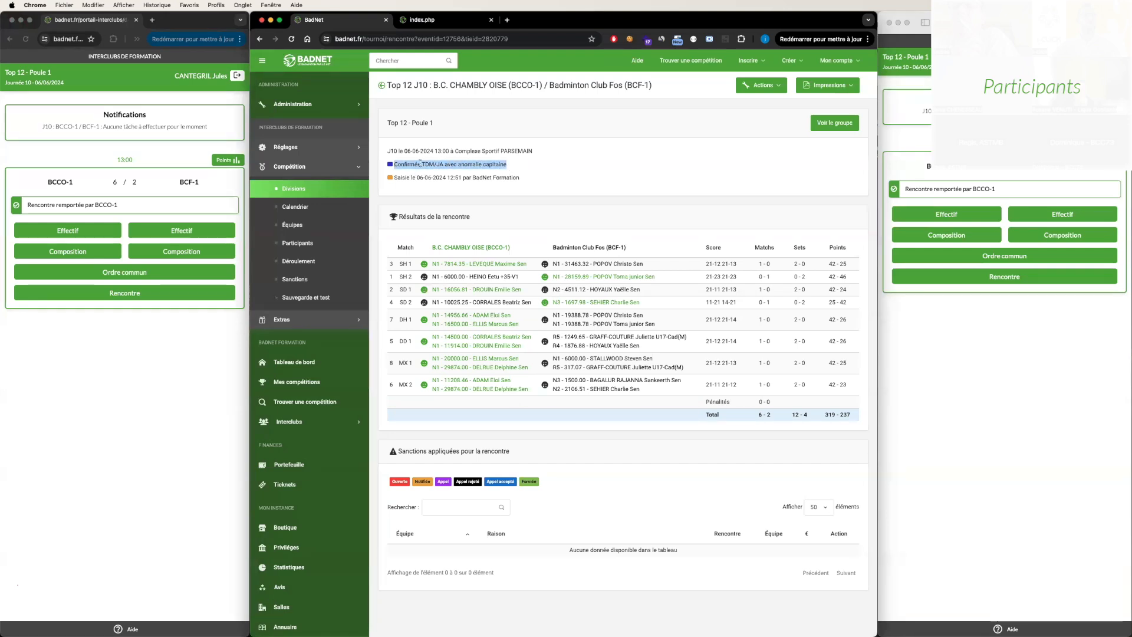
pyautogui.click(420, 164)
pyautogui.click(779, 87)
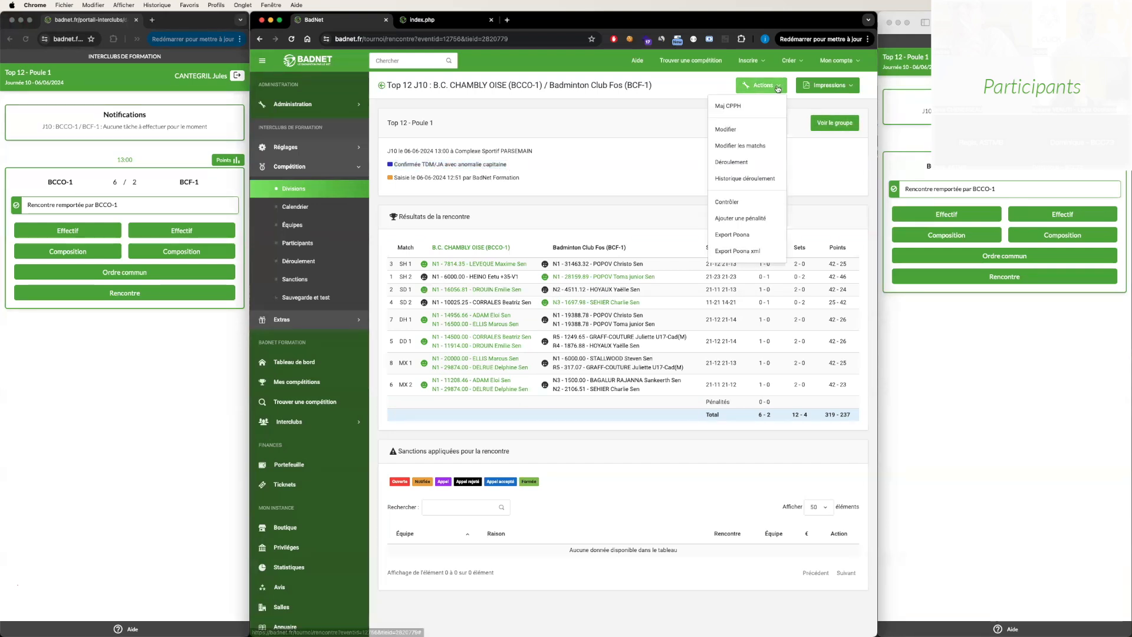
pyautogui.click(761, 178)
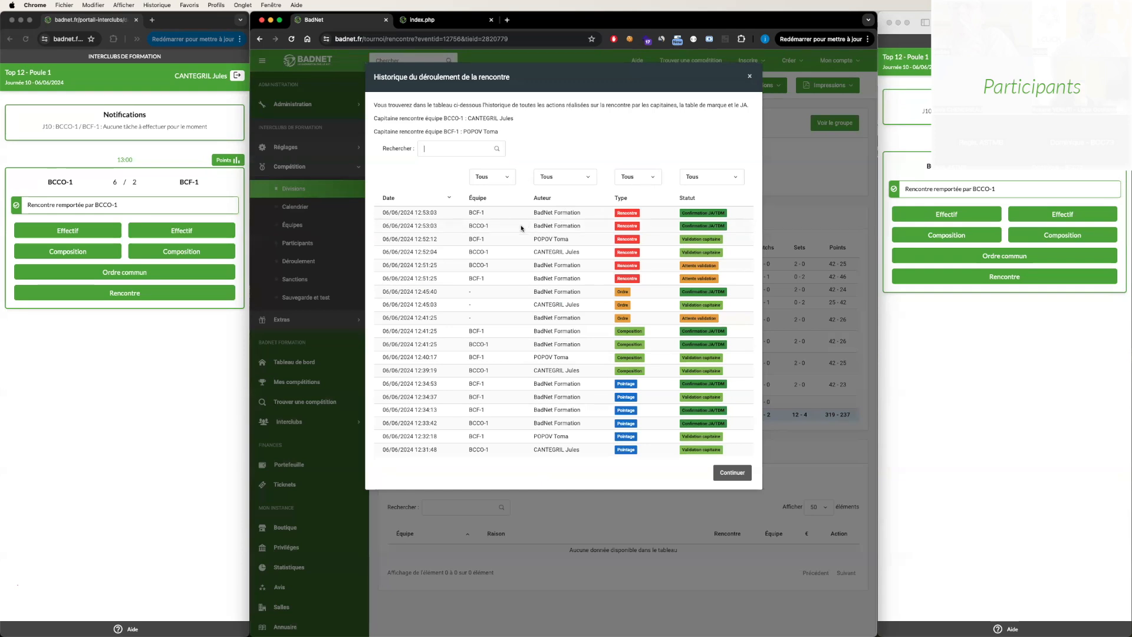
# - Filter the meeting history by the type Rencontre and examine the pending, captain-validated and scoring-table-confirmed entries
pyautogui.click(648, 177)
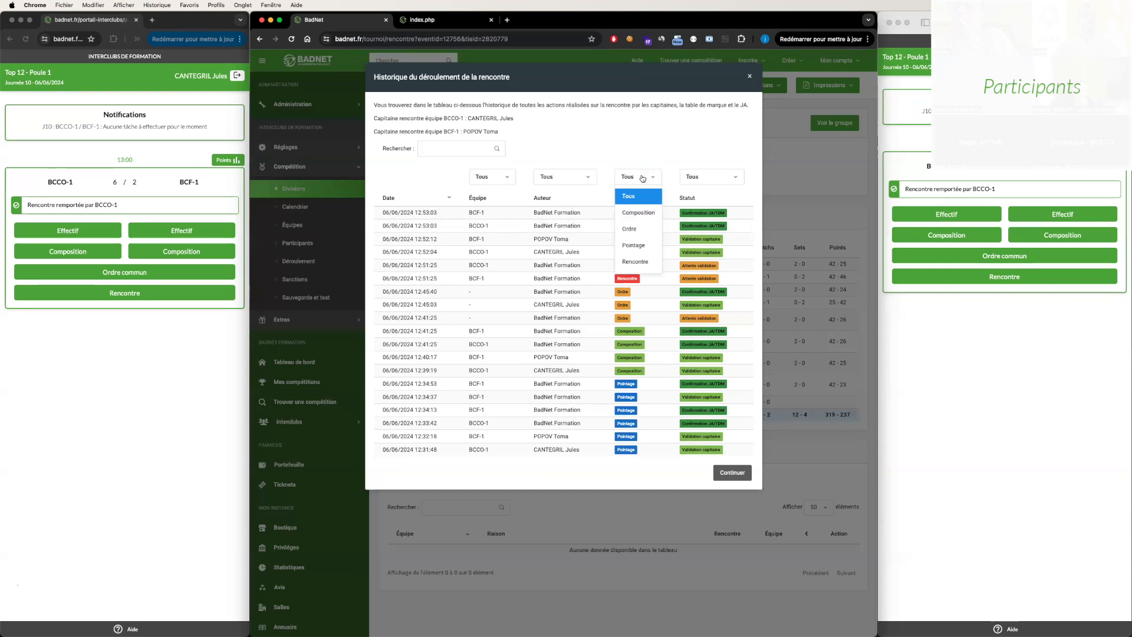
pyautogui.click(636, 261)
pyautogui.moveTo(719, 285); pyautogui.dragTo(391, 266)
pyautogui.moveTo(731, 252); pyautogui.dragTo(401, 241)
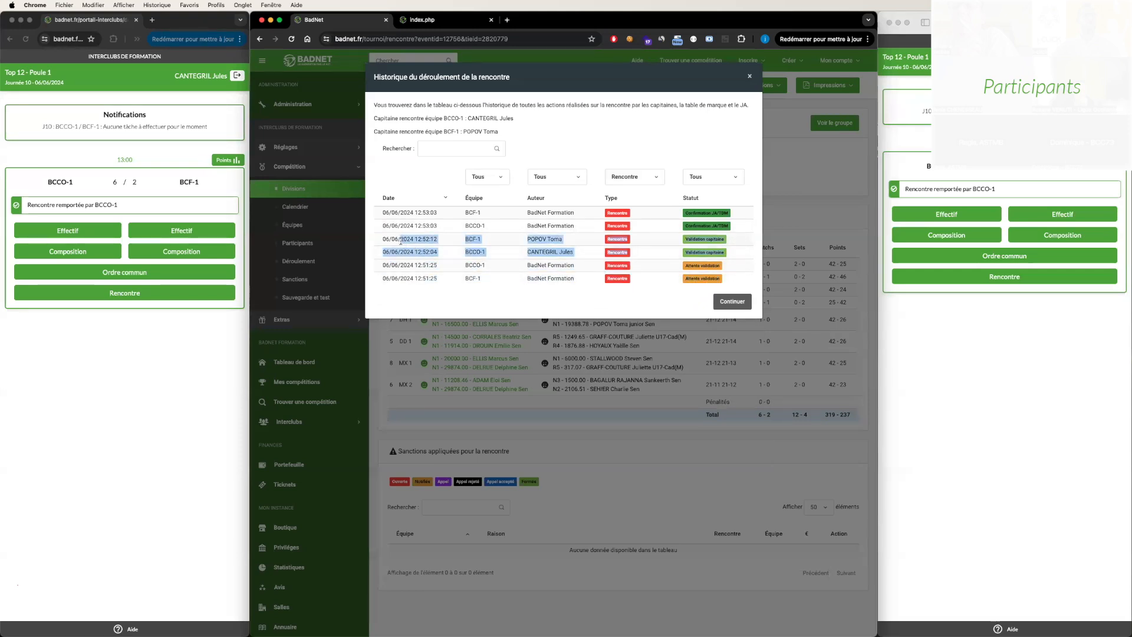
pyautogui.moveTo(618, 226); pyautogui.dragTo(387, 219)
pyautogui.click(476, 233)
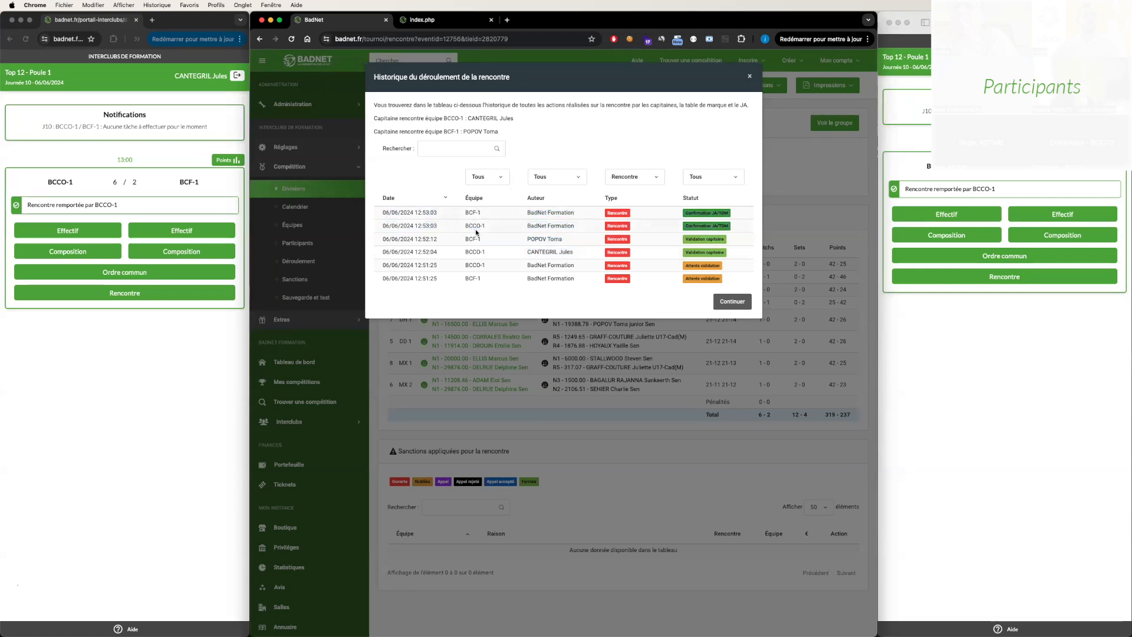
# - Filter the meeting history by Composition and by Pointage, examine the entries and close the history
pyautogui.click(646, 181)
pyautogui.click(640, 213)
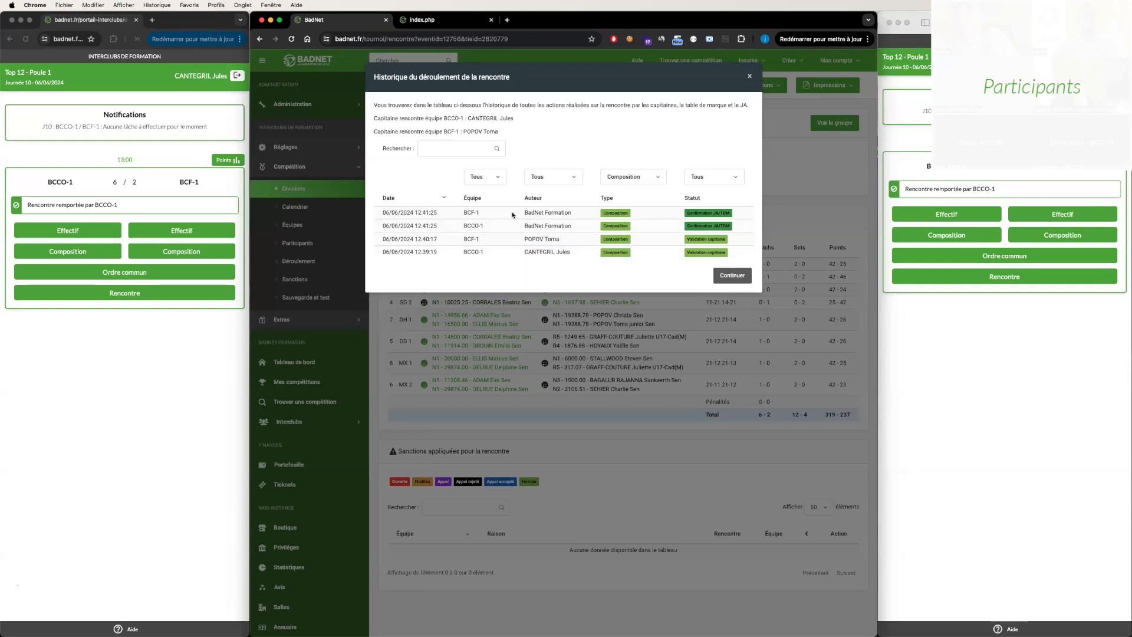
pyautogui.click(623, 178)
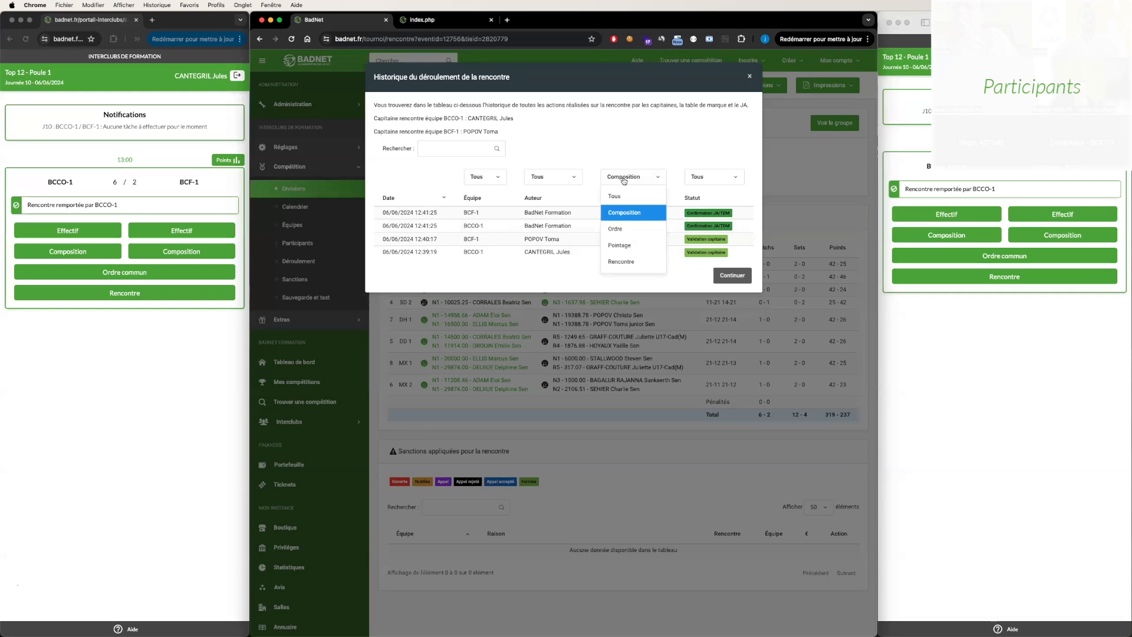
pyautogui.click(637, 247)
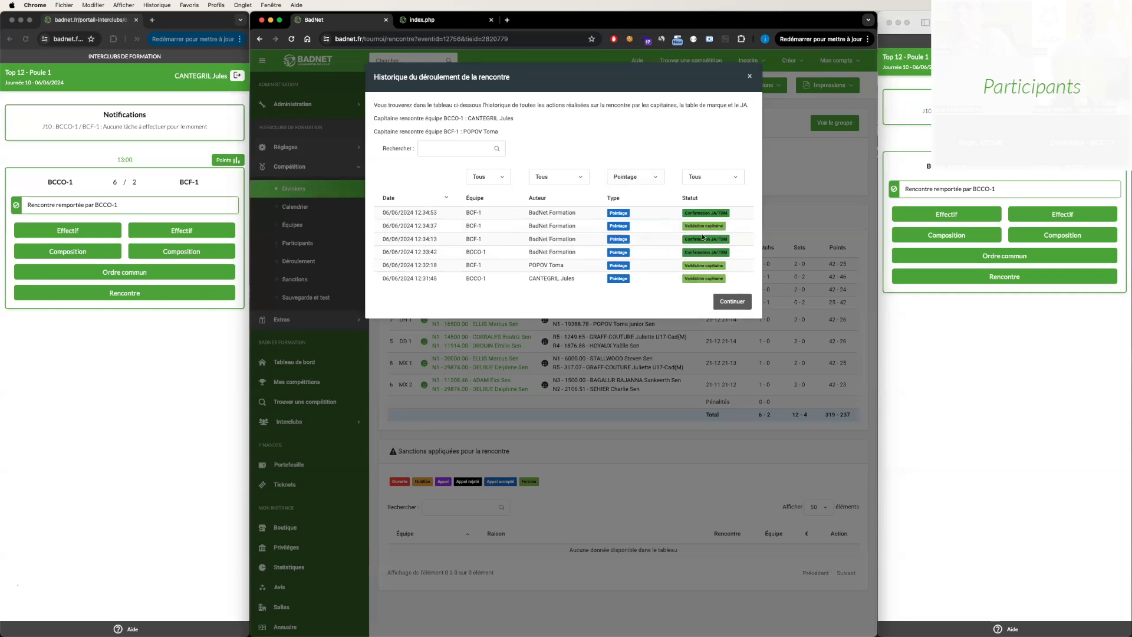
pyautogui.moveTo(731, 277); pyautogui.dragTo(379, 230)
pyautogui.click(764, 80)
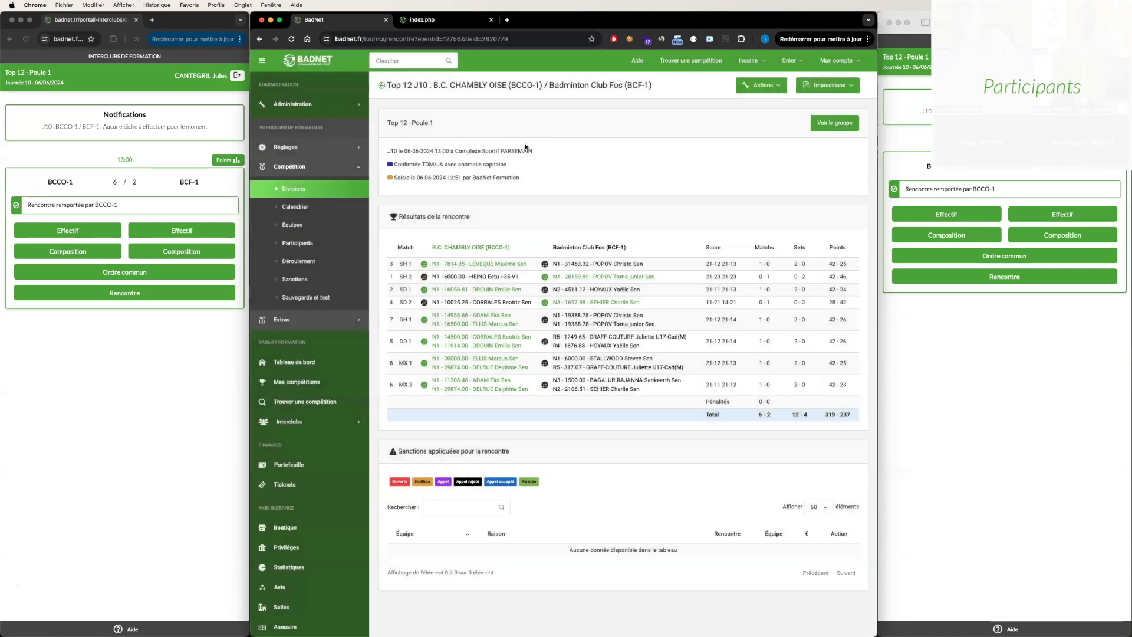
# - Examine the J10 meeting's confirmation status line and return to the BCCO-1 team page
pyautogui.moveTo(510, 170); pyautogui.dragTo(398, 170)
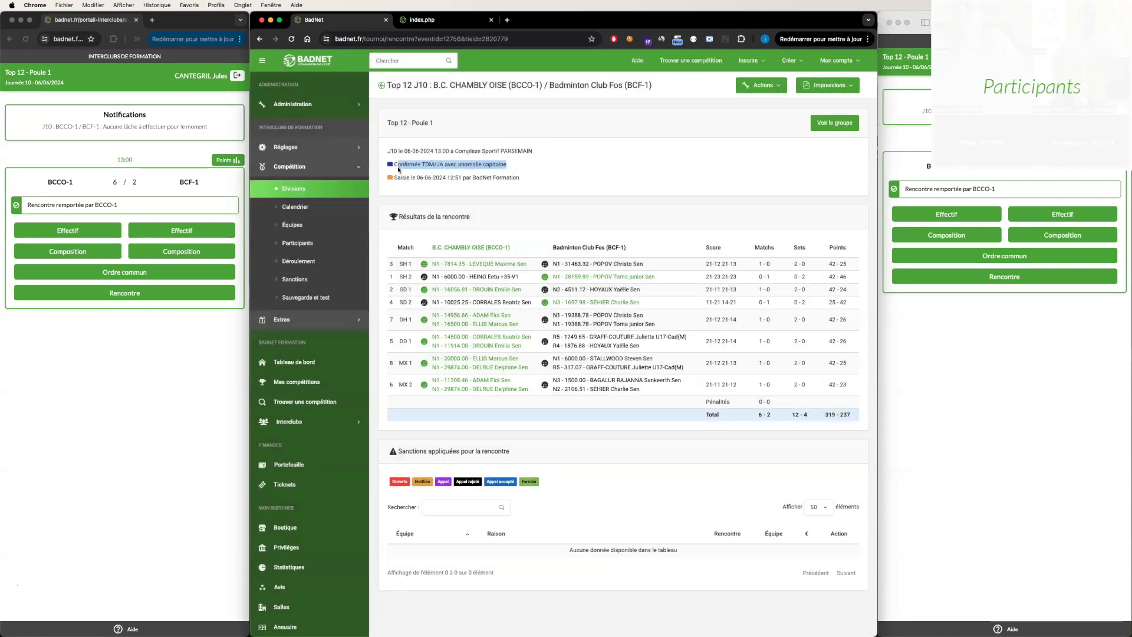
pyautogui.moveTo(510, 165)
pyautogui.mouseDown()
pyautogui.moveTo(391, 167)
pyautogui.moveTo(511, 170)
pyautogui.mouseUp()
pyautogui.click(390, 167)
pyautogui.click(260, 39)
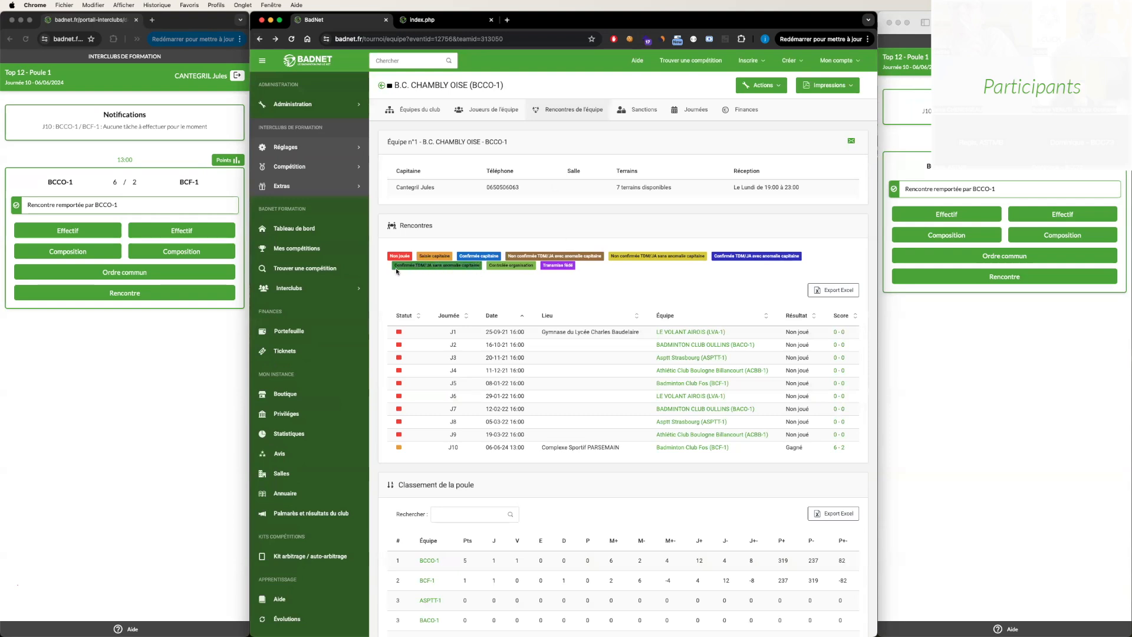
# - Examine the status colour legend, the team's meeting list with J10 and the pool ranking
pyautogui.moveTo(393, 267); pyautogui.dragTo(481, 268)
pyautogui.moveTo(715, 255); pyautogui.dragTo(746, 253)
pyautogui.scroll(-5, 741, 254)
pyautogui.scroll(2, 432, 323)
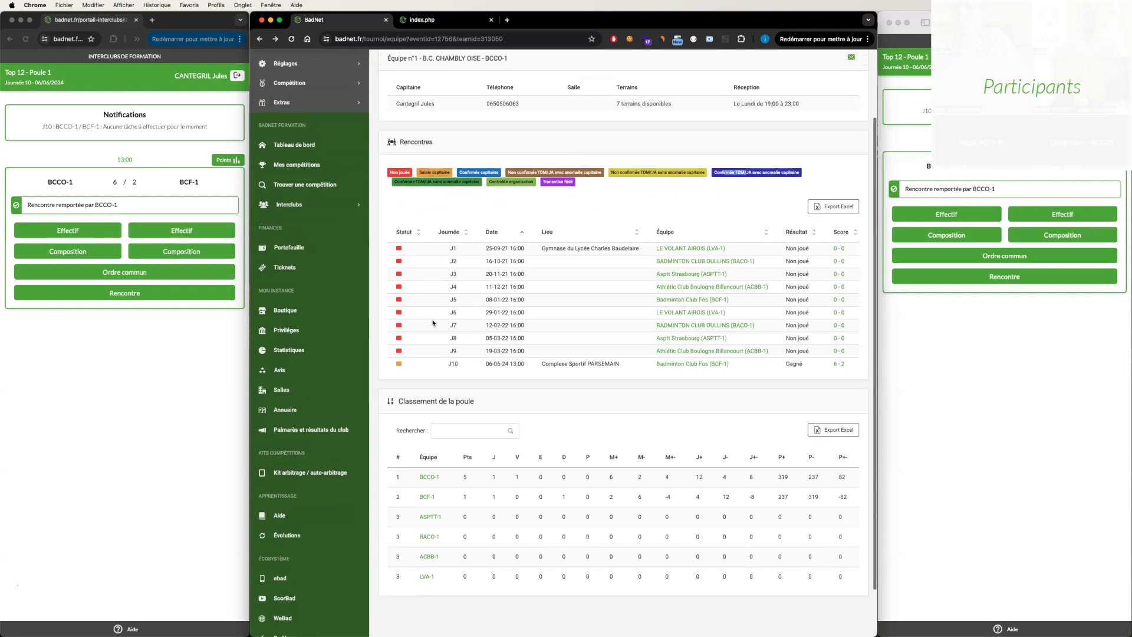
pyautogui.scroll(3, 432, 323)
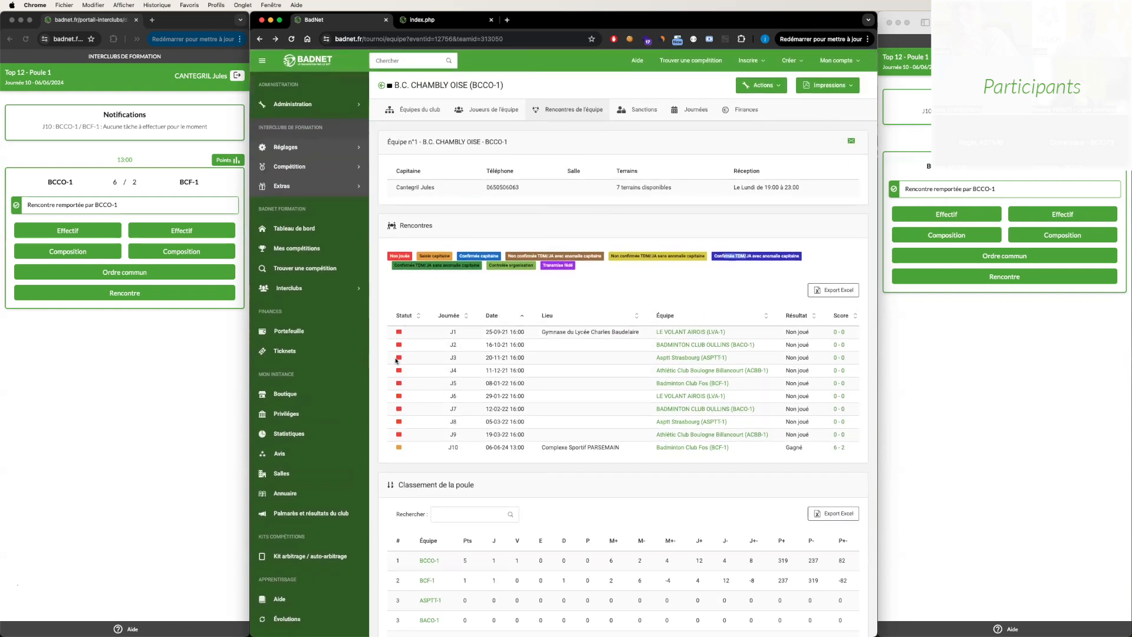
pyautogui.moveTo(398, 448)
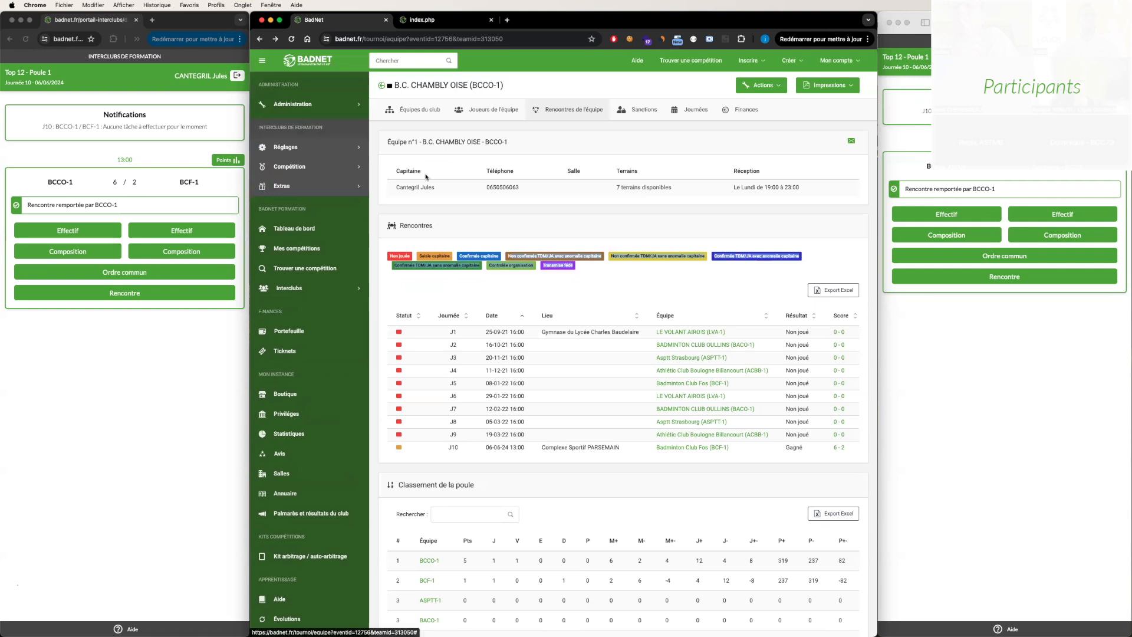
# - Go to the divisions overview and open the meetings list of Nationale 1, Poule 1
pyautogui.click(299, 170)
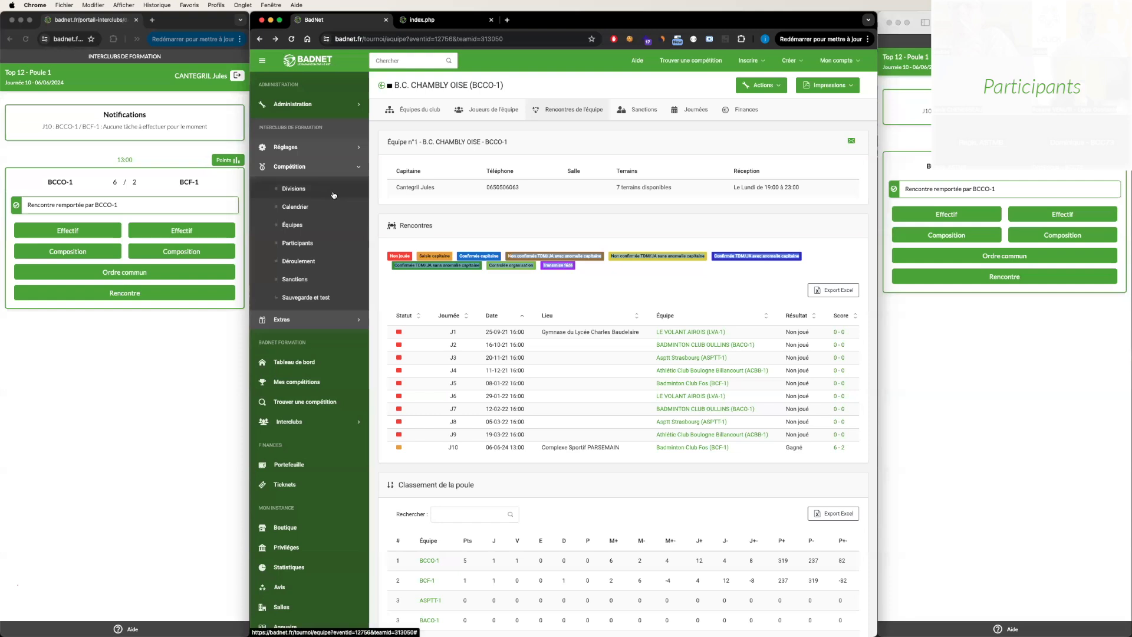
pyautogui.click(294, 188)
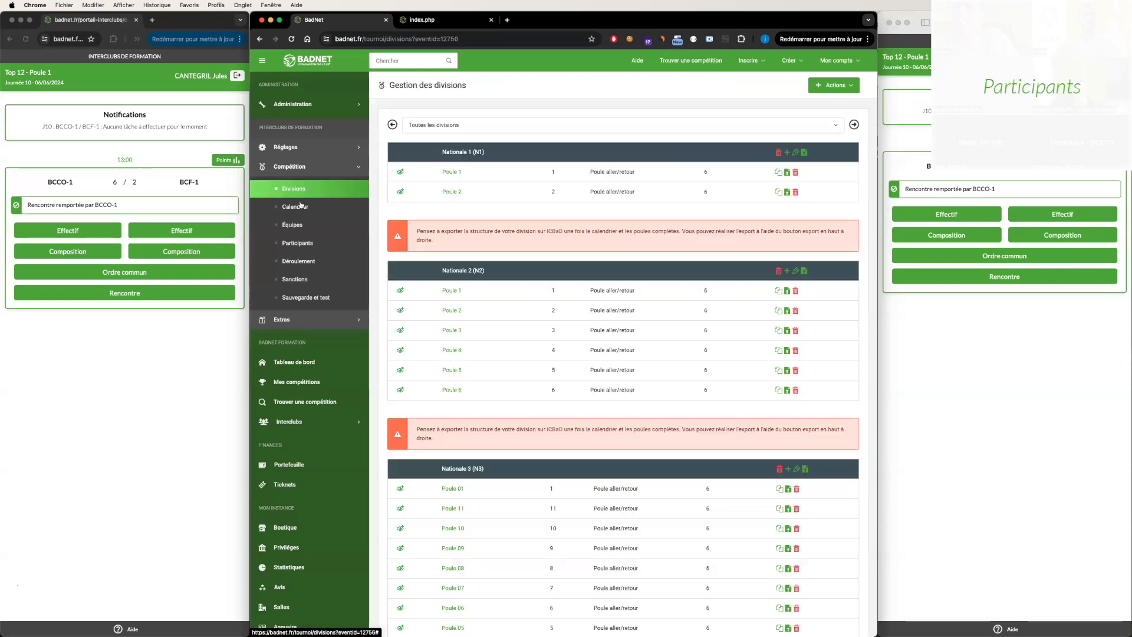
pyautogui.scroll(-10, 500, 316)
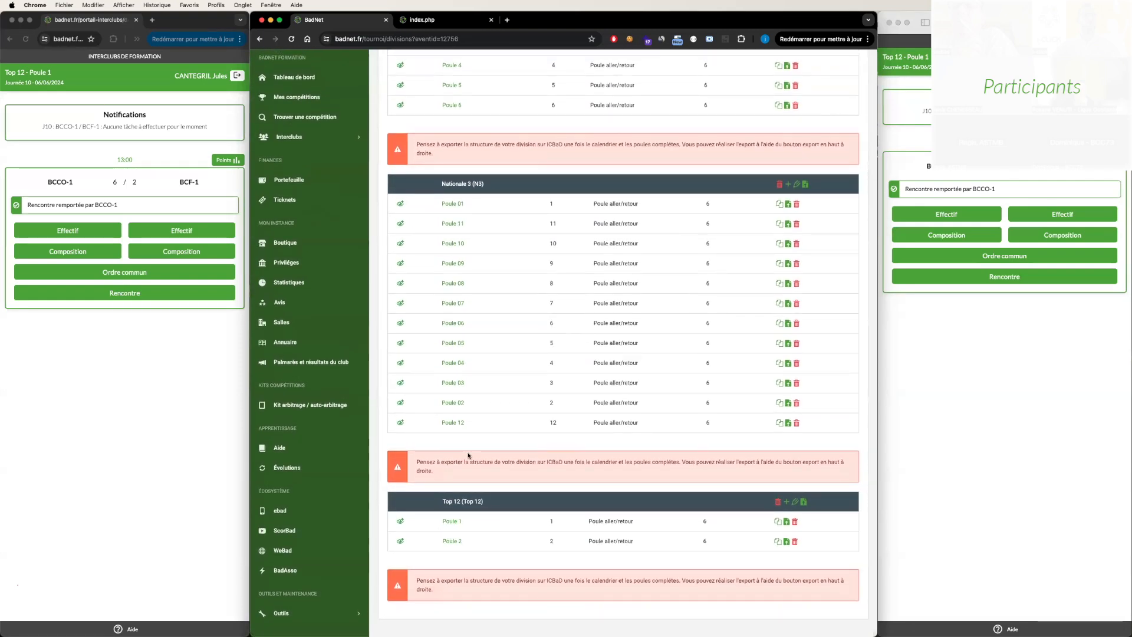
pyautogui.scroll(9, 469, 322)
pyautogui.click(451, 122)
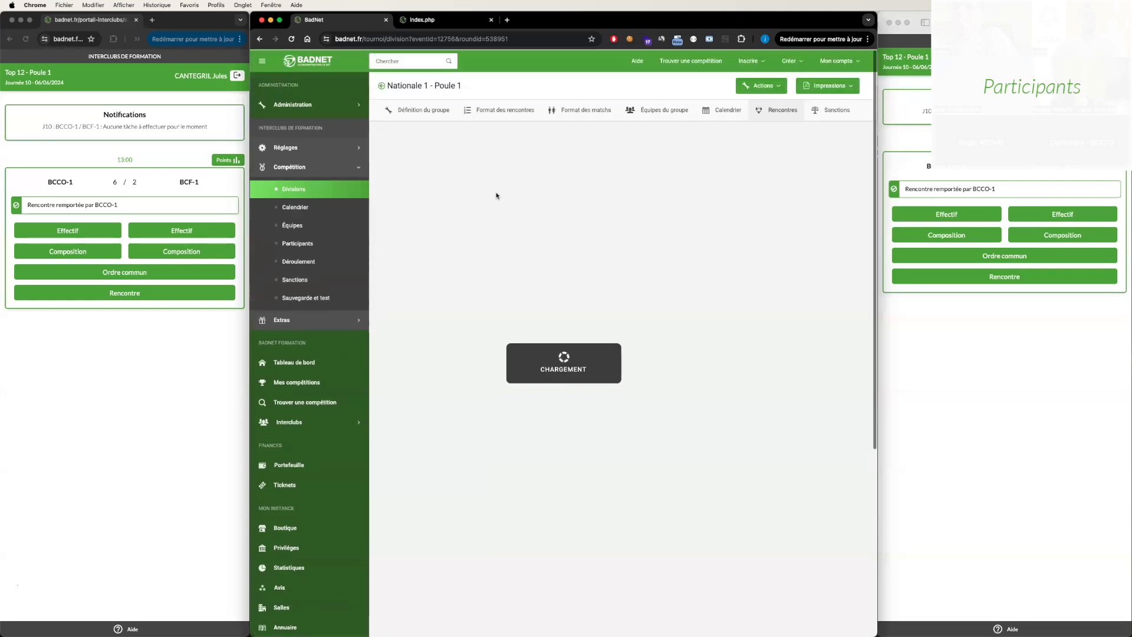
pyautogui.scroll(-3, 760, 330)
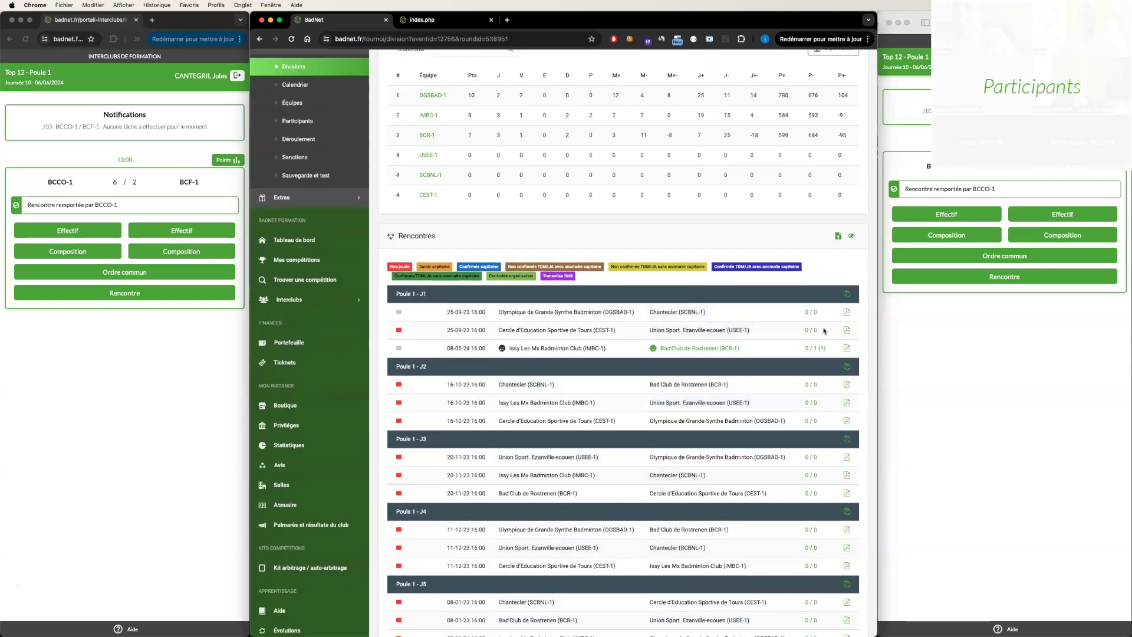
# - Open the J1 meeting between IMBC-1 and BCR-1 and display its proceedings at the scoring table
pyautogui.click(812, 349)
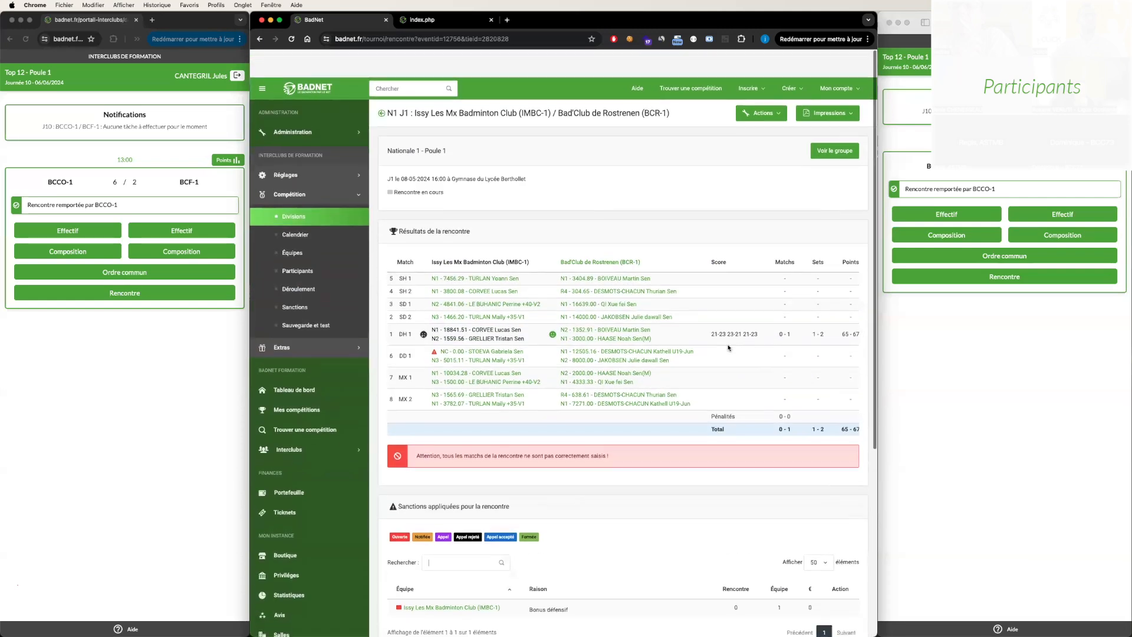
pyautogui.click(762, 85)
pyautogui.click(749, 167)
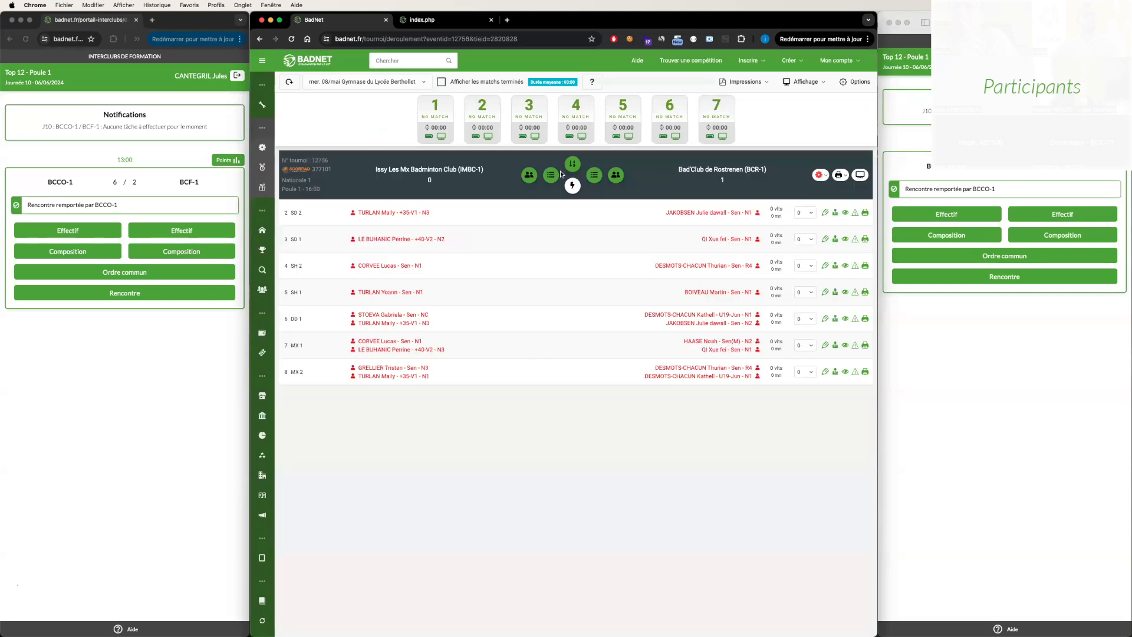
pyautogui.moveTo(262, 167)
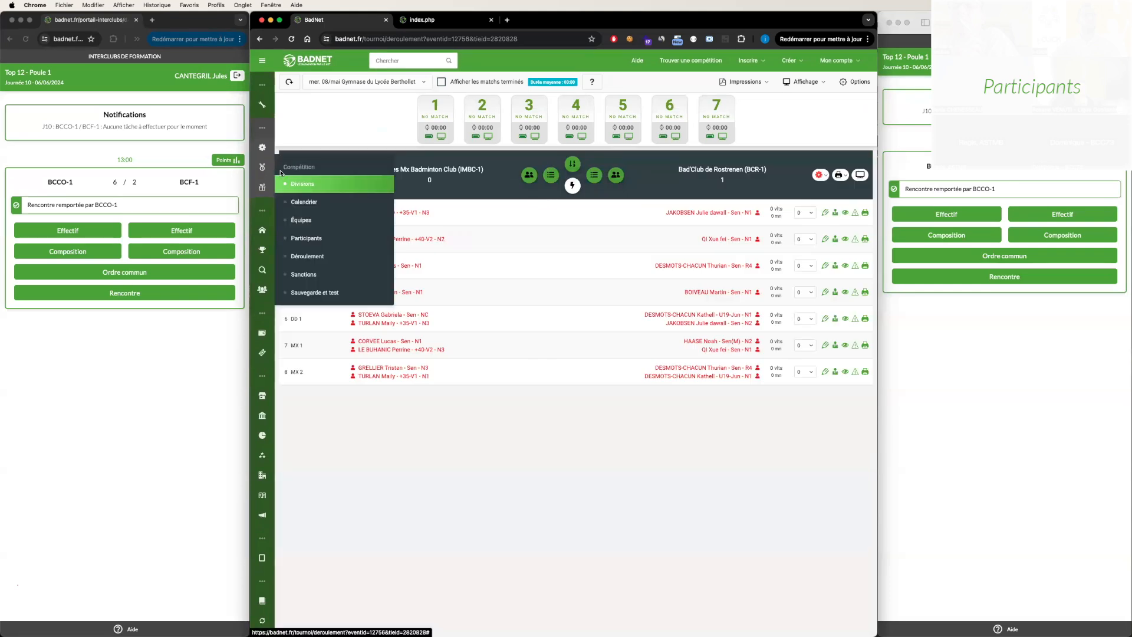
pyautogui.click(303, 184)
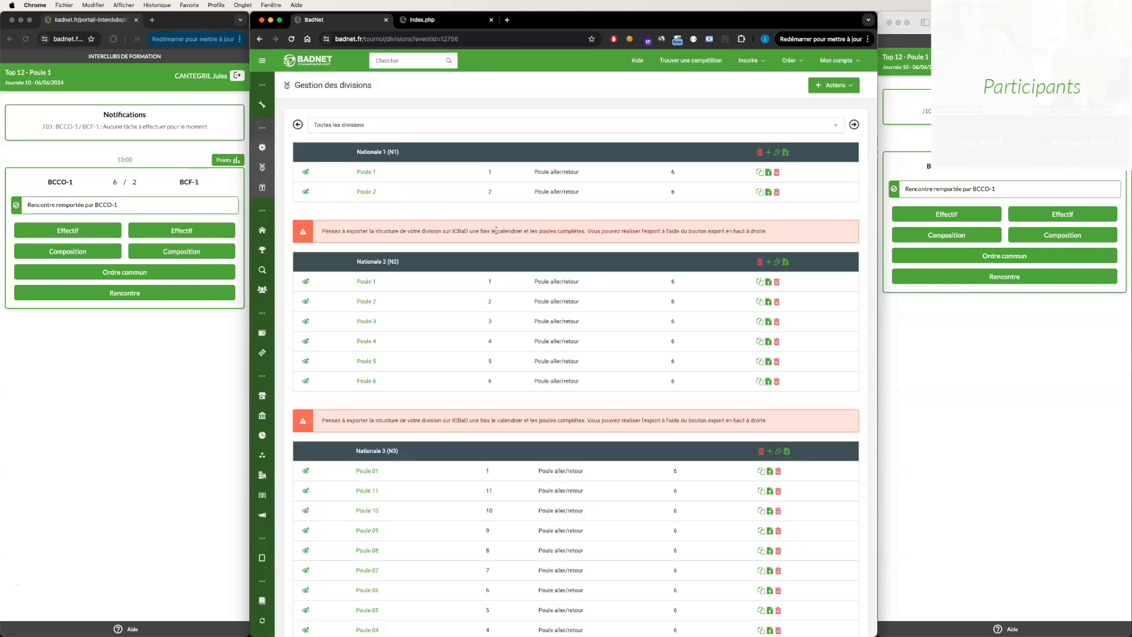
pyautogui.click(259, 39)
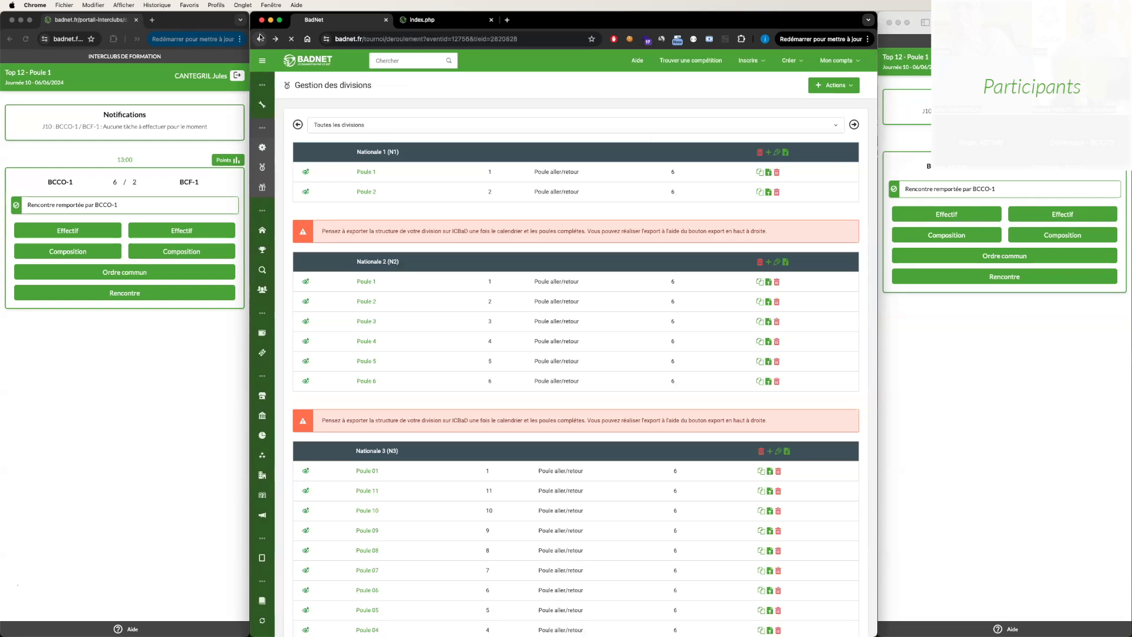
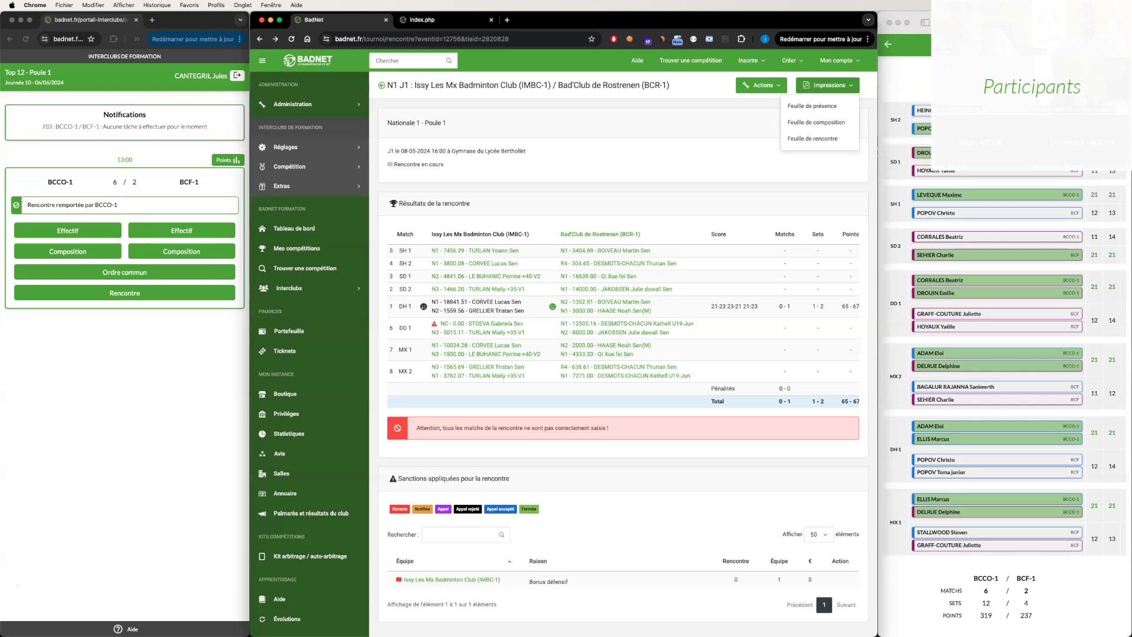
# - Open the proceedings (Déroulement) of the J1 meeting between IMBC-1 and BCR-1
pyautogui.click(346, 286)
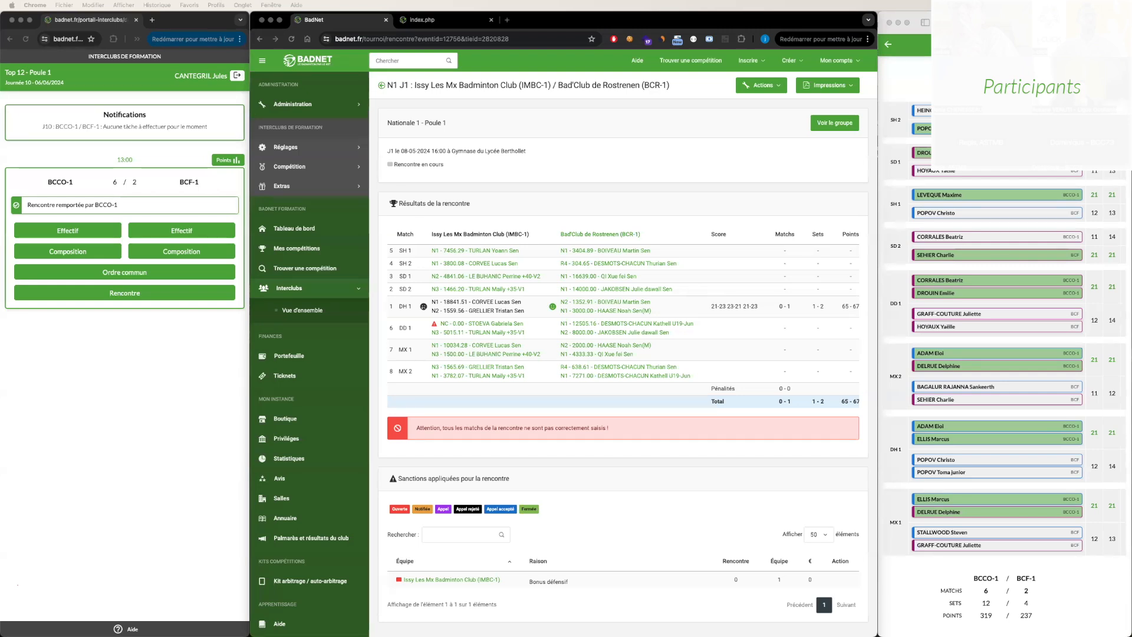
pyautogui.press('super+Tab')
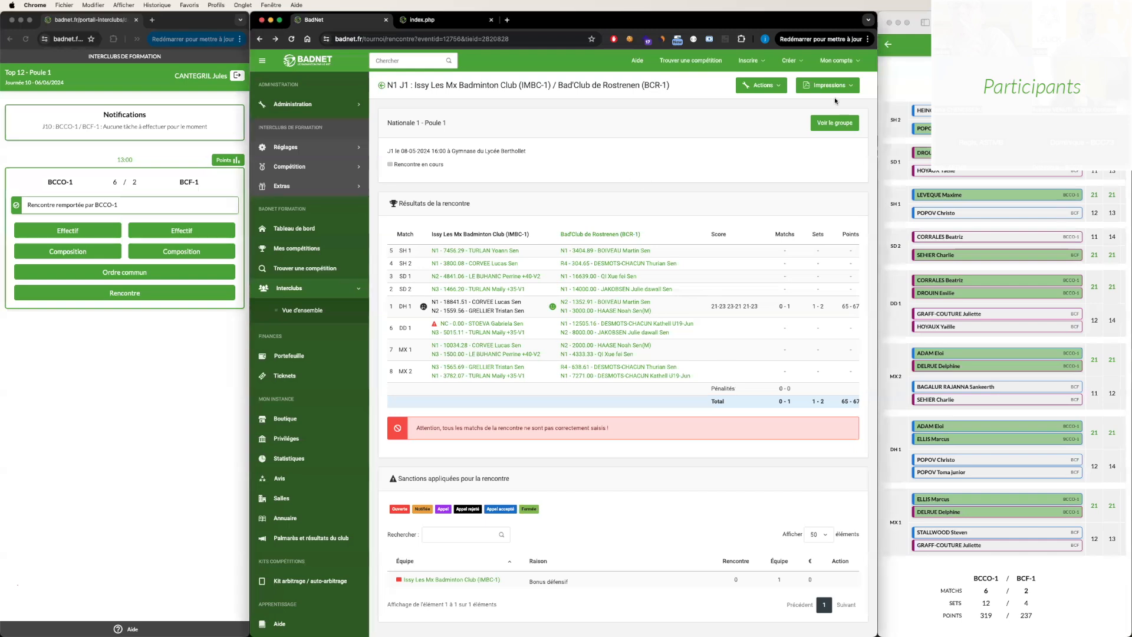
pyautogui.click(762, 85)
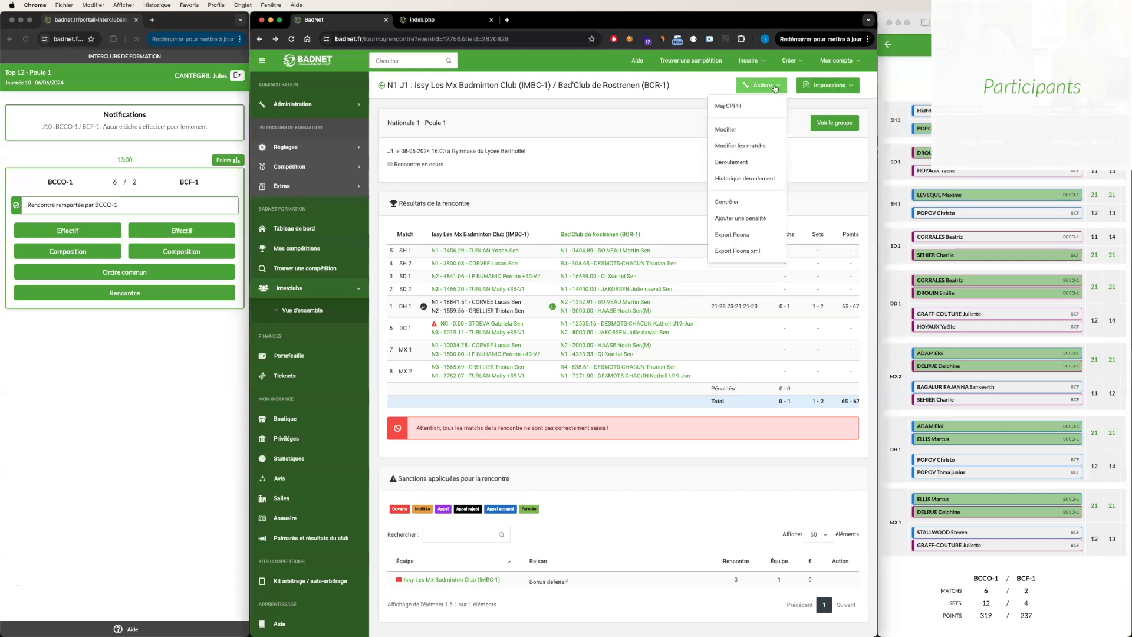
pyautogui.click(754, 163)
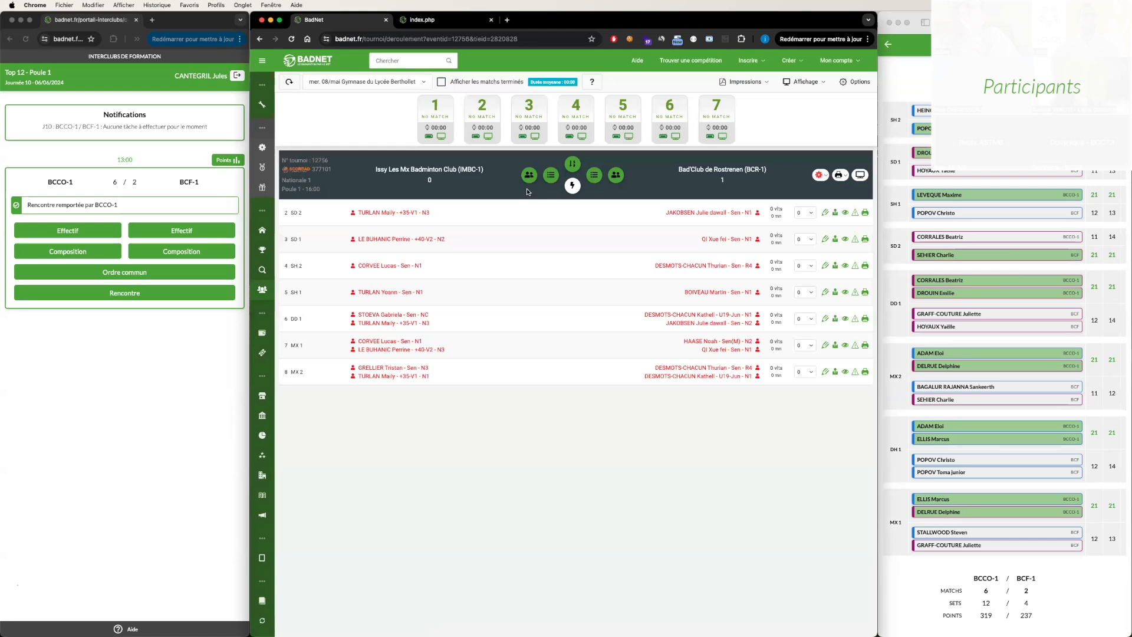
# - Review the presence status of BCR-1's players in its roster and return to the meeting's match list
pyautogui.click(611, 175)
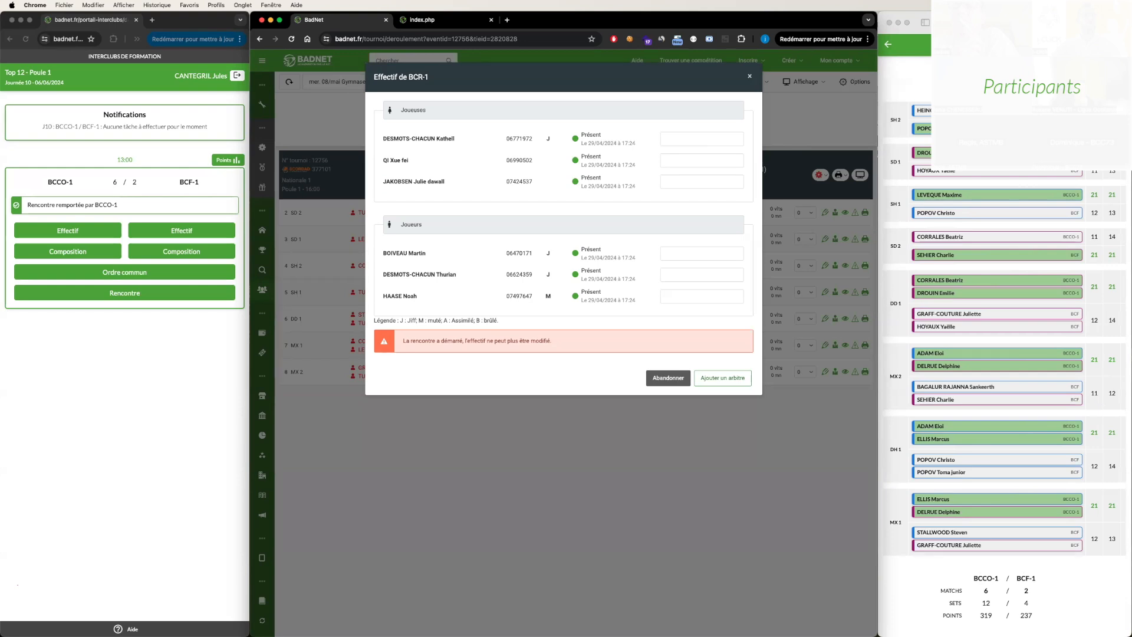
pyautogui.moveTo(581, 143); pyautogui.dragTo(637, 146)
pyautogui.click(669, 377)
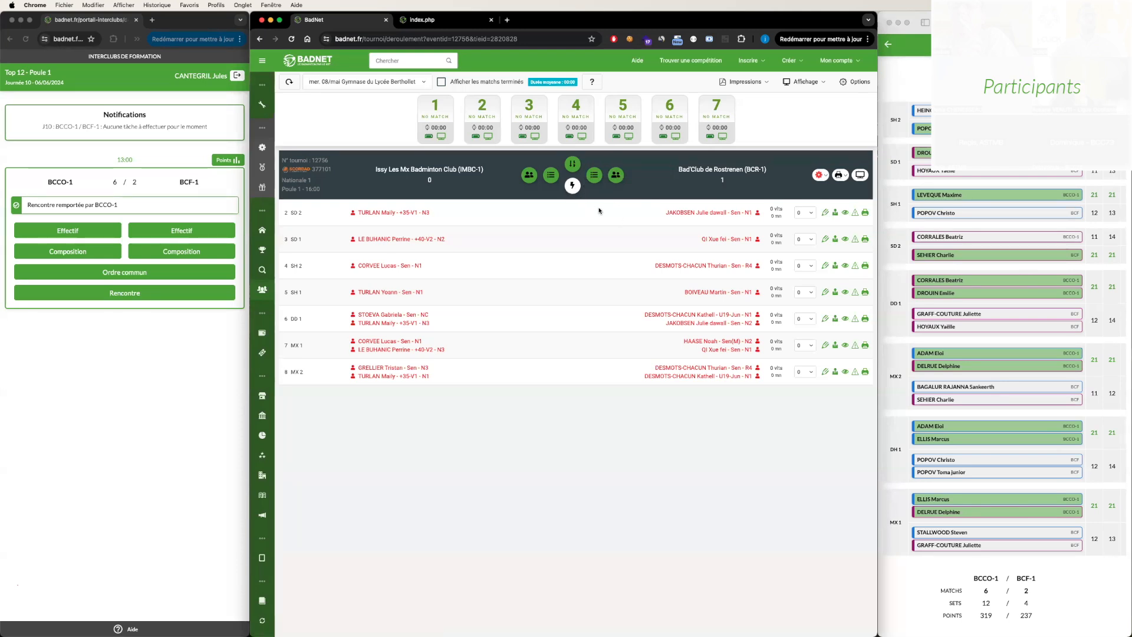
pyautogui.moveTo(388, 169); pyautogui.dragTo(514, 369)
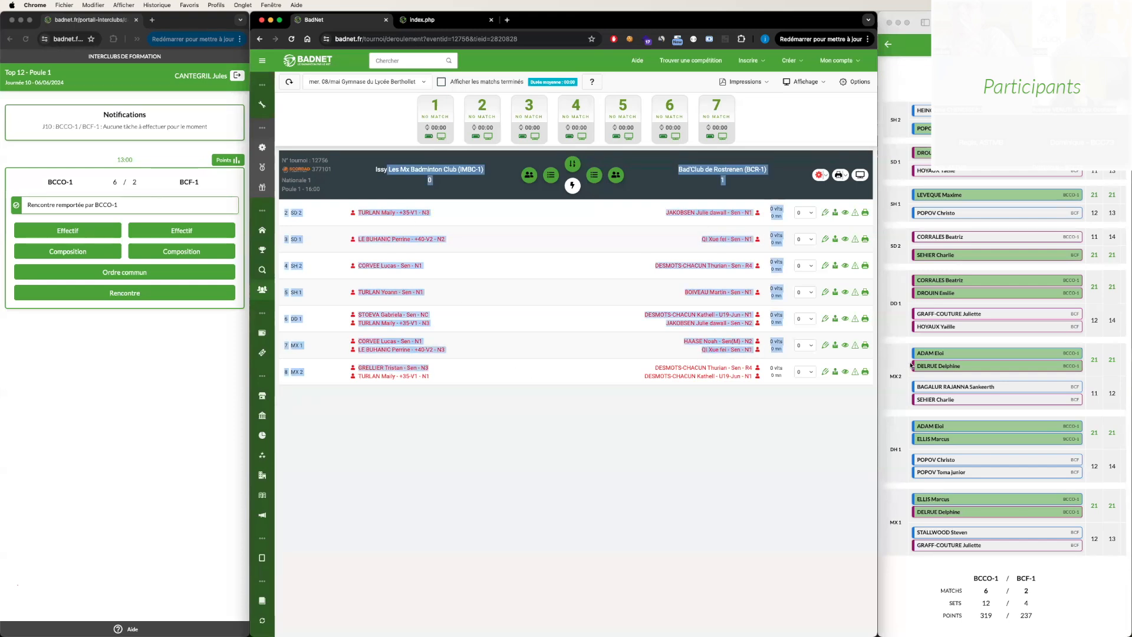
pyautogui.click(515, 173)
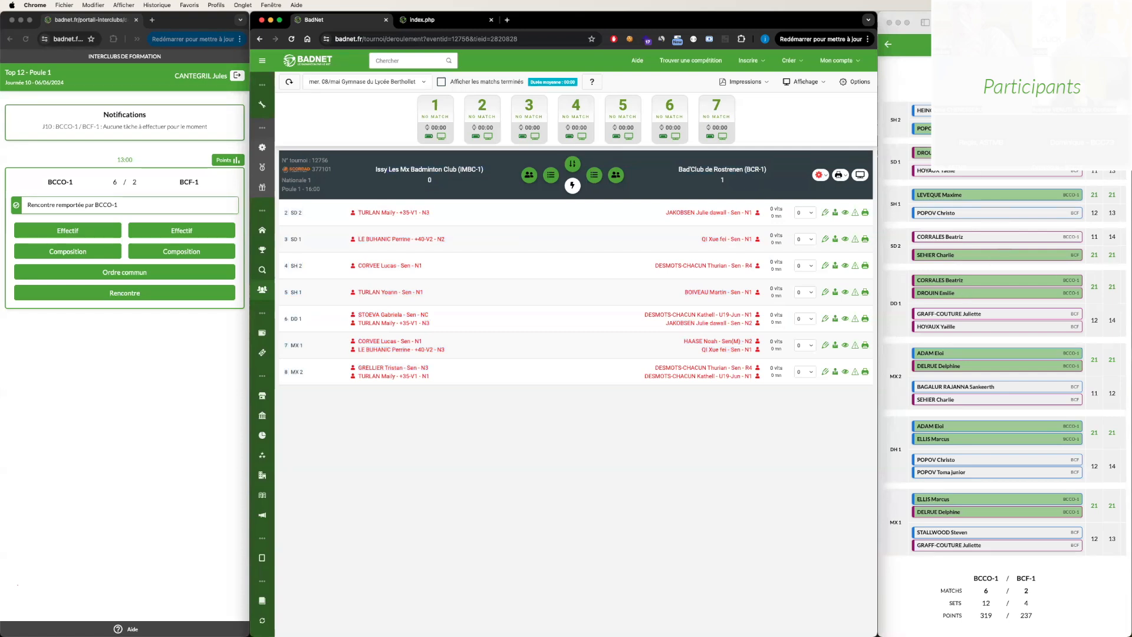
pyautogui.scroll(-1, 1028, 185)
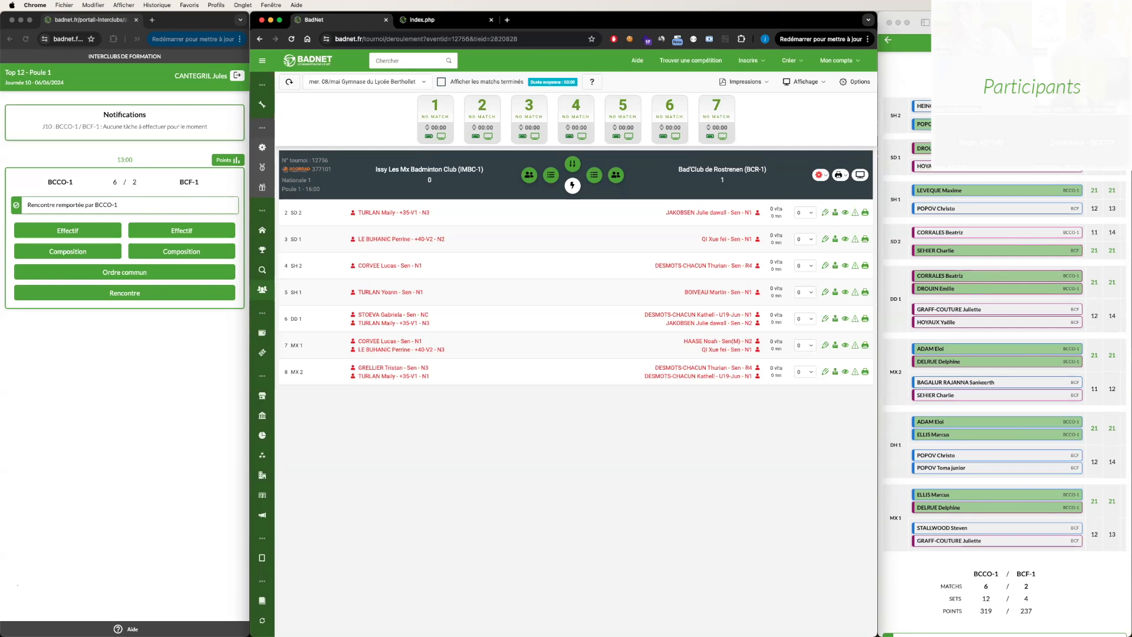
# - Check BCR-1's roster once more, and look at the meeting's options for captain interface codes and officials
pyautogui.click(615, 175)
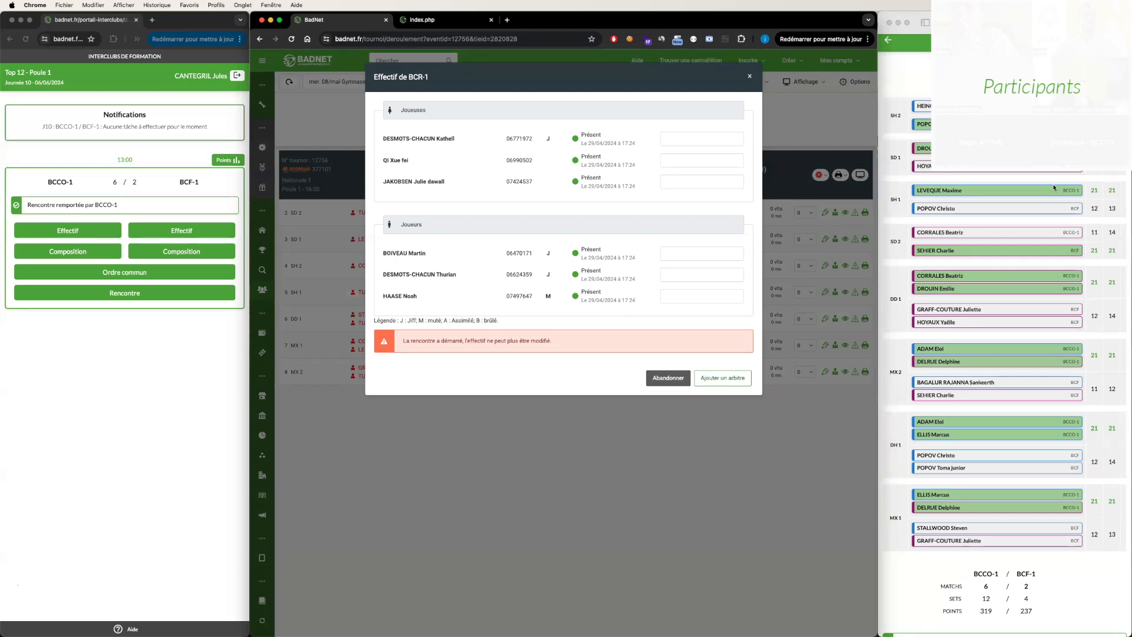
pyautogui.click(749, 76)
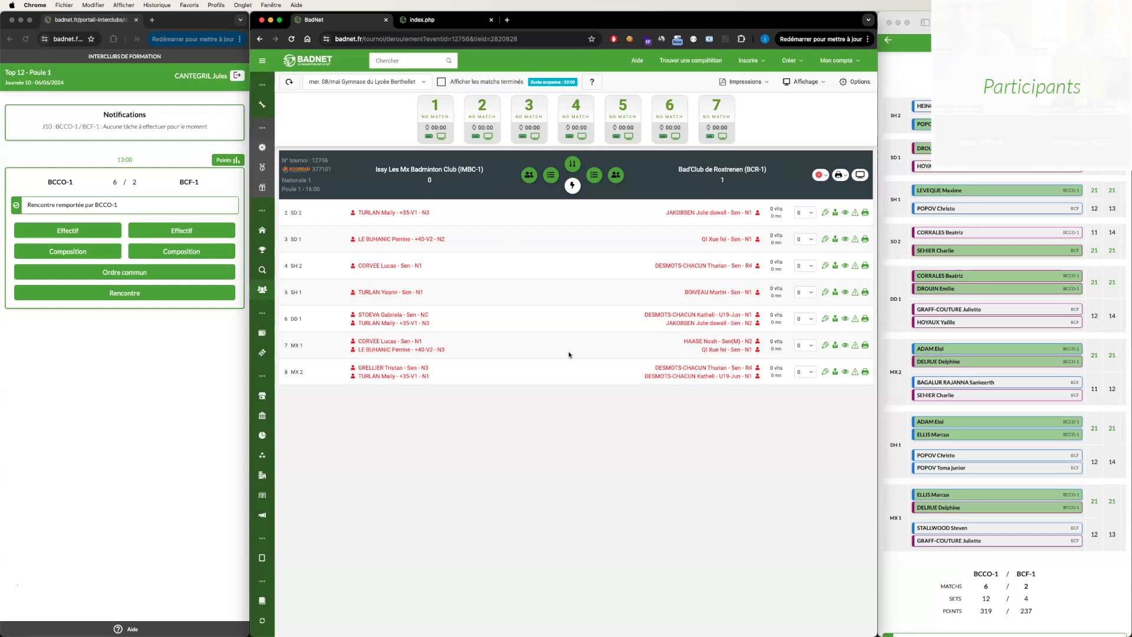
pyautogui.click(818, 177)
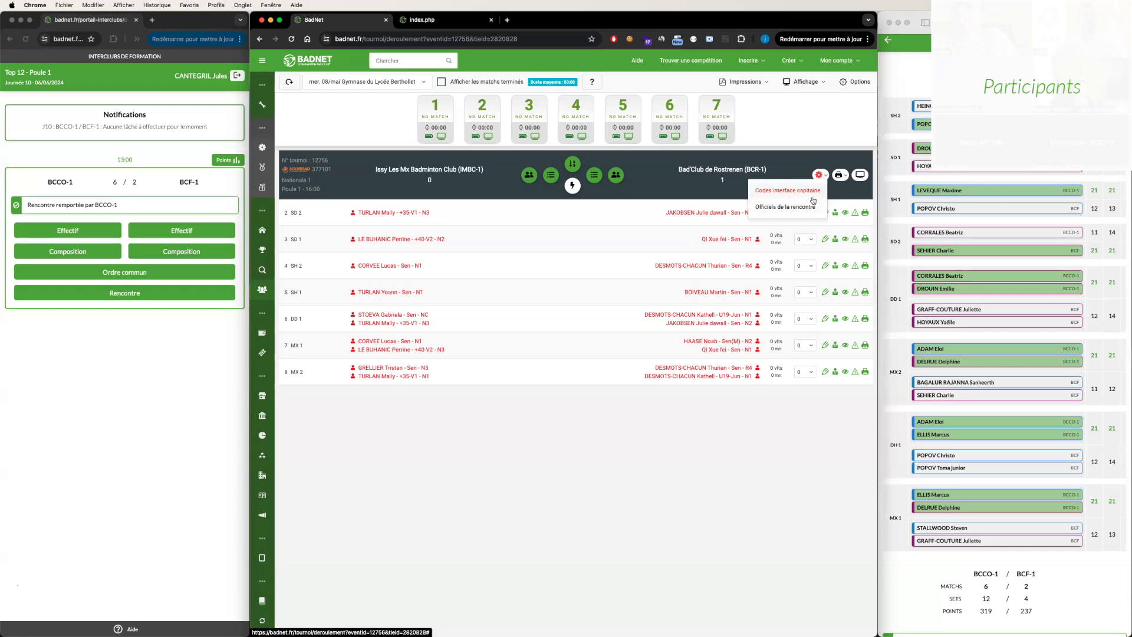
pyautogui.click(787, 165)
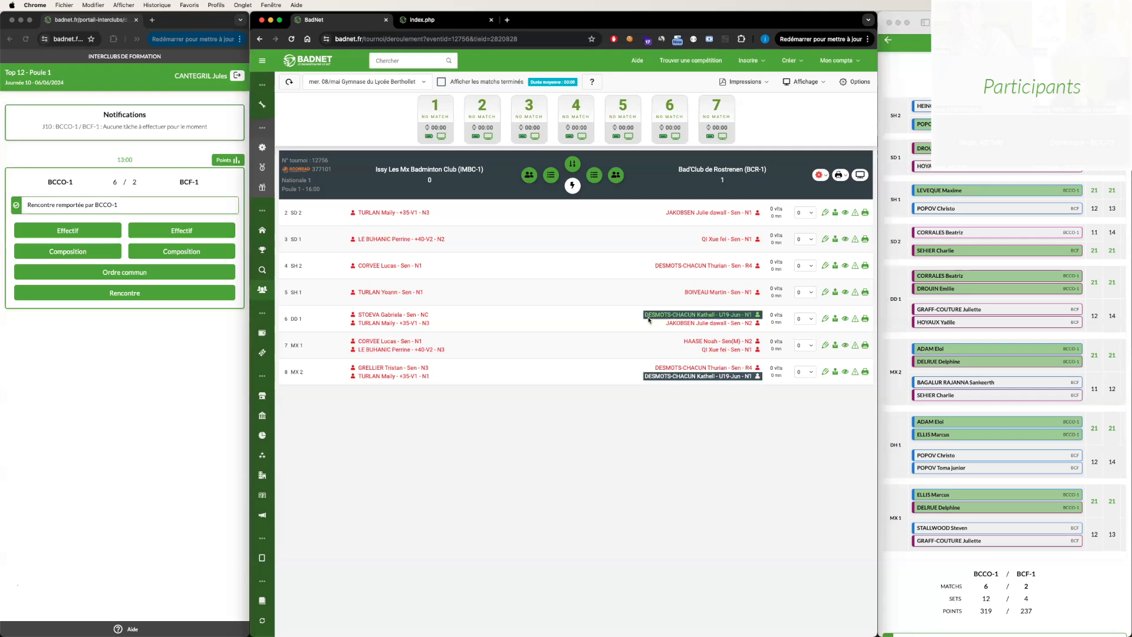
# - Review both teams' line-ups in the meeting's composition window and leave it without saving
pyautogui.click(572, 186)
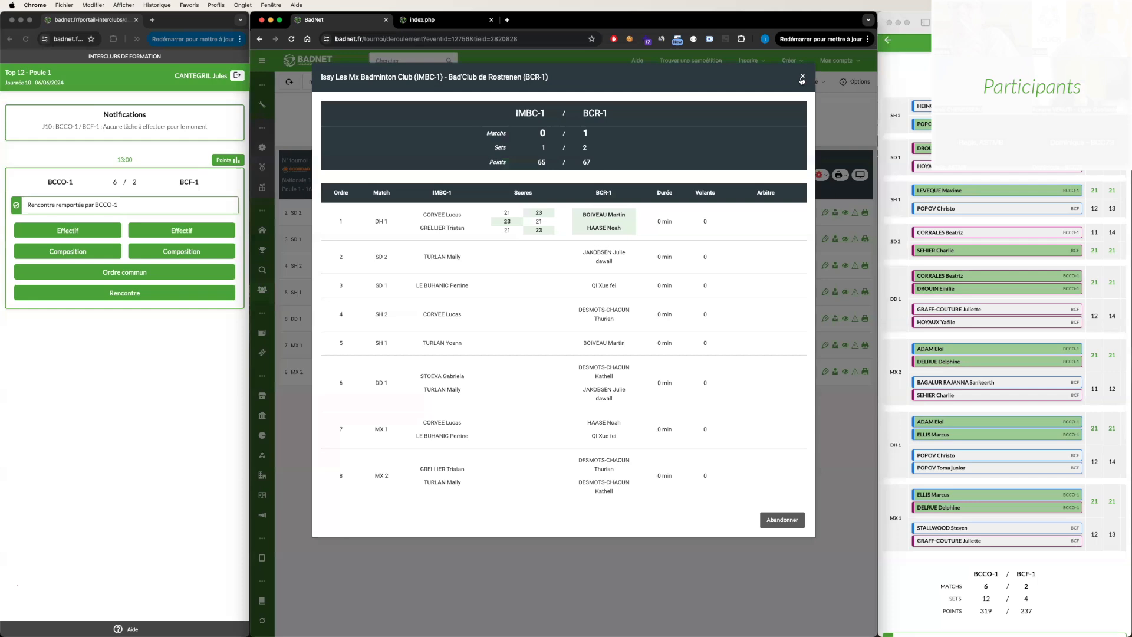
pyautogui.click(802, 77)
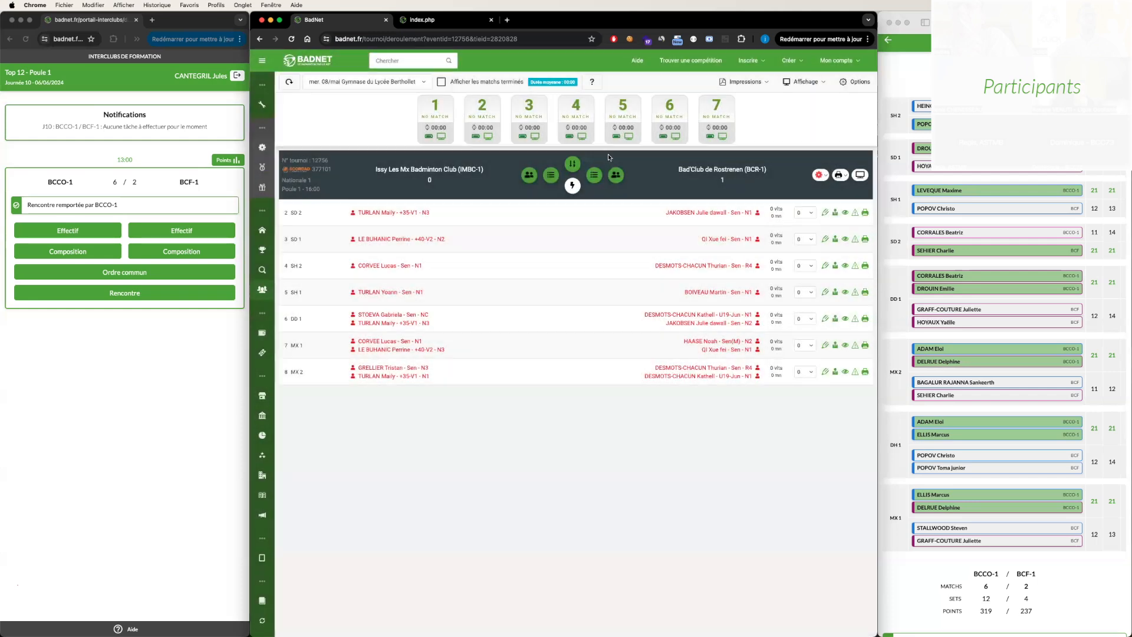
pyautogui.click(552, 178)
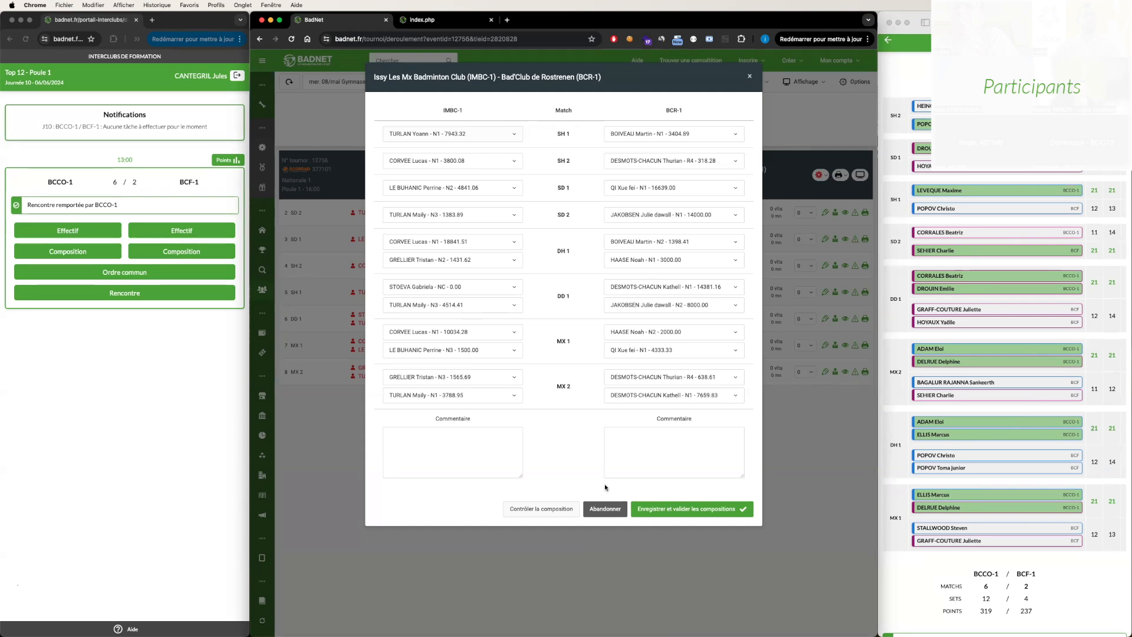
pyautogui.click(605, 509)
# - Open the advanced match order of the IMBC-1 and BCR-1 meeting and compare the proposed orders
pyautogui.click(570, 160)
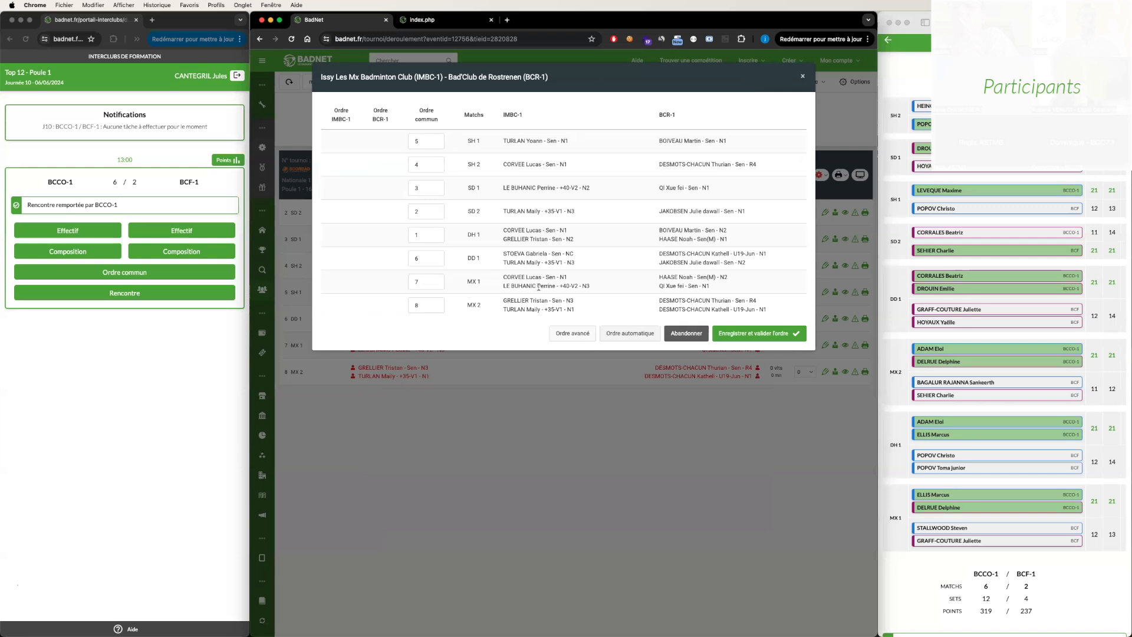
pyautogui.click(575, 332)
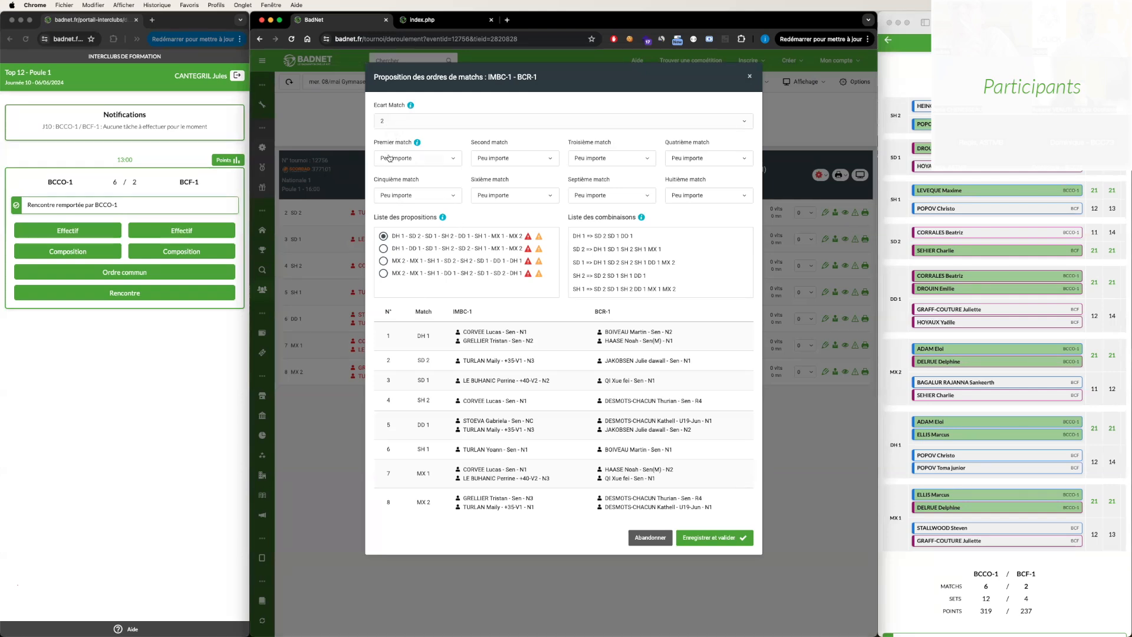
pyautogui.click(383, 248)
pyautogui.click(383, 261)
pyautogui.click(384, 273)
pyautogui.click(383, 236)
# - Require DH 1 as first match, try SD 2 as fourth match, and reset the fourth match to Peu importe
pyautogui.click(418, 158)
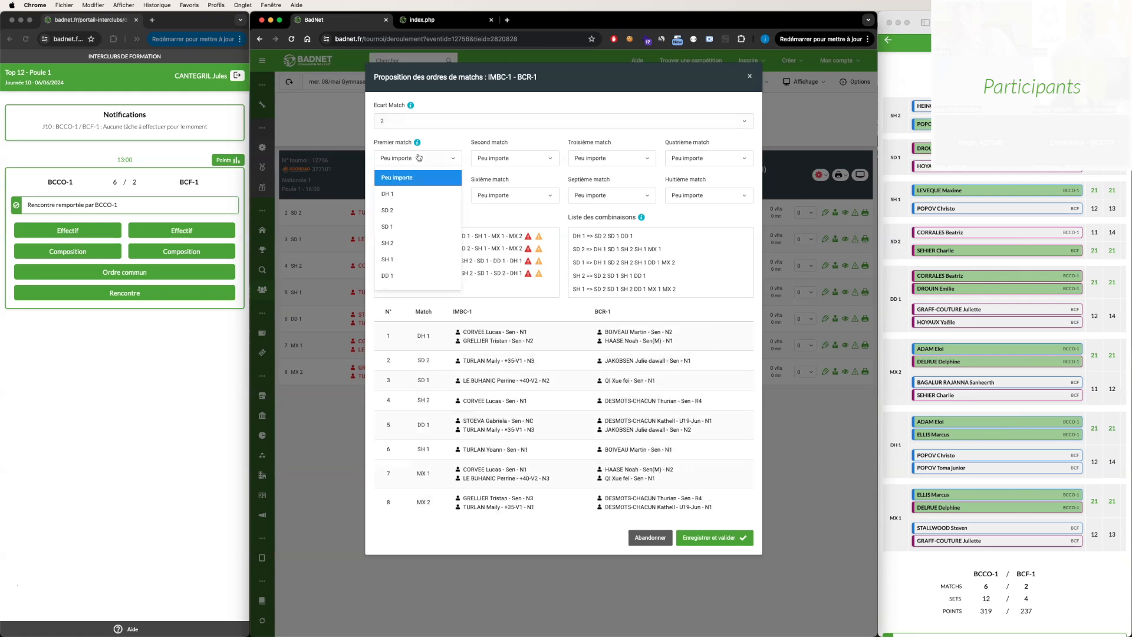
pyautogui.click(389, 193)
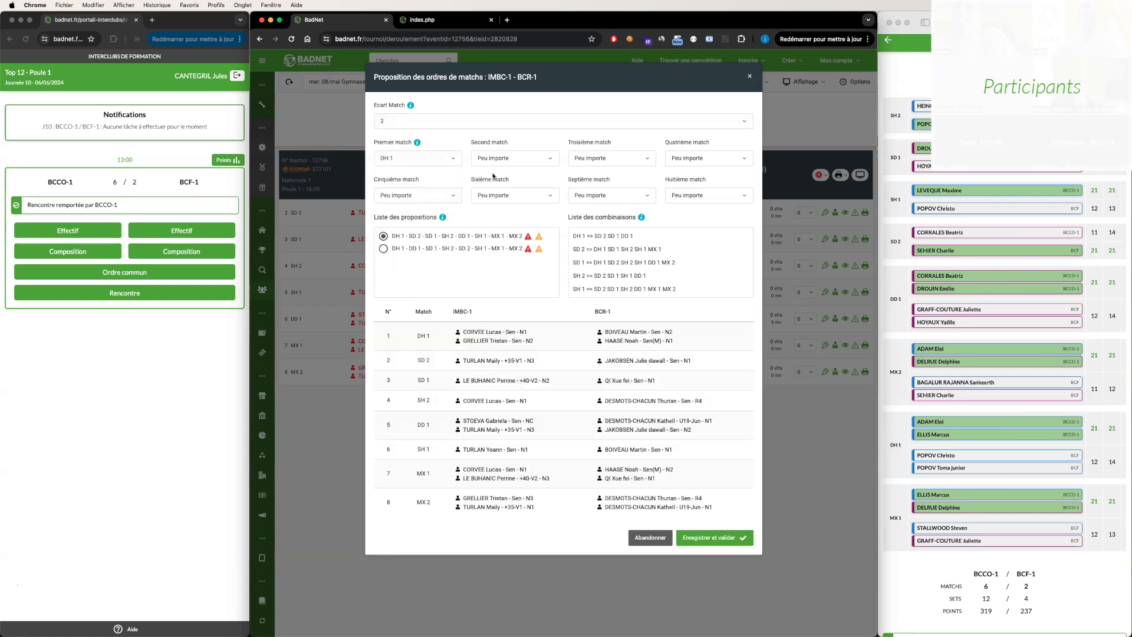
pyautogui.click(694, 158)
pyautogui.click(687, 211)
pyautogui.scroll(-5, 472, 257)
pyautogui.scroll(5, 471, 258)
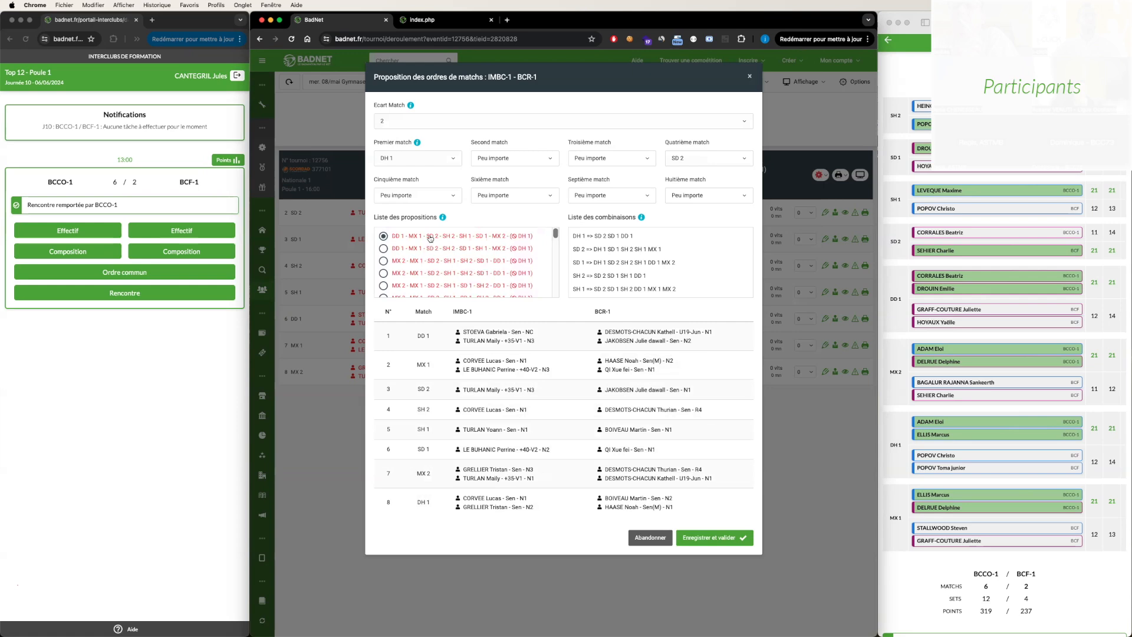
pyautogui.click(704, 158)
pyautogui.click(684, 177)
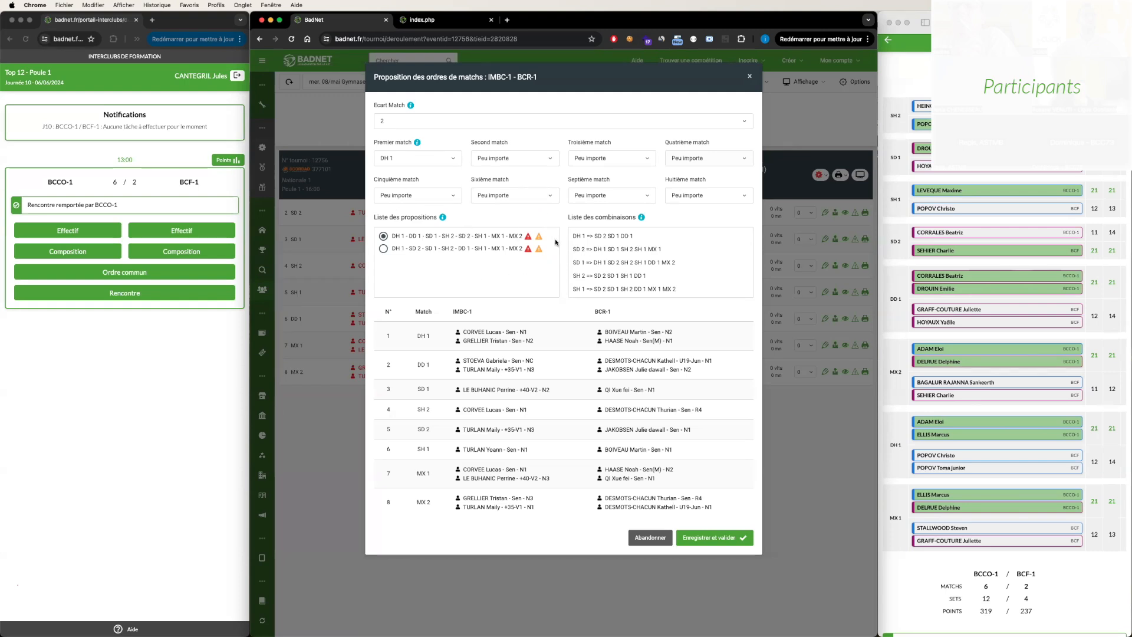
# - Reset the first match to Peu importe and abandon the match order proposals without saving
pyautogui.moveTo(529, 237)
pyautogui.click(390, 158)
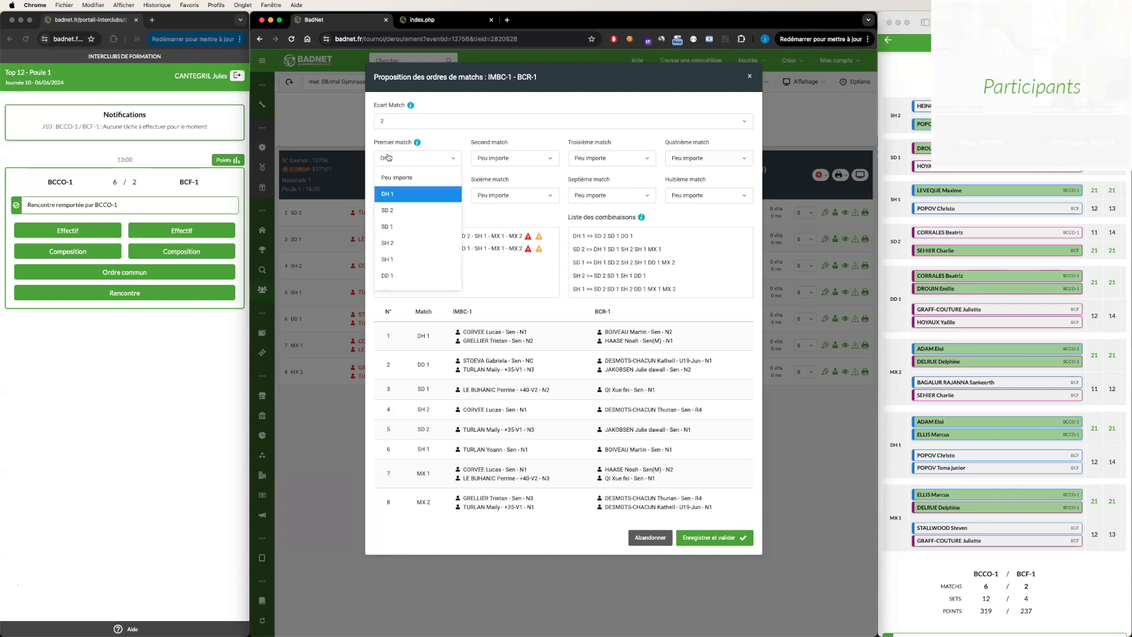
pyautogui.click(400, 175)
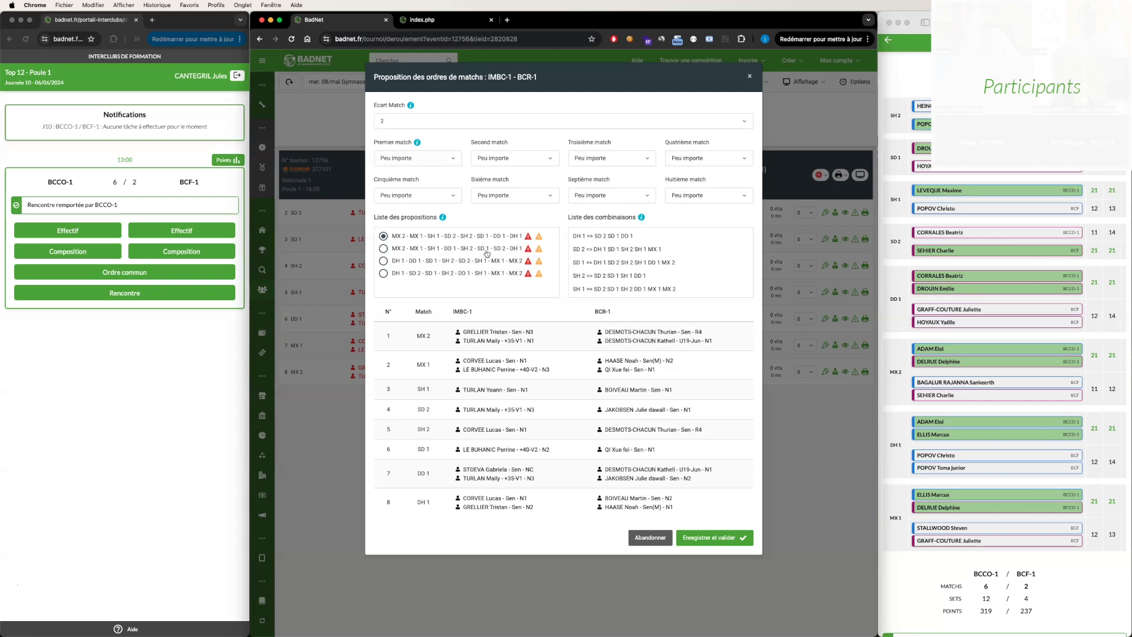
pyautogui.click(650, 537)
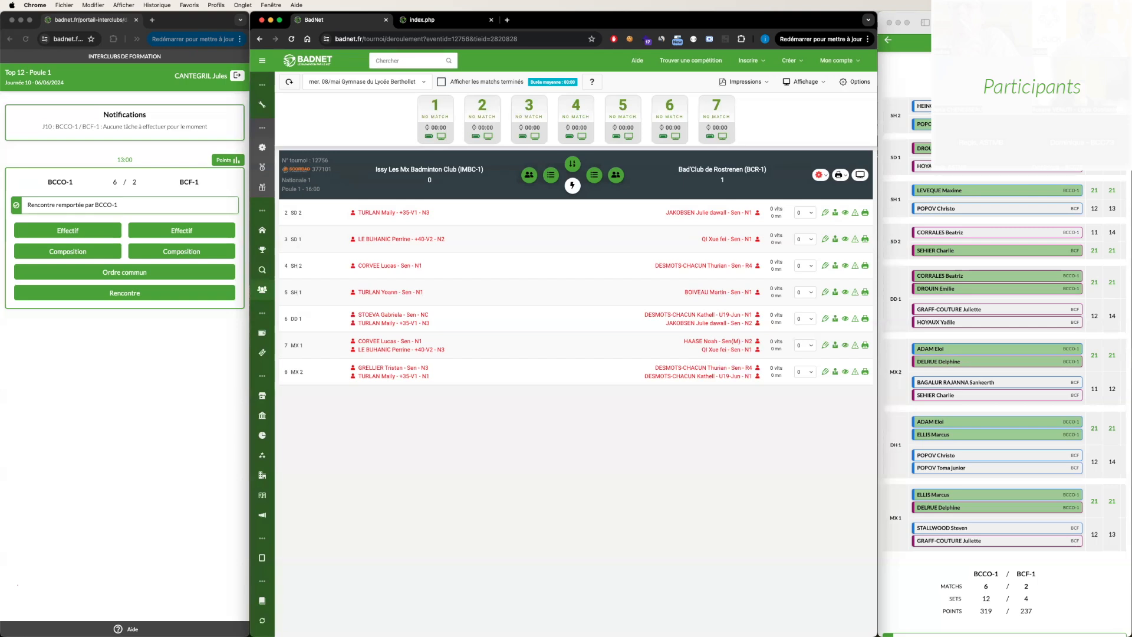
# - Examine the J10 meeting's notifications in the captain portal
pyautogui.click(160, 168)
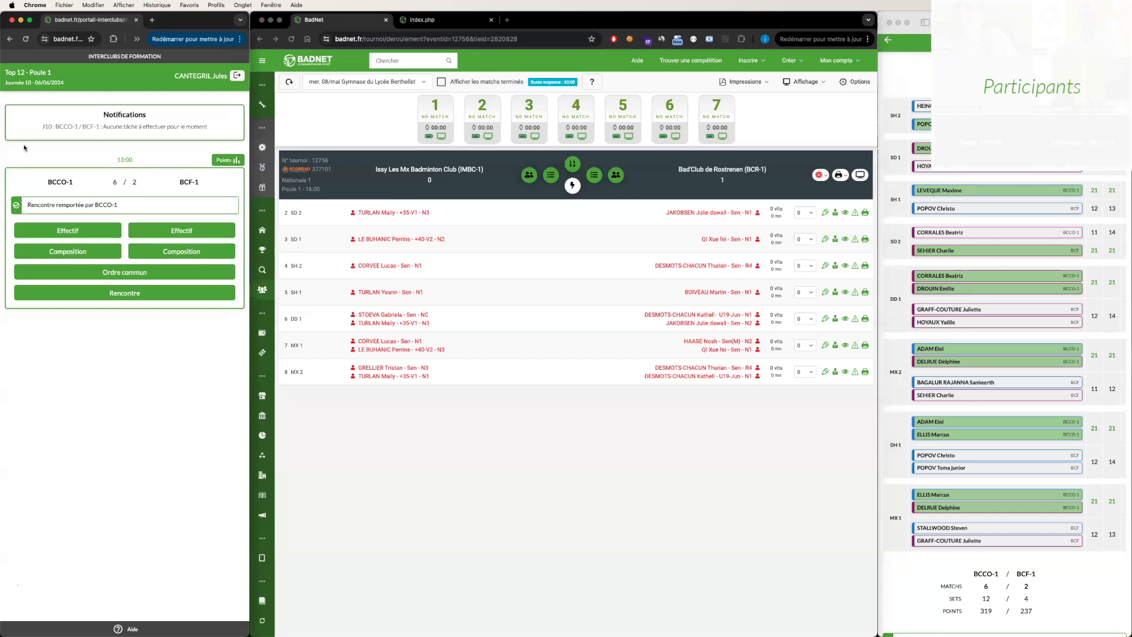
pyautogui.moveTo(41, 114); pyautogui.dragTo(158, 140)
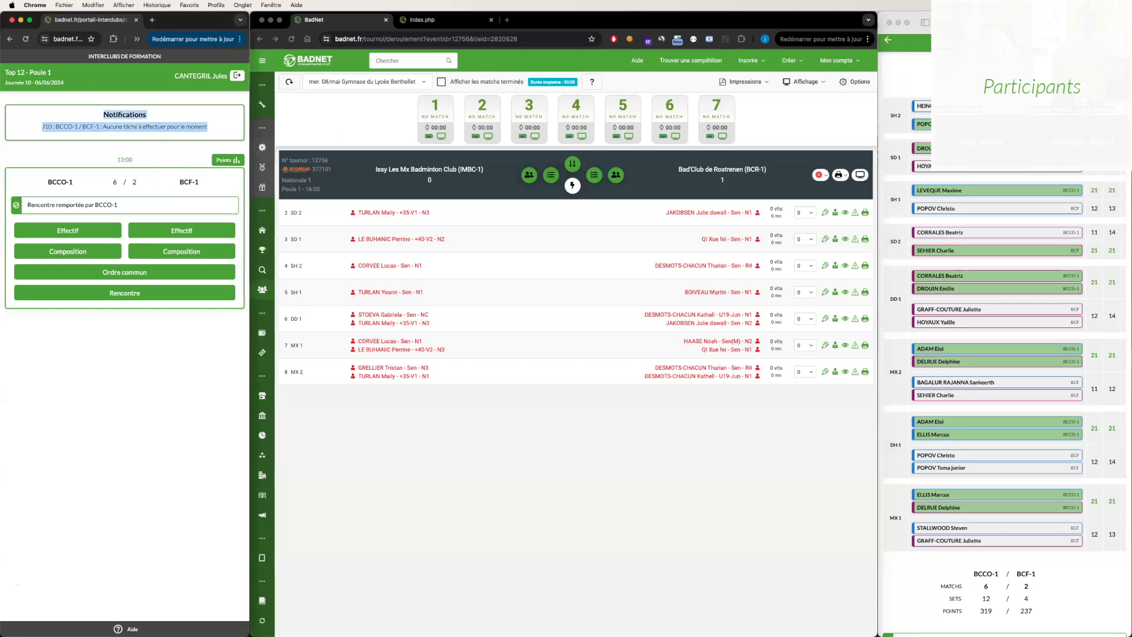
pyautogui.click(997, 39)
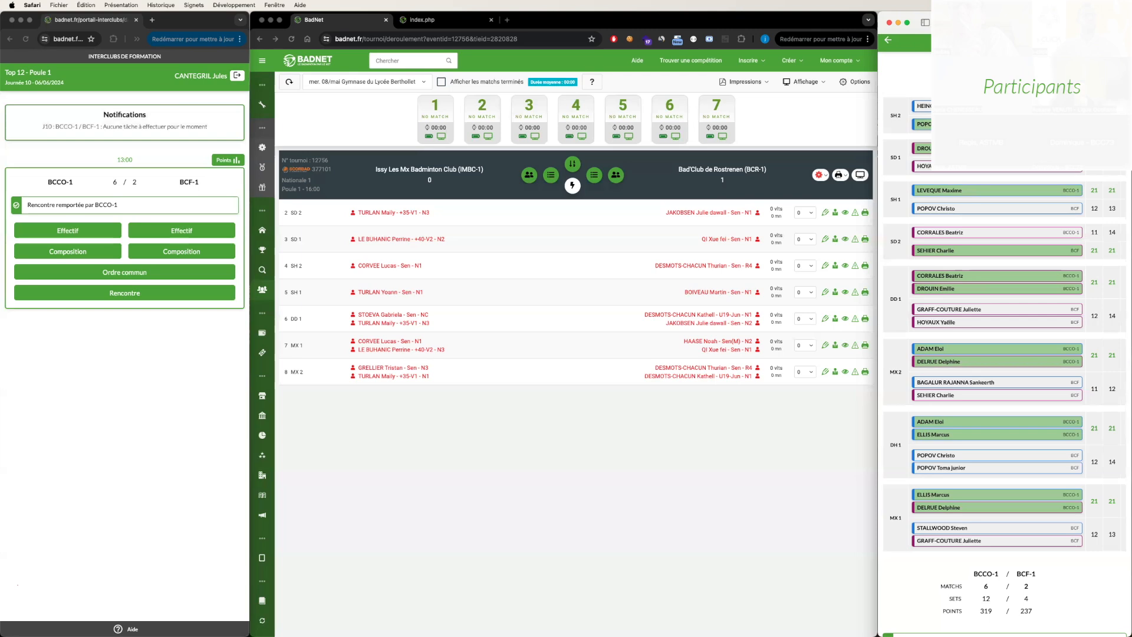
# - Open the BadNet test site at test.badnet.org in a new browser tab
pyautogui.click(506, 21)
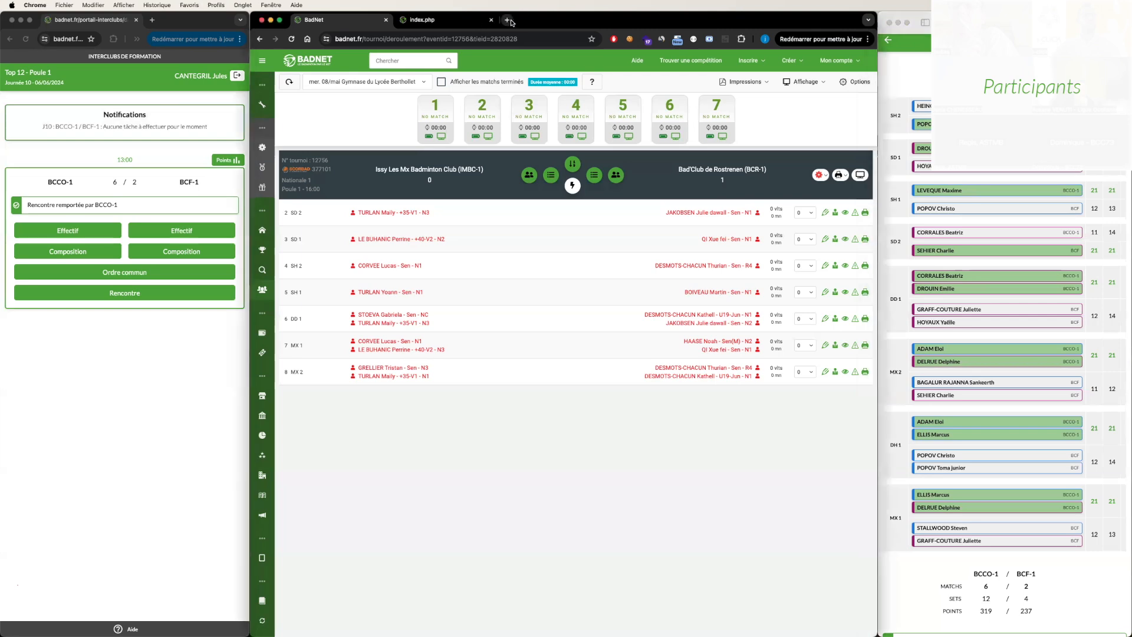
pyautogui.write('test.badnet.org')
pyautogui.press('Return')
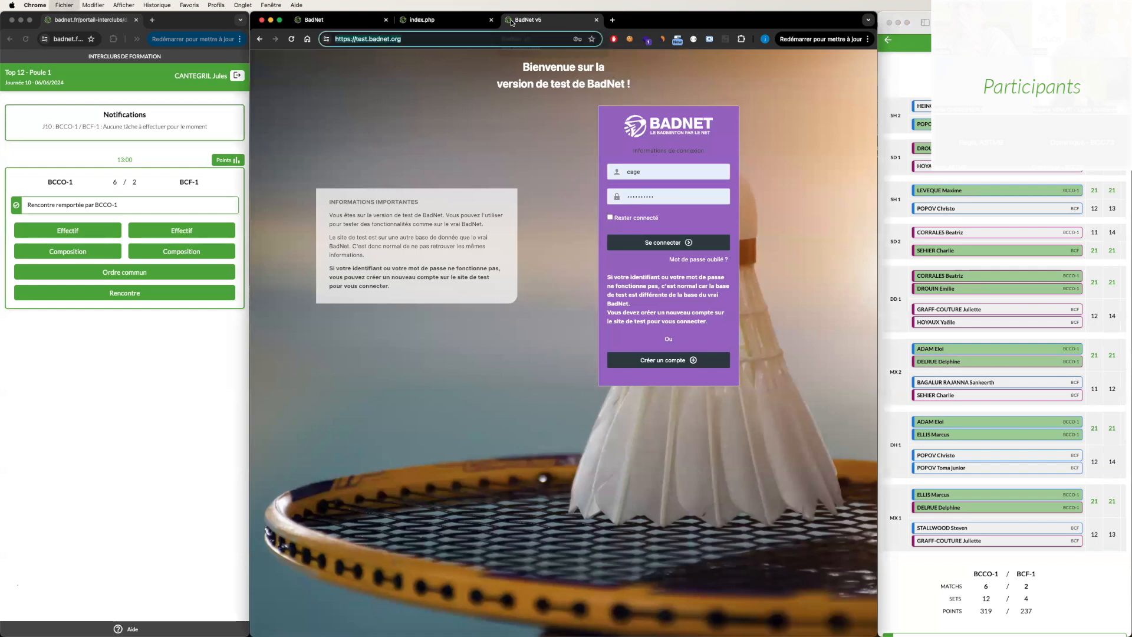
# - Try to log in to the test site with a saved account identifier and the account password
pyautogui.click(662, 170)
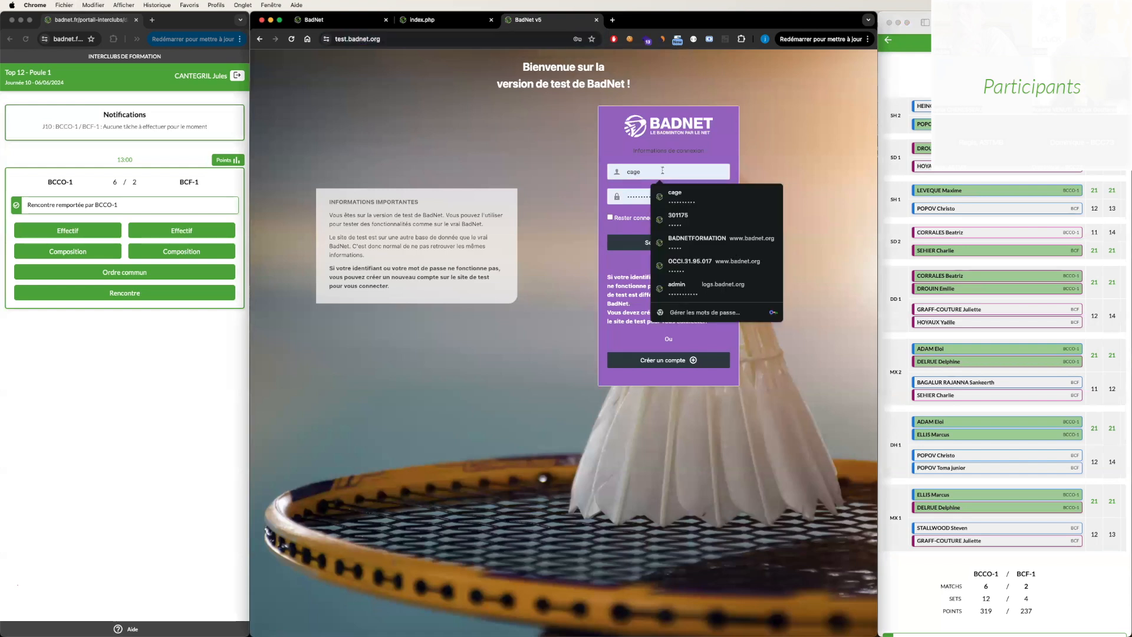
pyautogui.press('Down')
pyautogui.press('Down')
pyautogui.press('Return')
pyautogui.press('Tab')
pyautogui.write('•')
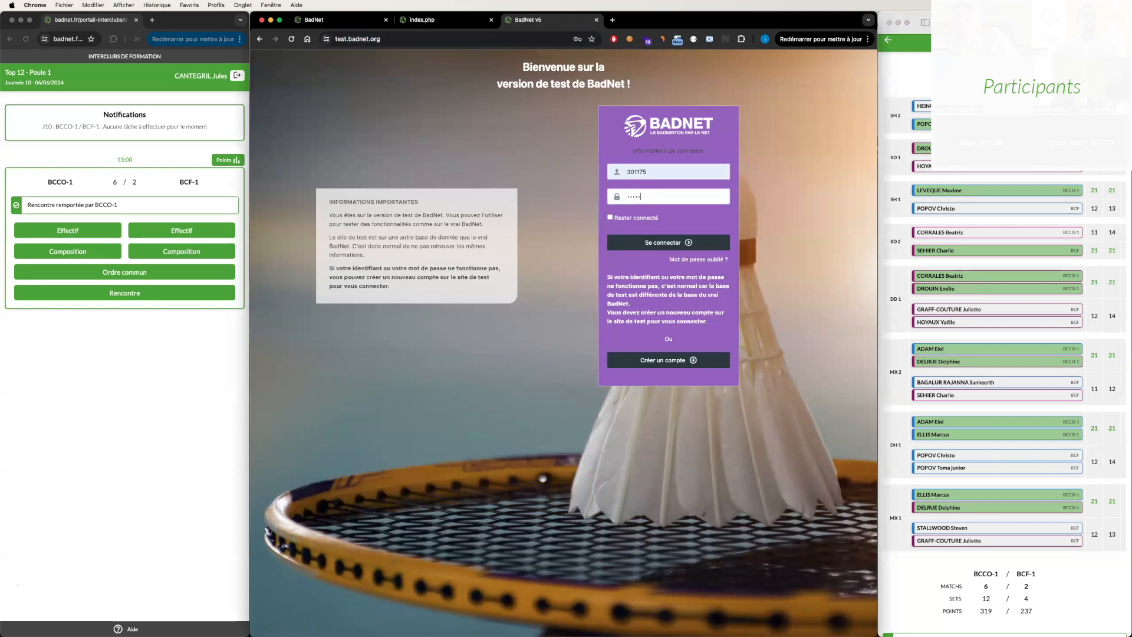
pyautogui.press('Return')
pyautogui.click(686, 265)
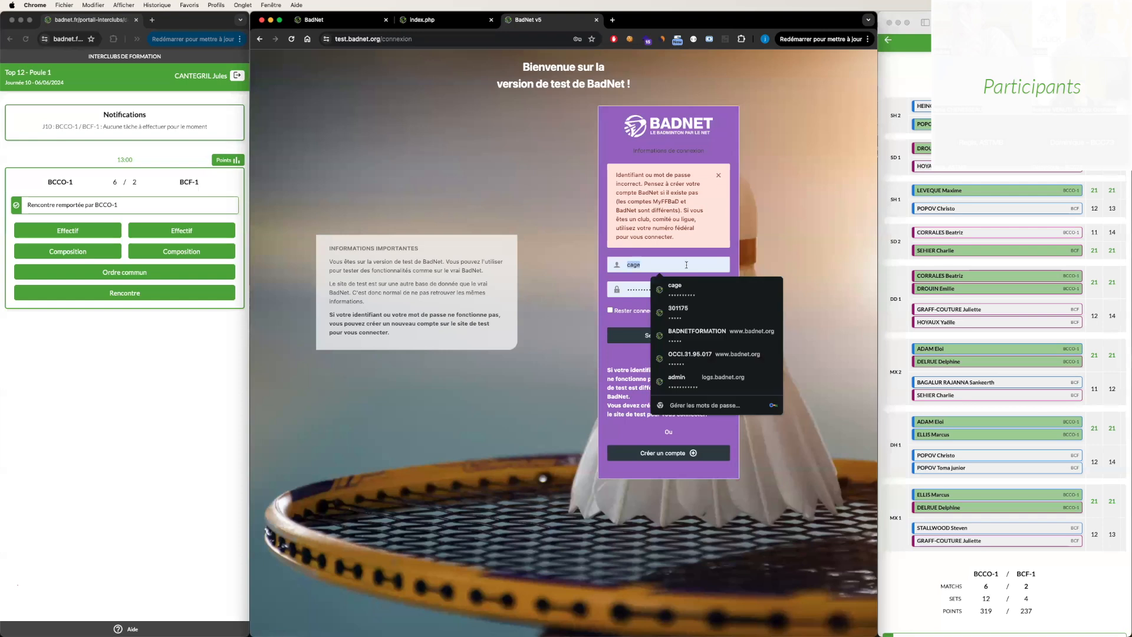
pyautogui.write('O')
pyautogui.press('Down')
pyautogui.press('Down')
pyautogui.press('Return')
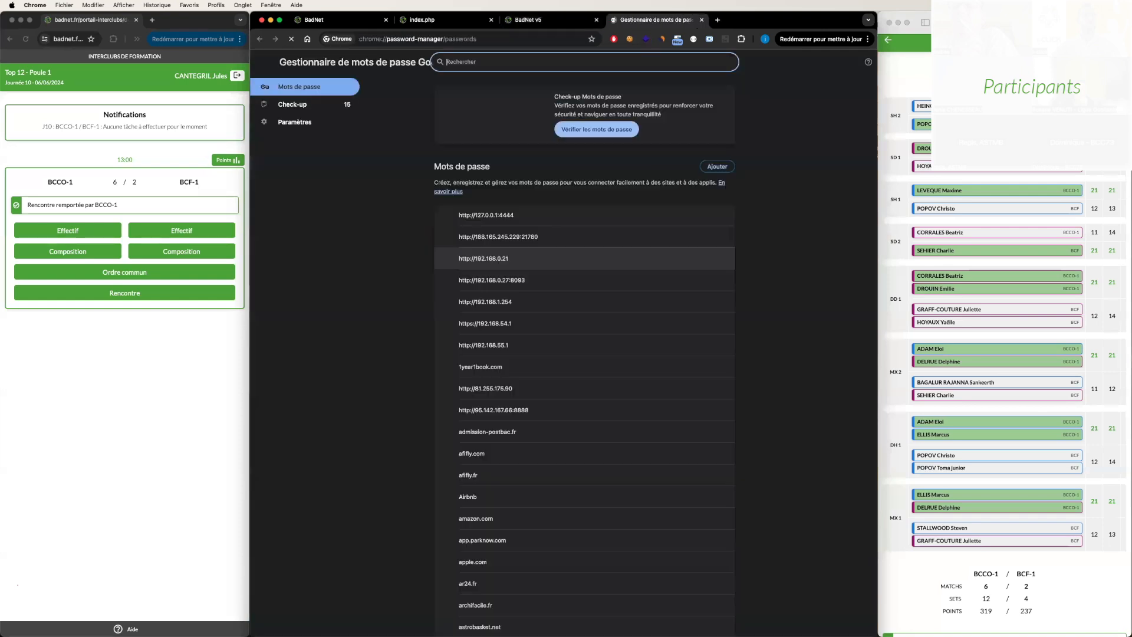
pyautogui.press('super+w')
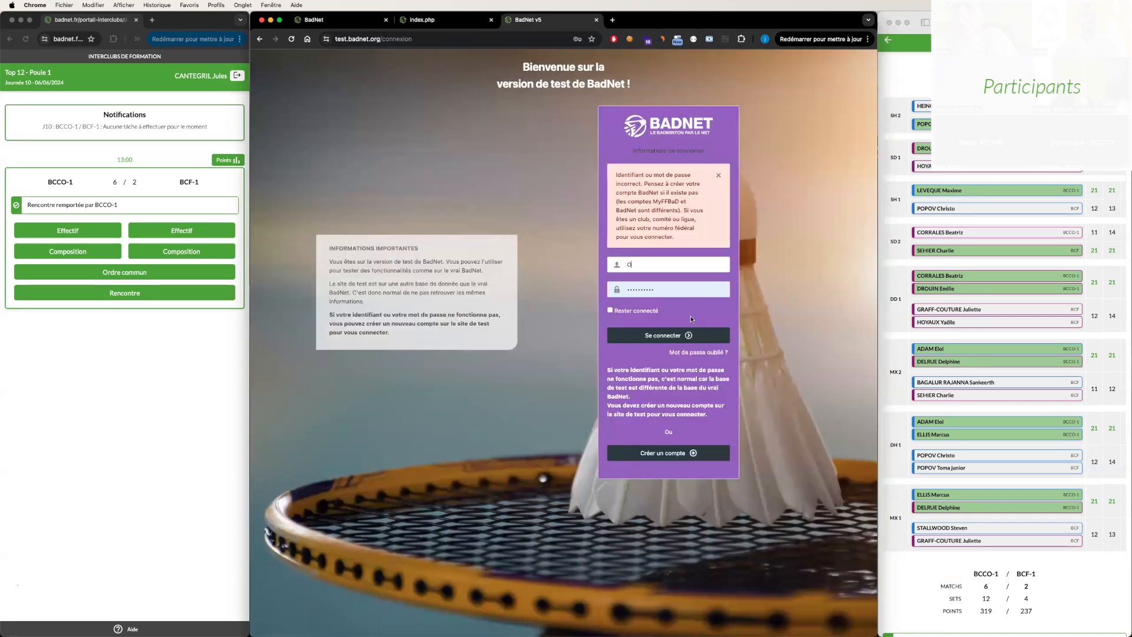
# - Log in to the BadNet test site with the club's account identifier and the account password
pyautogui.write('CCI.31.95.017')
pyautogui.press('Down')
pyautogui.press('Return')
pyautogui.press('Tab')
pyautogui.write('••••••••••')
pyautogui.press('Return')
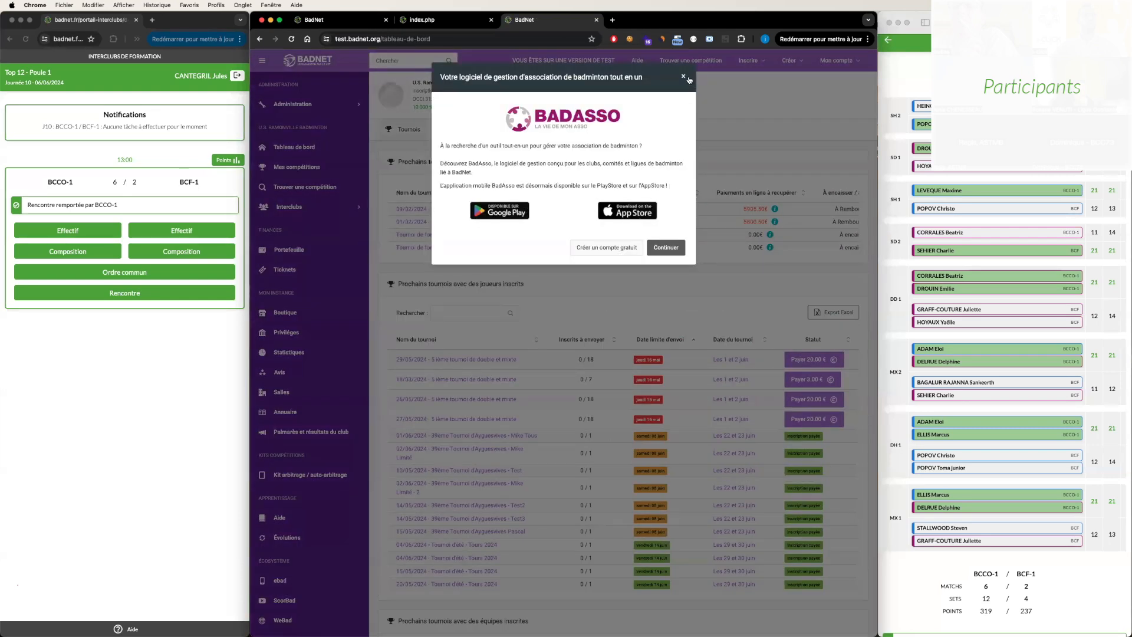
# - Dismiss the BadAsso announcement and view the kinds of competition the club can create on the test site
pyautogui.click(685, 77)
pyautogui.click(790, 60)
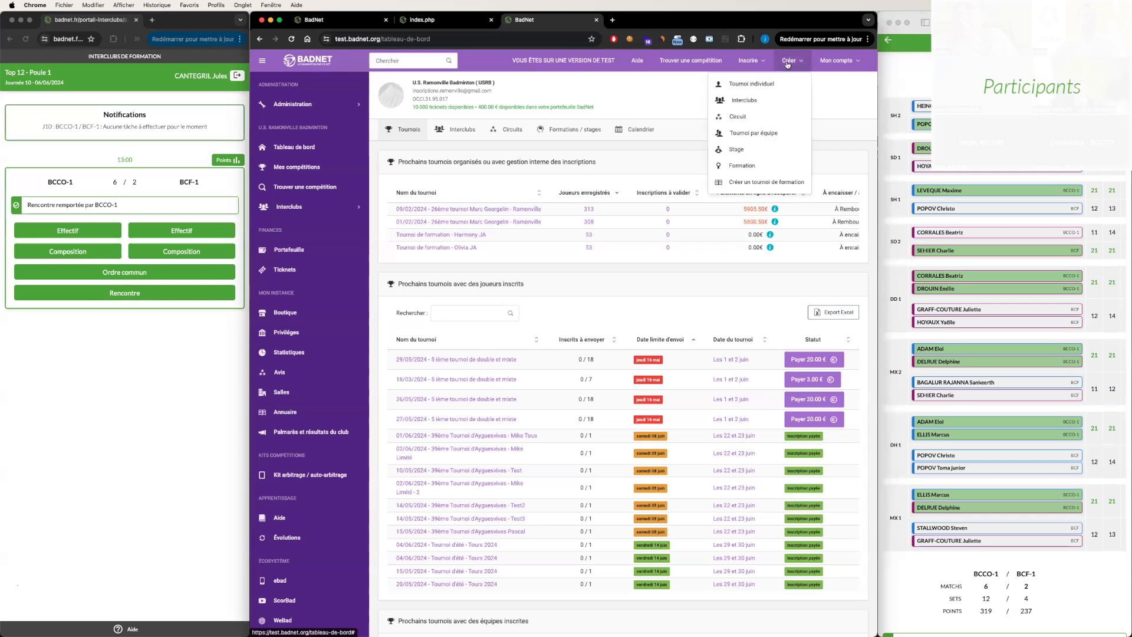
pyautogui.click(633, 177)
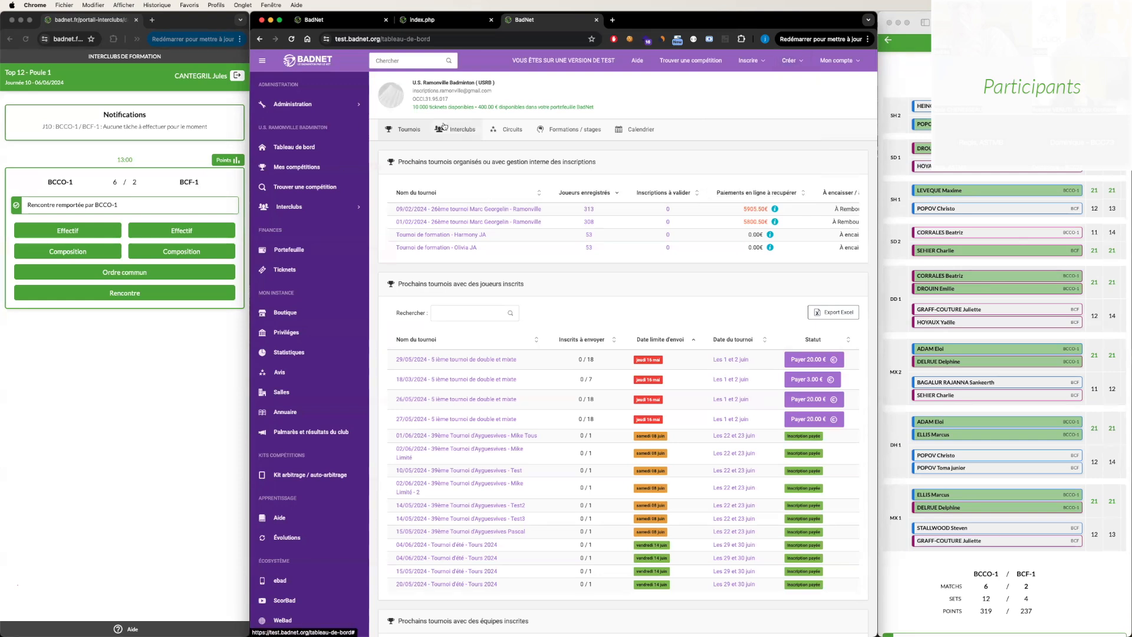
# - Highlight the test site's address, and close the test site and the team composition PDF to return to the scoring table
pyautogui.click(396, 43)
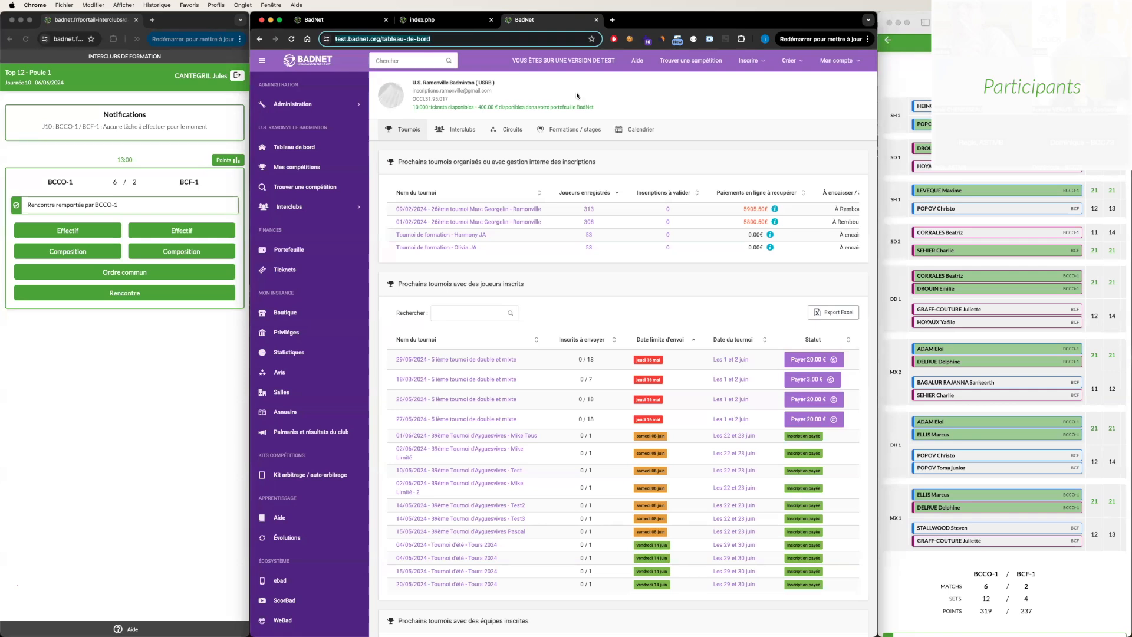
pyautogui.click(759, 94)
pyautogui.click(833, 64)
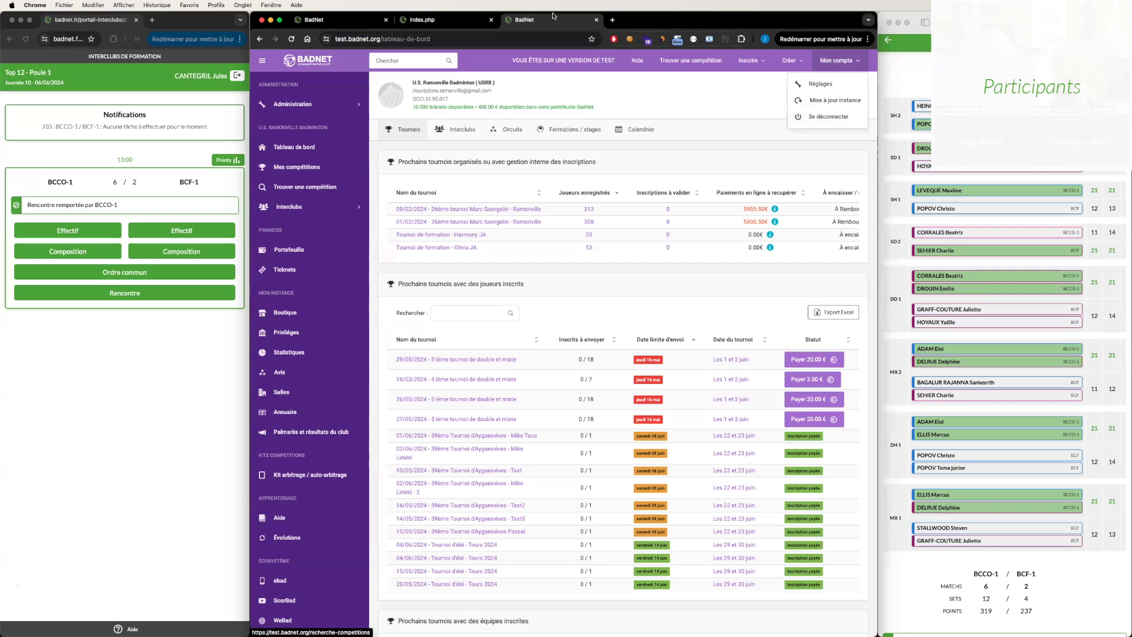
pyautogui.click(597, 20)
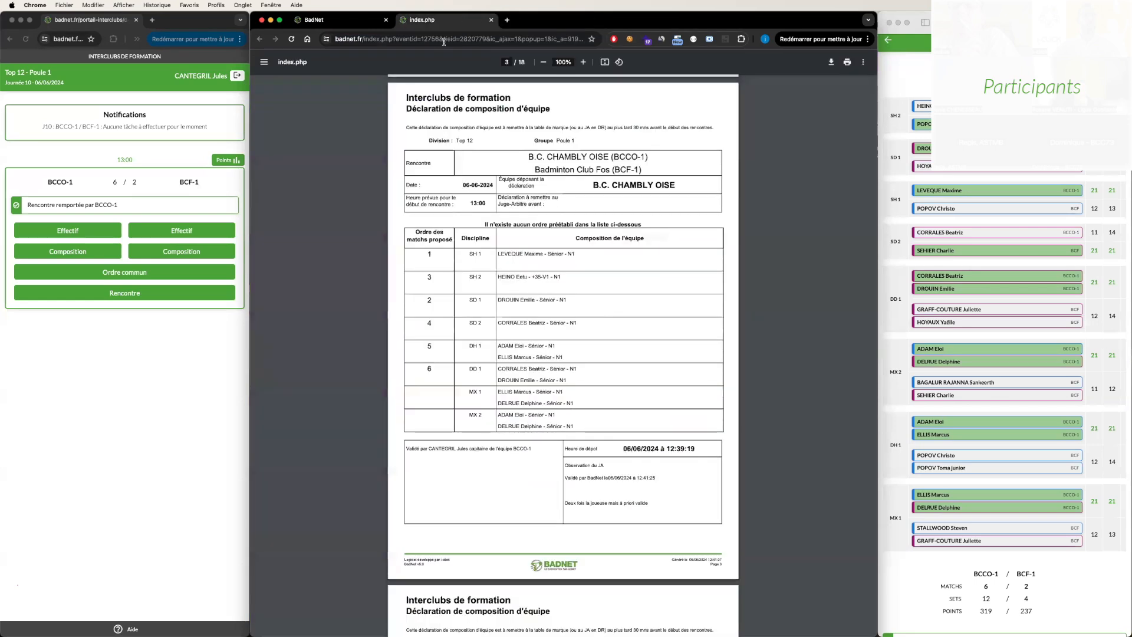
pyautogui.click(491, 20)
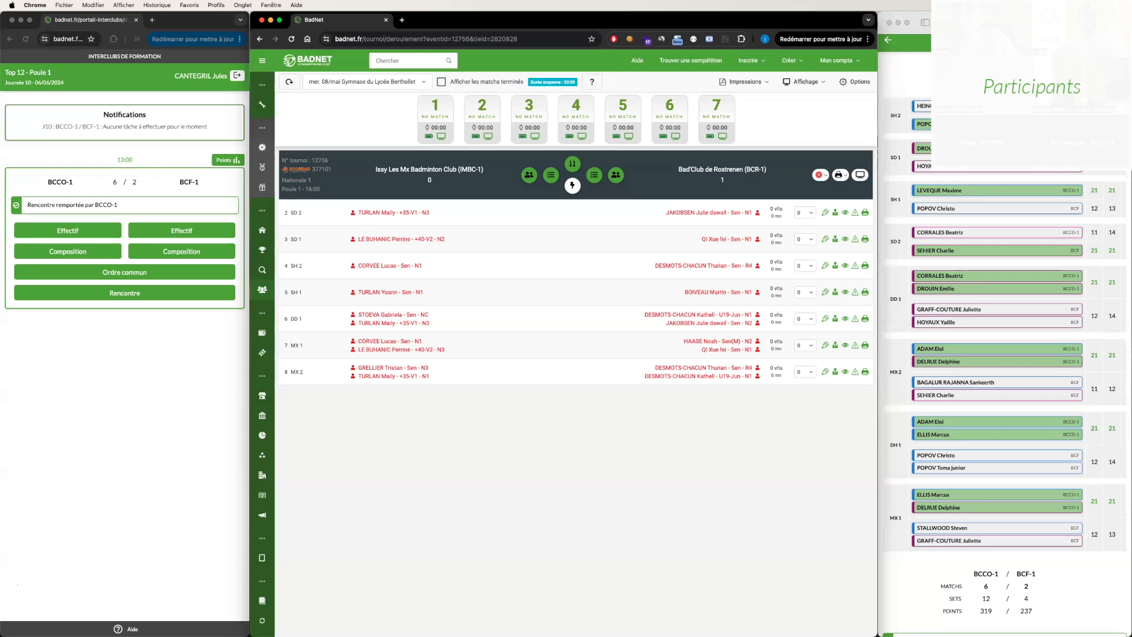
# - Highlight the tournament and meeting numbers in the header of the IMBC-1 versus BCR-1 meeting
pyautogui.moveTo(333, 171); pyautogui.dragTo(289, 174)
pyautogui.click(603, 211)
pyautogui.moveTo(332, 171); pyautogui.dragTo(280, 164)
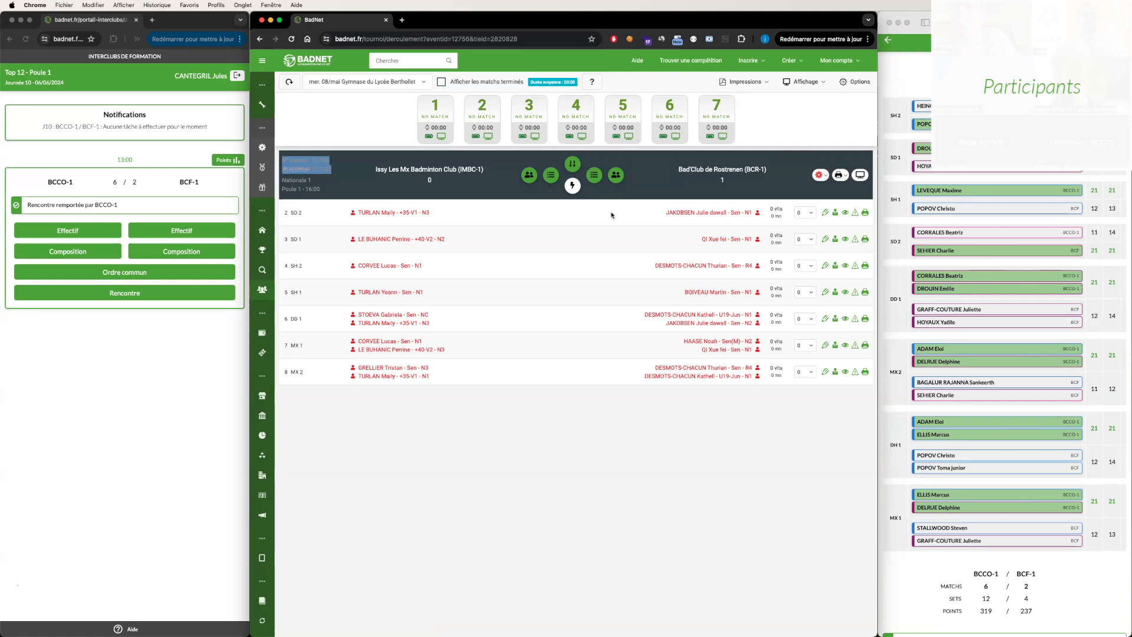
pyautogui.click(336, 172)
pyautogui.moveTo(331, 170); pyautogui.dragTo(292, 168)
pyautogui.click(323, 169)
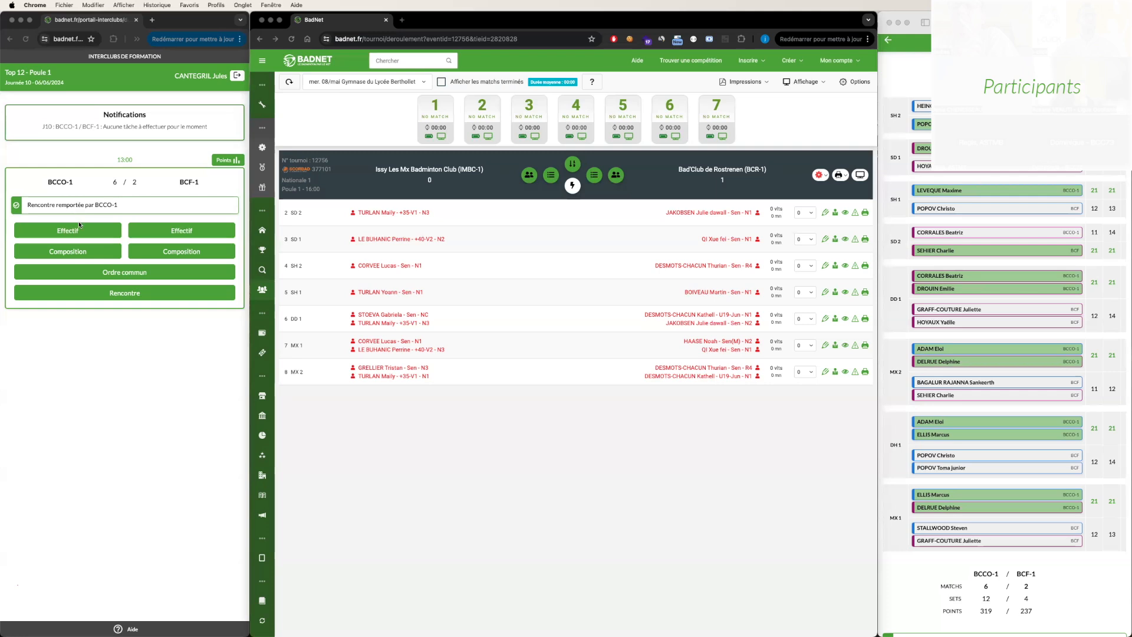
# - Open the points of the players and pairs for the BCCO-1 versus BCF-1 meeting in the captain portal
pyautogui.click(223, 161)
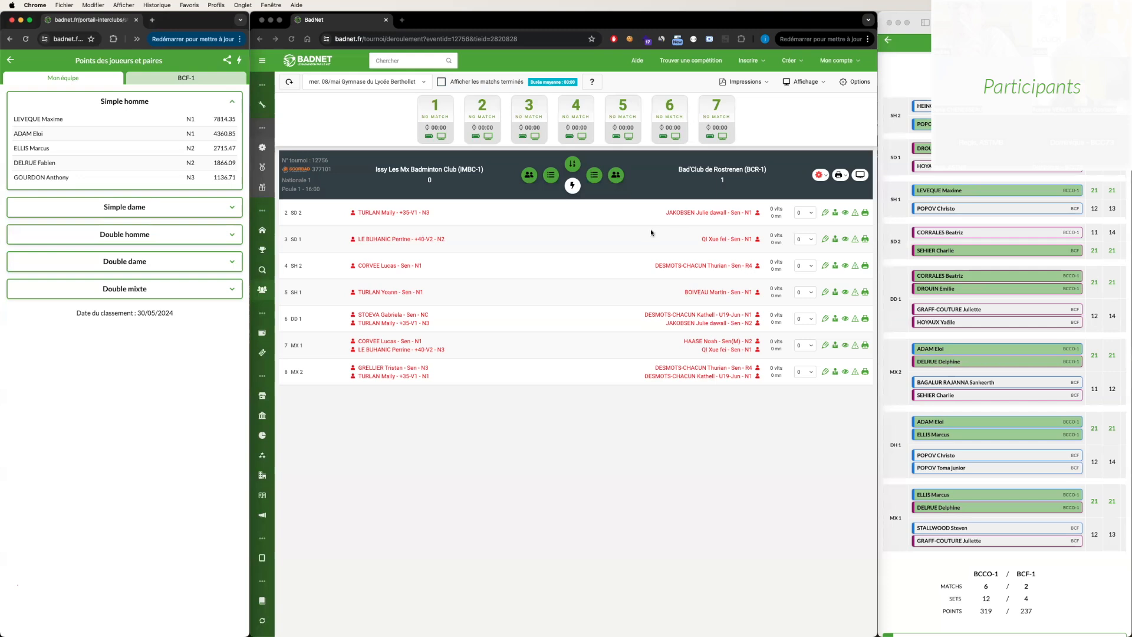
# - Review the IMBC-1 versus BCR-1 compositions at the scoring table, including IMBC-1's player choices for SH 1, and abandon without saving
pyautogui.click(604, 207)
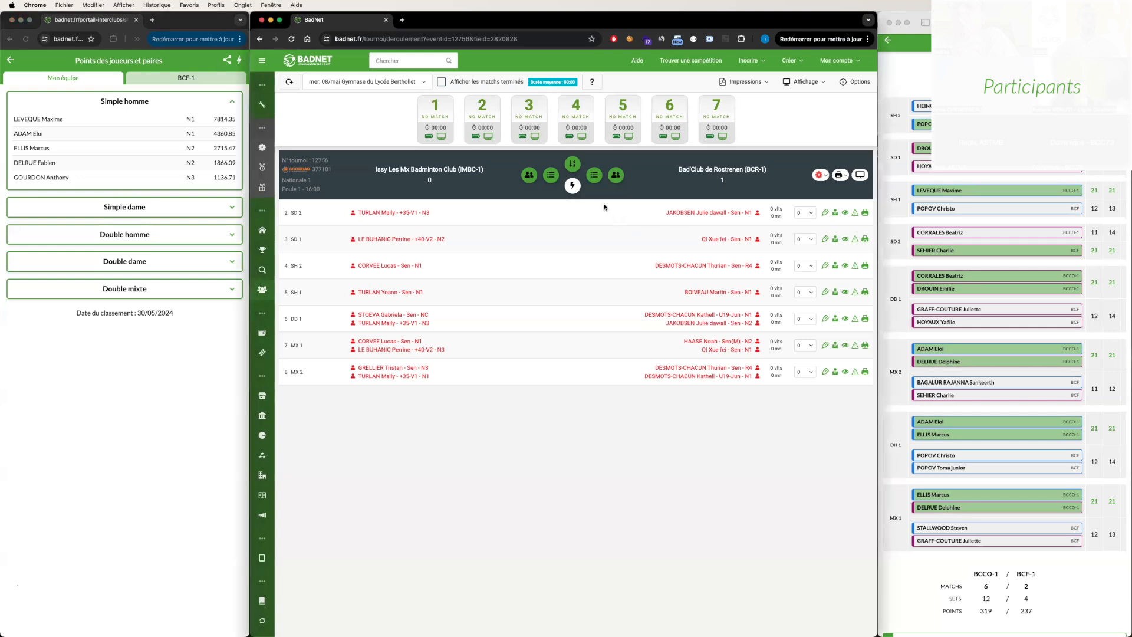
pyautogui.click(572, 163)
pyautogui.click(678, 334)
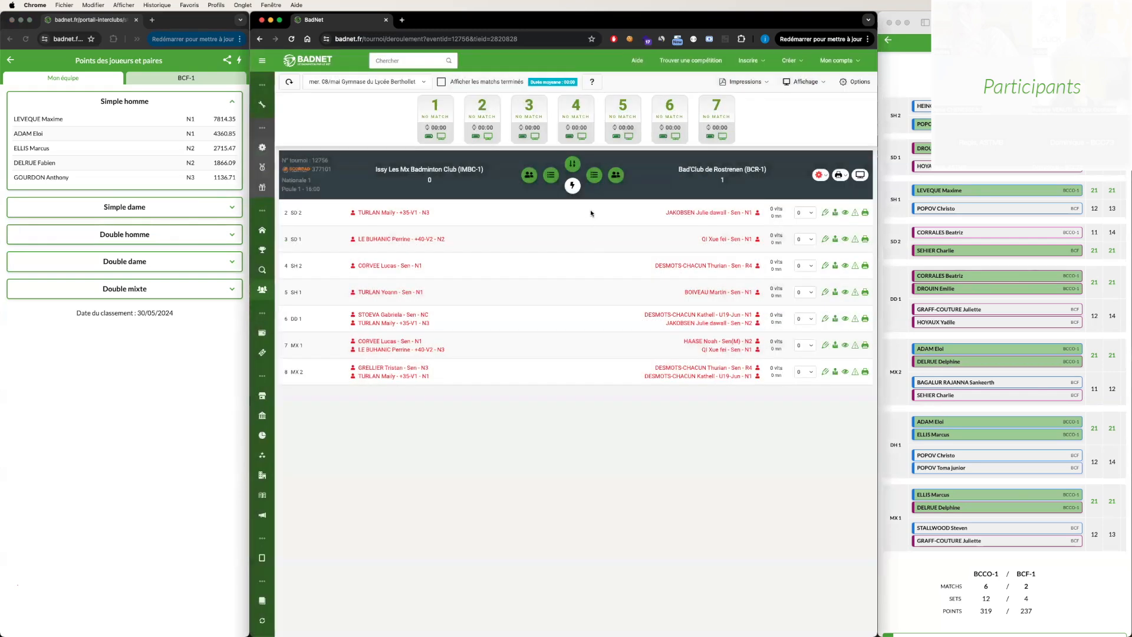
pyautogui.click(594, 174)
pyautogui.click(472, 134)
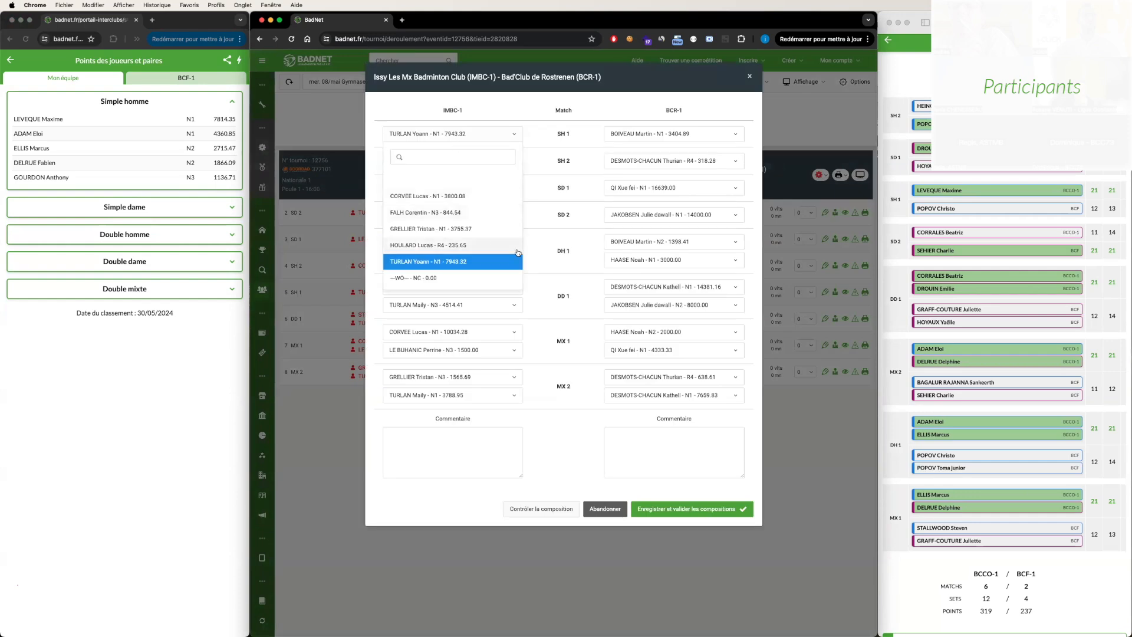
pyautogui.click(456, 454)
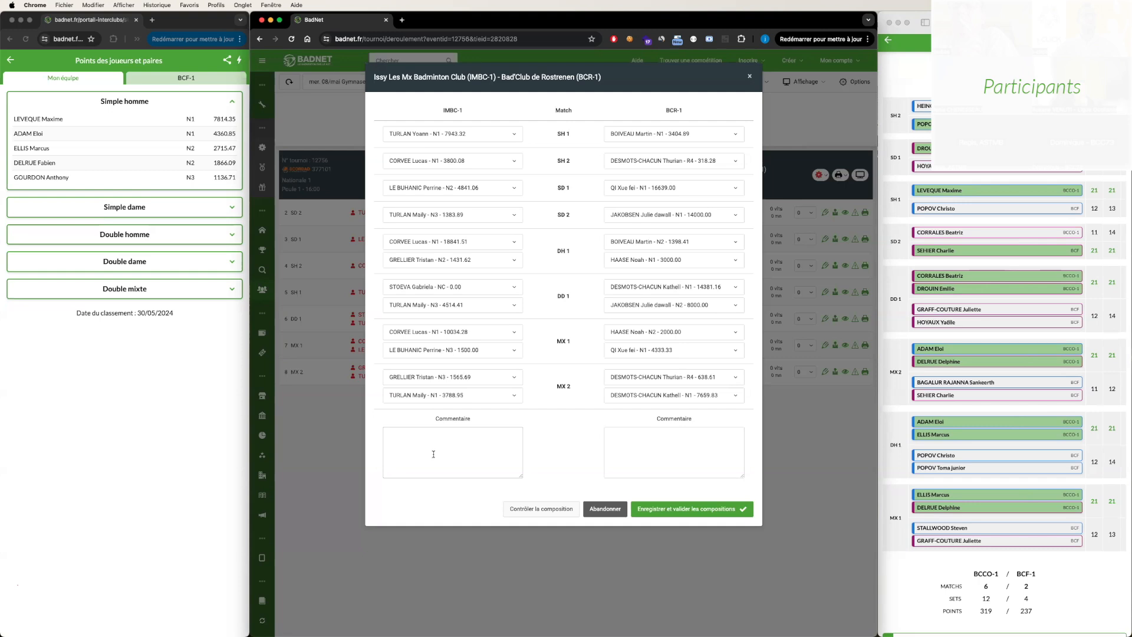
pyautogui.click(599, 509)
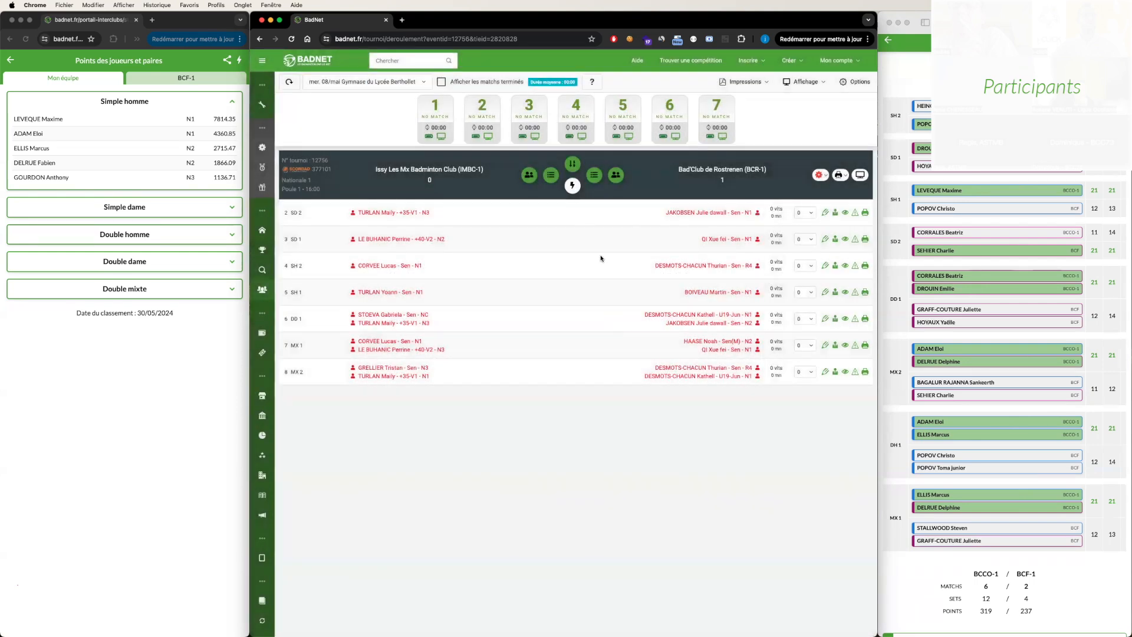